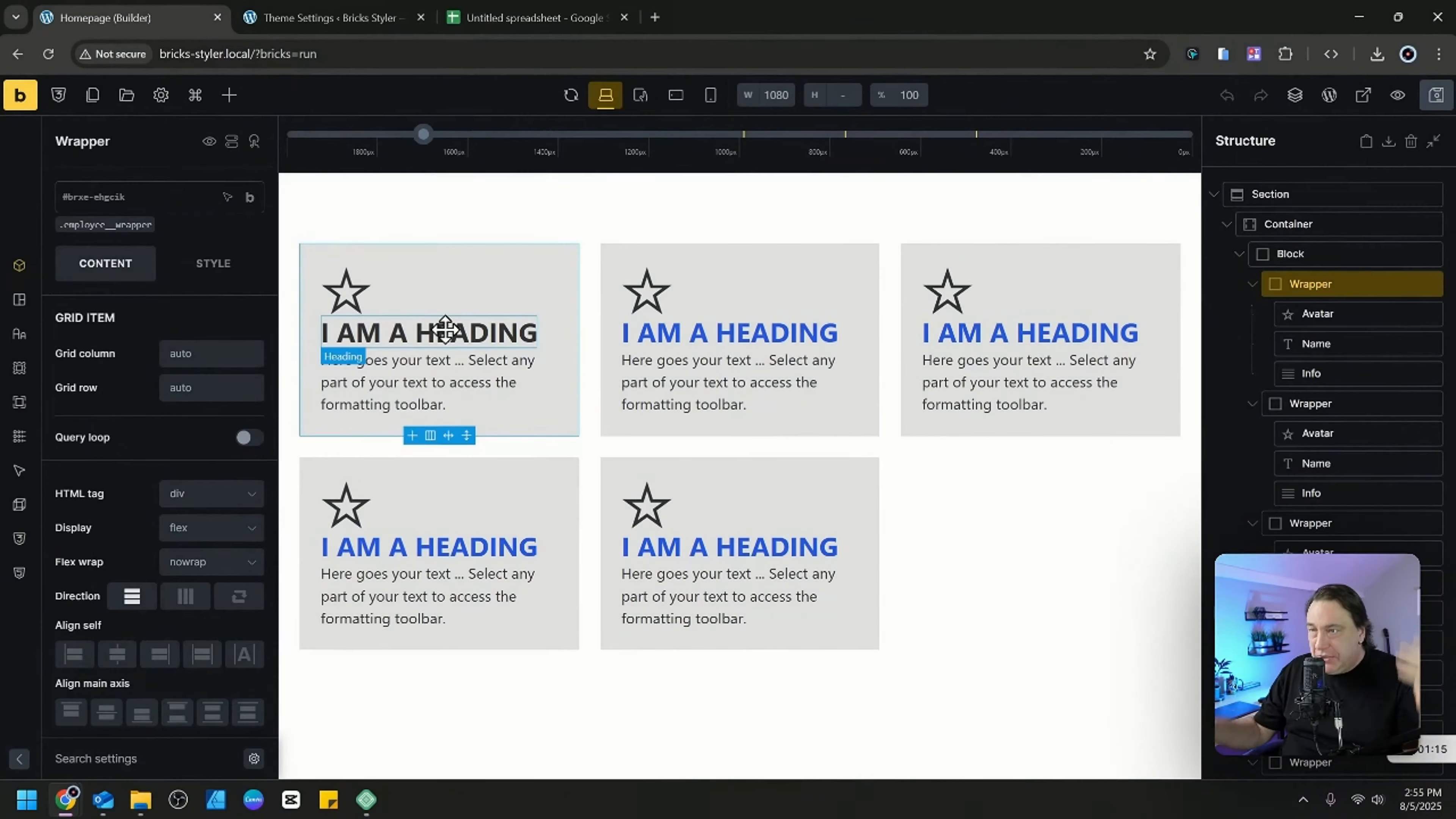
Replace the placeholder heading of the first employee card with the employee's full name.
double_click(445, 330)
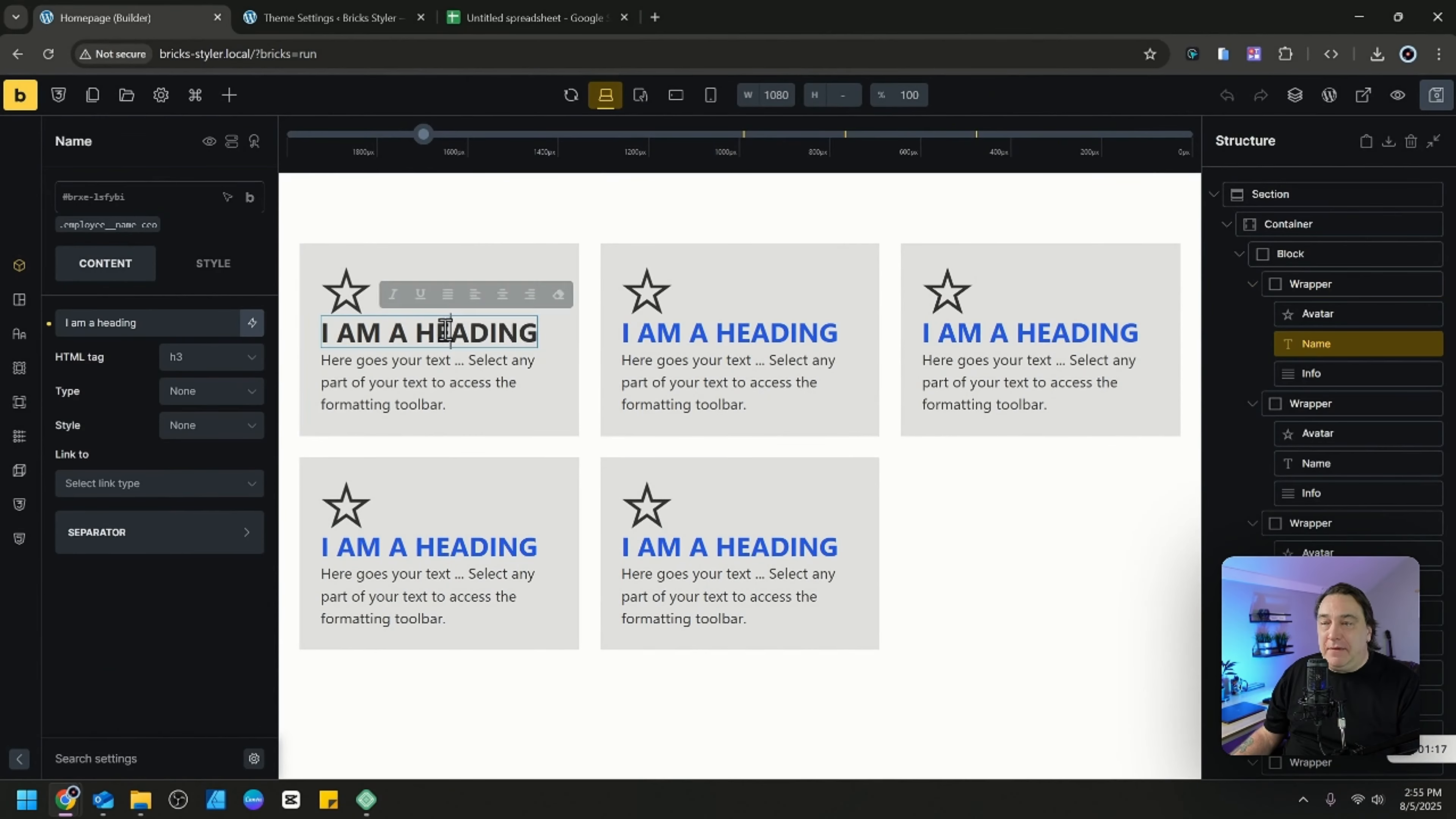
triple_click(439, 329)
double_click(172, 325)
triple_click(172, 325)
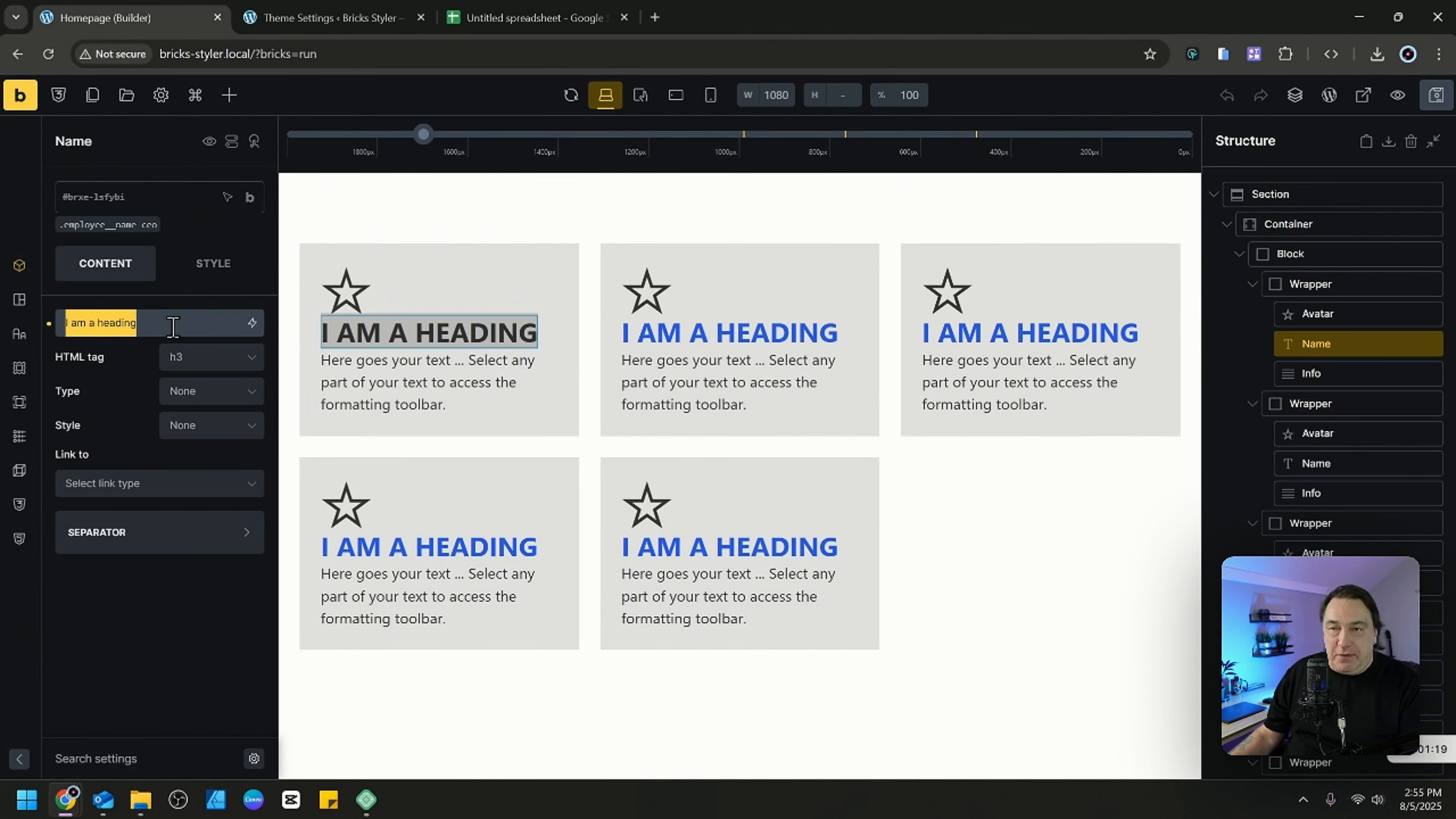
type("Fra")
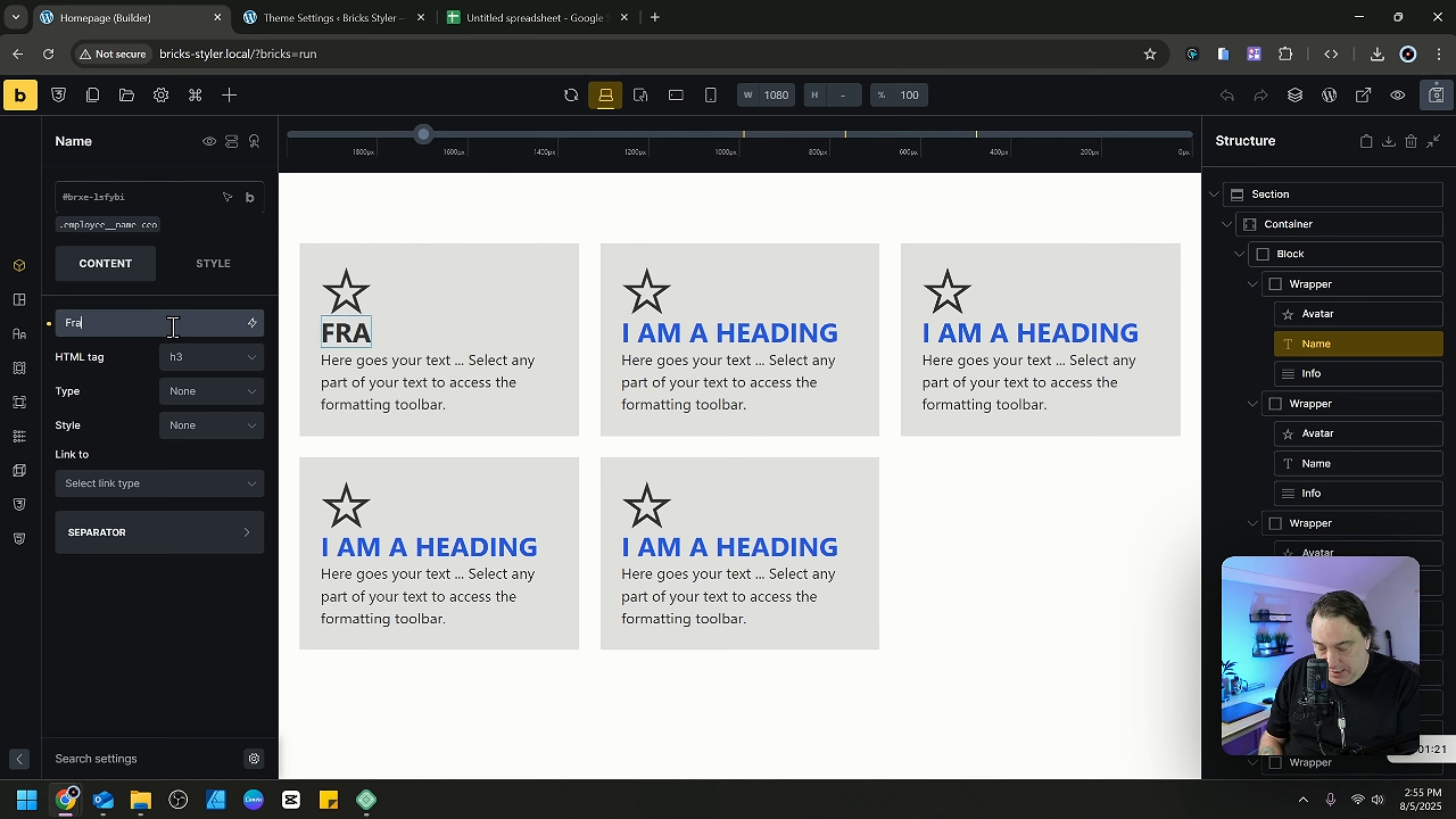
type("nk Butler")
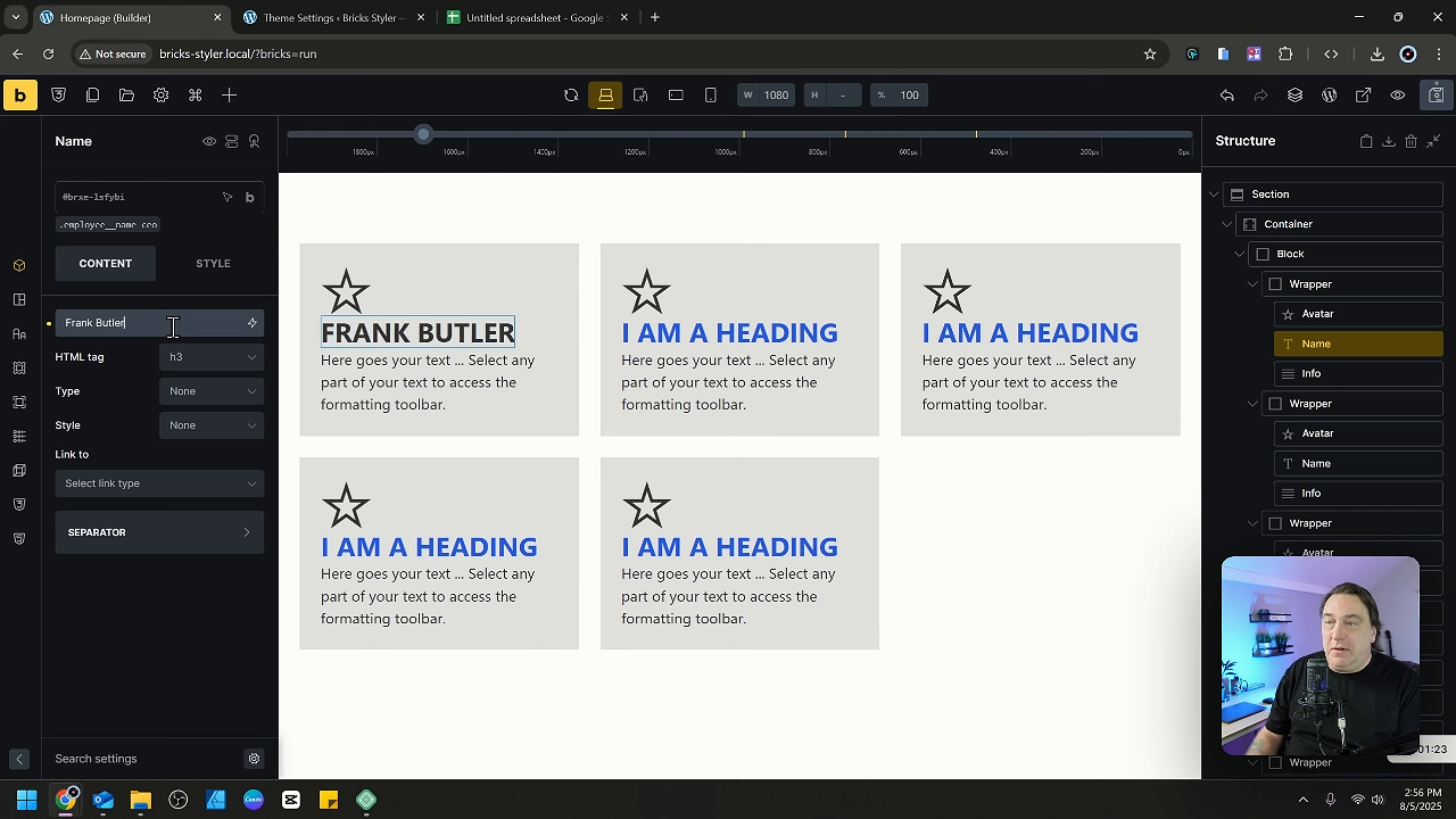
Change the second employee card's heading to "Adam Sandler".
left_click(708, 325)
double_click(707, 325)
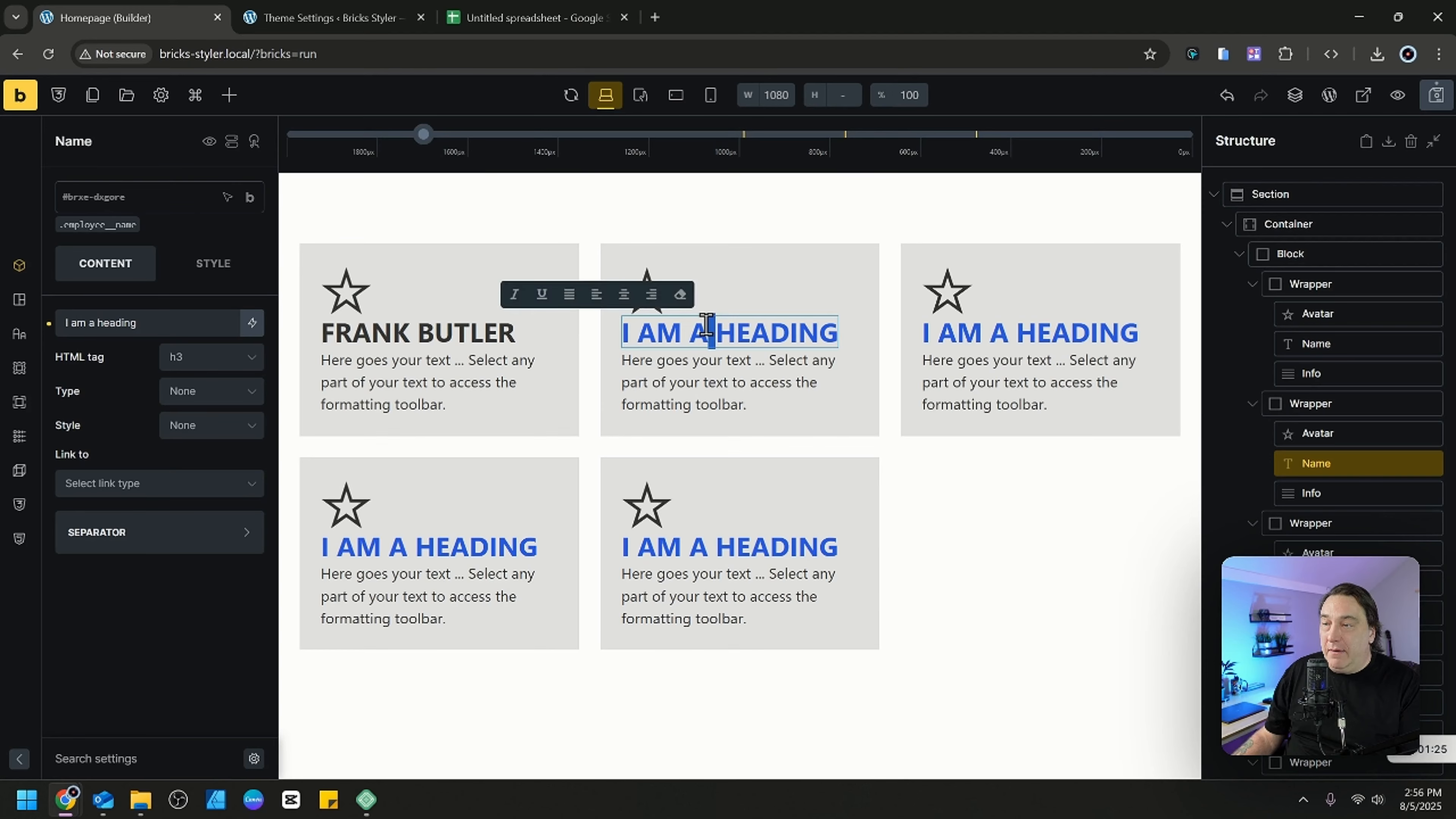
triple_click(708, 326)
type("Adam San")
type("dler")
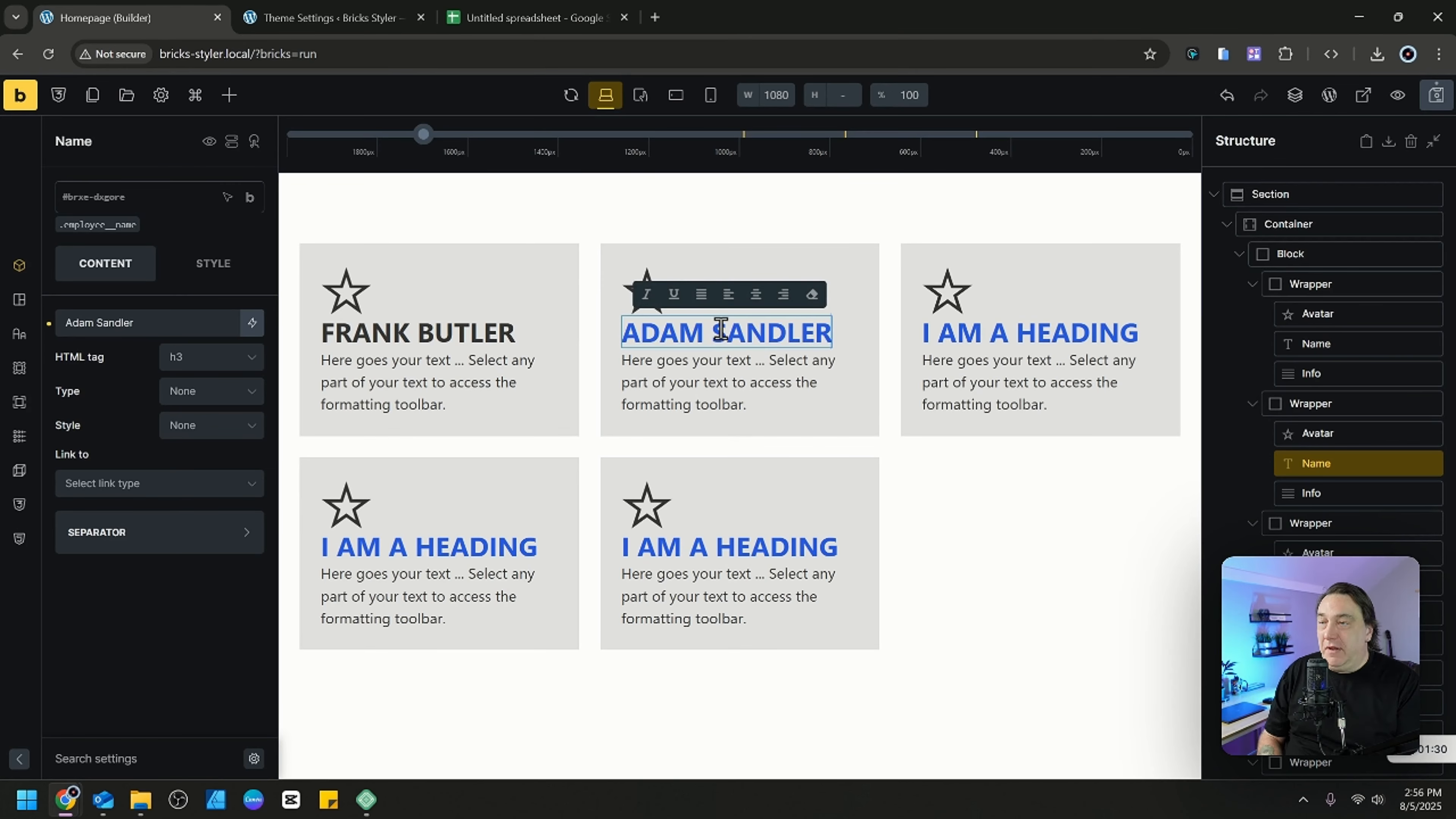
Replace the placeholder heading of the third employee card with that employee's full name.
left_click(1029, 334)
double_click(1032, 333)
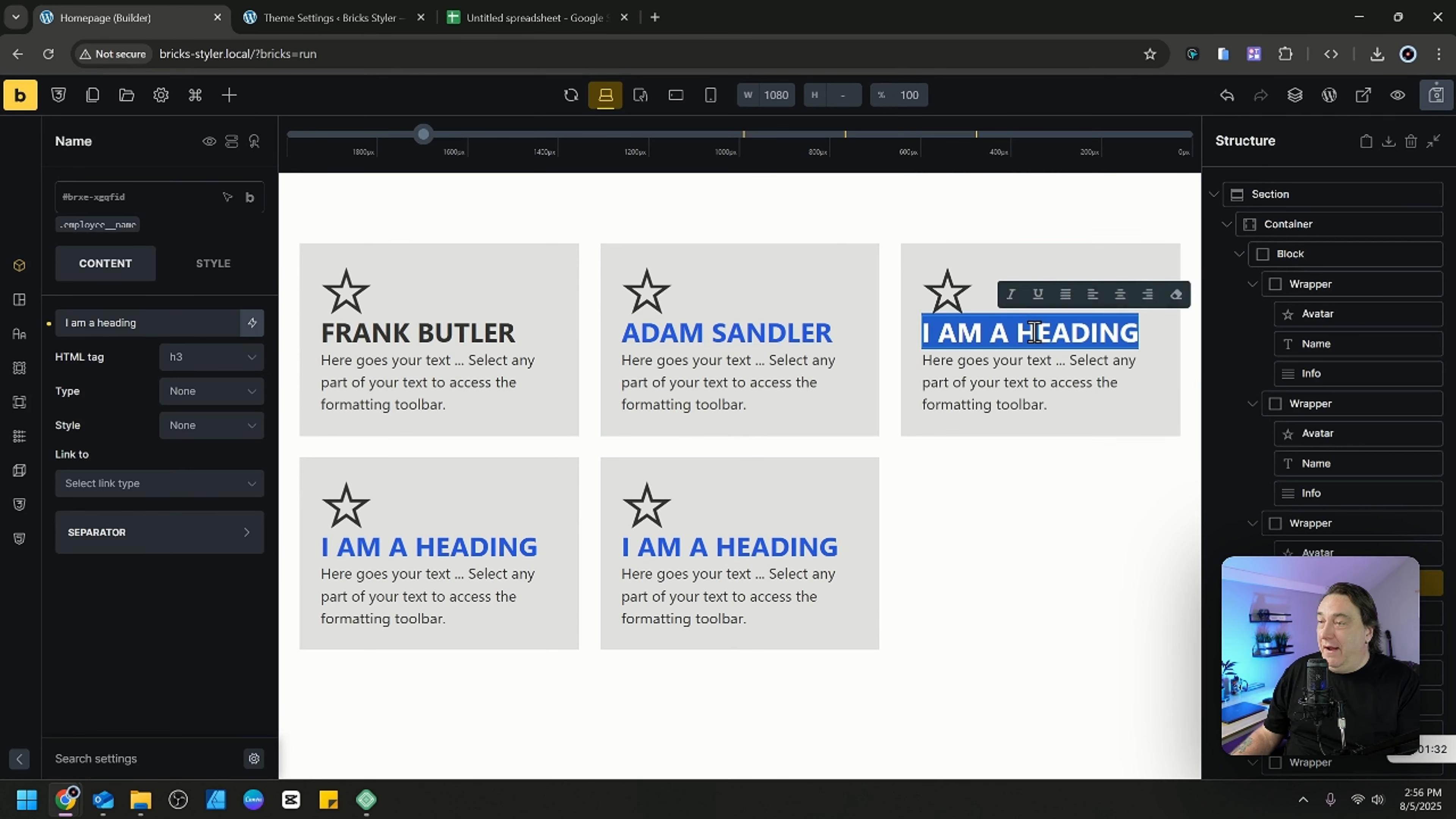
triple_click(1032, 333)
type("John")
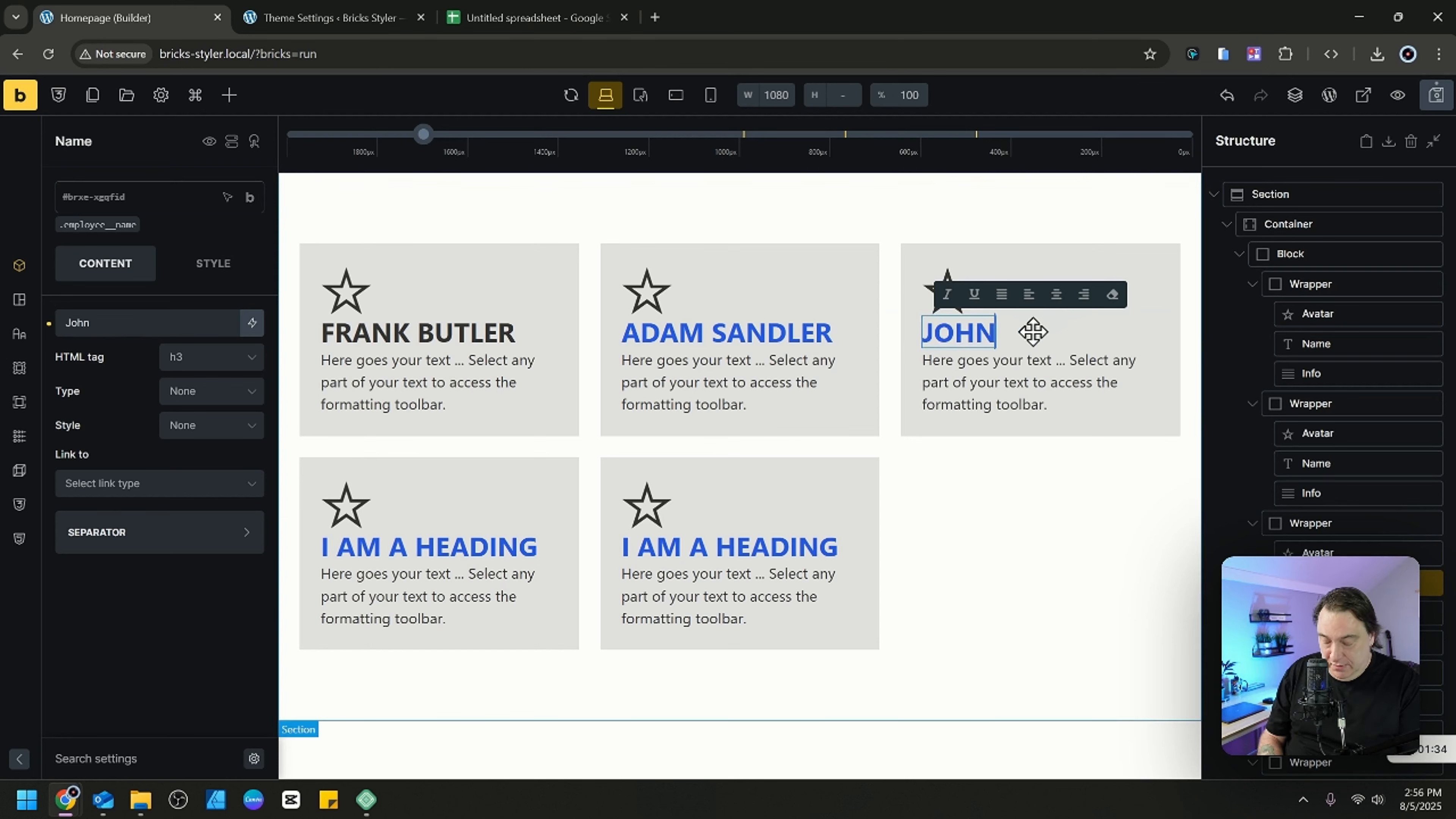
type(" Peacock")
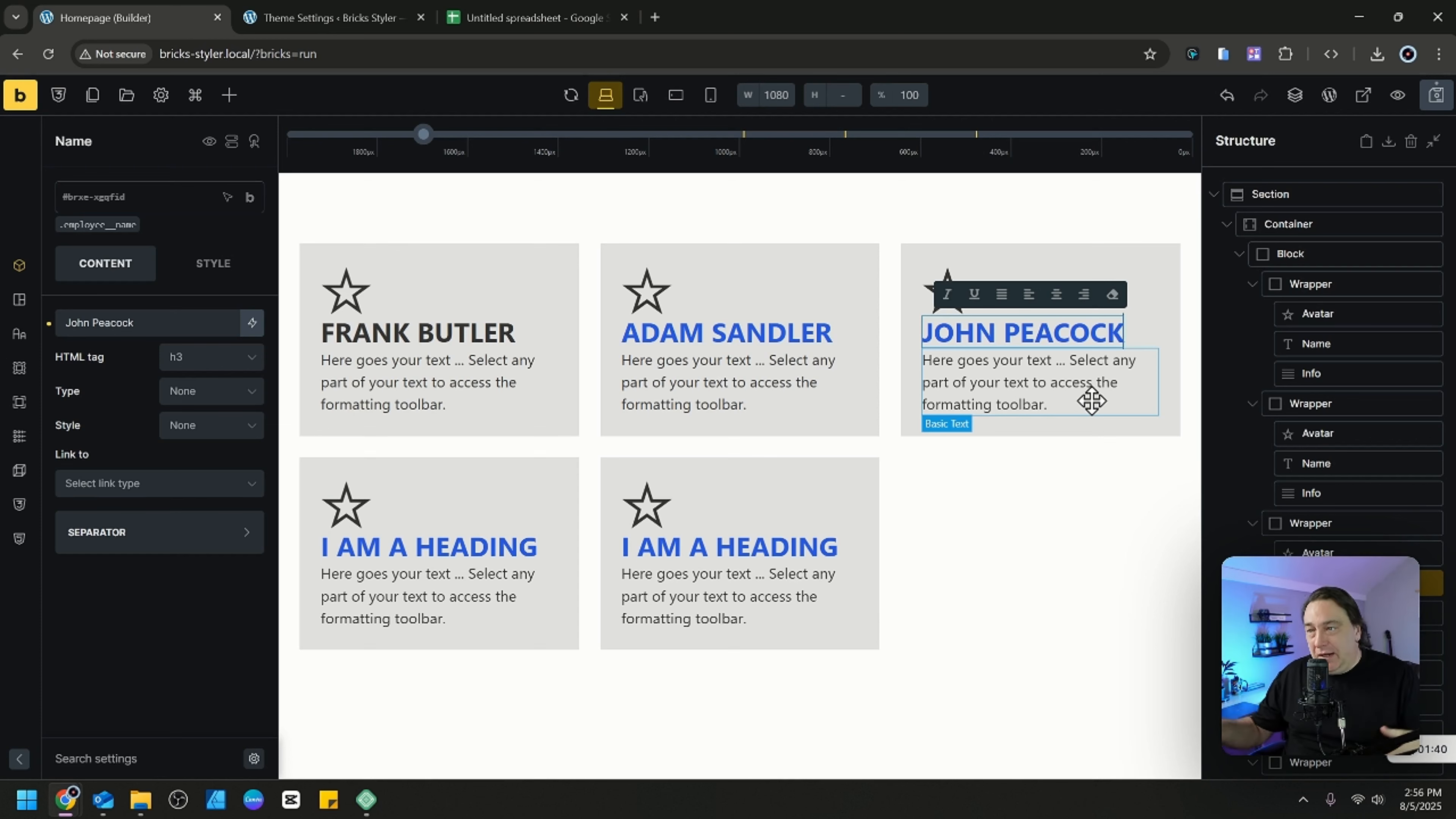
left_click(831, 403)
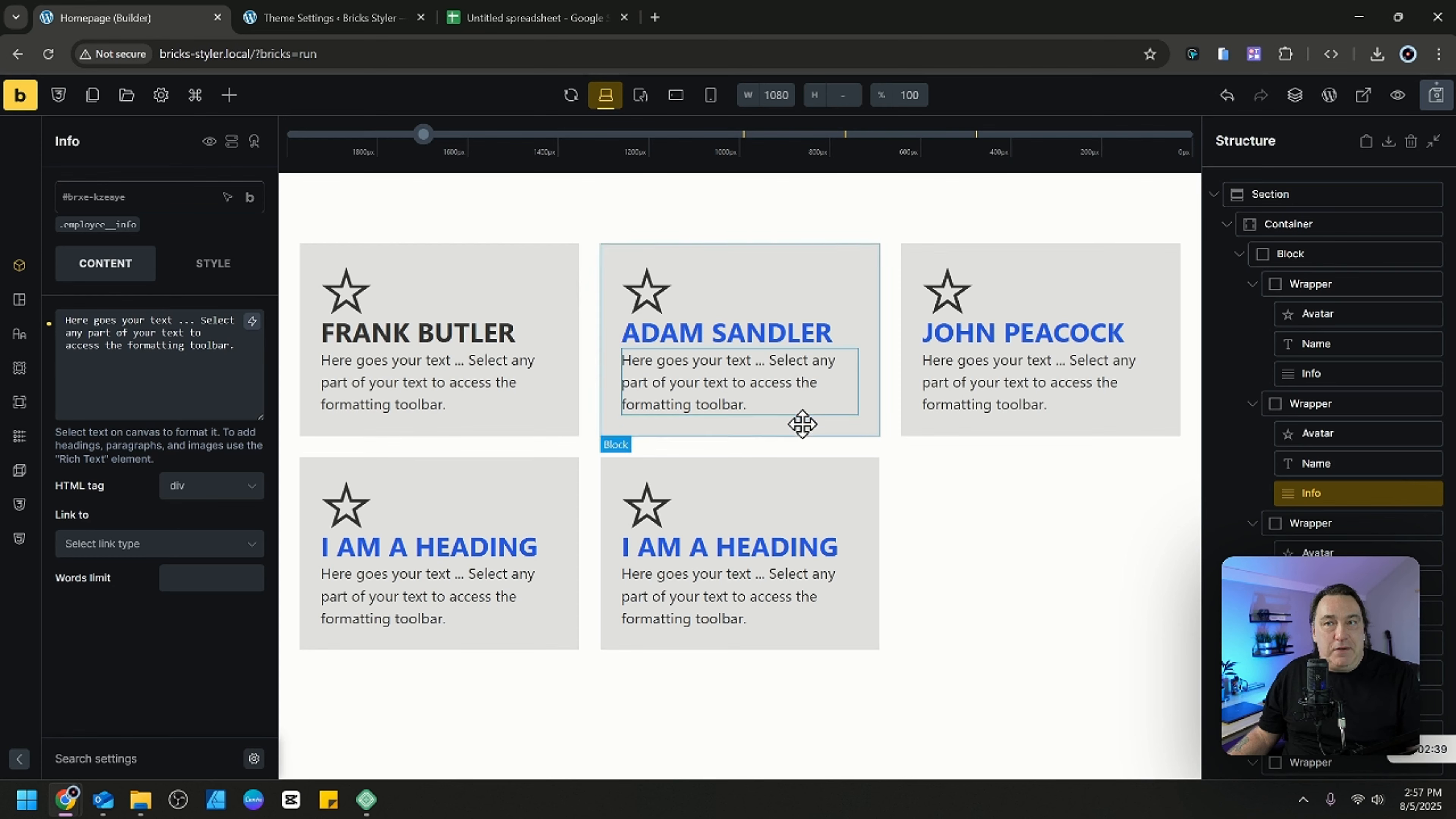
Switch to the Google Sheets spreadsheet and start row 3 with post type "page" and post ID 4.
left_click(504, 23)
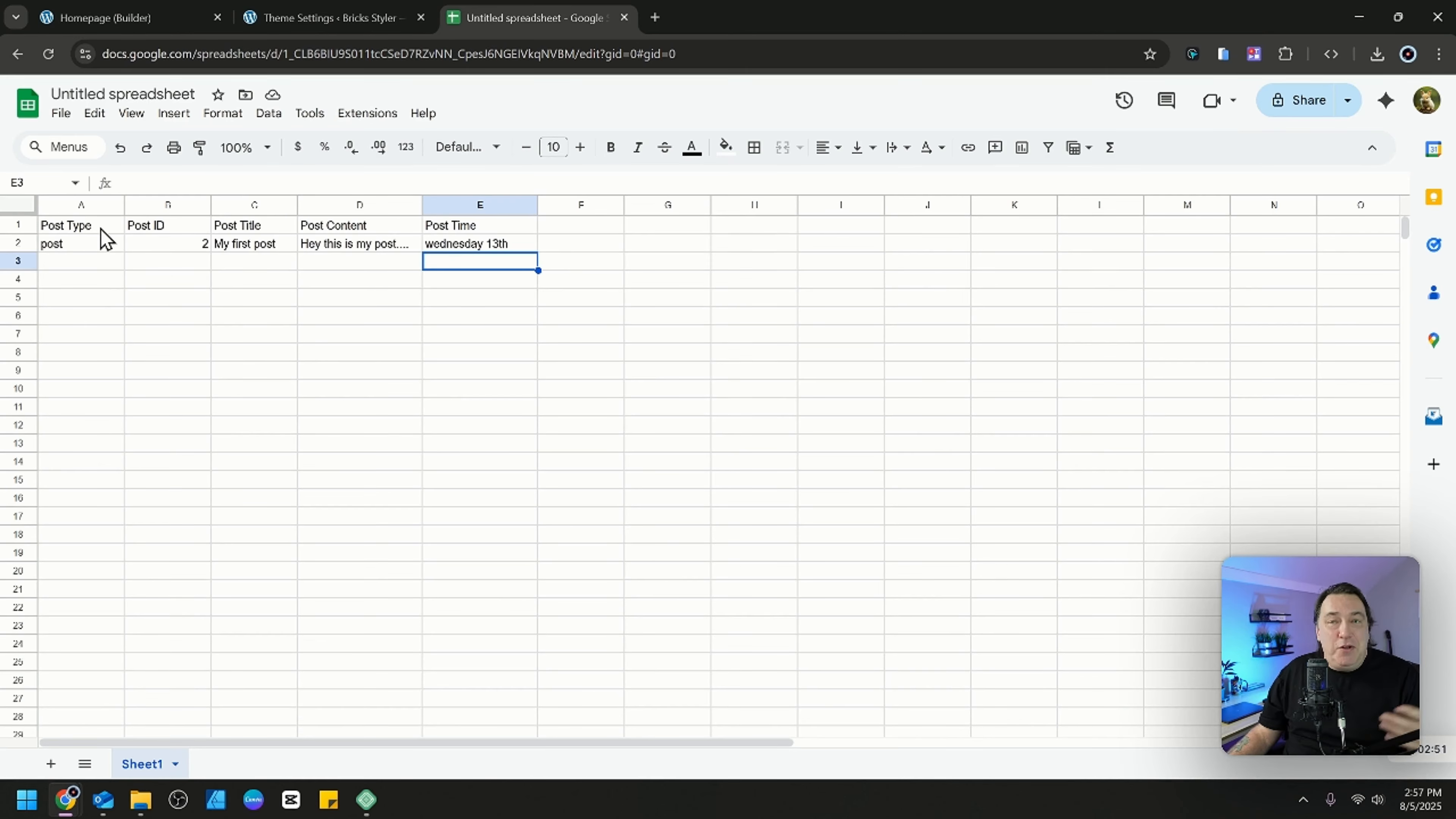
left_click(96, 265)
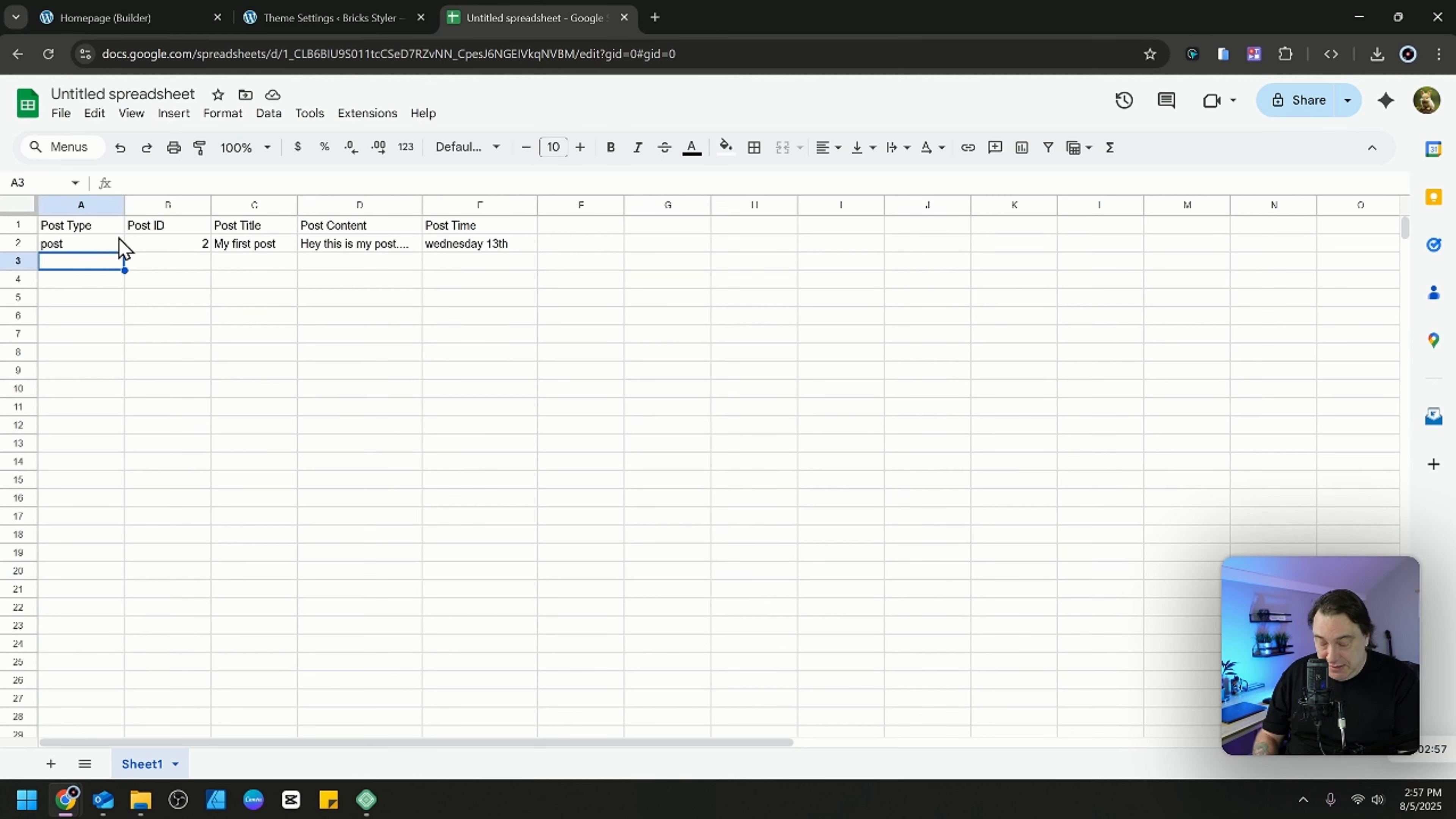
type("page")
key("Tab")
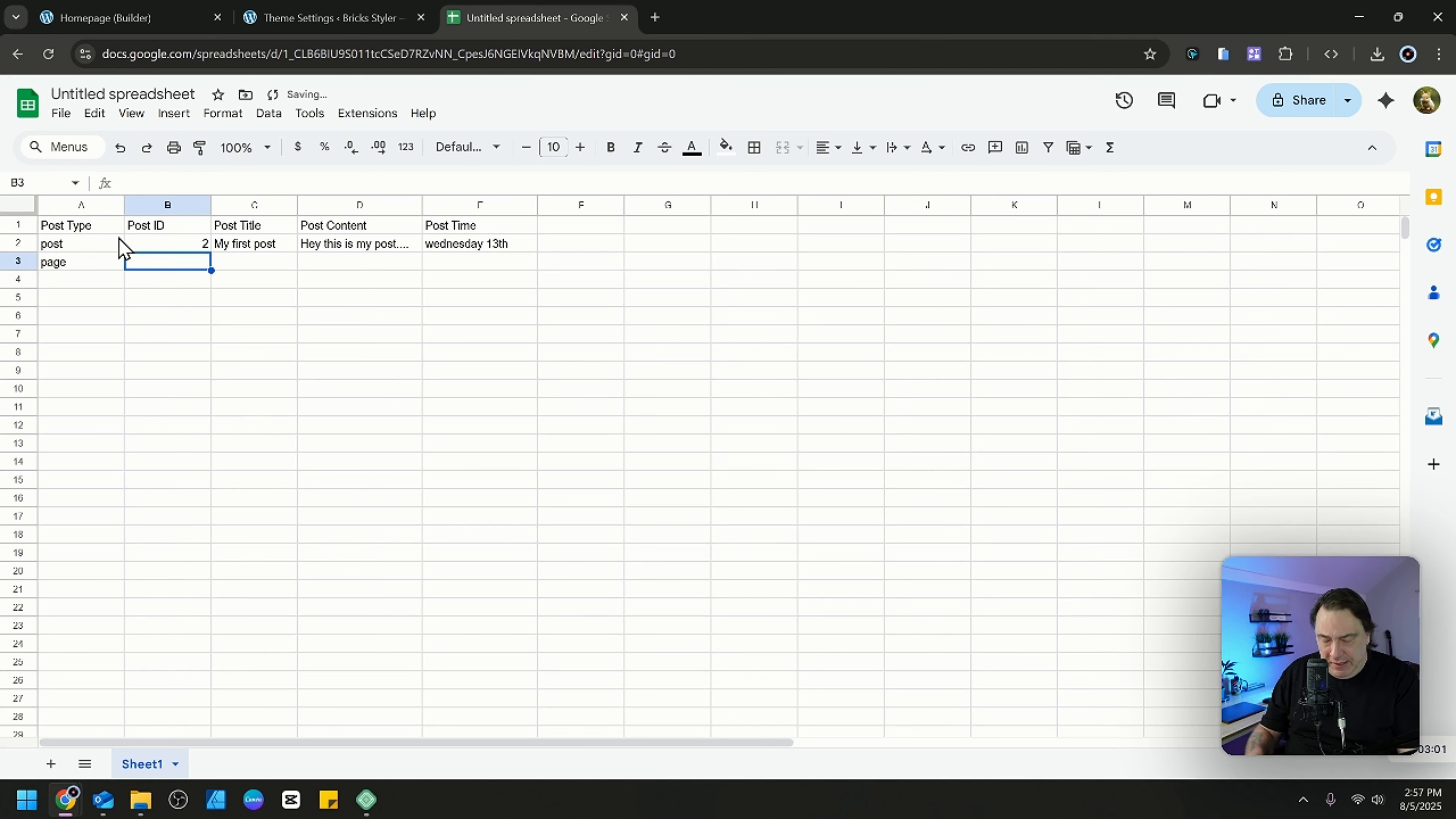
type("4")
key("Tab")
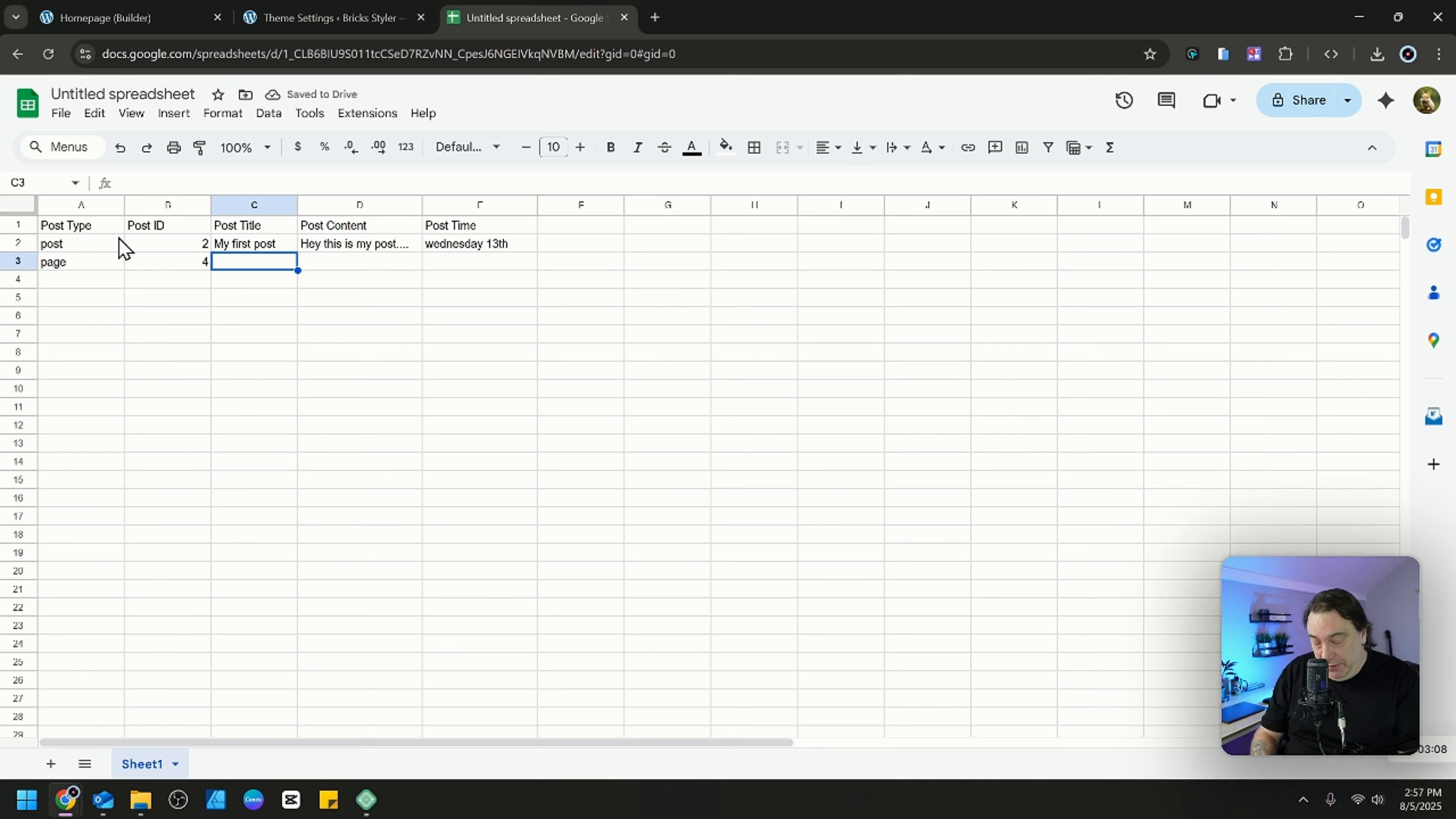
Fill in row 3 with the post title "Homepage" and the post content "this is on my page".
type("Homepage")
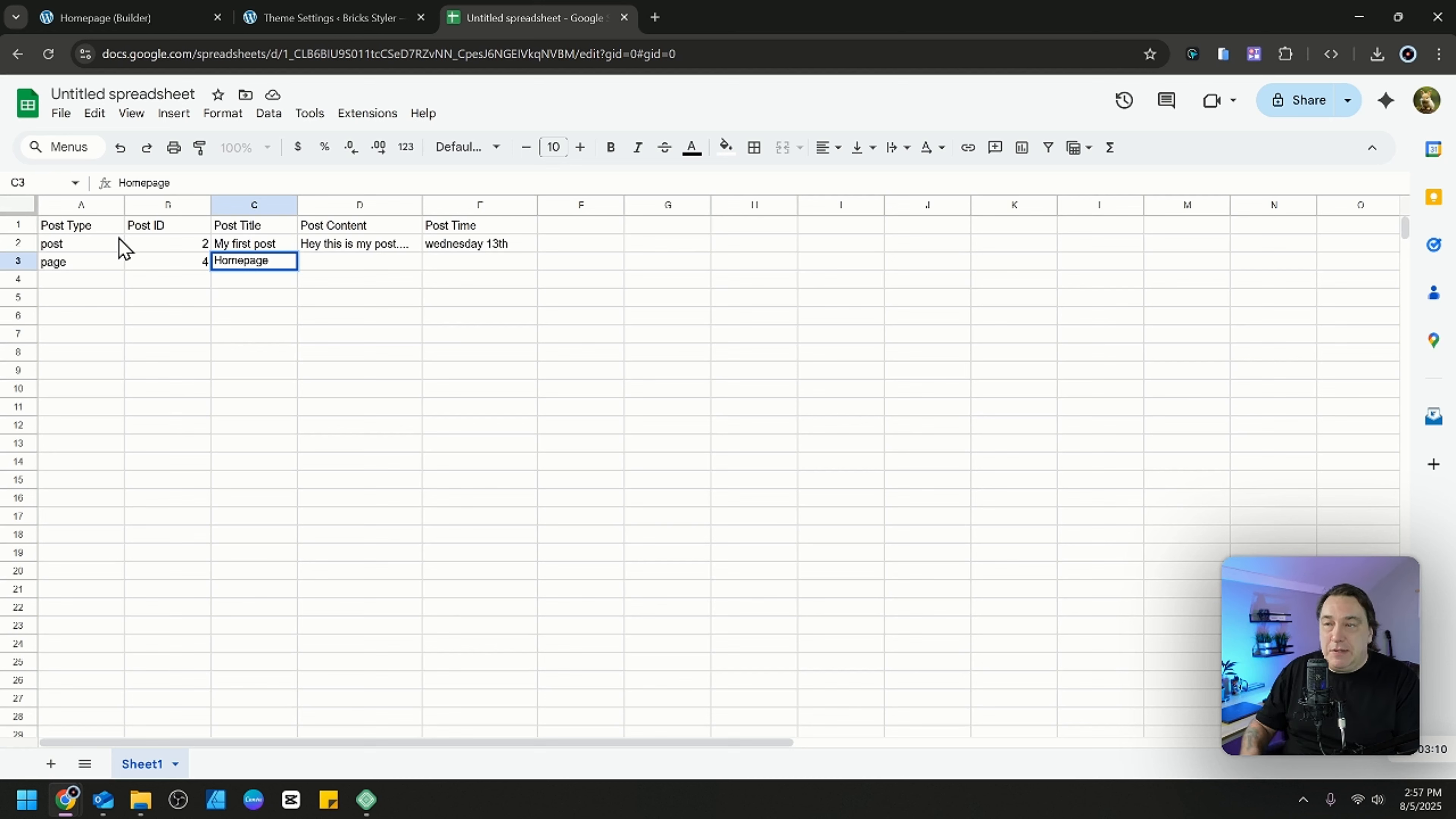
key("Tab")
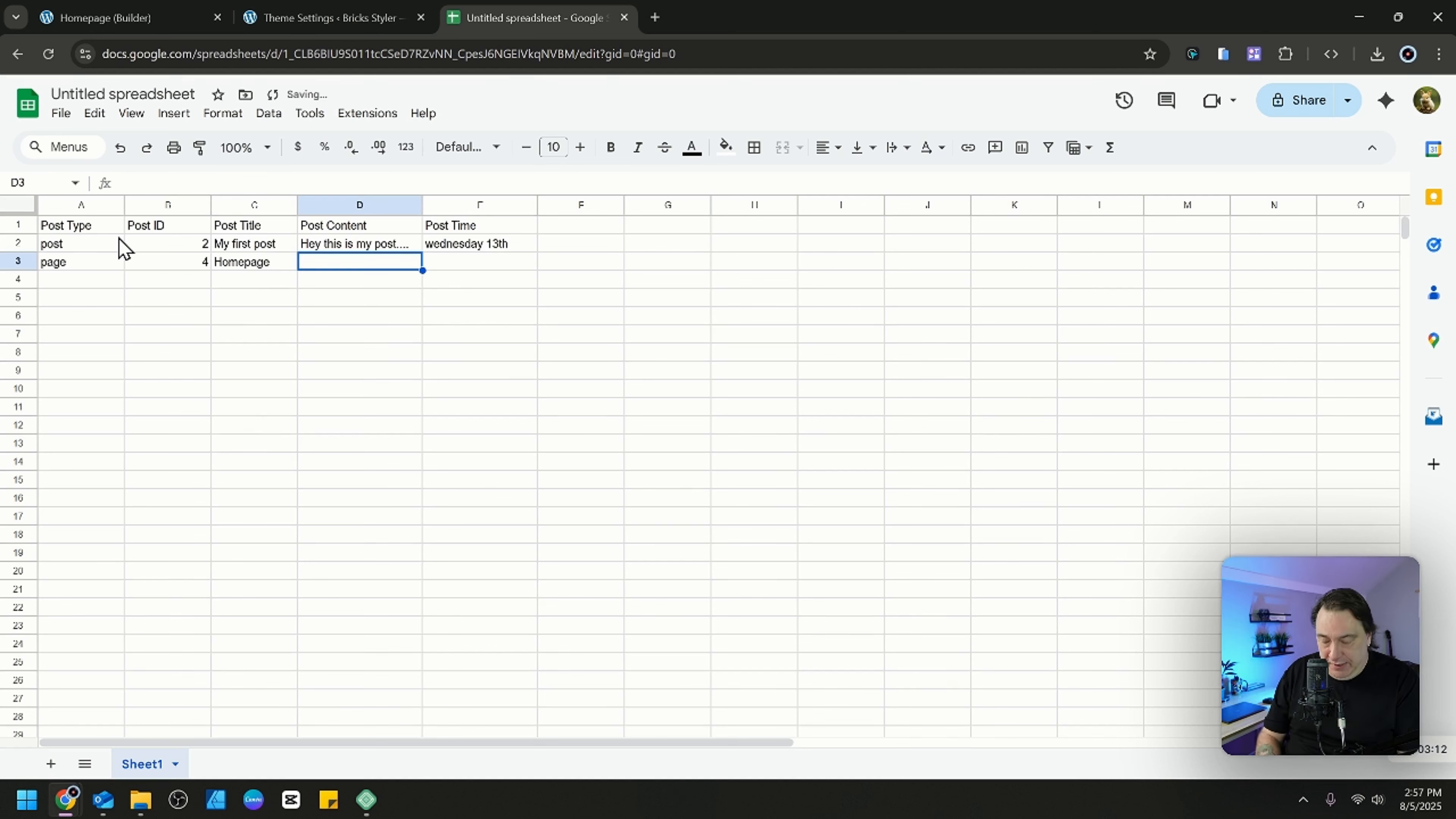
type("this is on my")
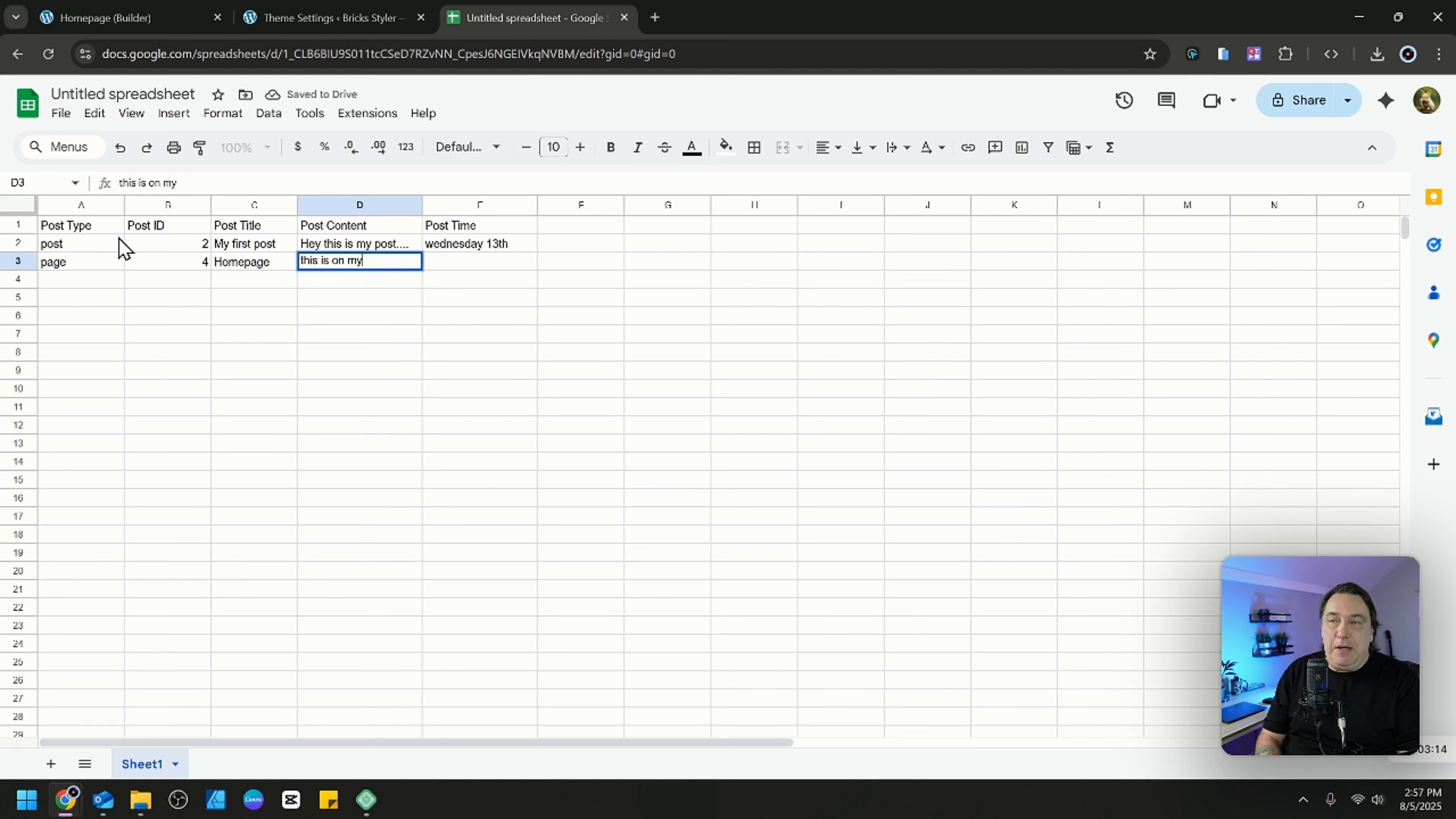
type(" page")
key("Tab")
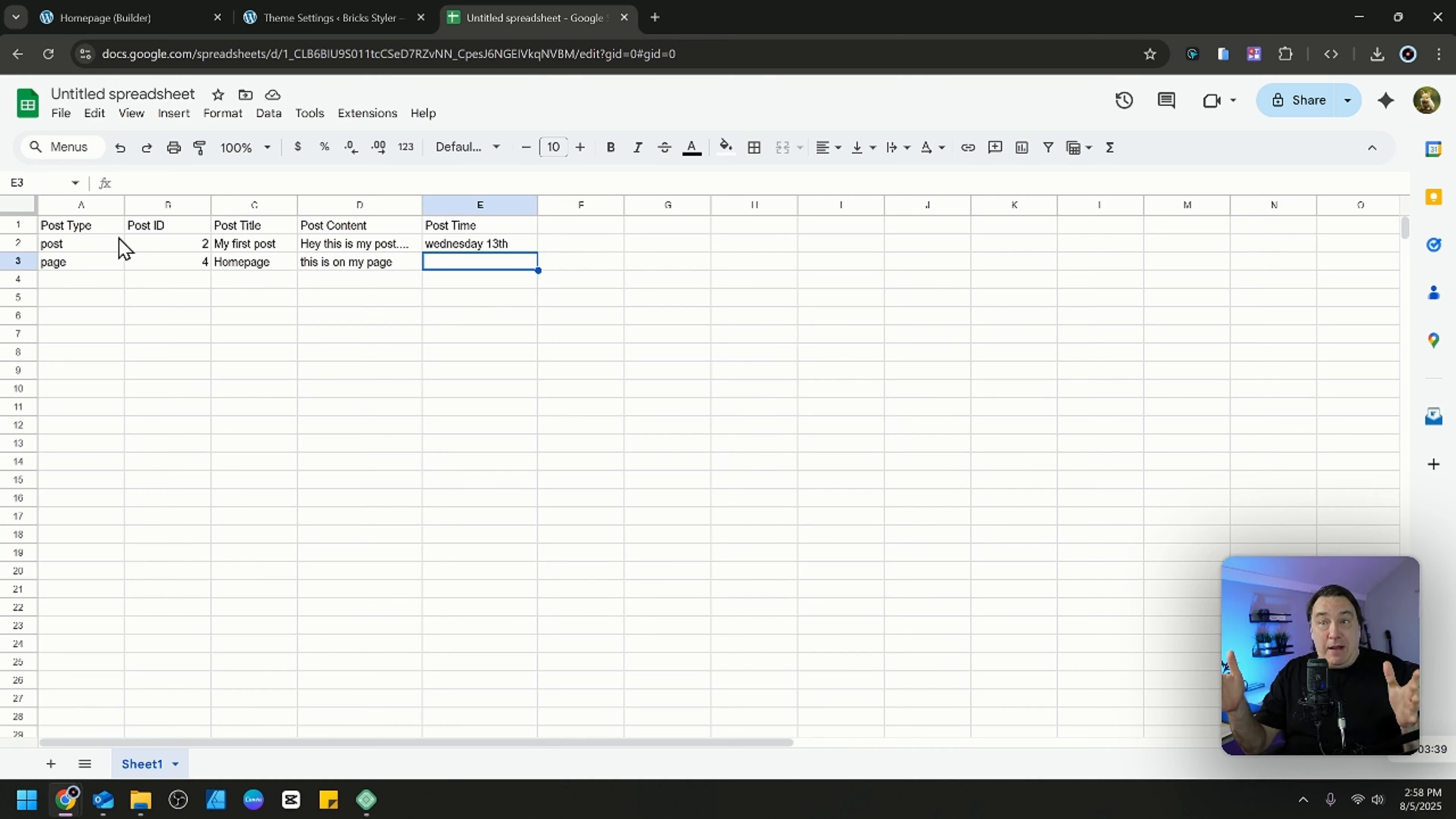
Start row 4 with post type "employees" and post ID 6.
left_click(80, 279)
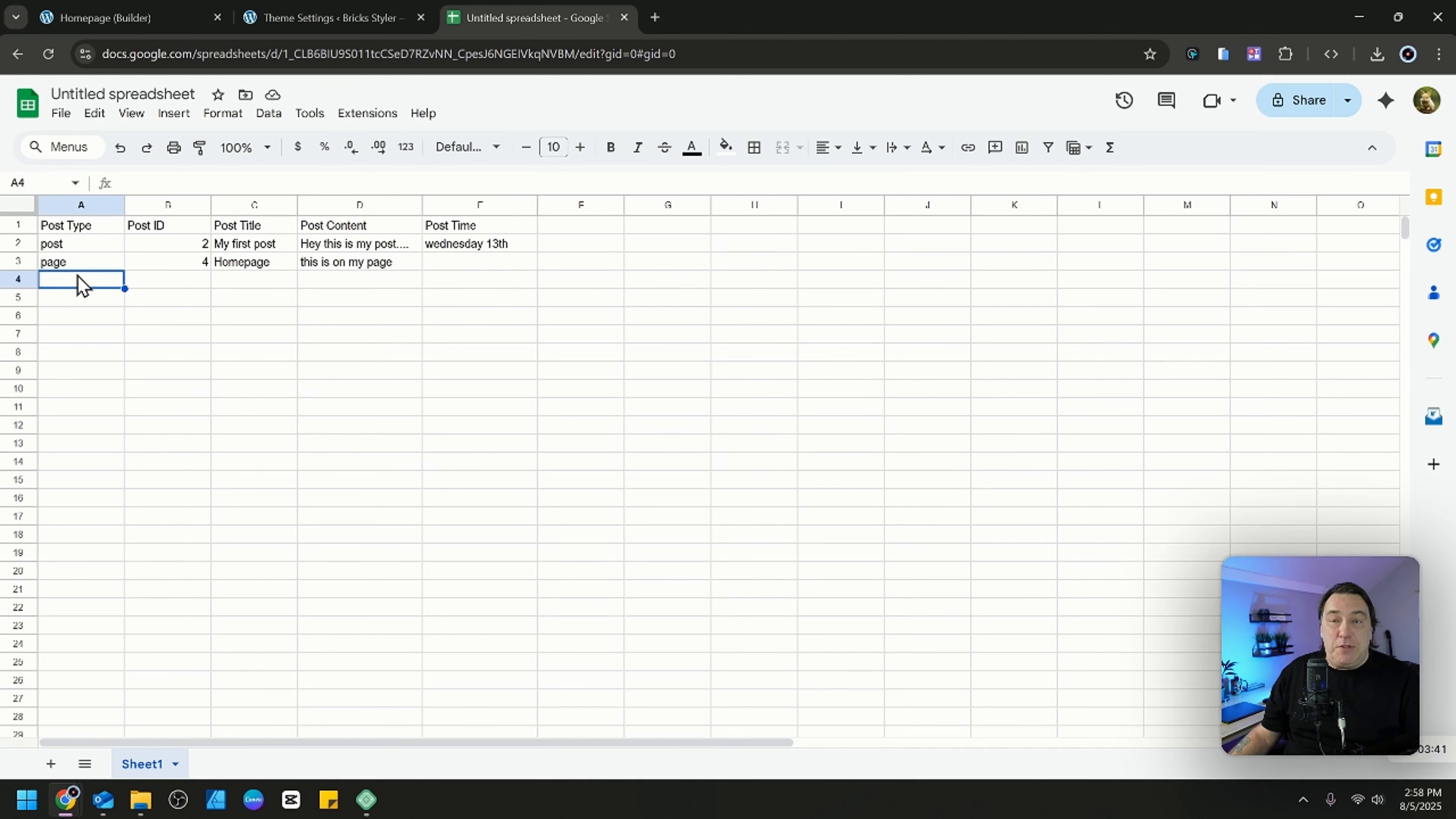
type("empl")
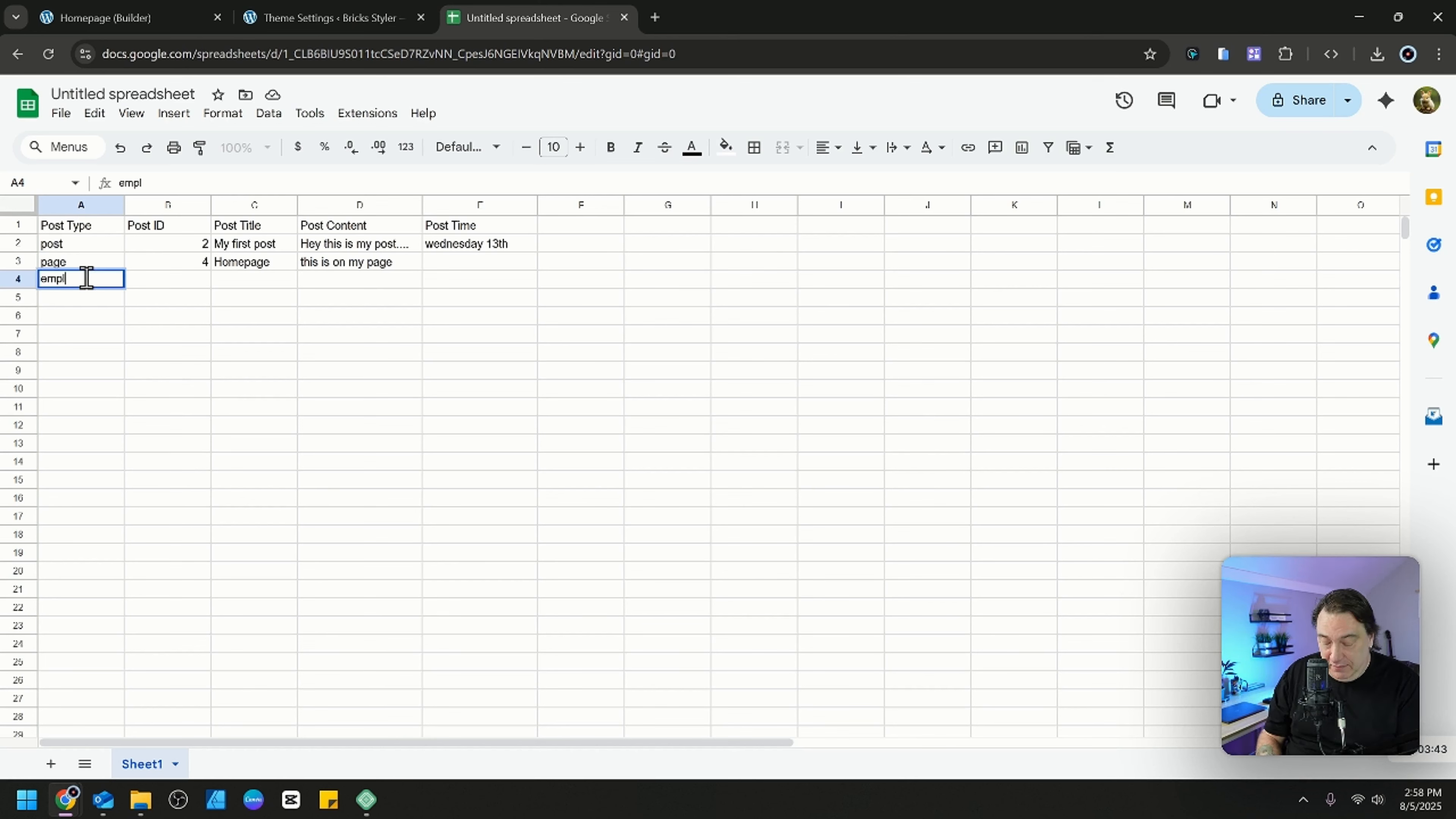
type("oyees")
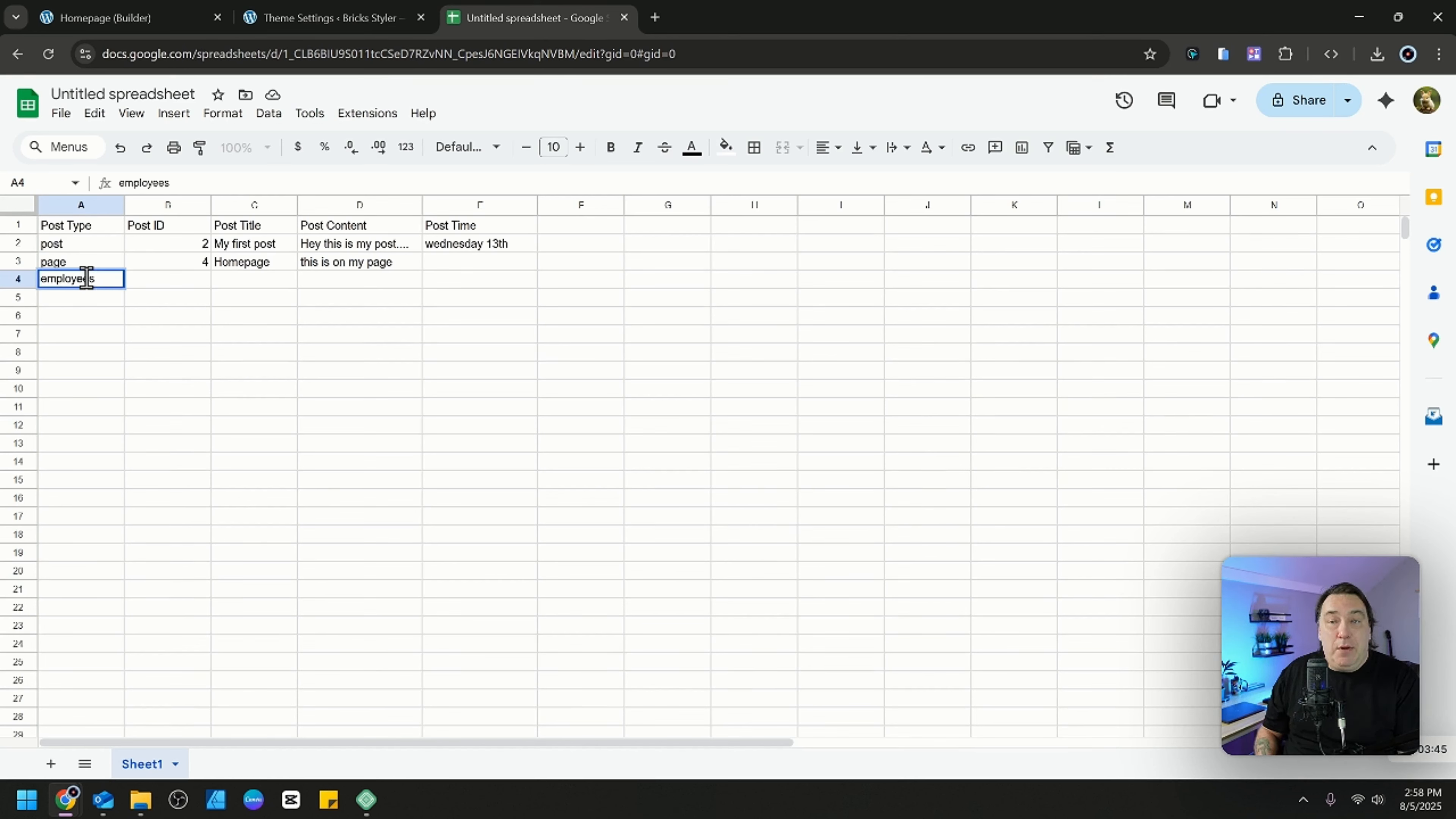
key("Tab")
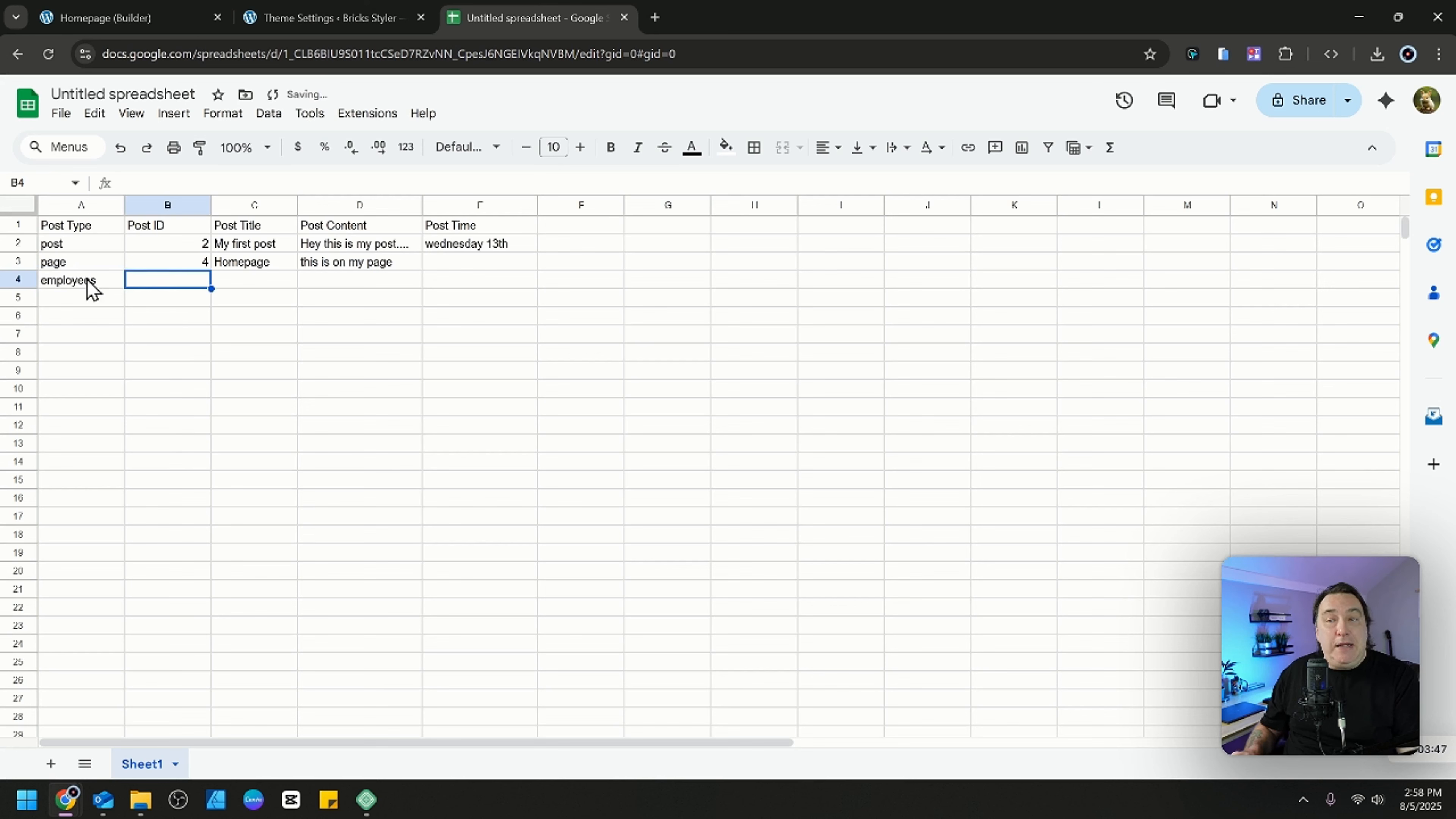
type("6")
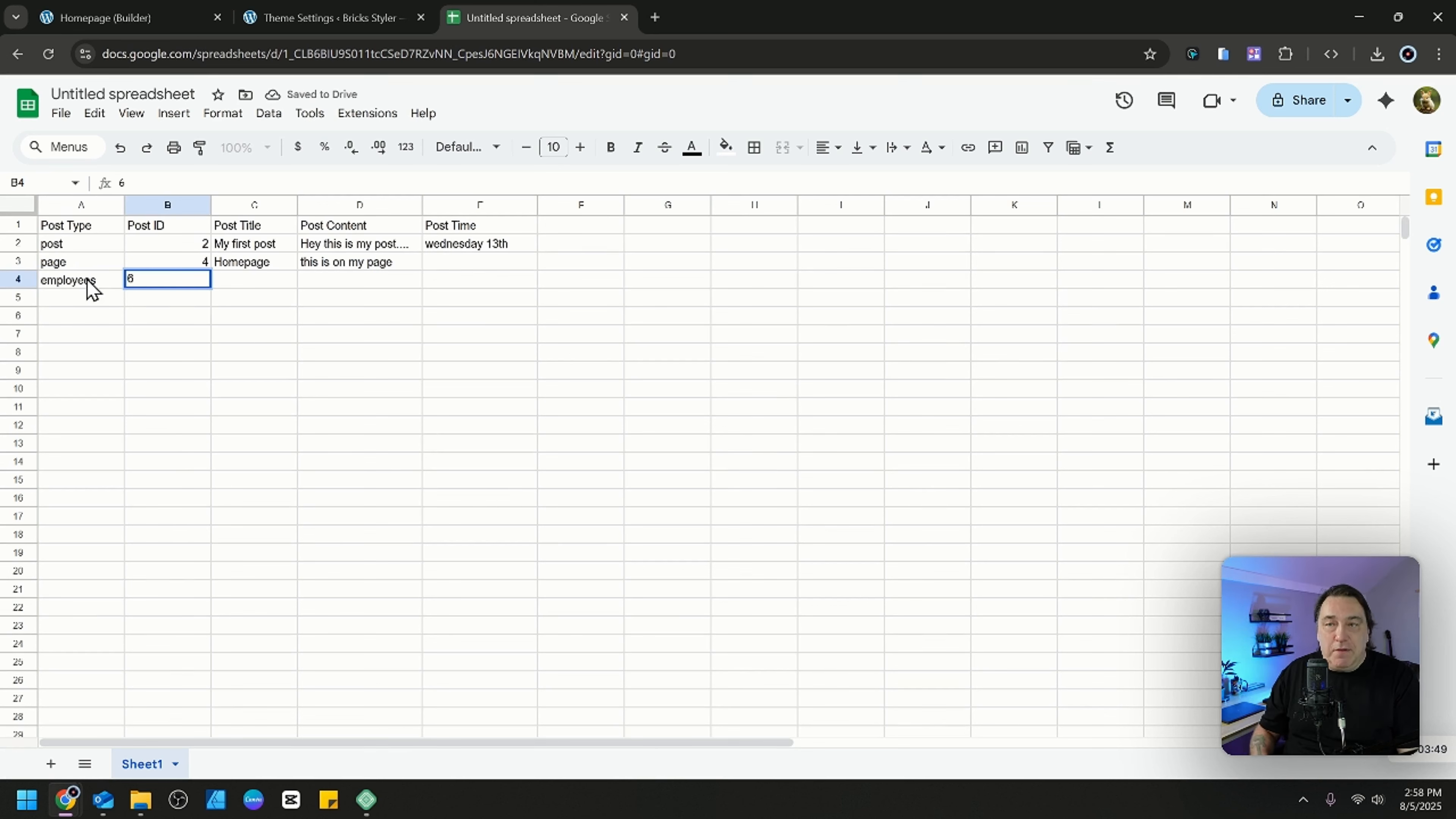
key("Tab")
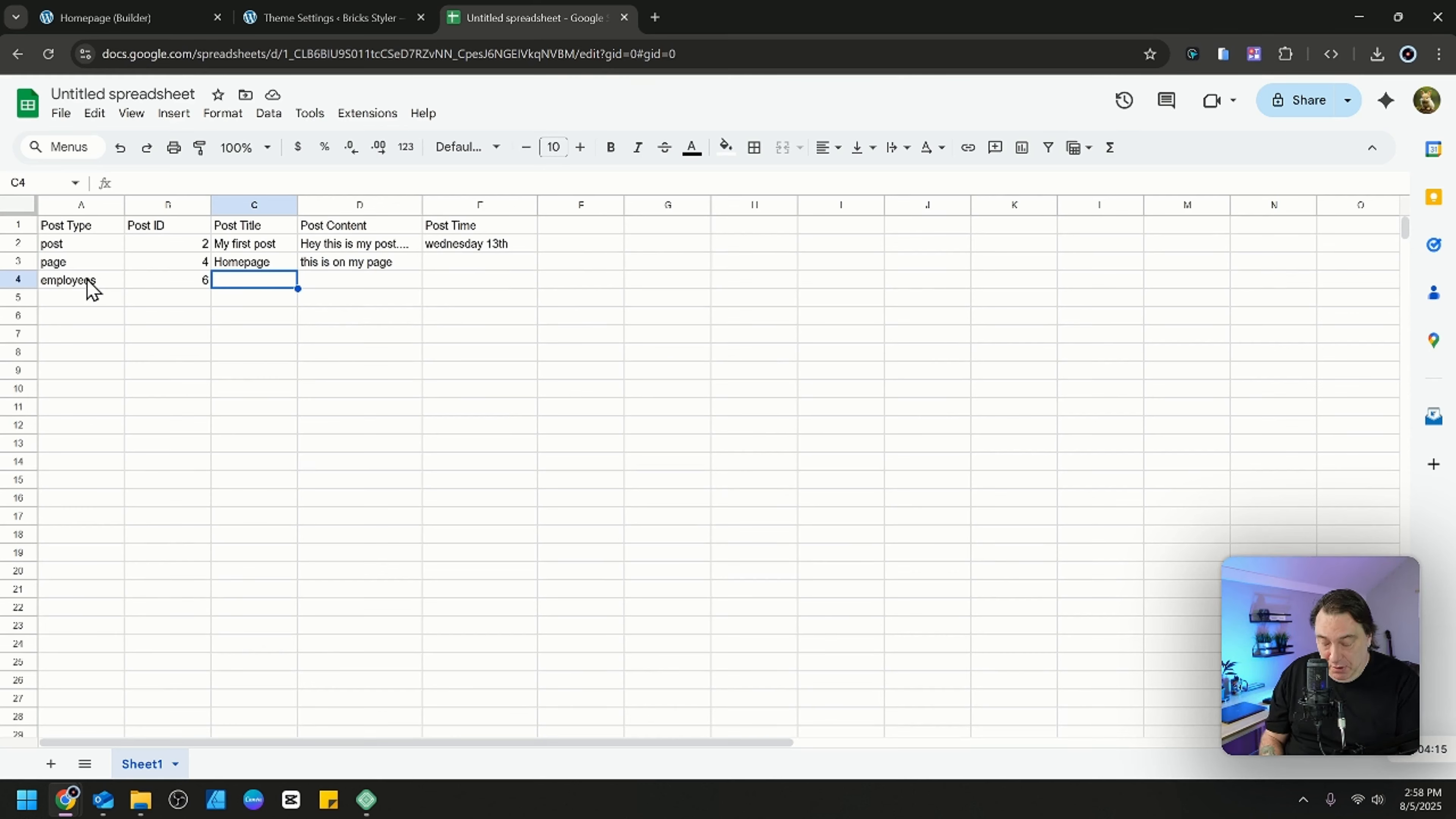
Enter the employee's first name as the post title in row 4.
type("Far")
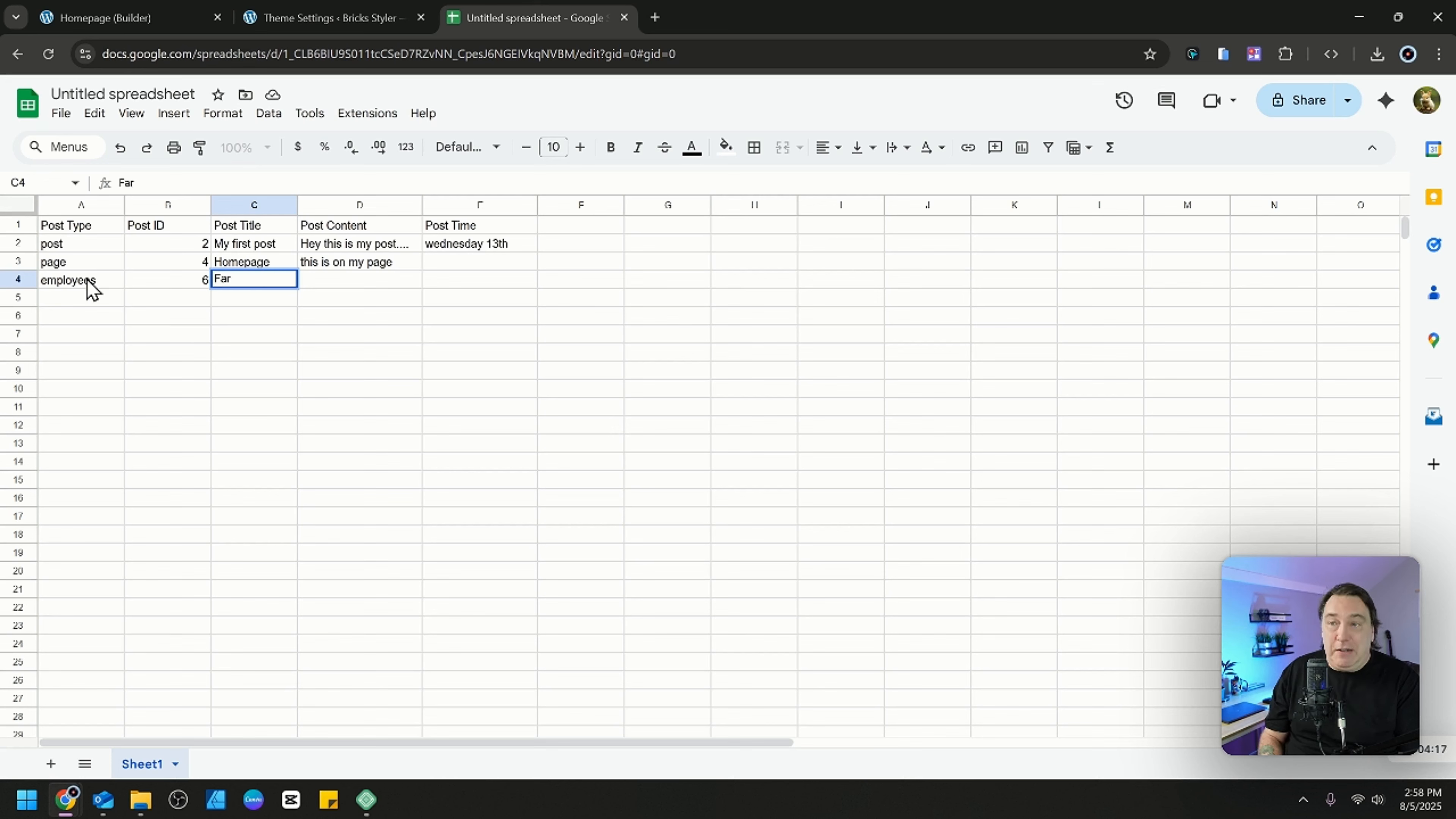
key("BackSpace")
key("BackSpace")
type("rank")
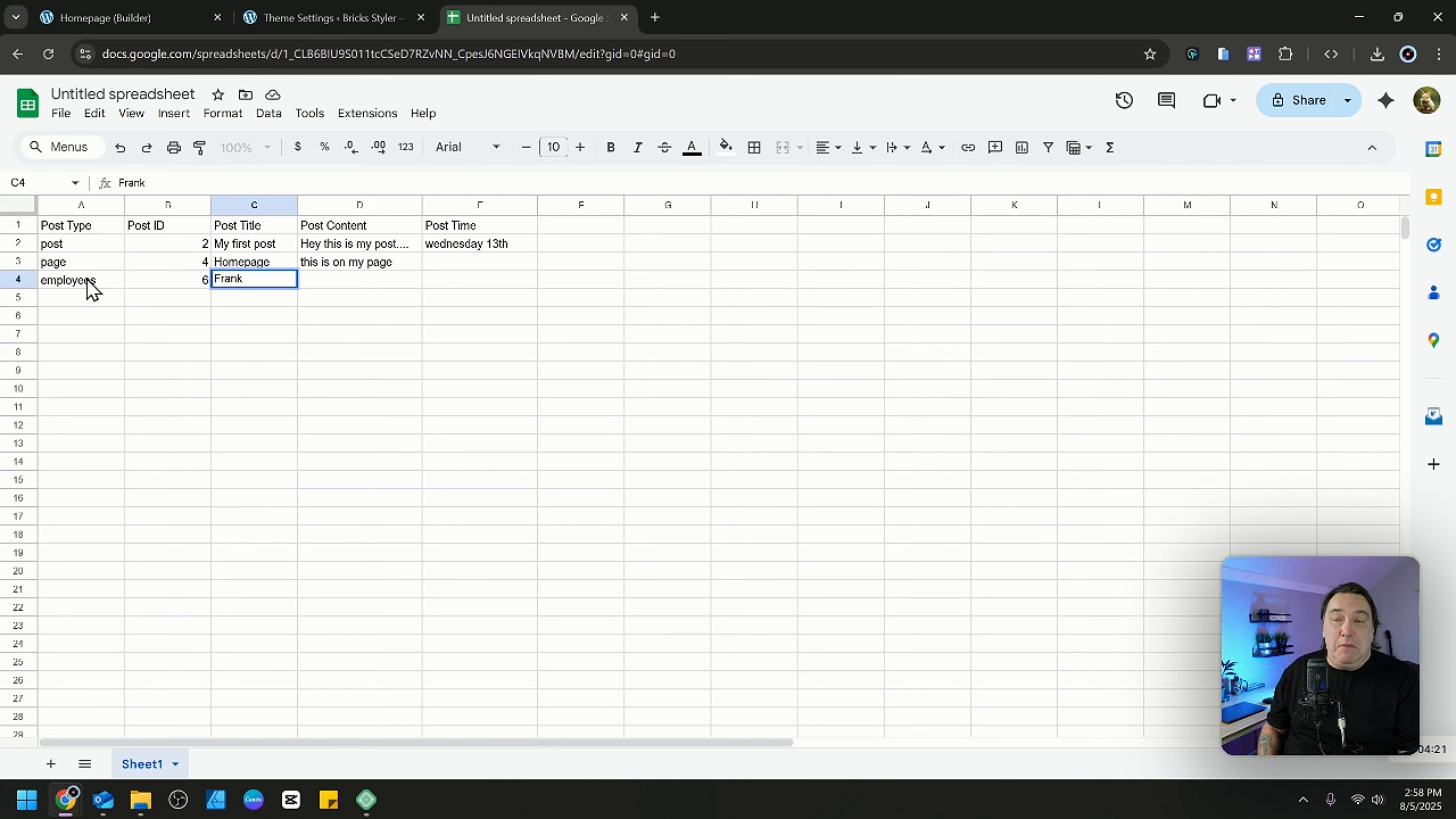
key("Tab")
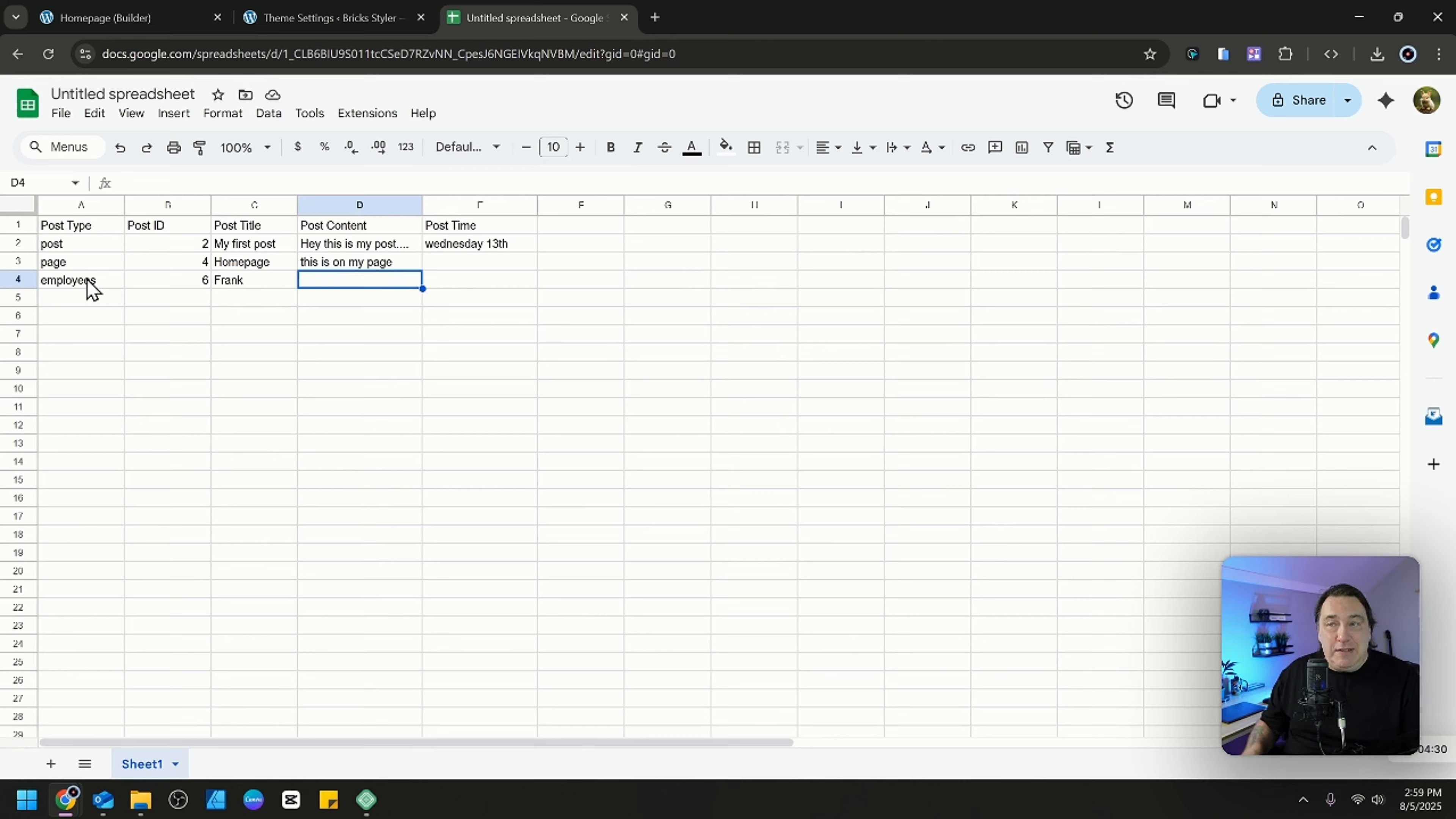
Leave row 4's post content empty and enter "wendesday" as its post time.
key("Tab")
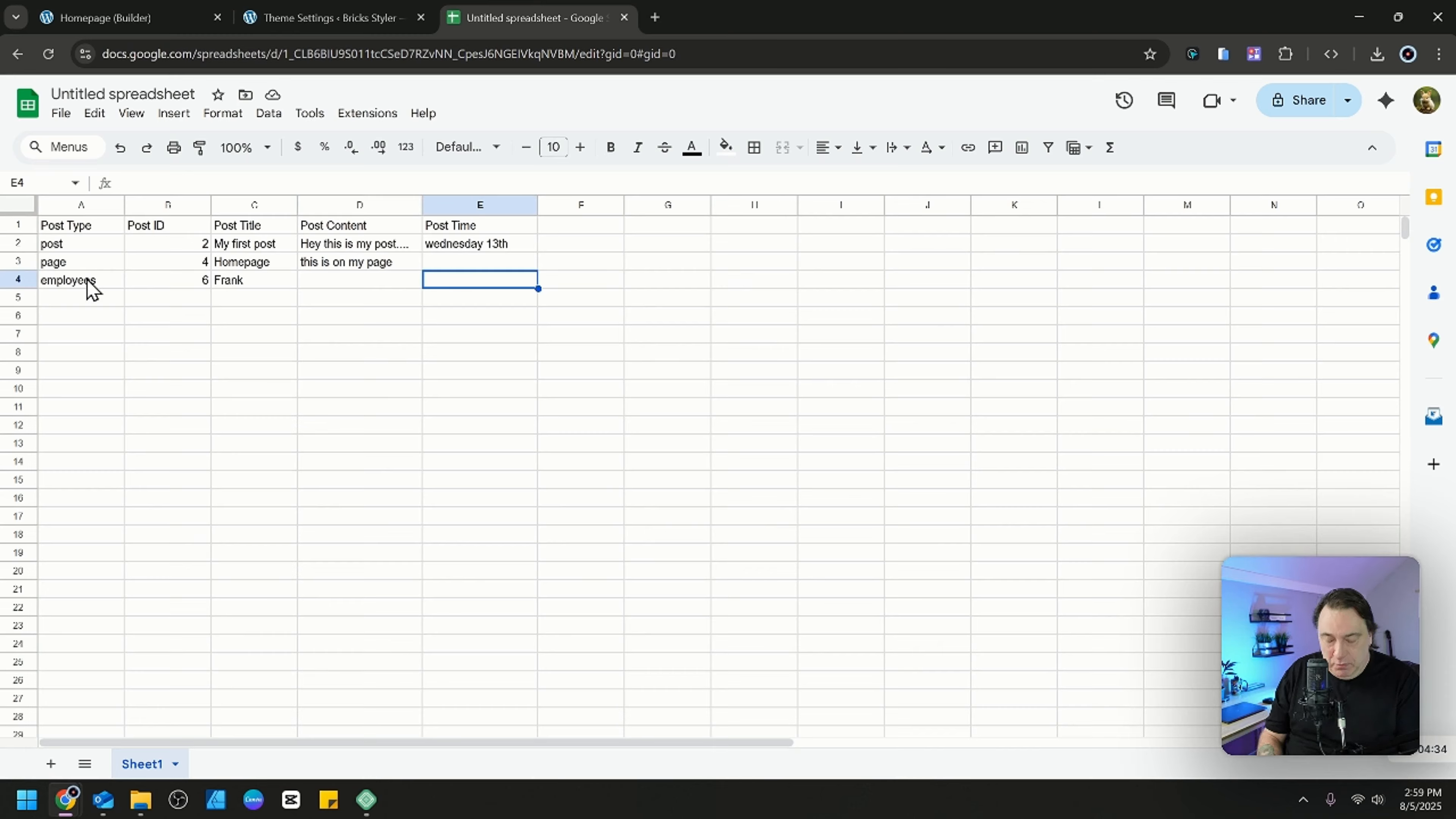
type("wendesday")
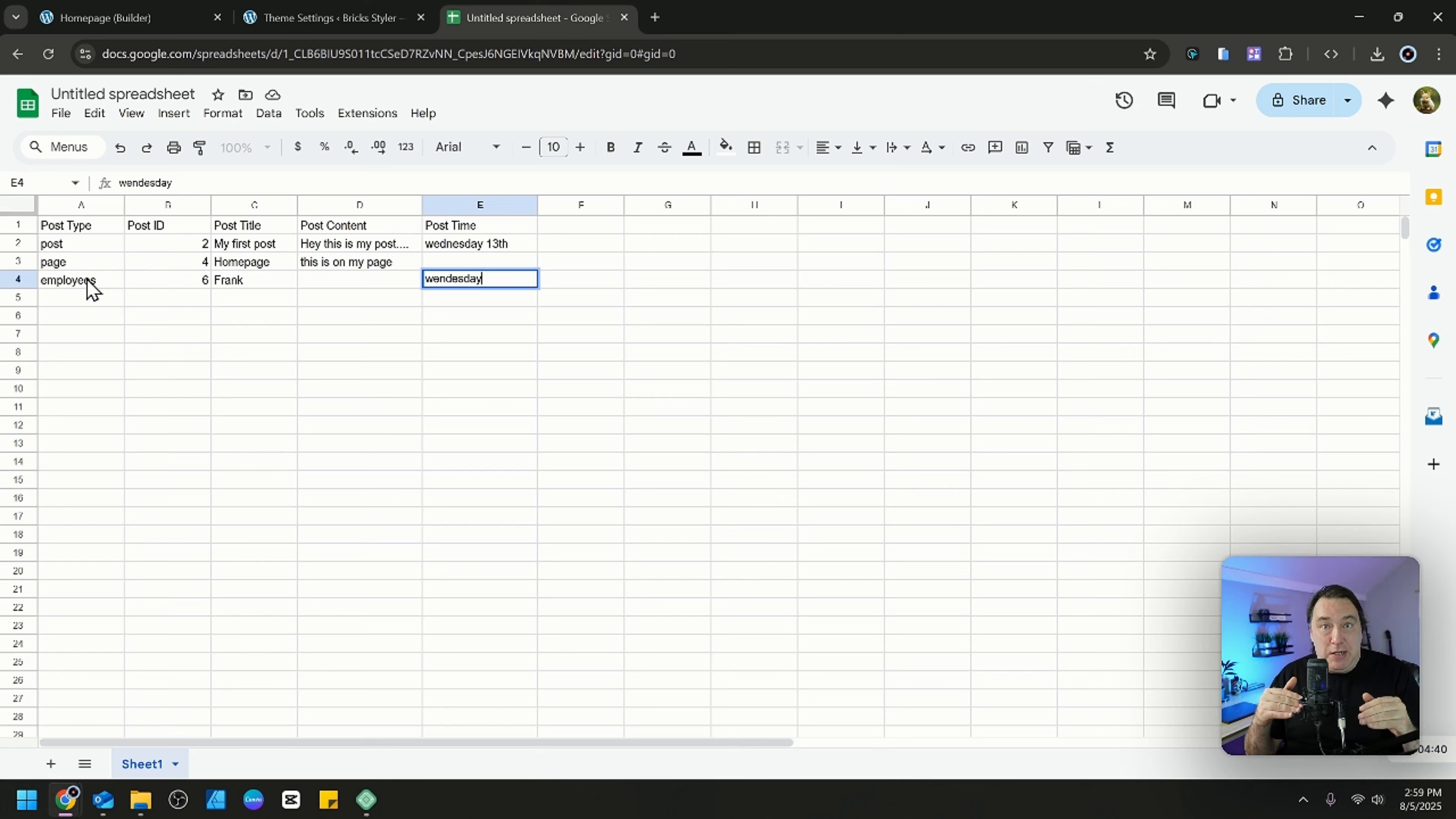
left_click(98, 246)
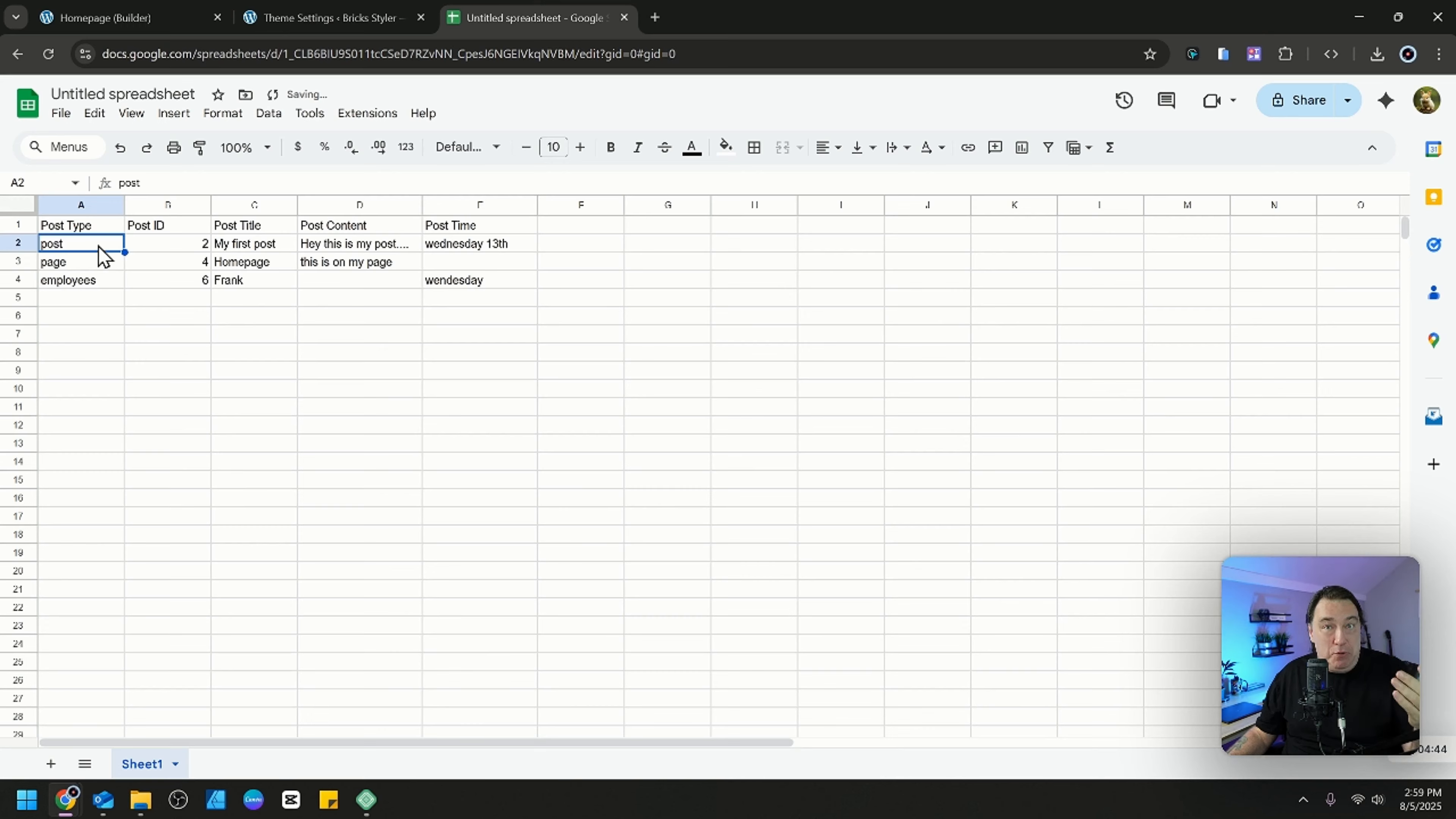
left_click(103, 265)
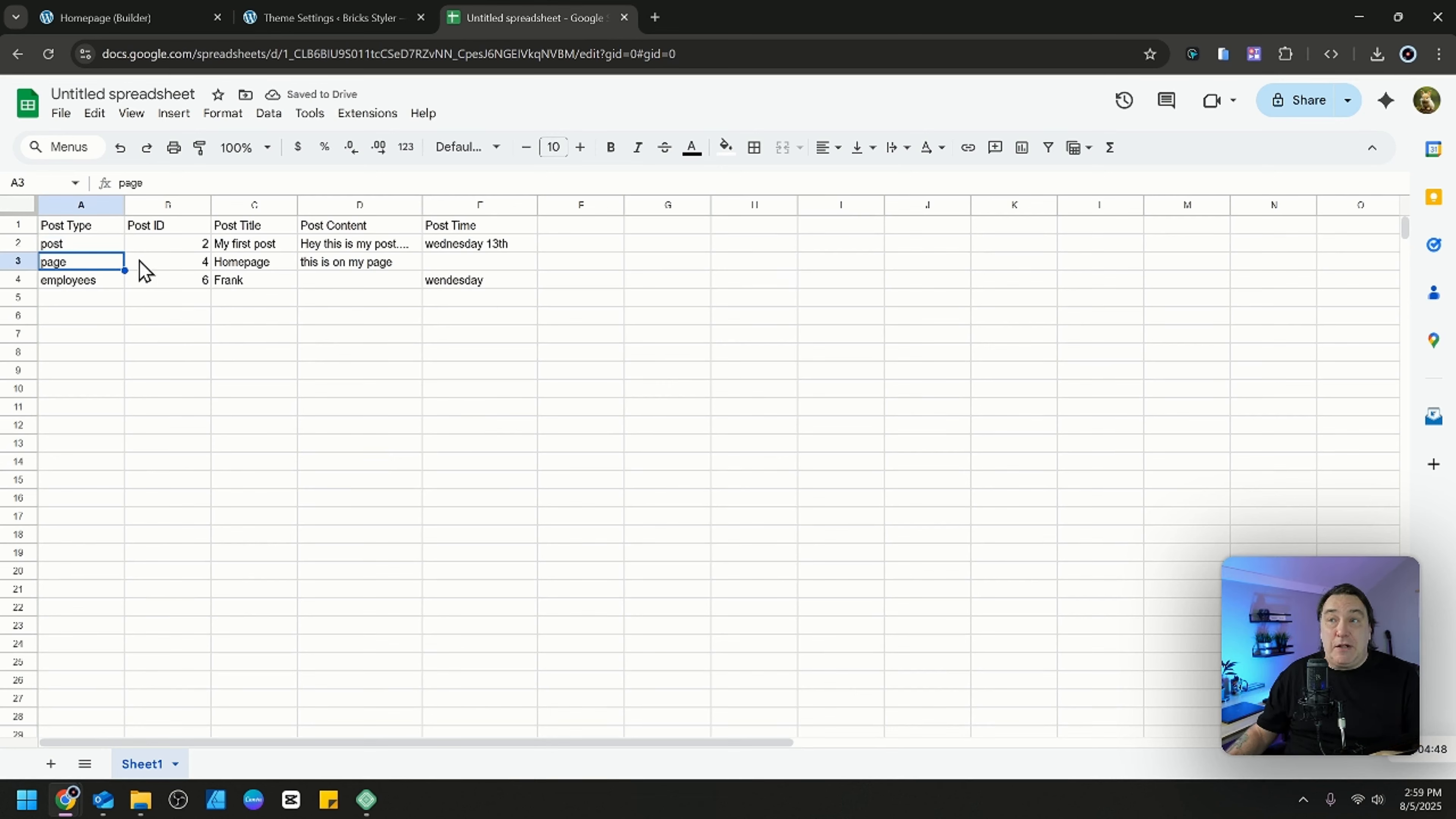
Switch to the Bricks builder and look through the command palette's post types, filtering by Template (Bricks) and by All.
left_click(174, 22)
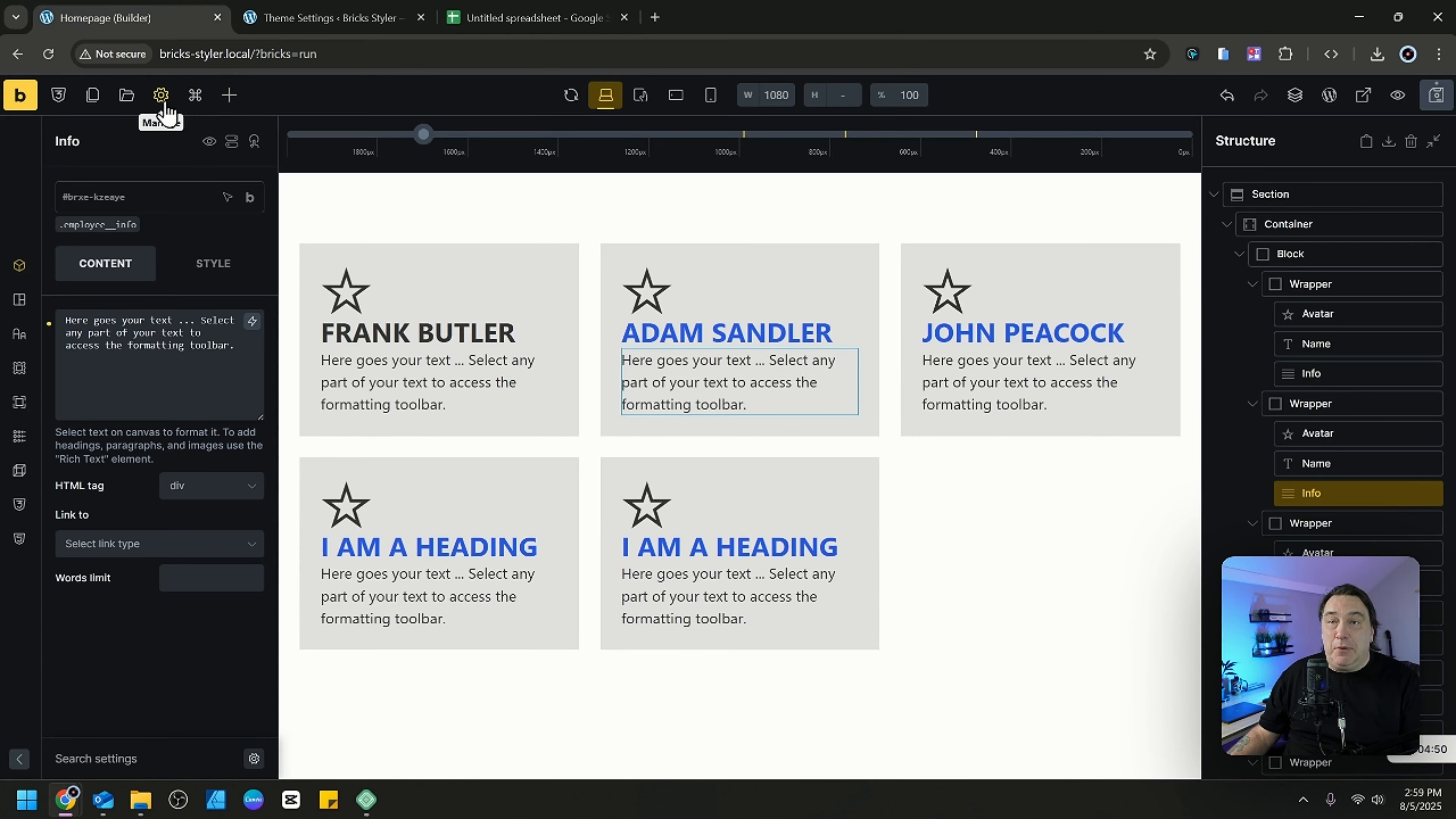
left_click(195, 96)
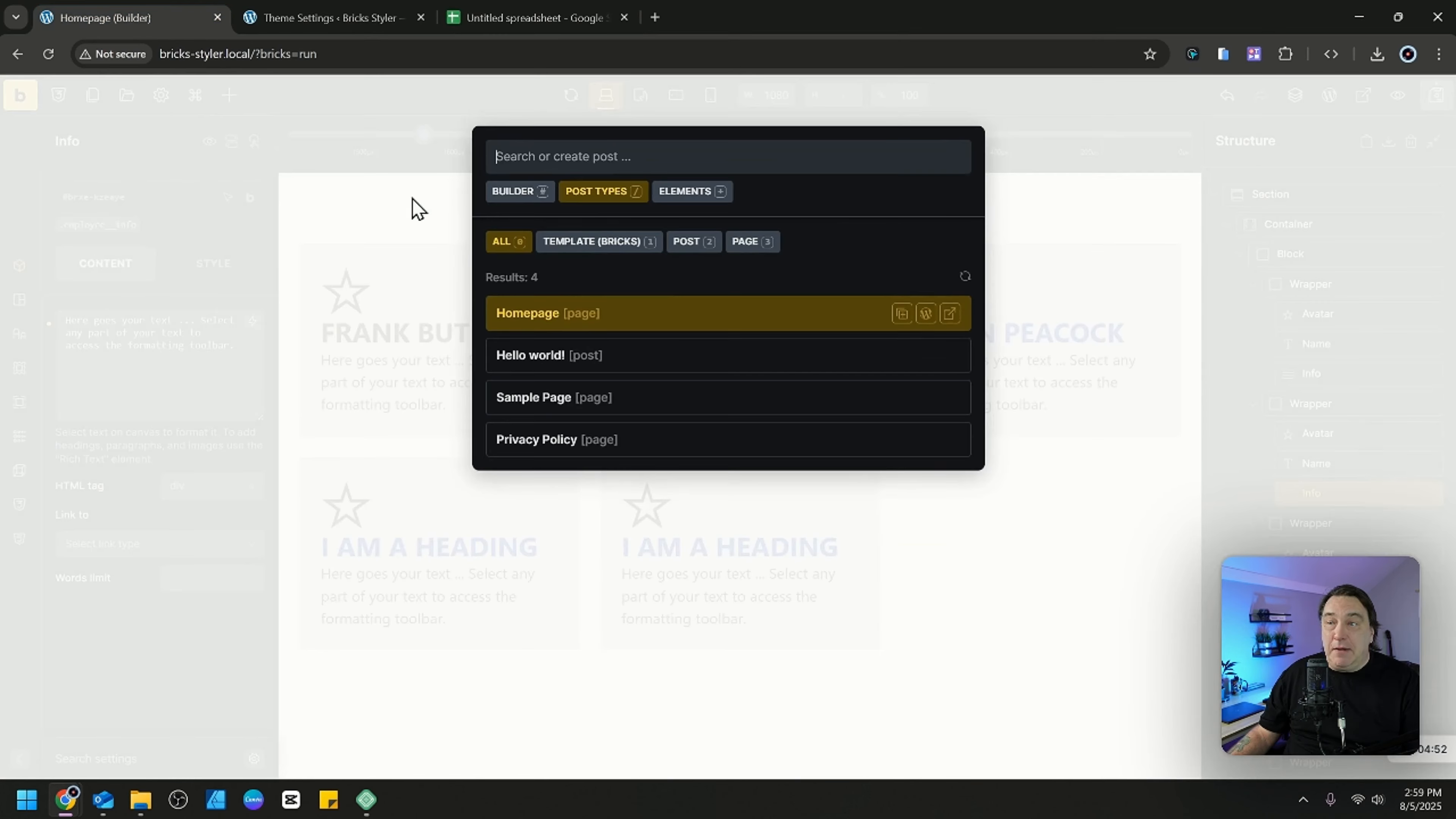
left_click(596, 242)
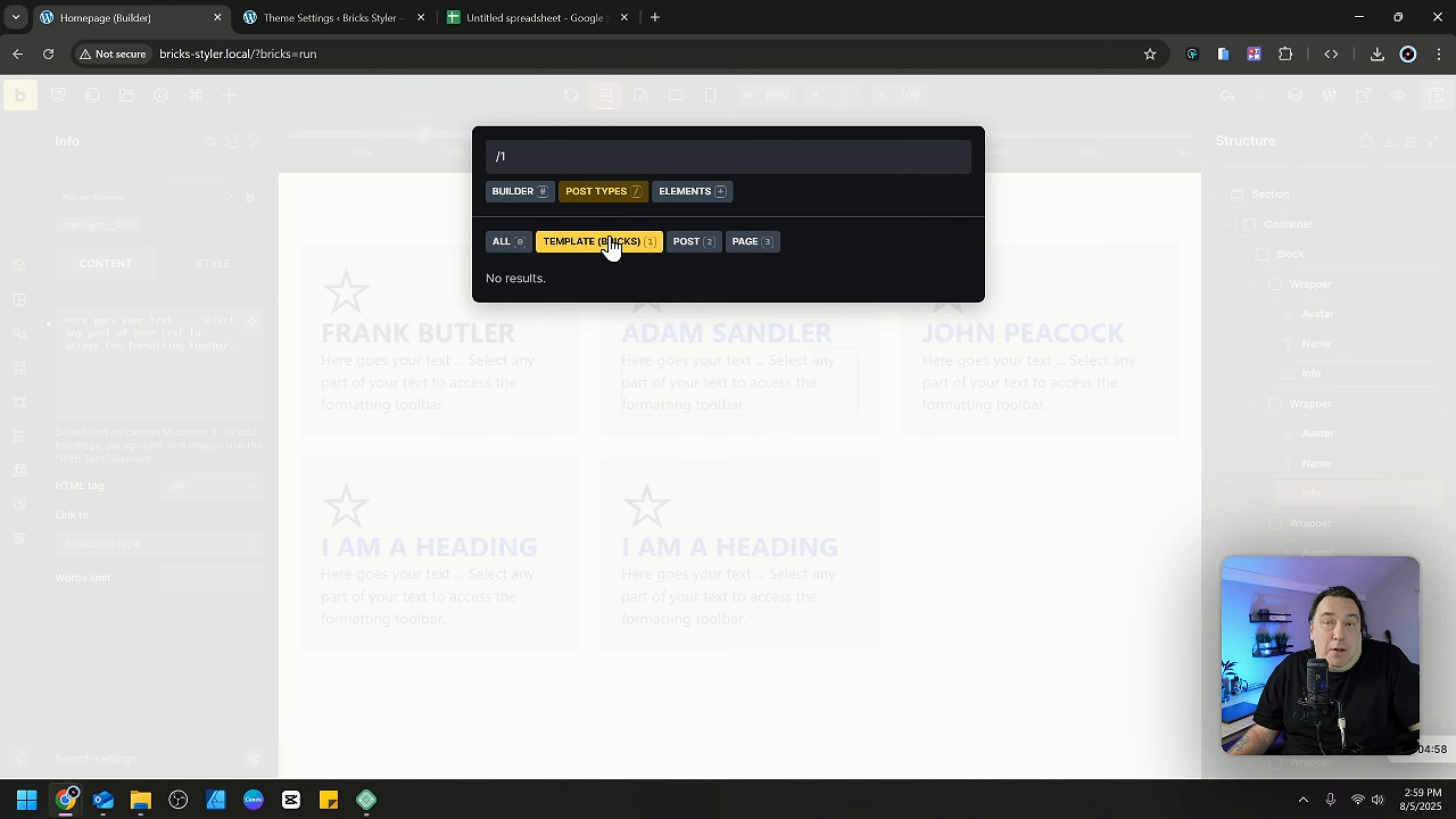
left_click(504, 243)
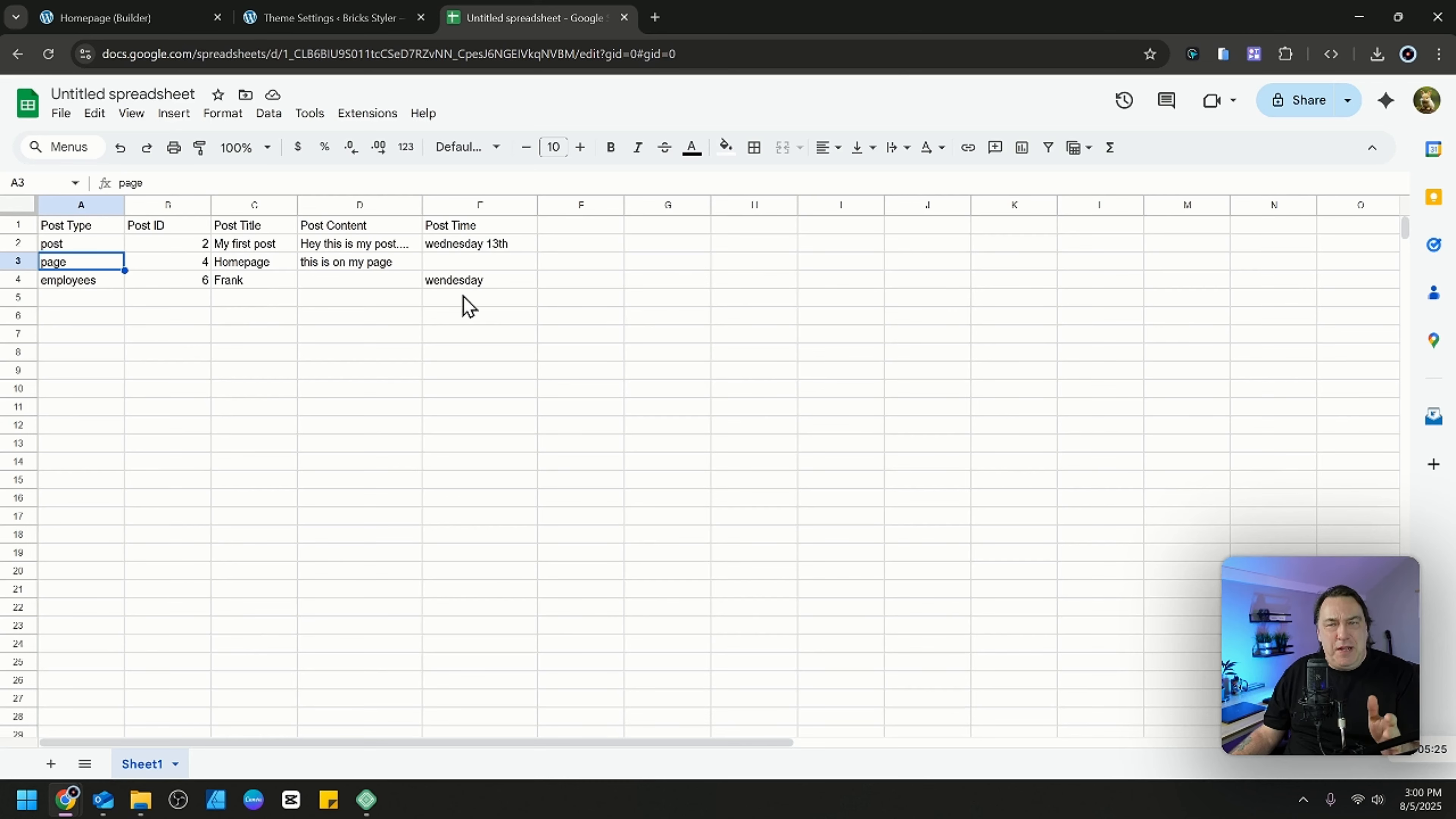
Add a "City" column header in F1 and enter "Vancouver" beneath it in the post row.
left_click(91, 241)
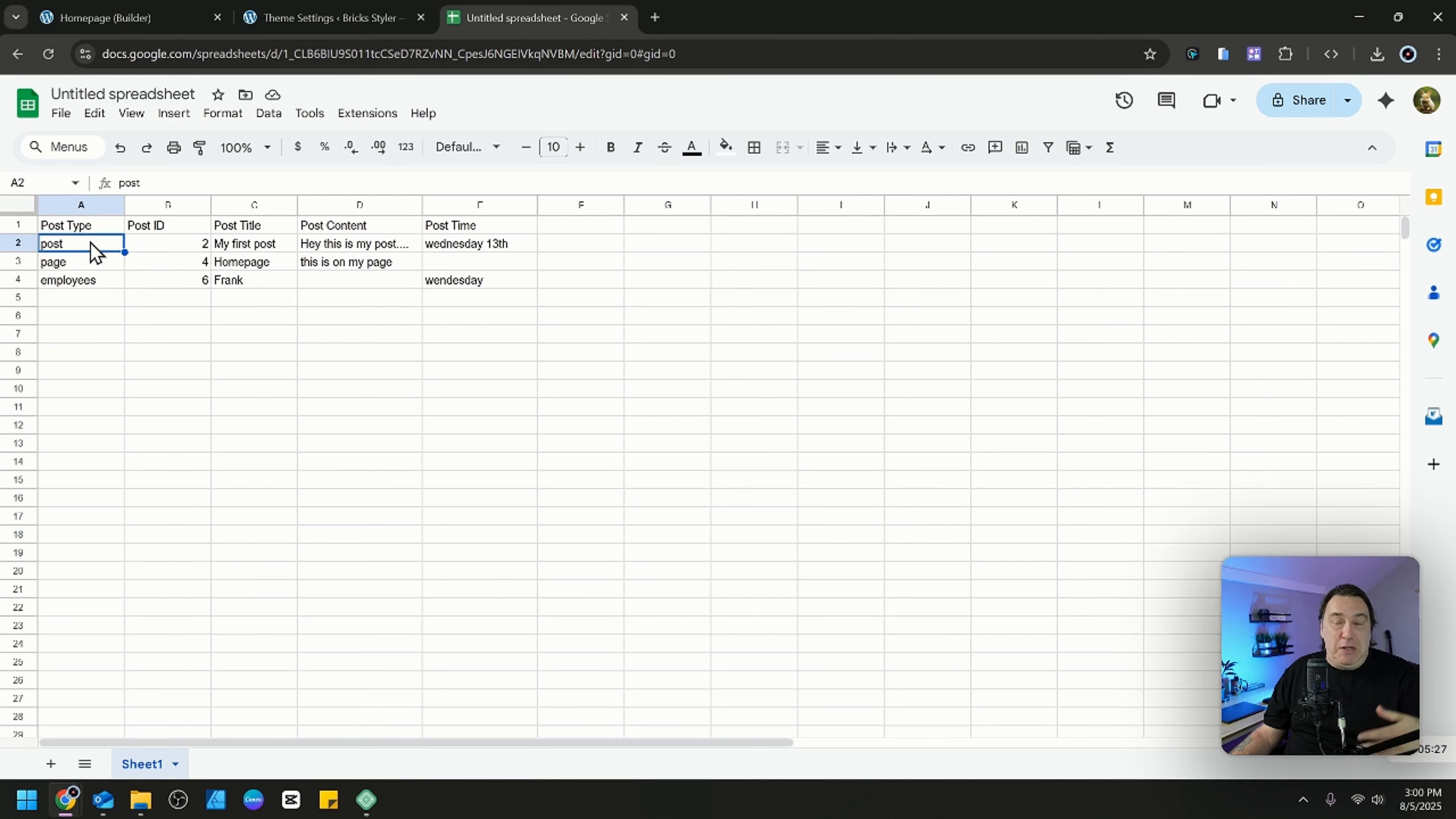
left_click(569, 225)
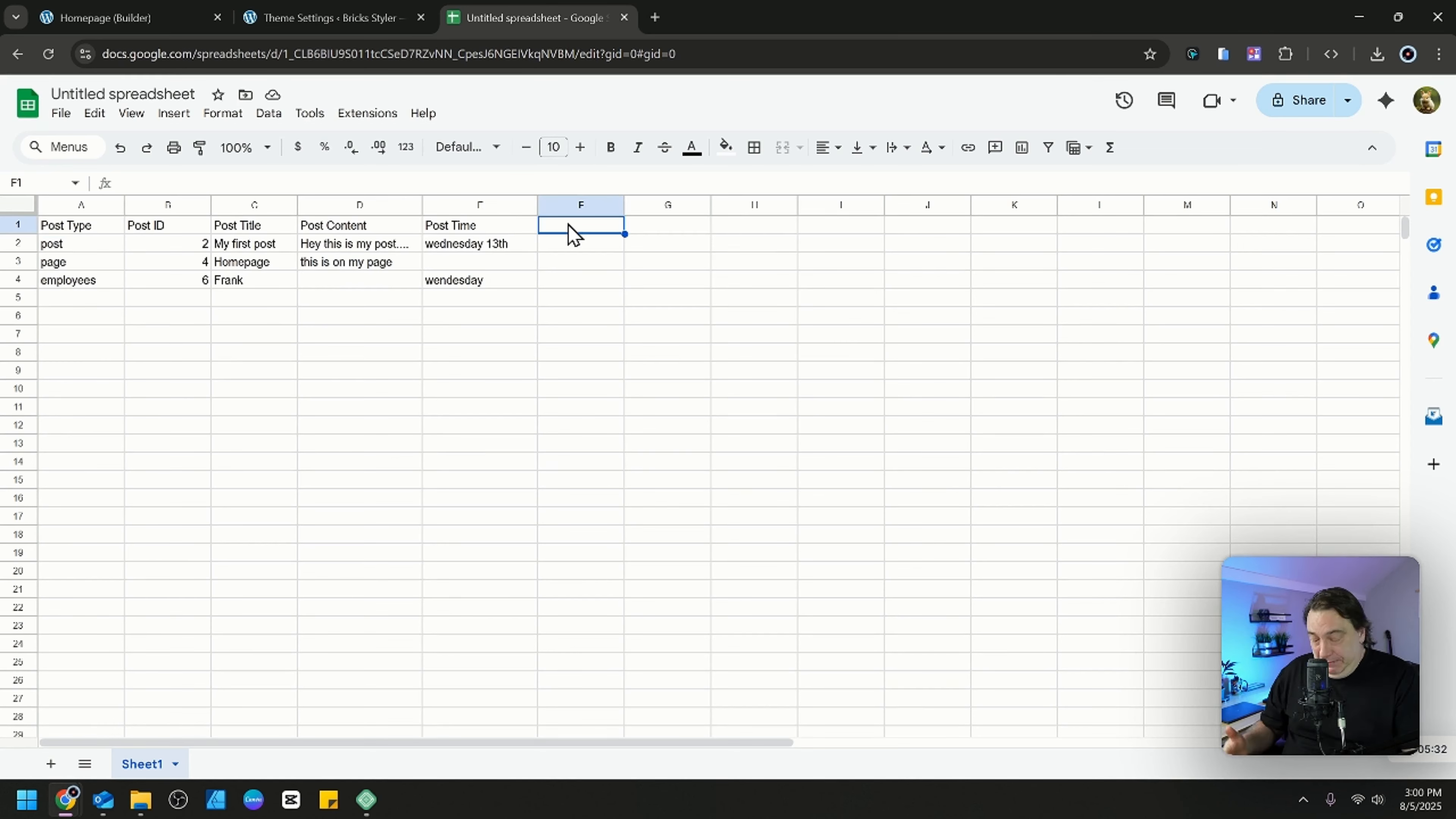
type("City")
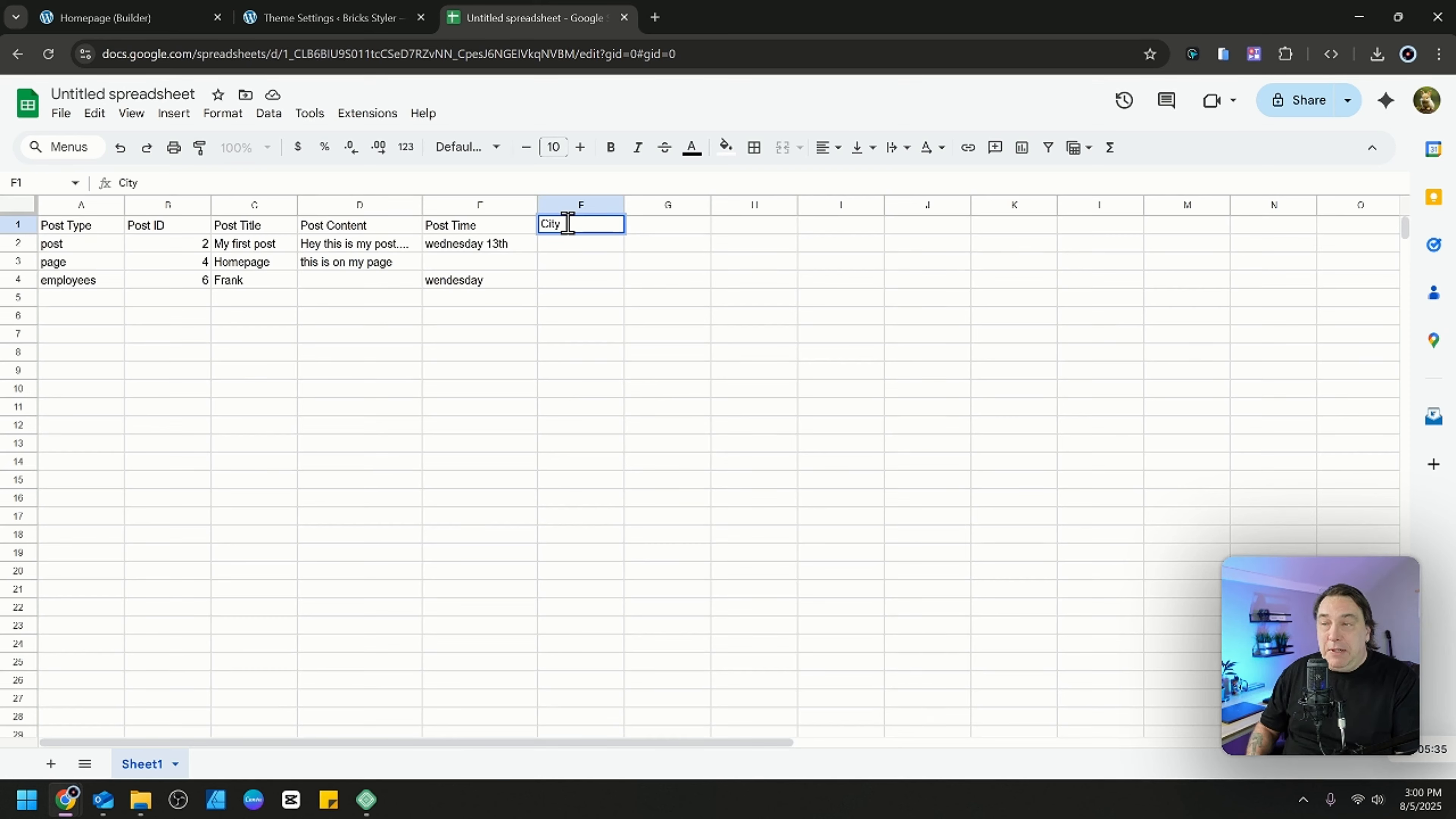
key("Return")
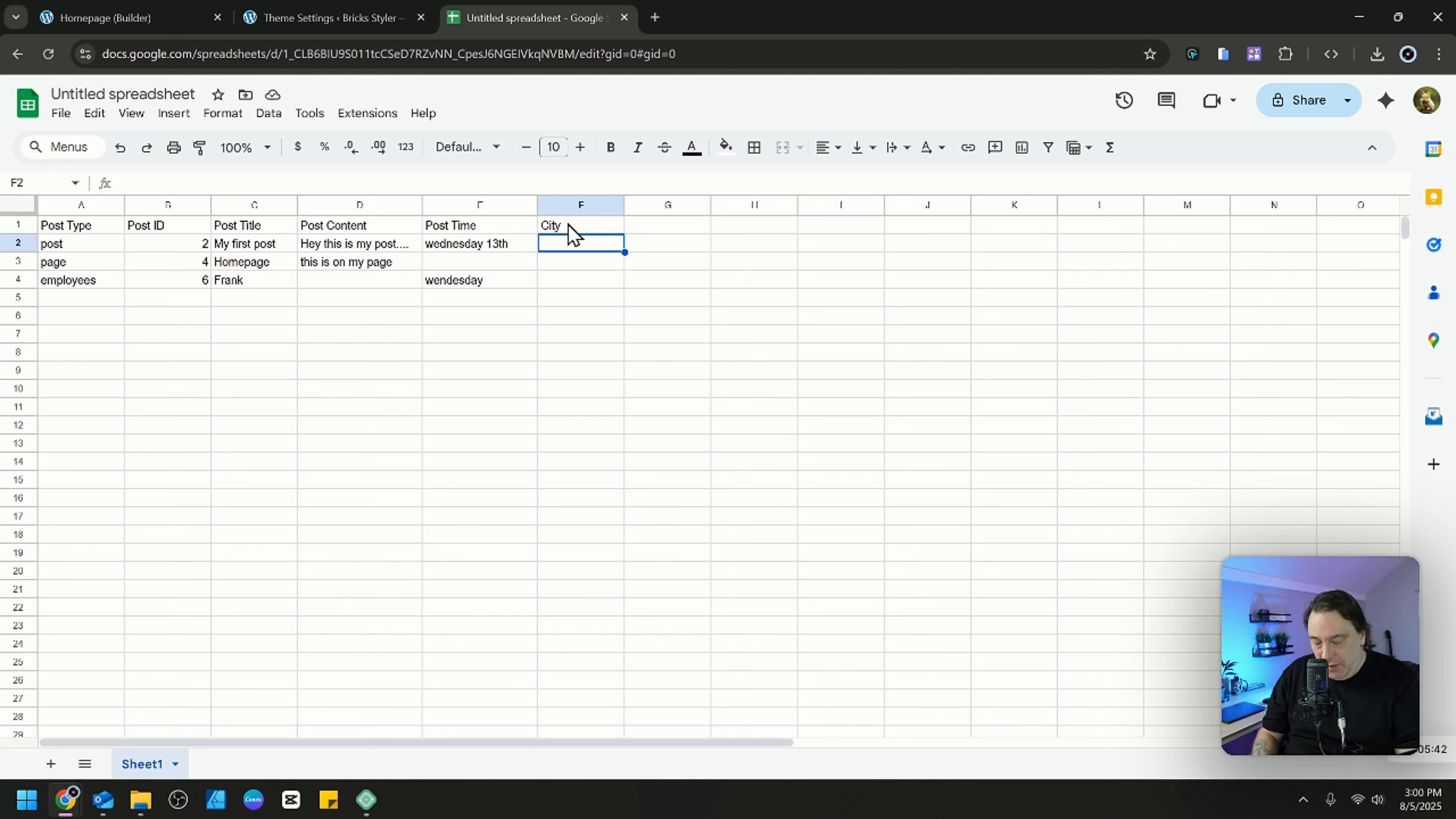
type("Vanc")
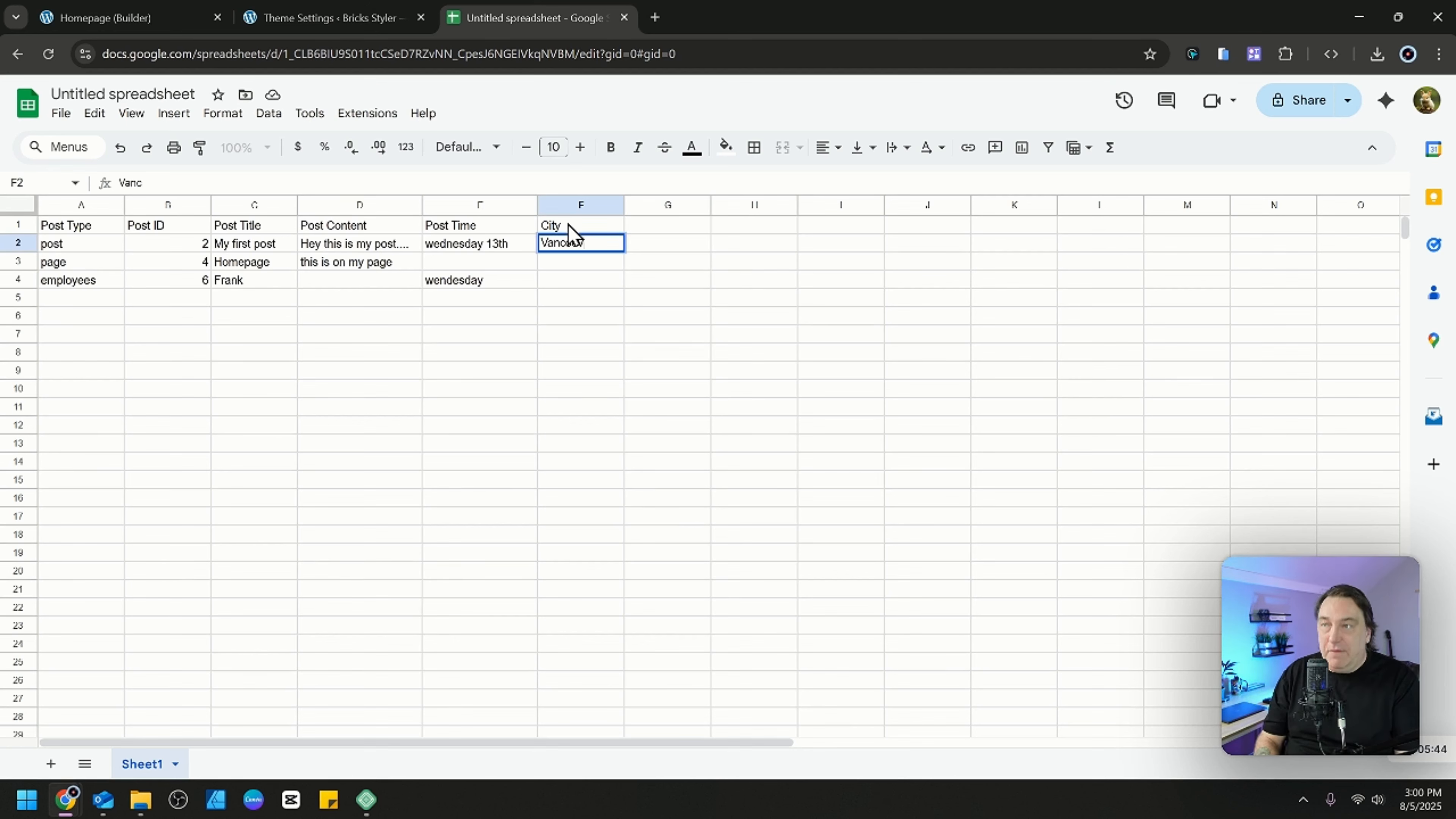
type("ouver")
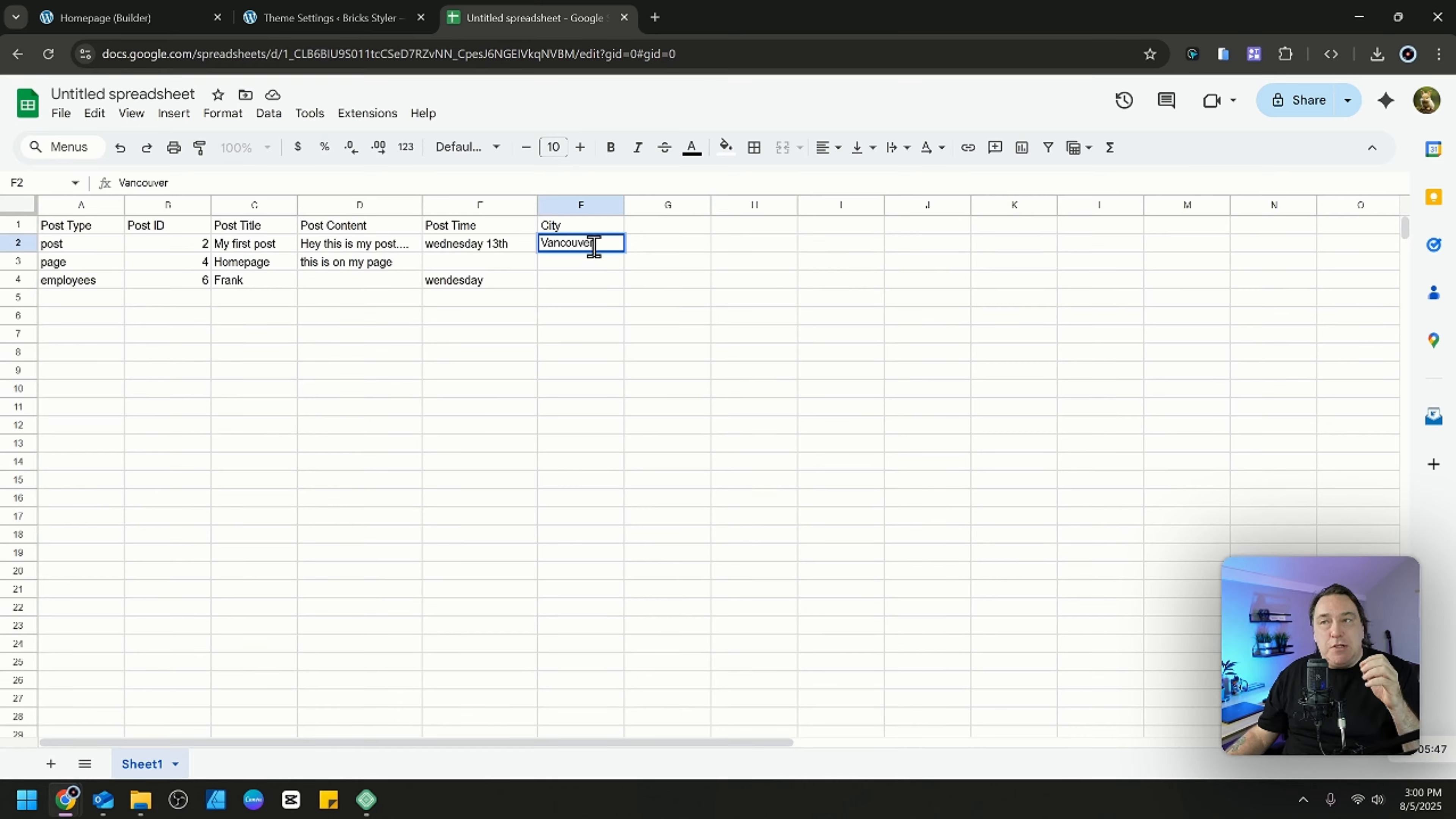
Point out the City header cell and select the standard post table range A1:E4.
left_click(578, 226)
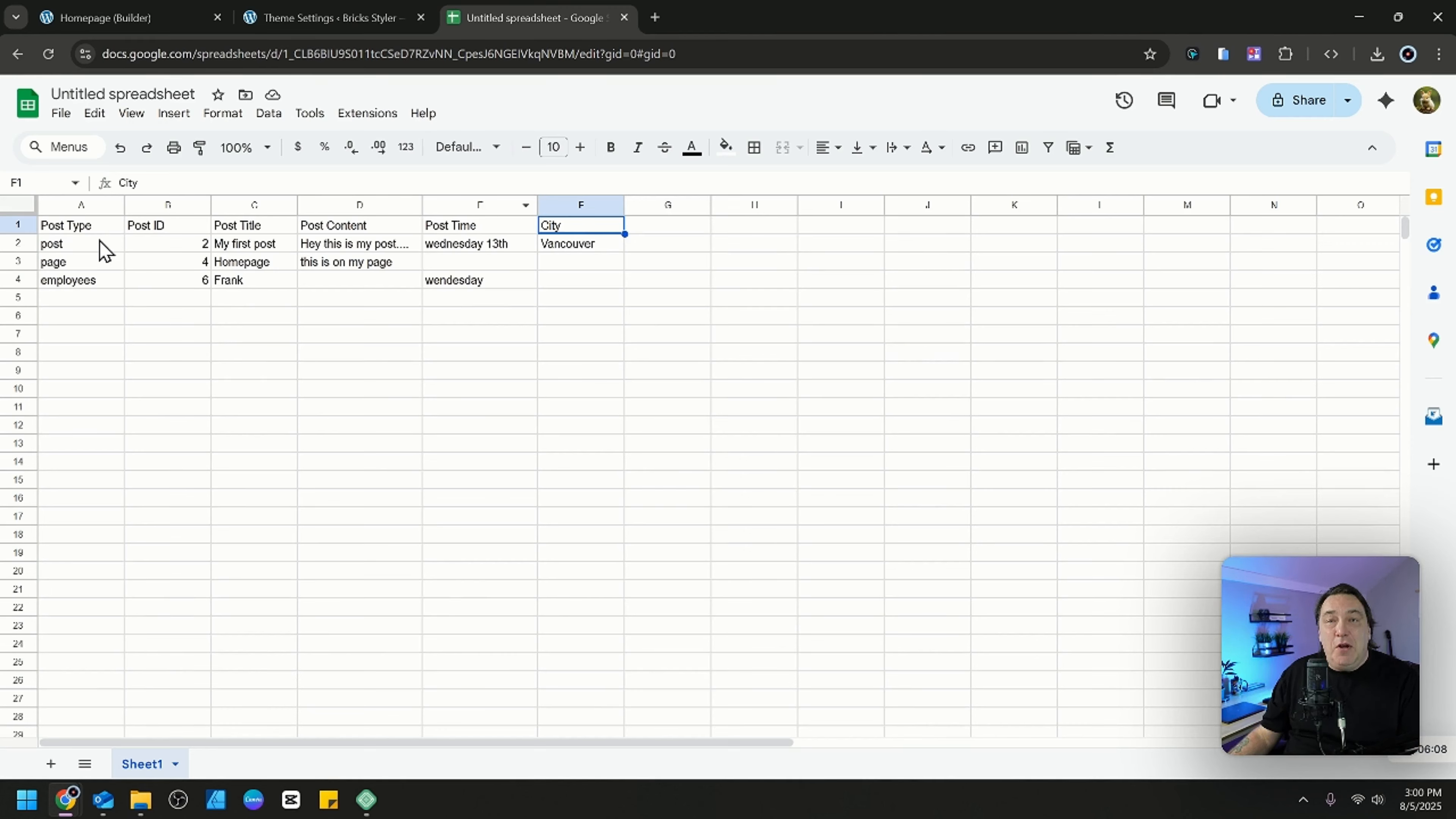
left_click(95, 226)
left_click_drag(96, 226, 493, 278)
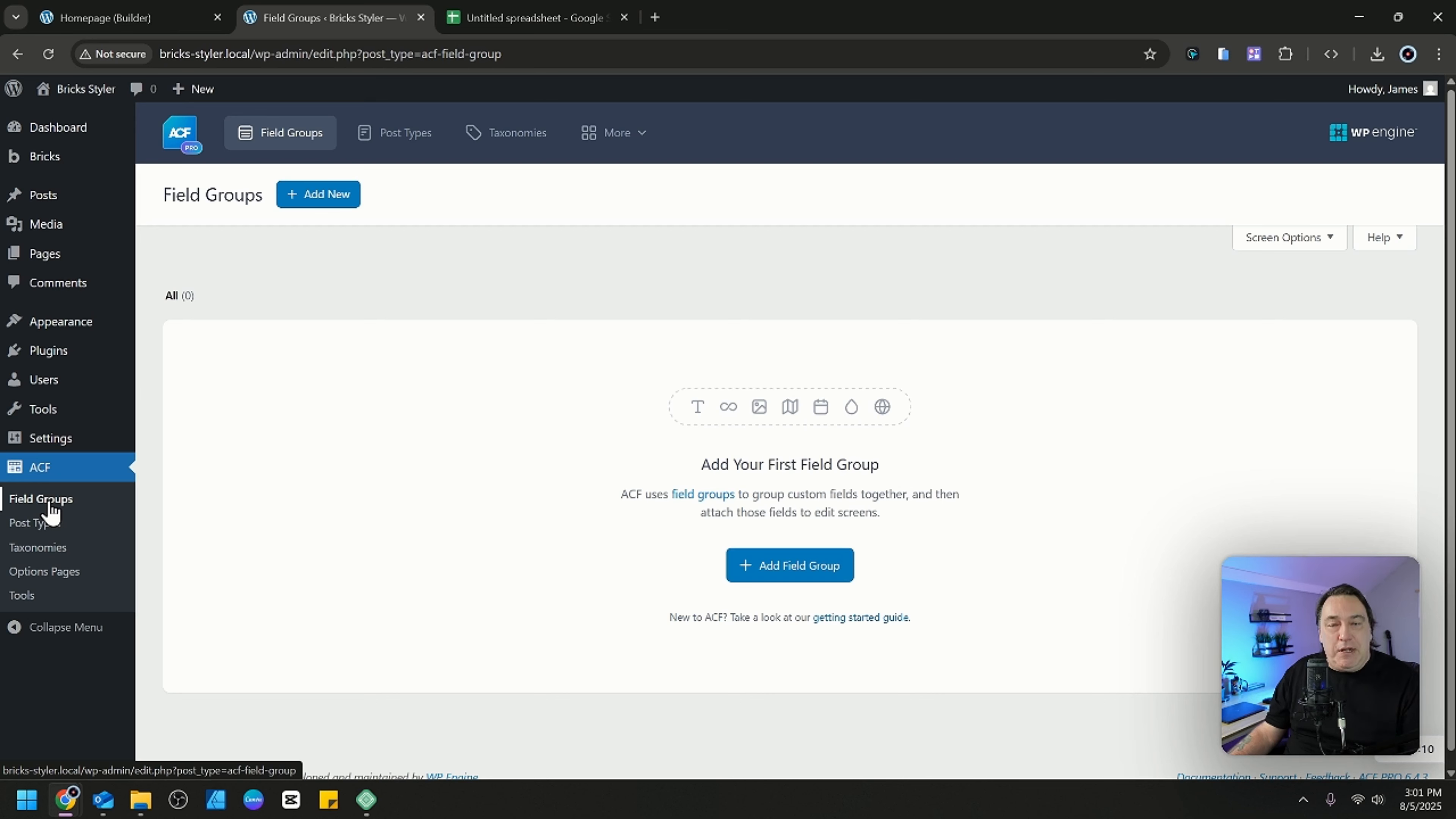
Switch to the WordPress admin and start a new ACF post type with the plural label "Employees".
left_click(44, 528)
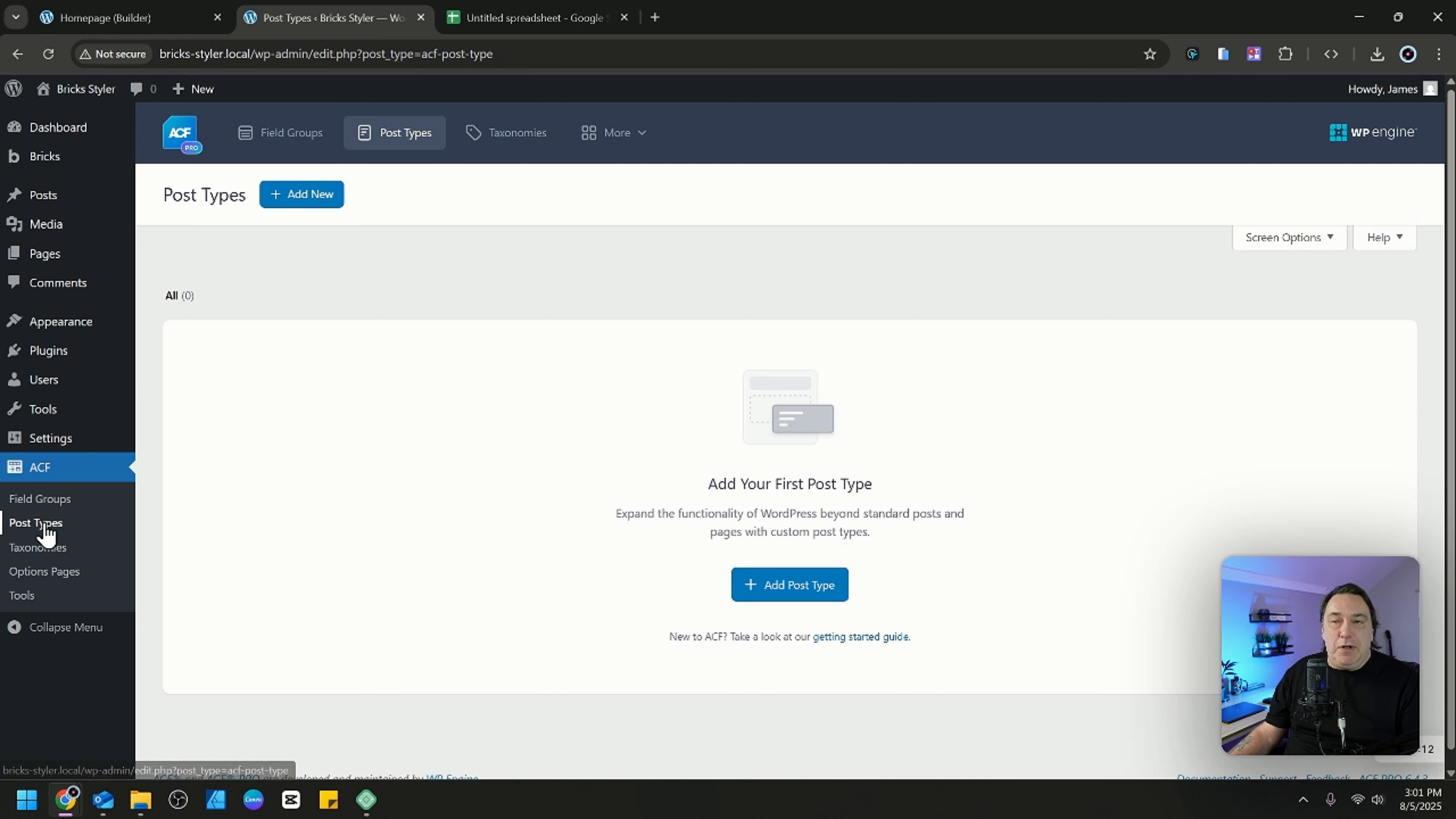
left_click(308, 198)
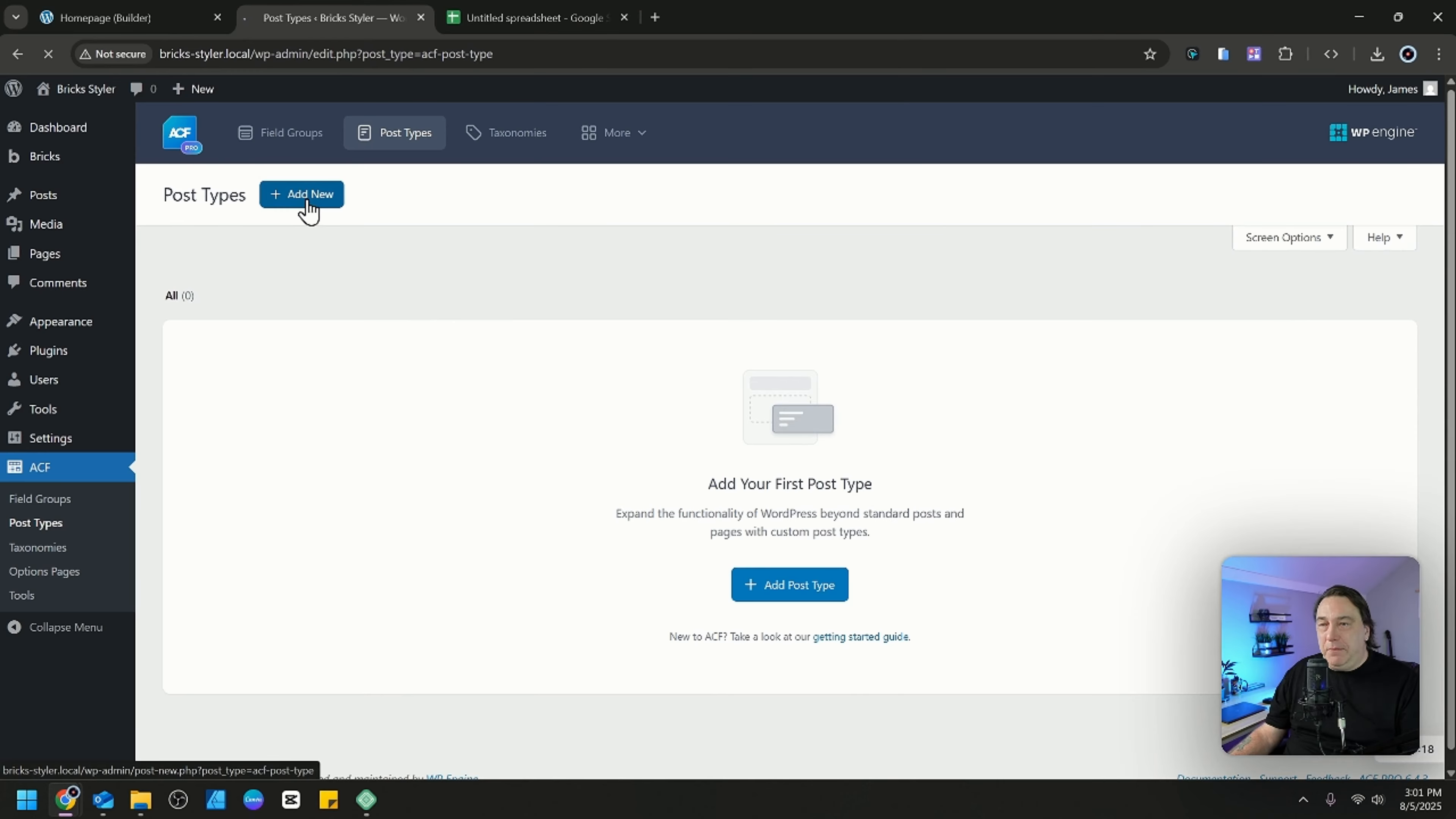
left_click(310, 344)
type("Employees")
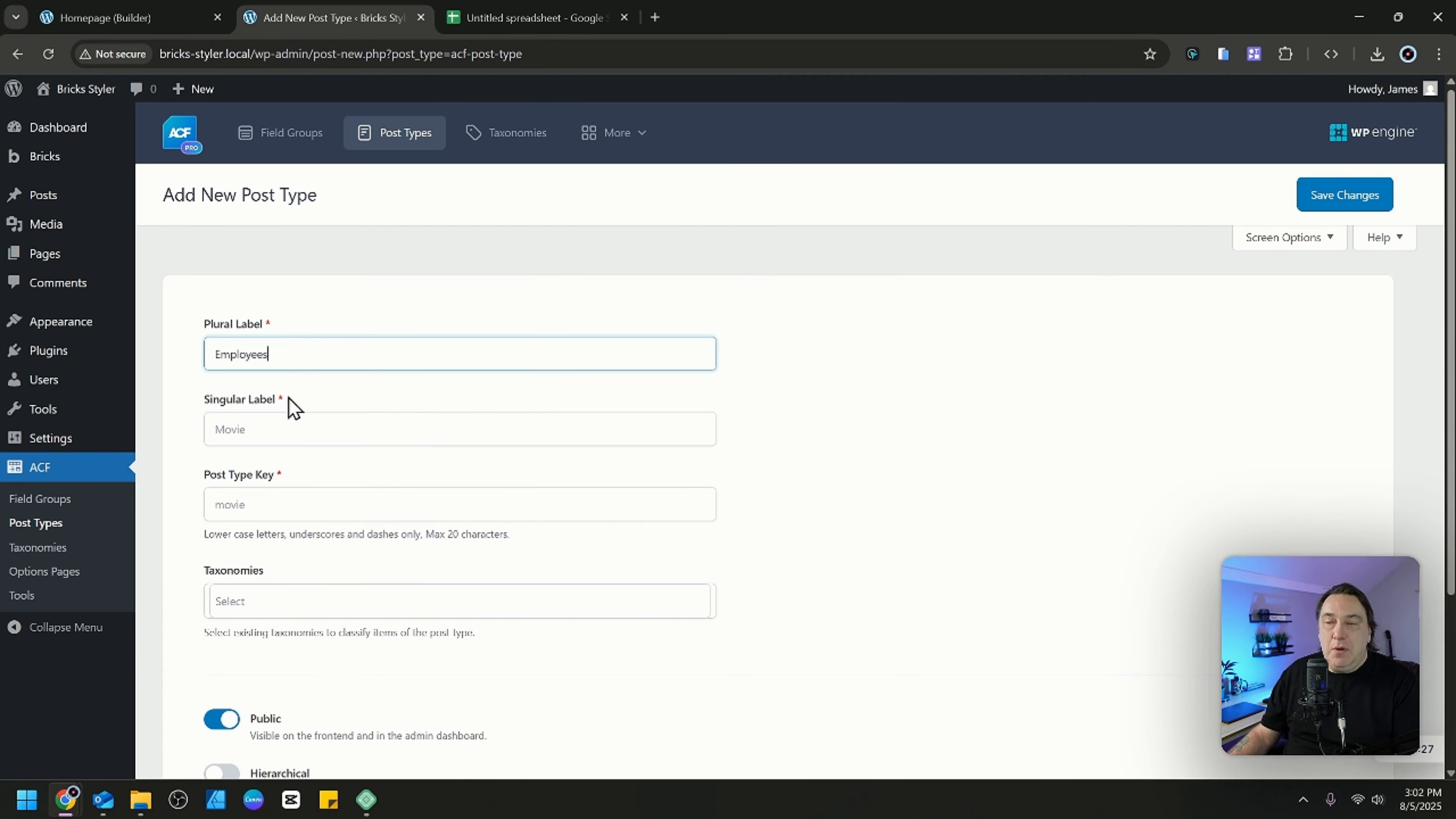
Set the singular label to "Employee" with the post type key "employee" and save the post type.
left_click(297, 428)
type("Employee")
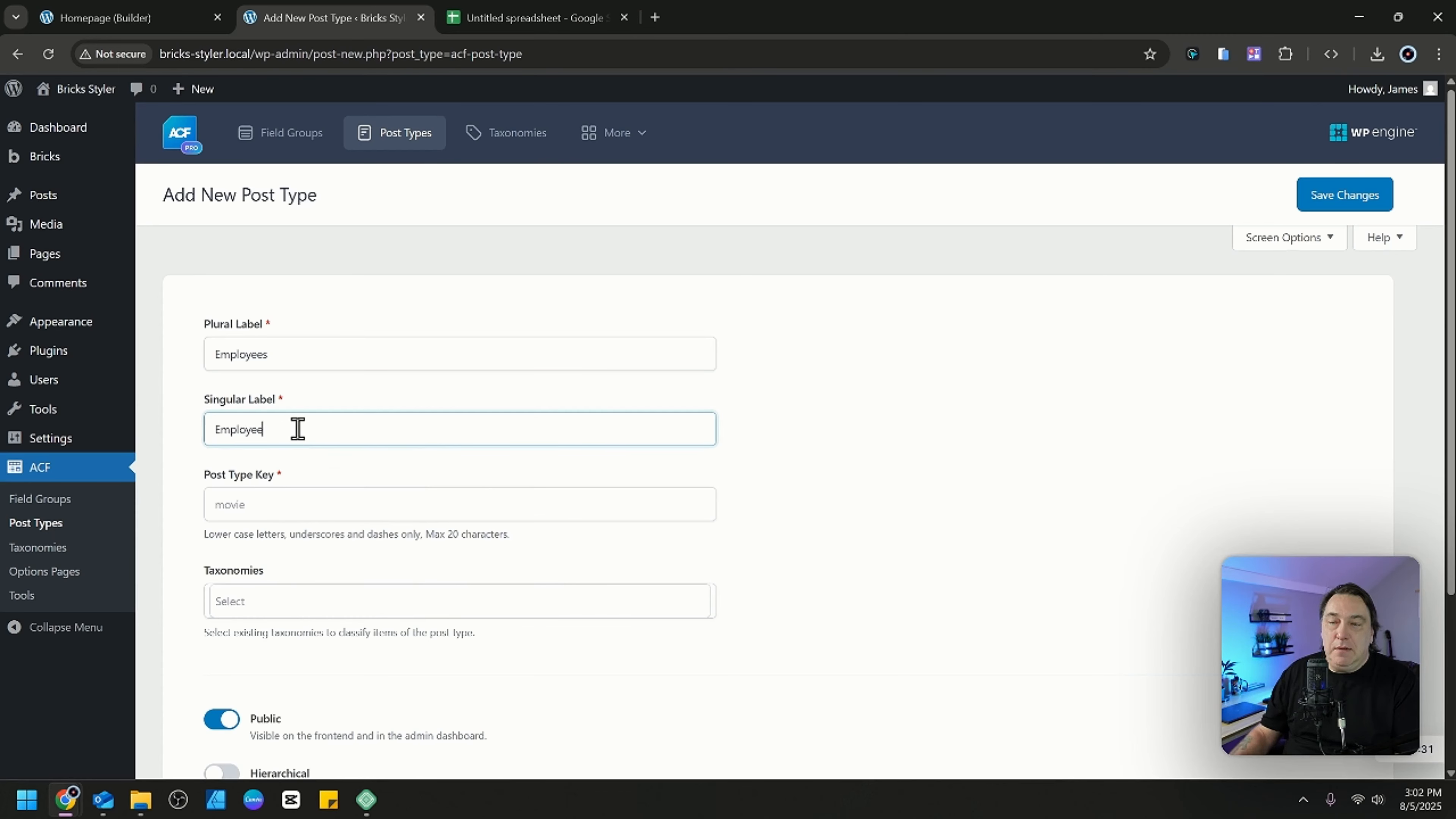
left_click(313, 502)
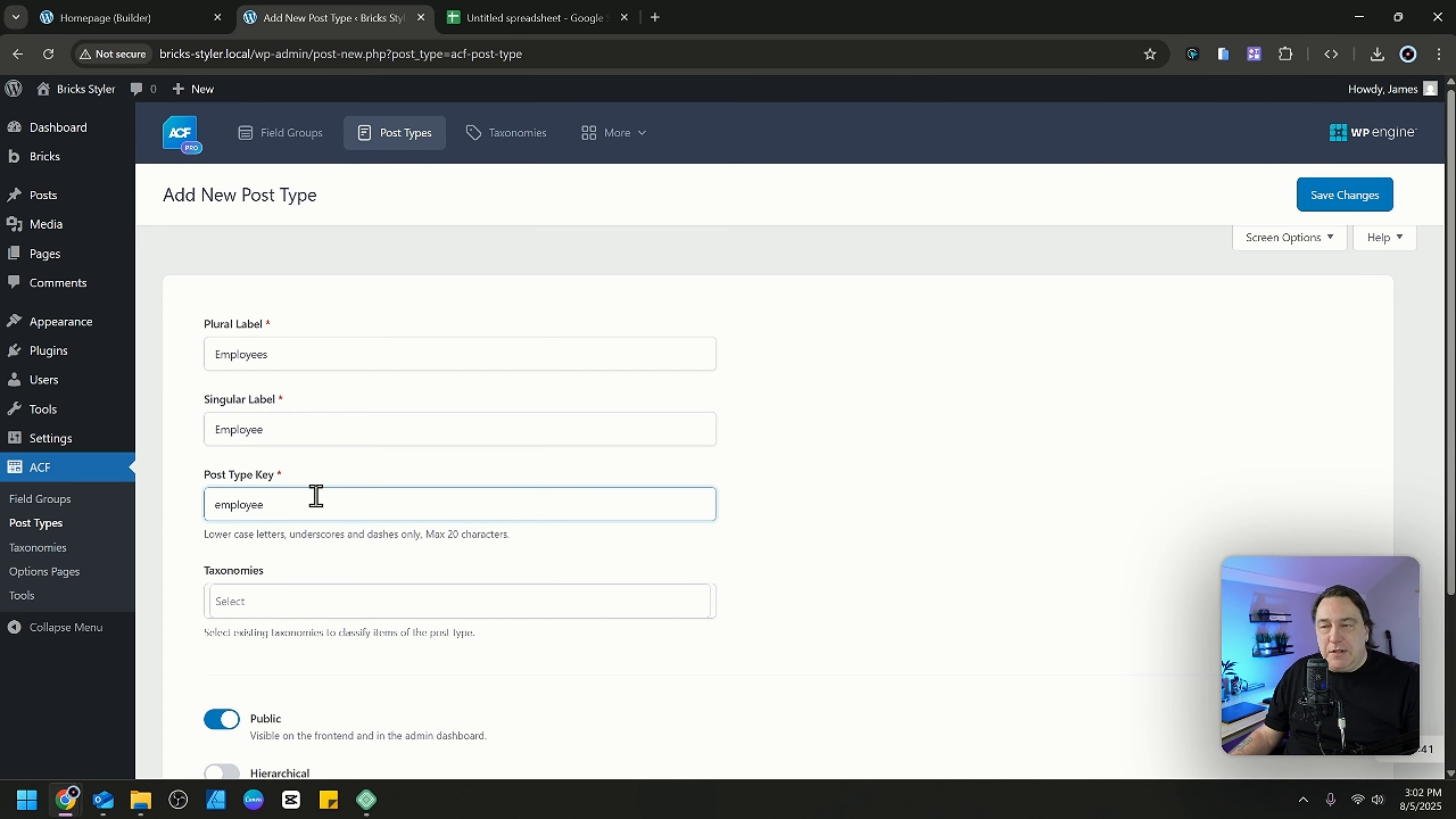
scroll(332, 590, "down", 4)
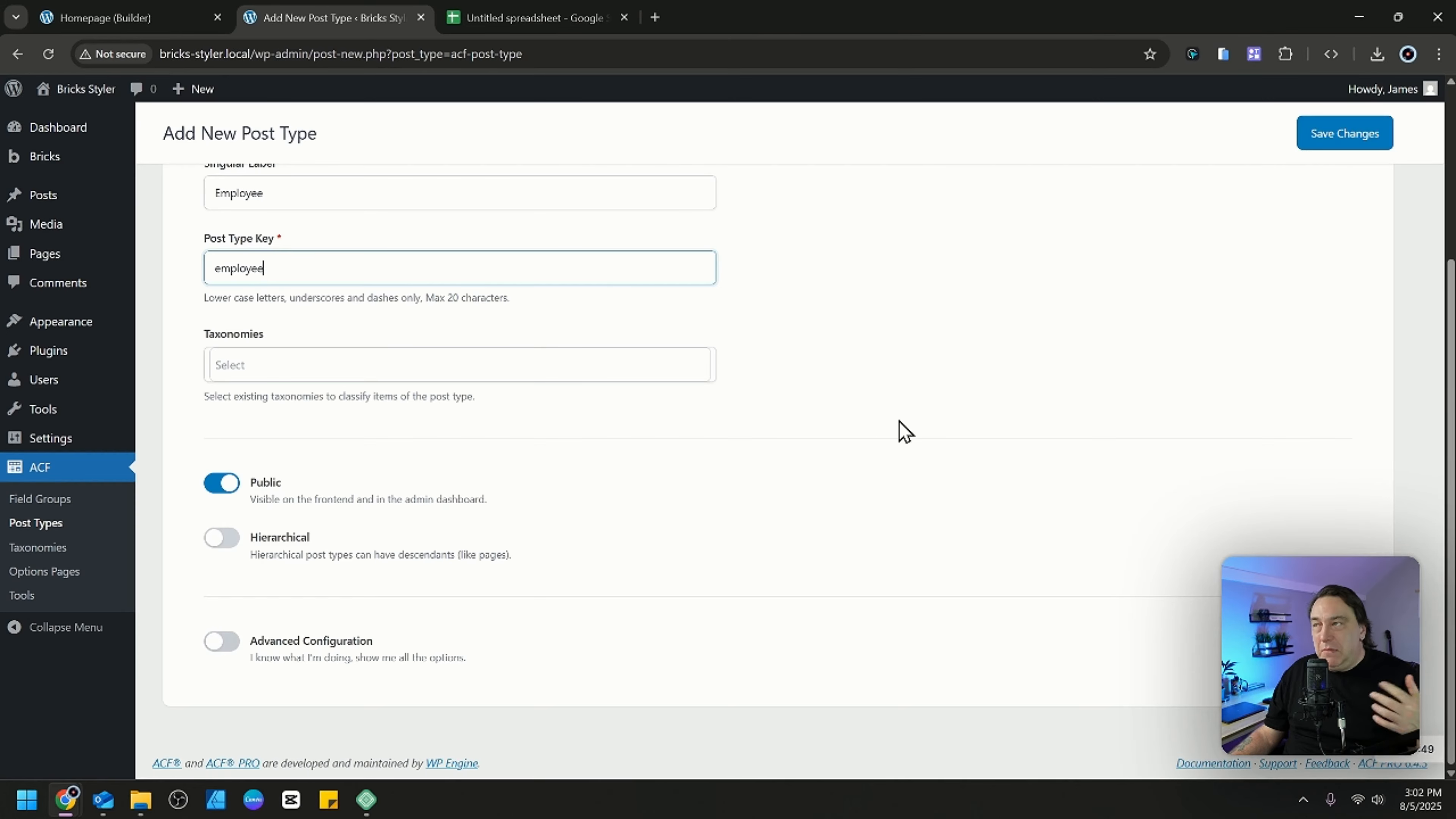
left_click(1353, 147)
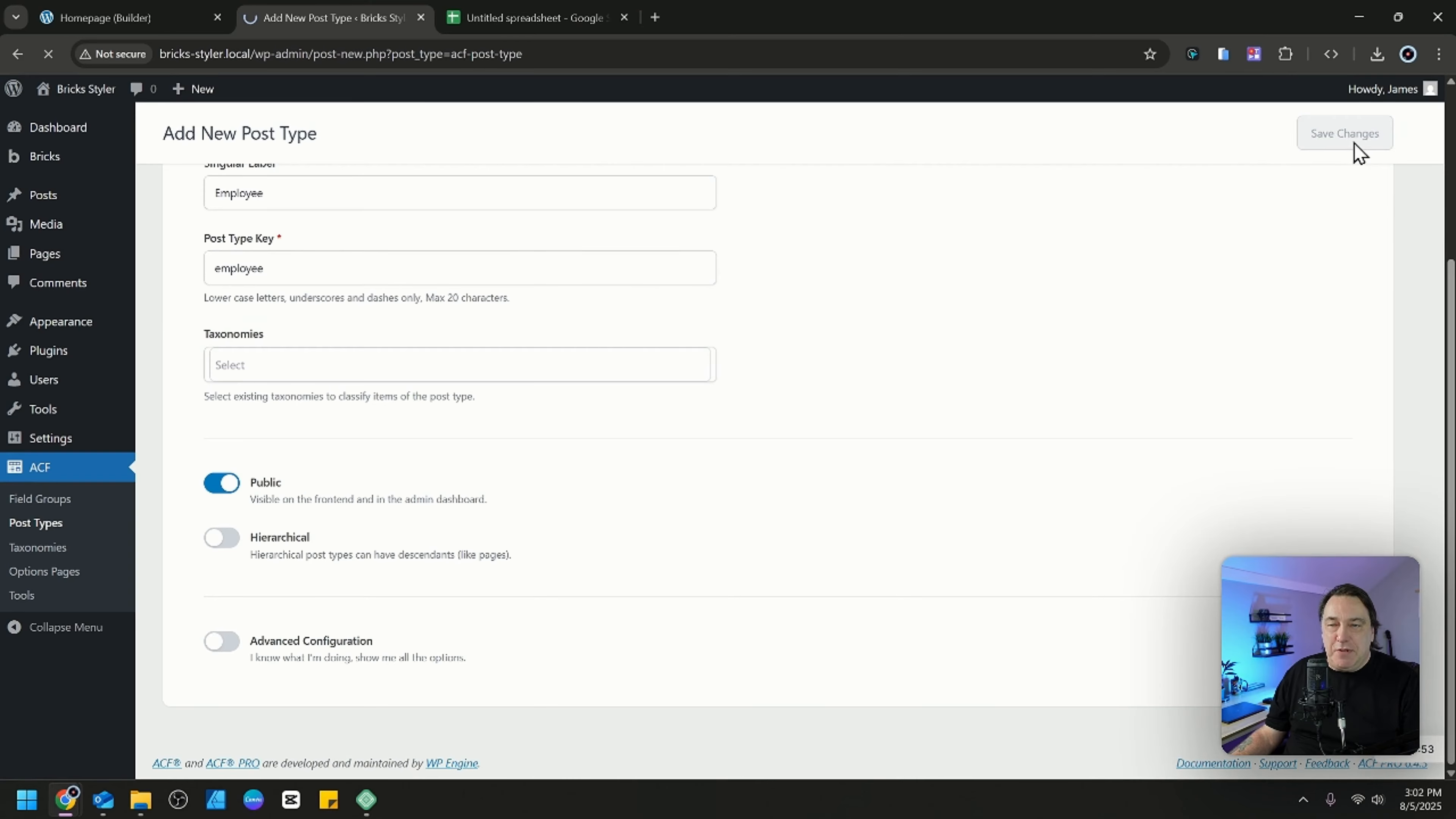
Open the editor for a new employee to view its default fields, and return to the Employees post type settings.
mouse_move(62, 316)
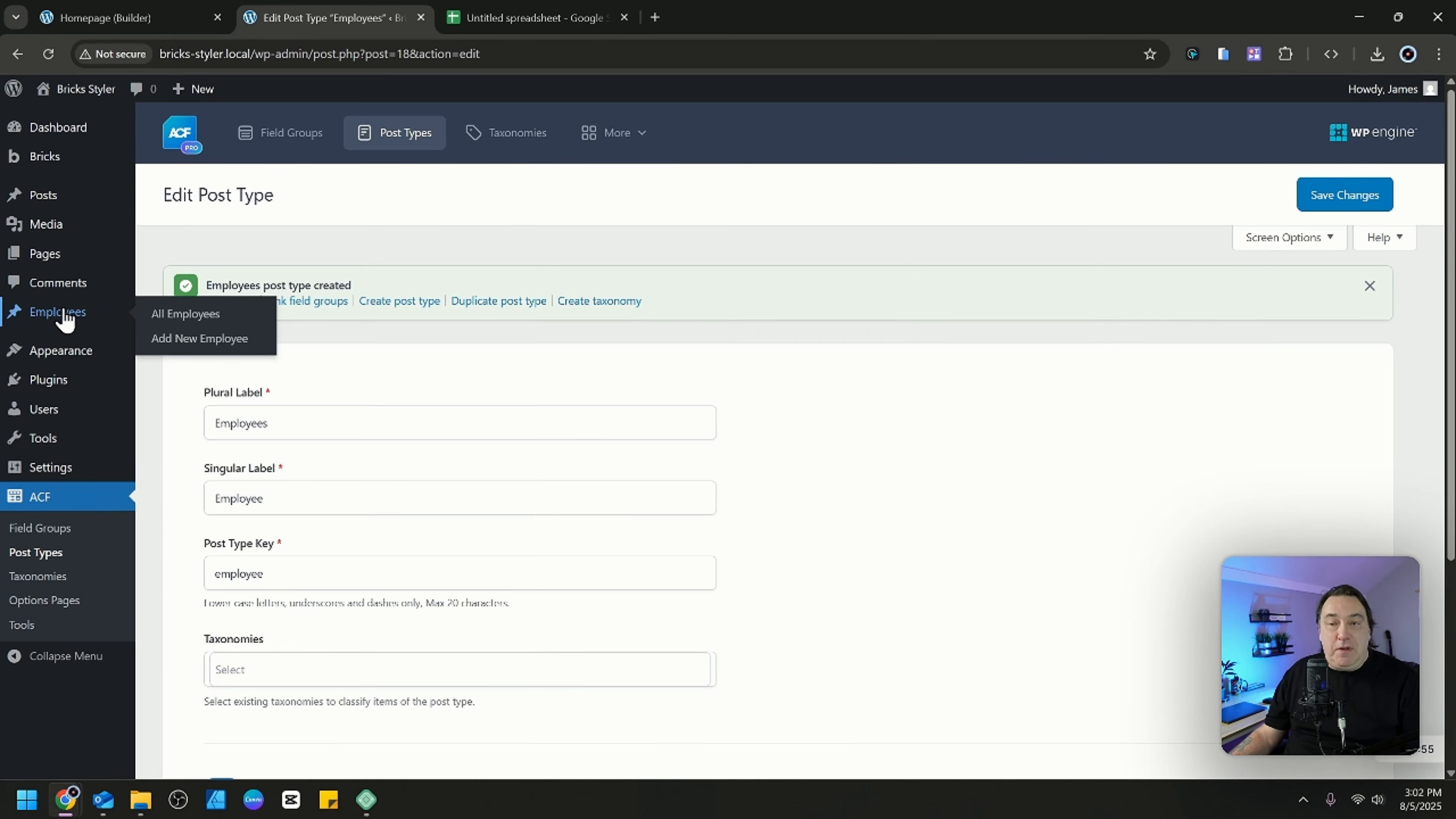
left_click(186, 342)
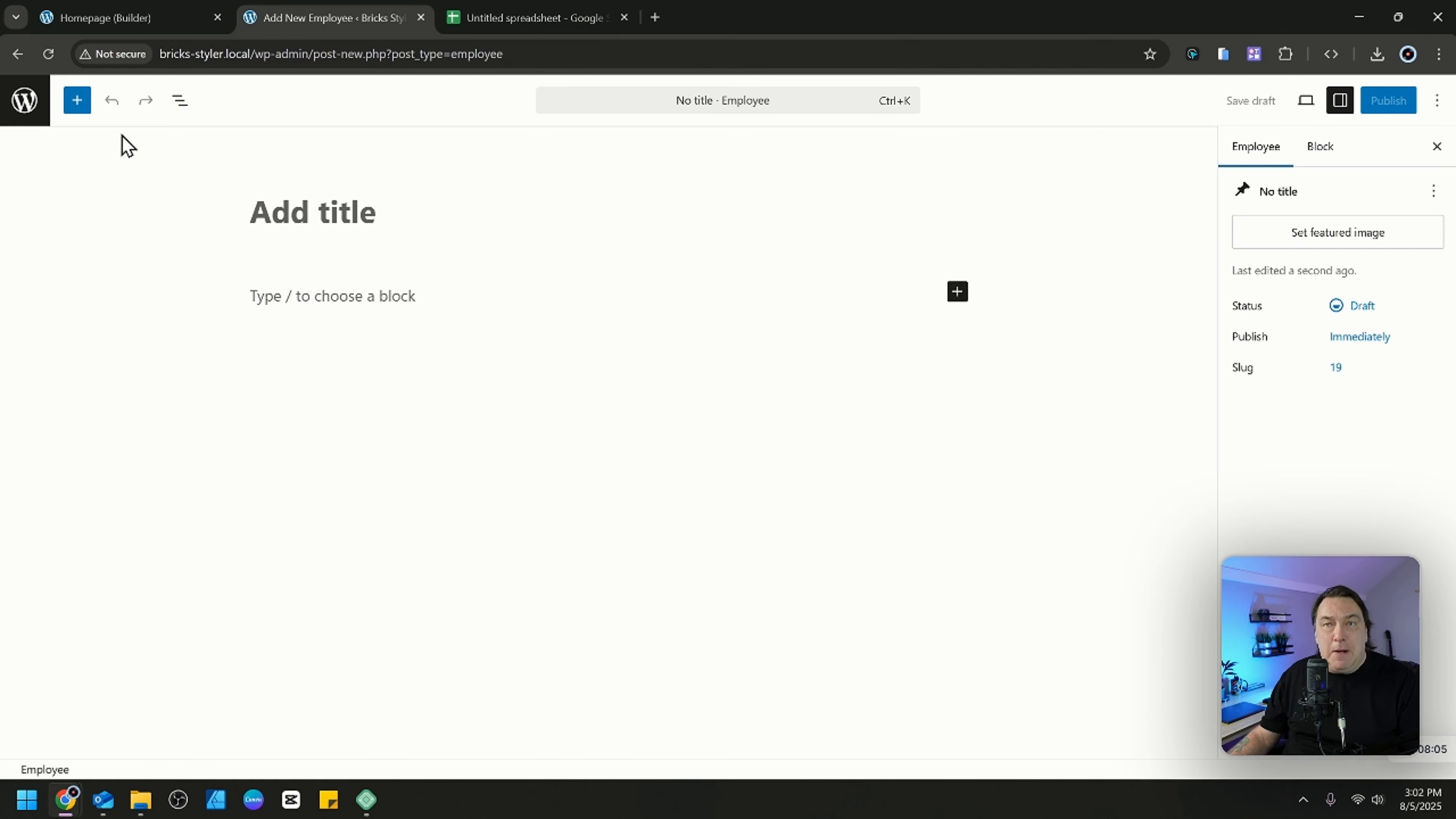
left_click(20, 121)
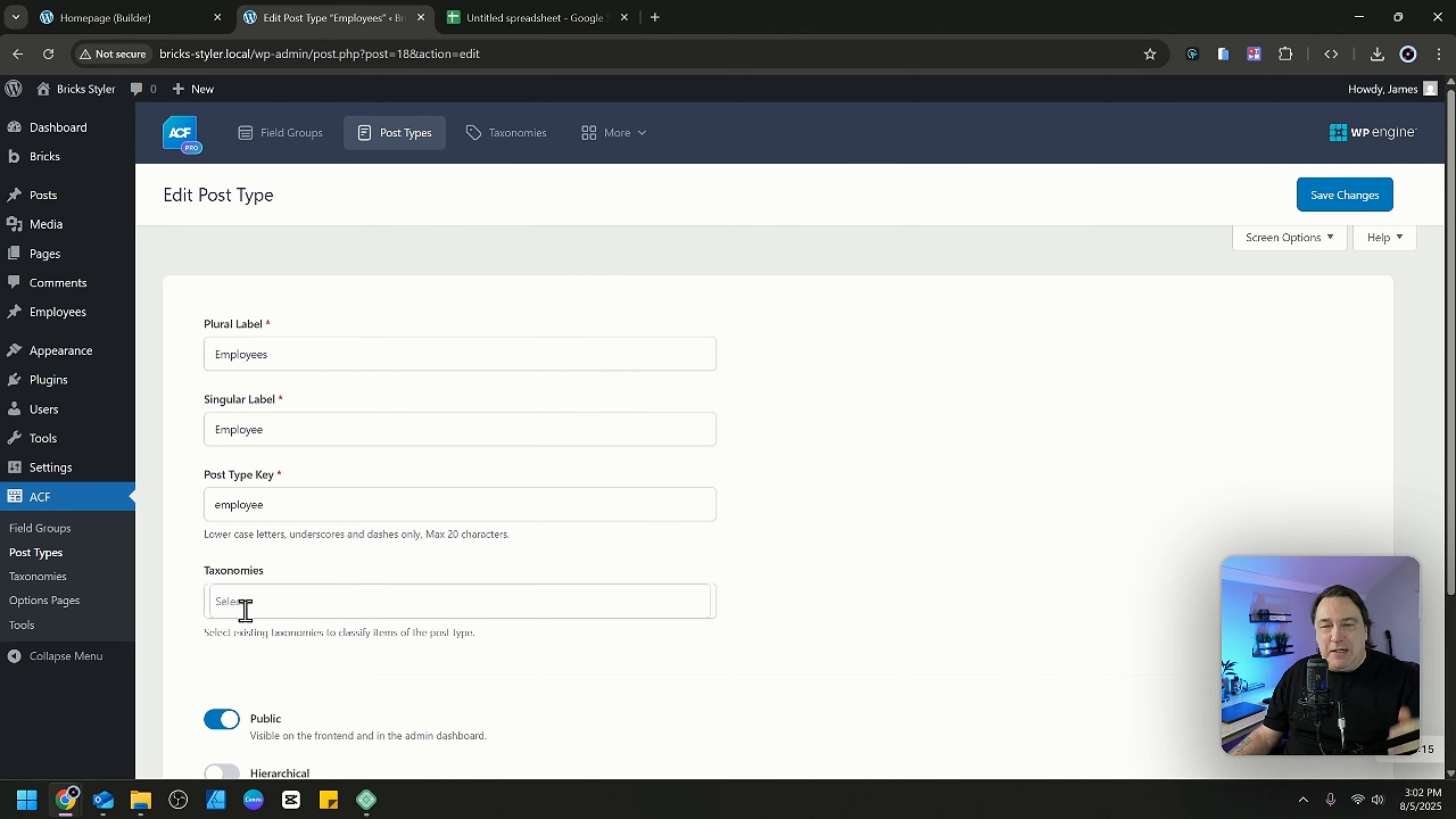
Enable Advanced Configuration for the Employees post type, remove its Editor and Featured Image support, and save.
scroll(358, 487, "down", 5)
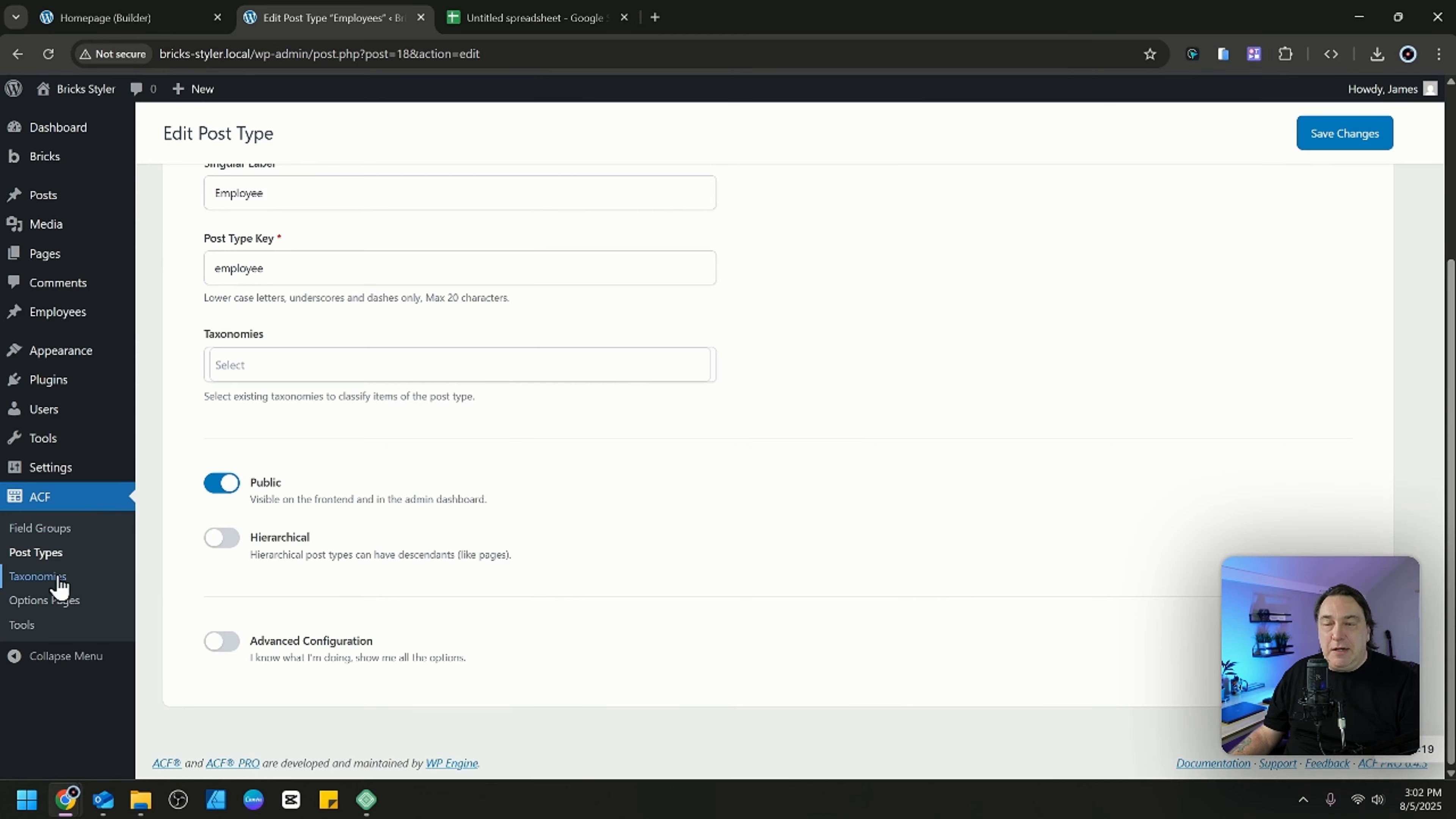
left_click(224, 641)
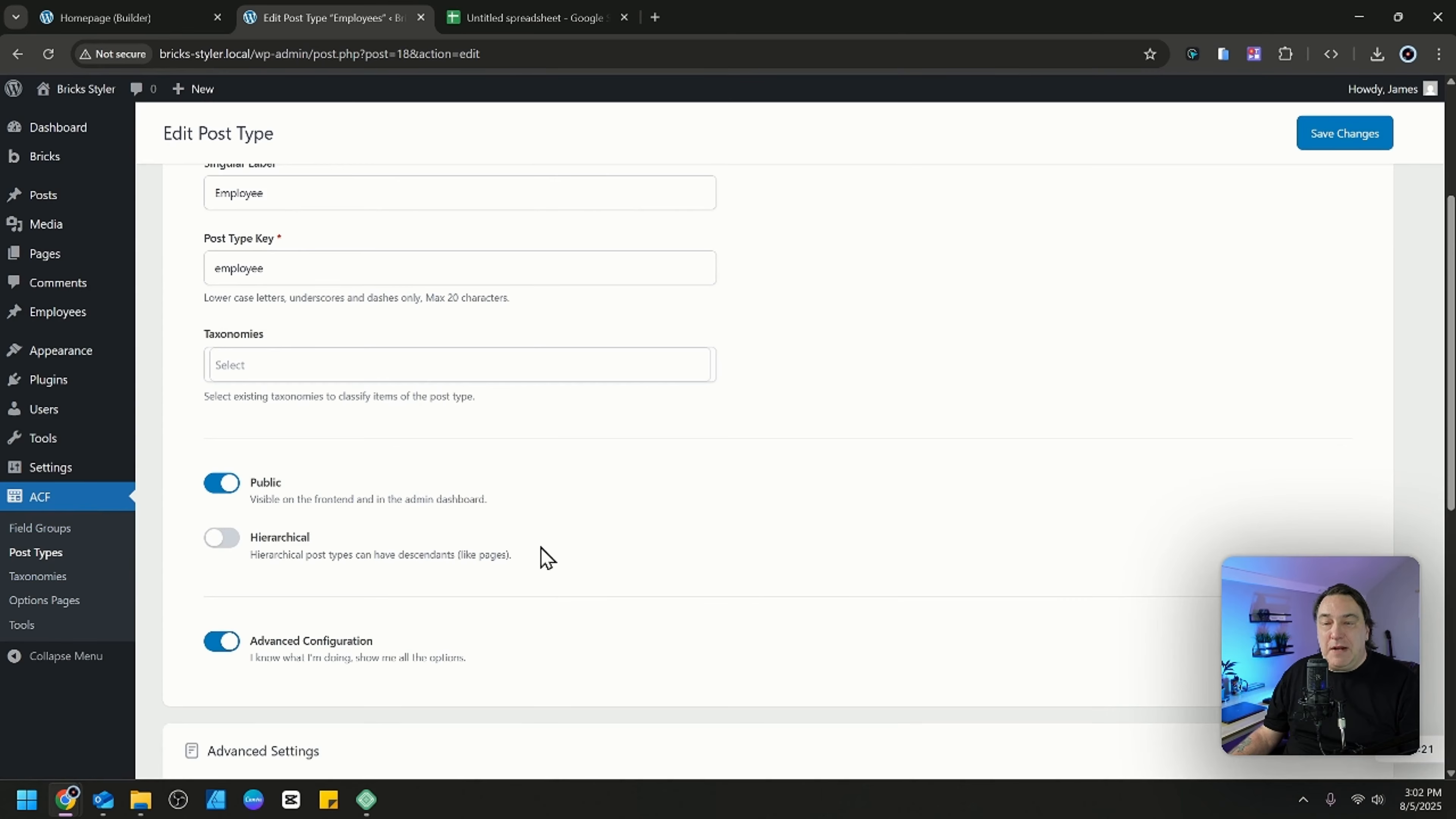
scroll(542, 539, "down", 10)
left_click(211, 374)
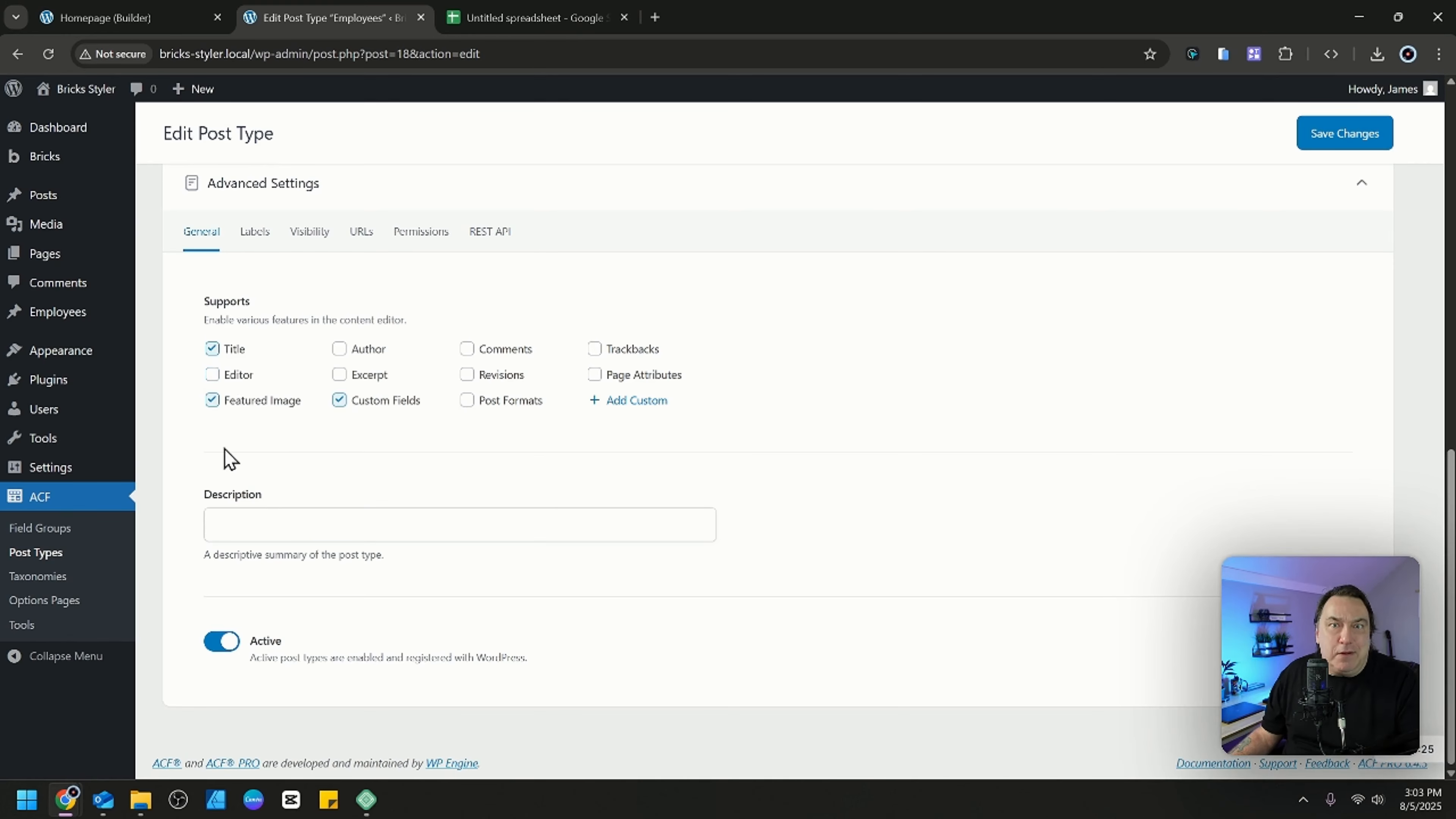
left_click(212, 400)
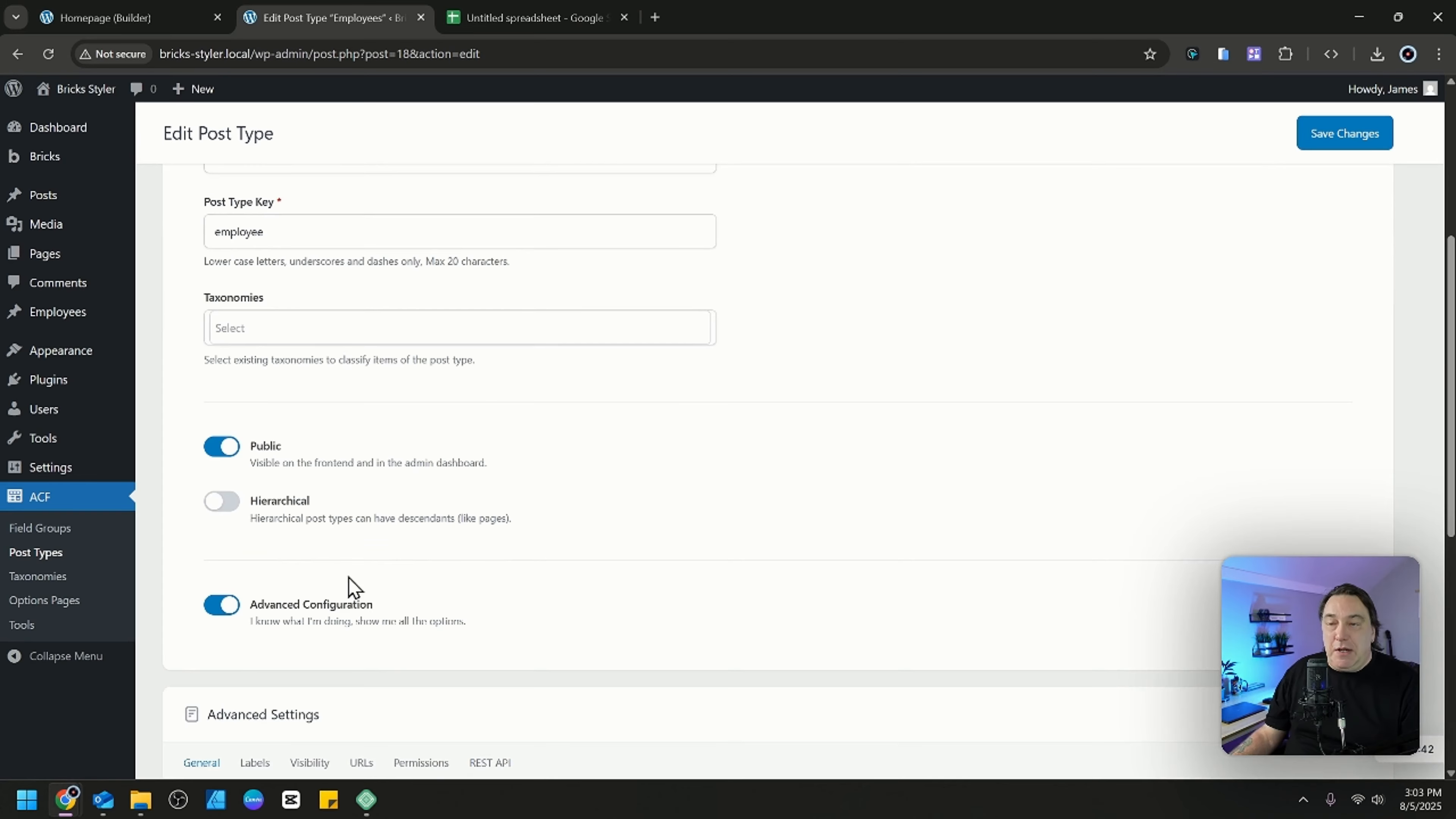
scroll(370, 602, "up", 4)
scroll(371, 594, "up", 2)
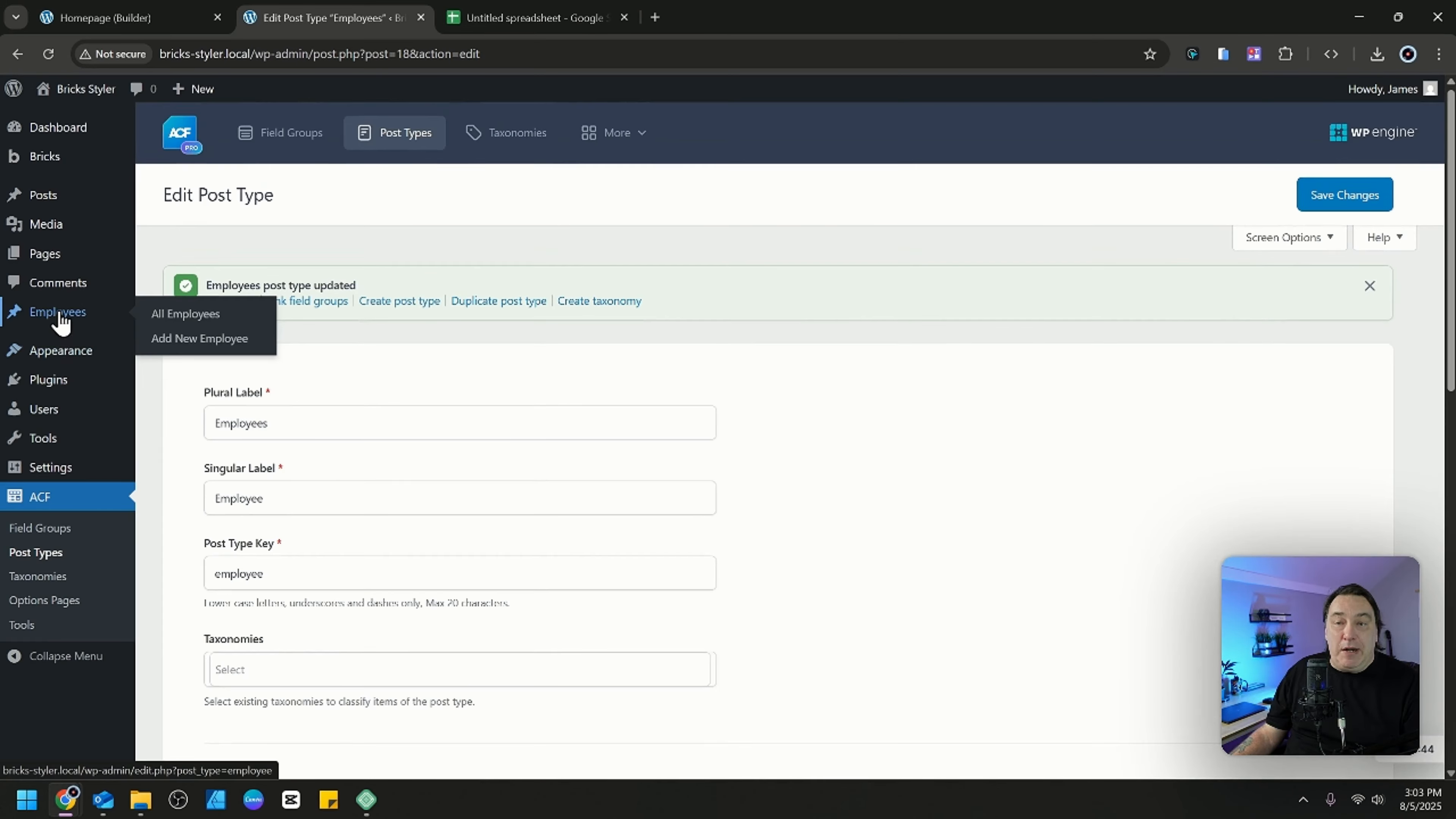
left_click(1339, 195)
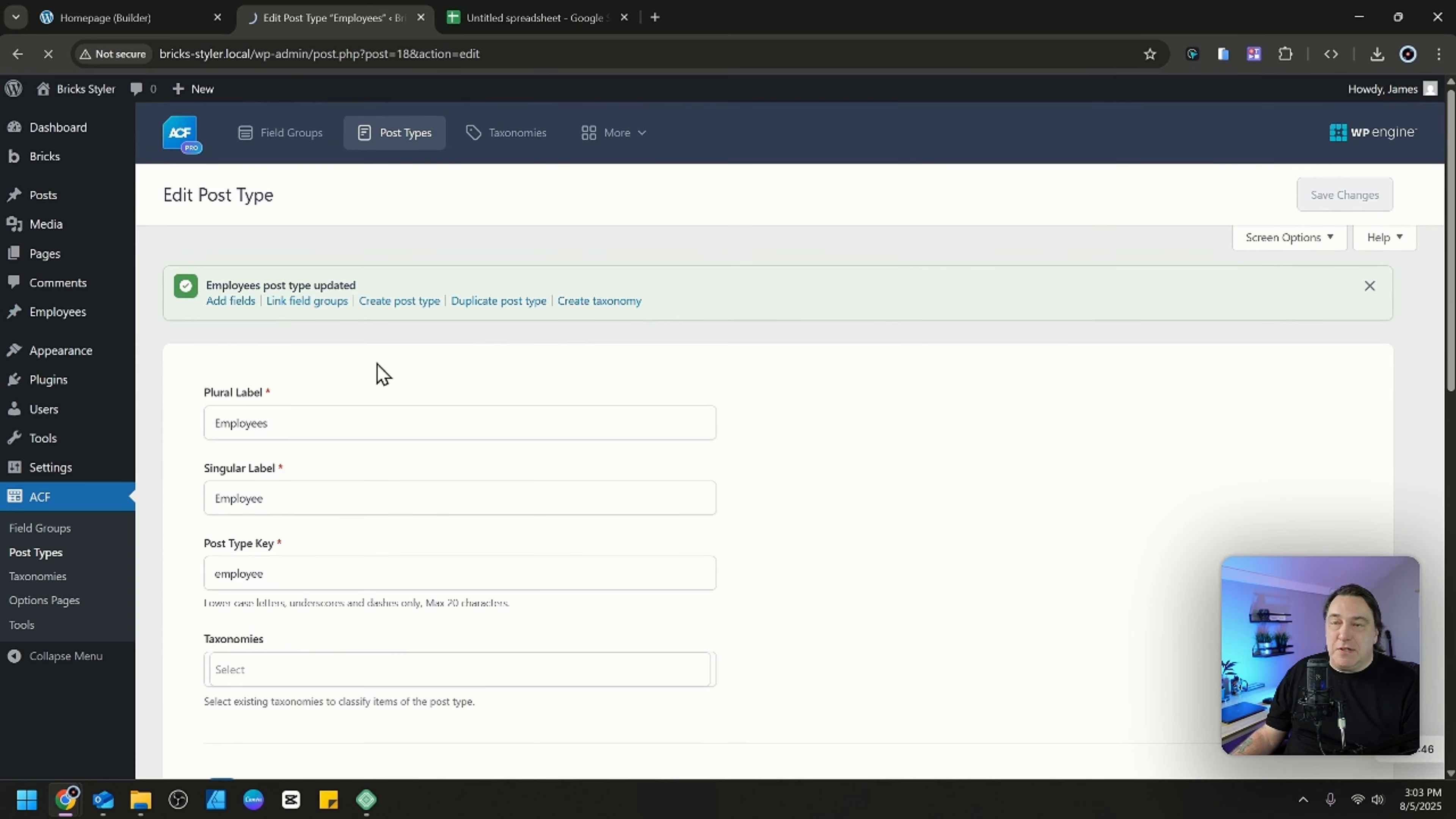
Open a new employee entry and compare its fields with the columns of the spreadsheet mock-up.
mouse_move(63, 312)
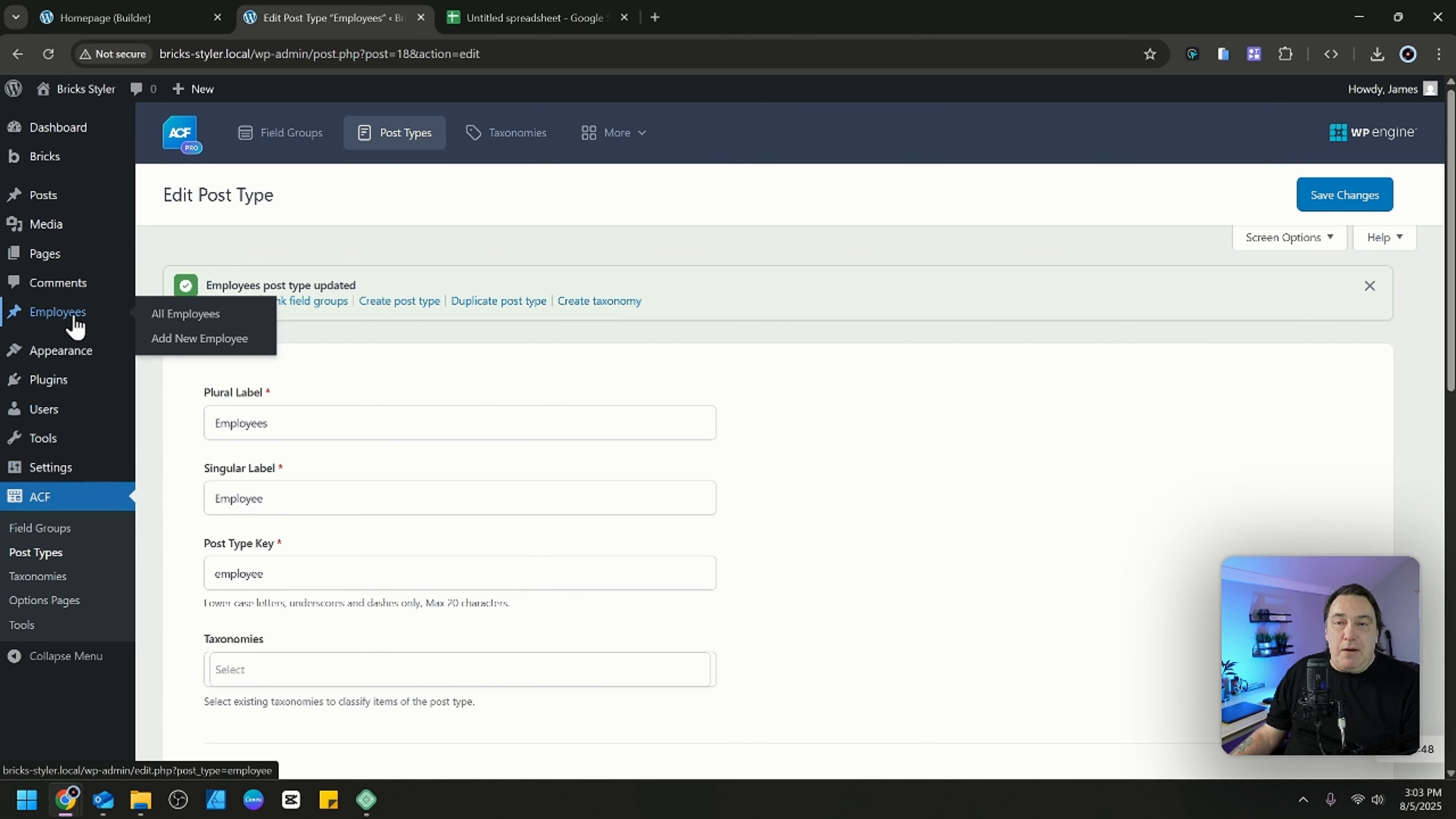
left_click(199, 346)
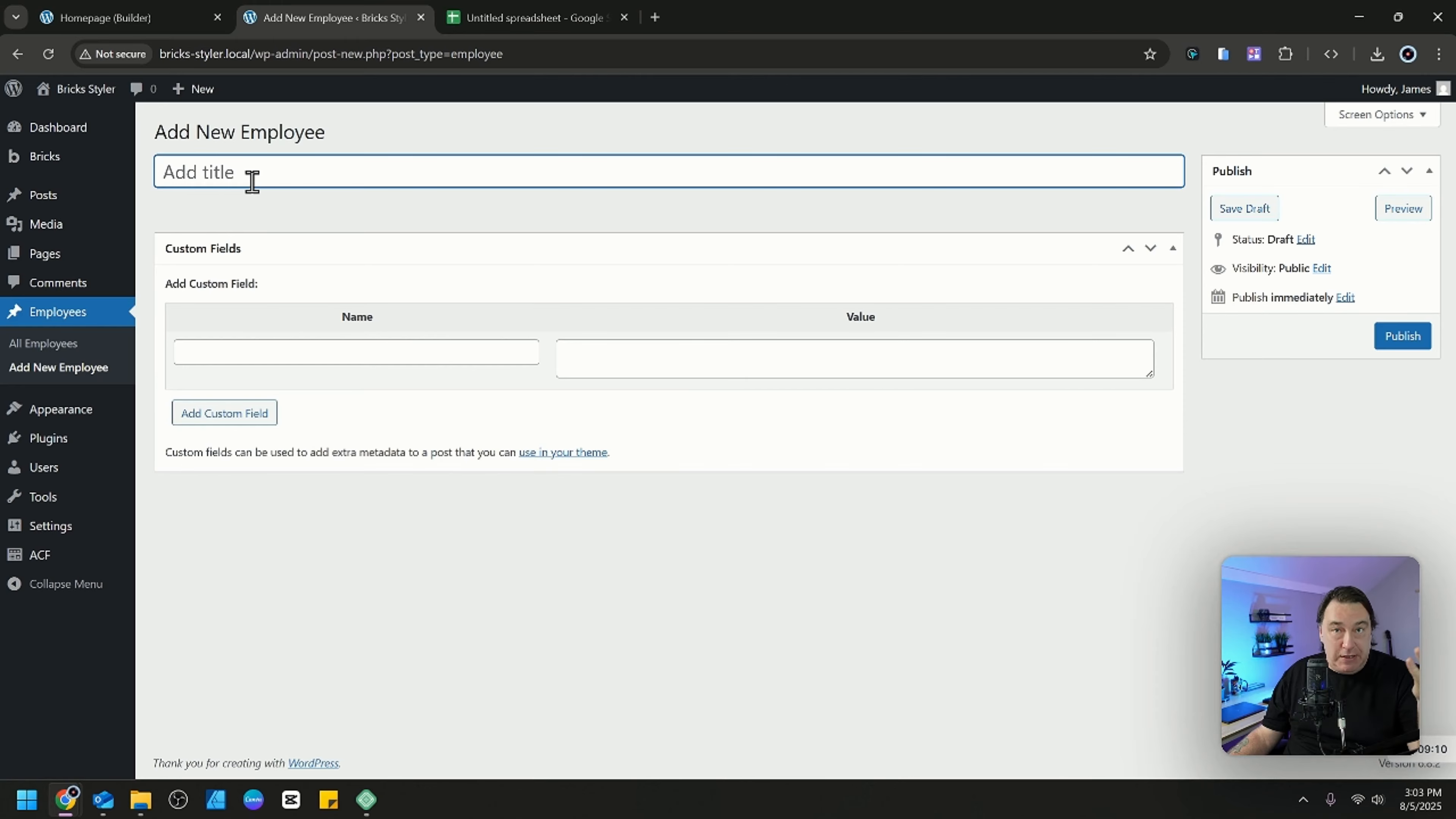
left_click(514, 20)
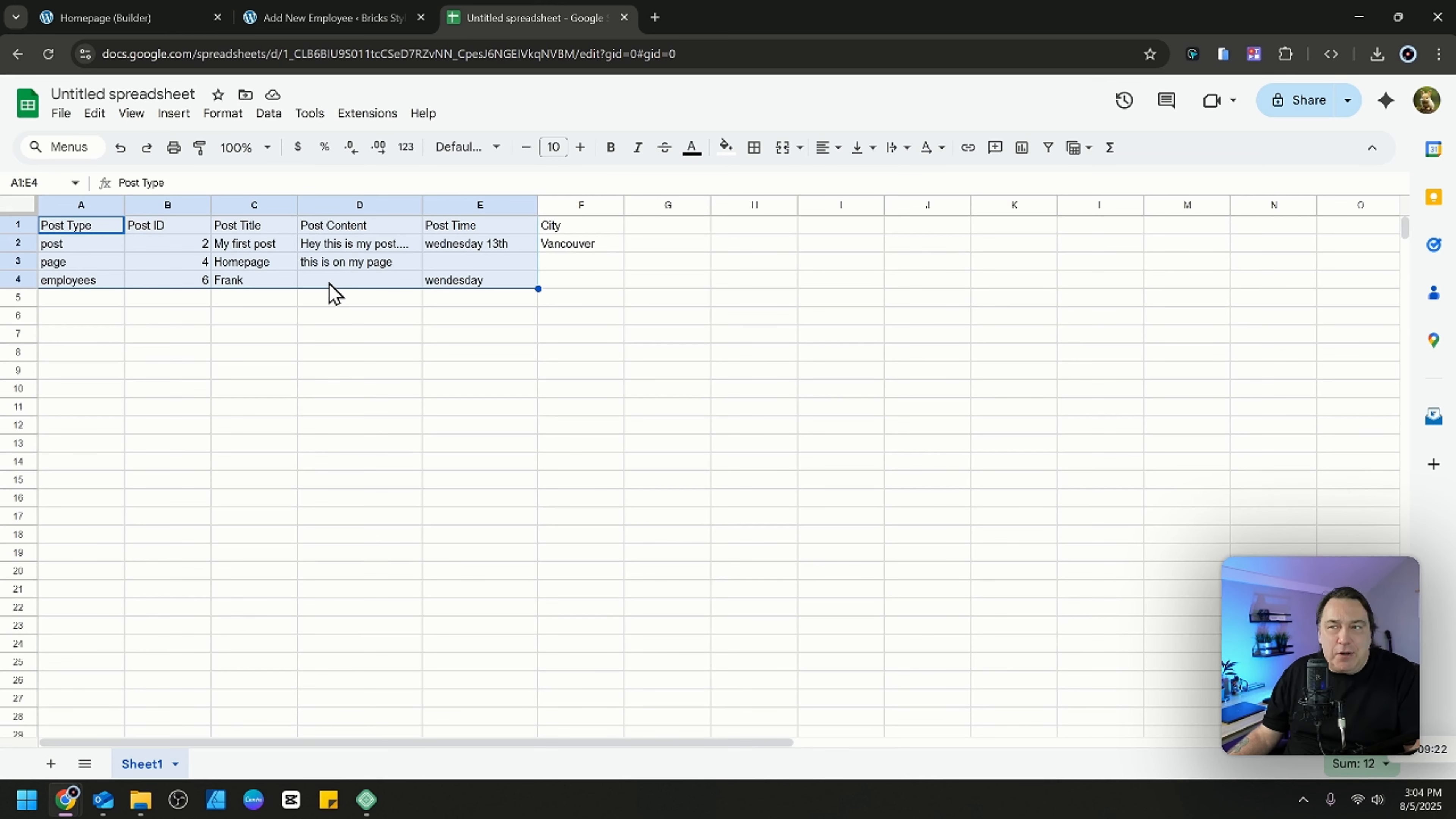
left_click(380, 33)
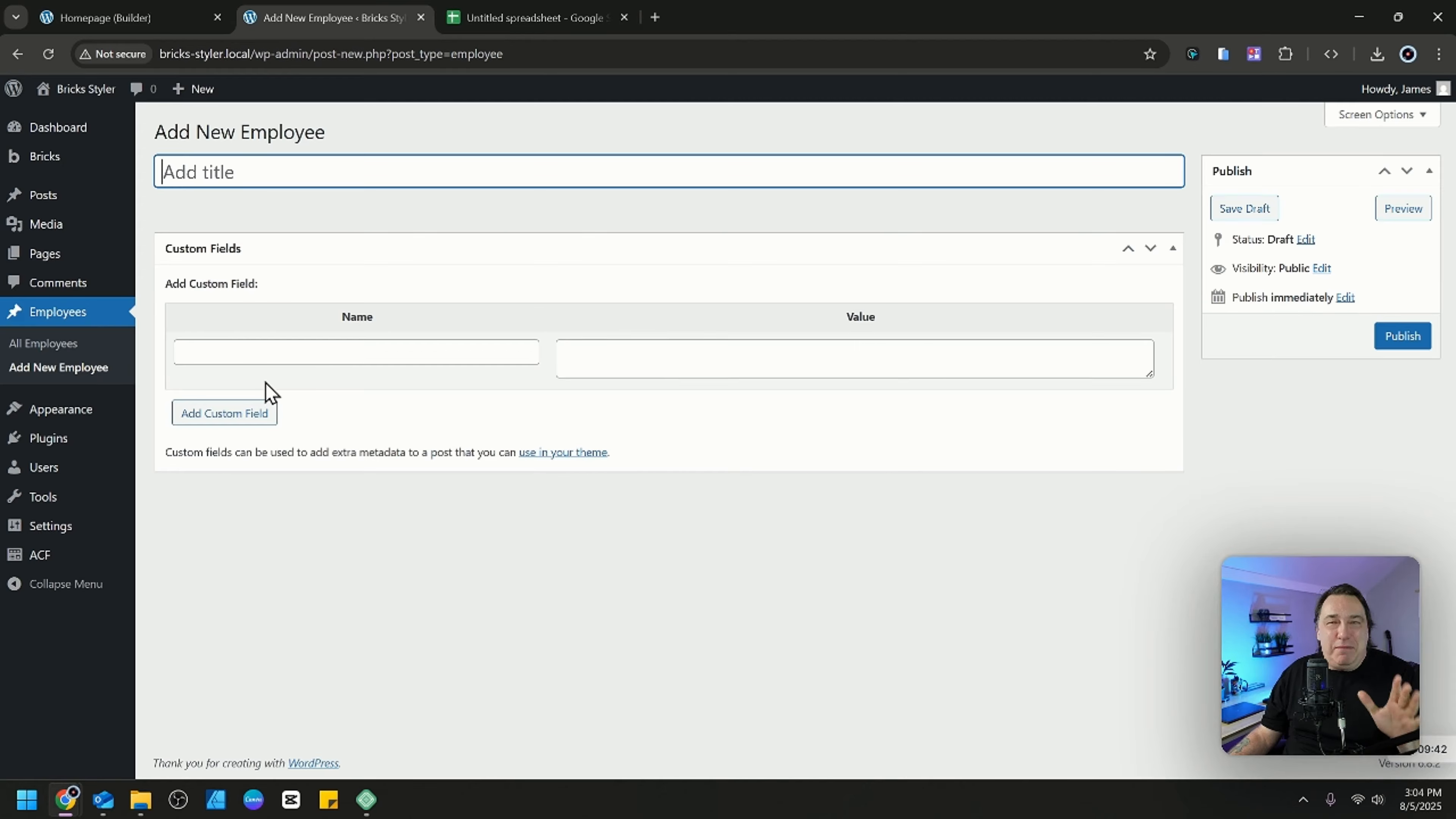
Reopen the Employees post type in ACF, remove its Custom Fields support, and save the changes.
mouse_move(49, 564)
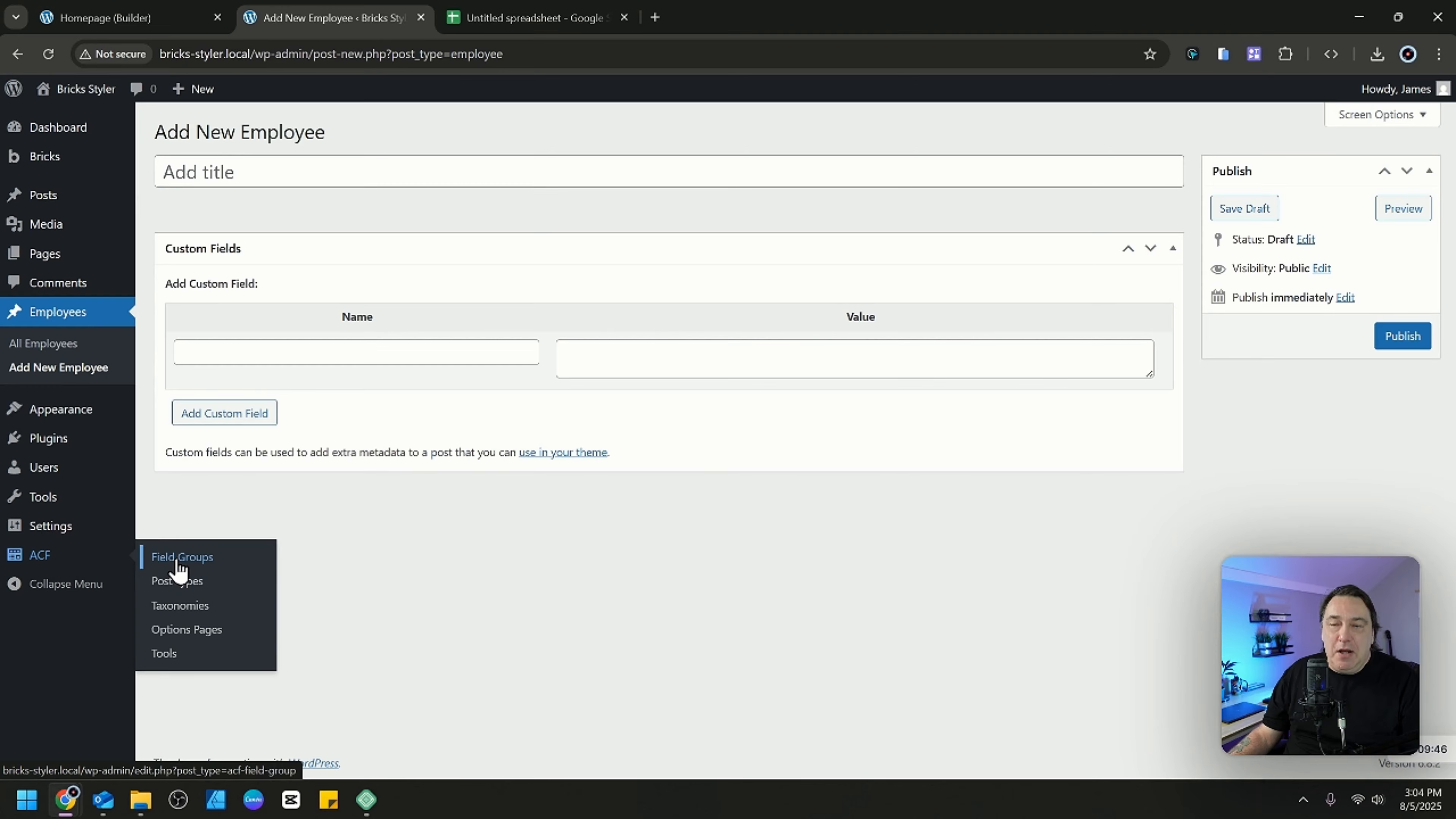
left_click(189, 582)
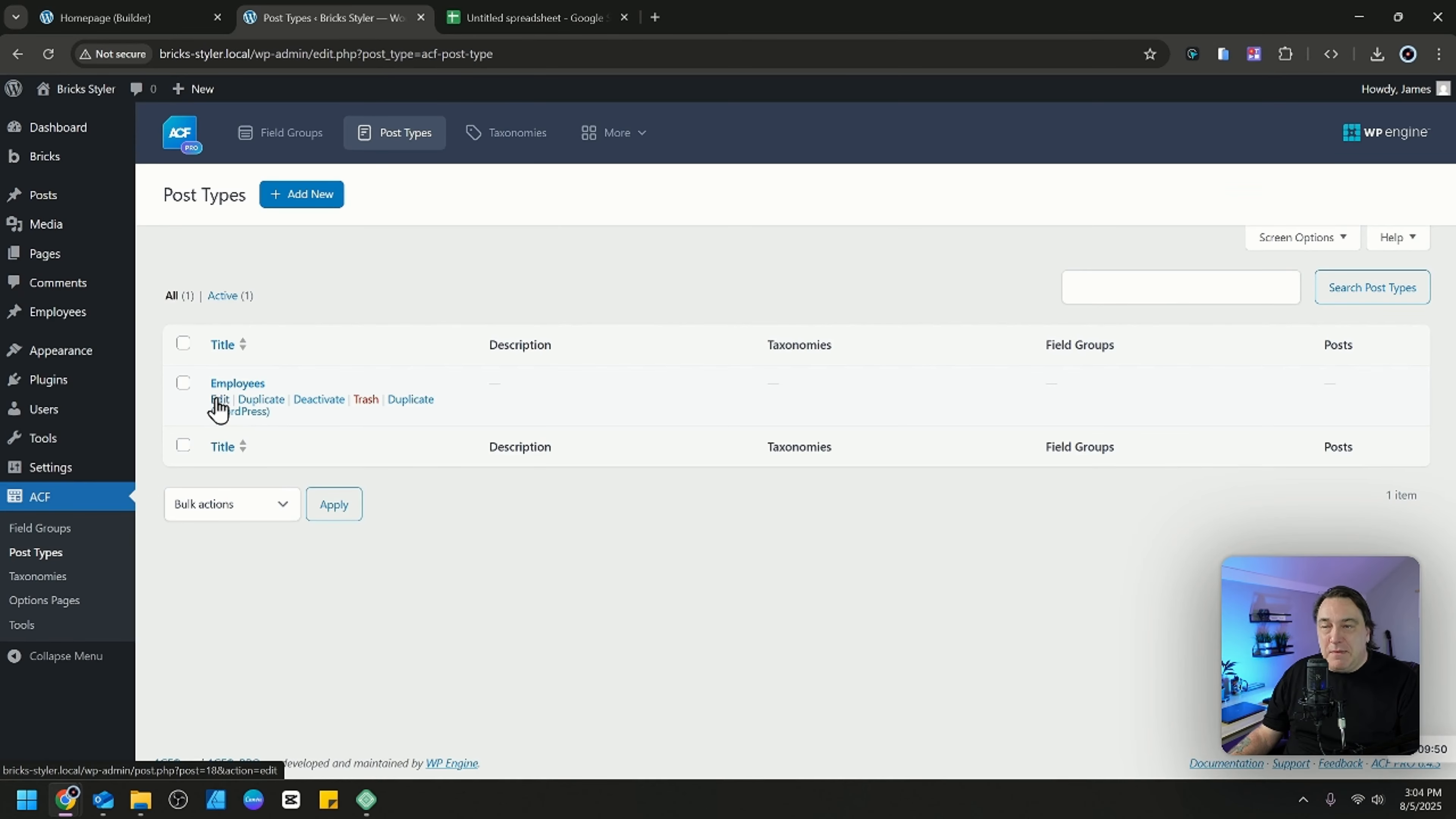
left_click(220, 400)
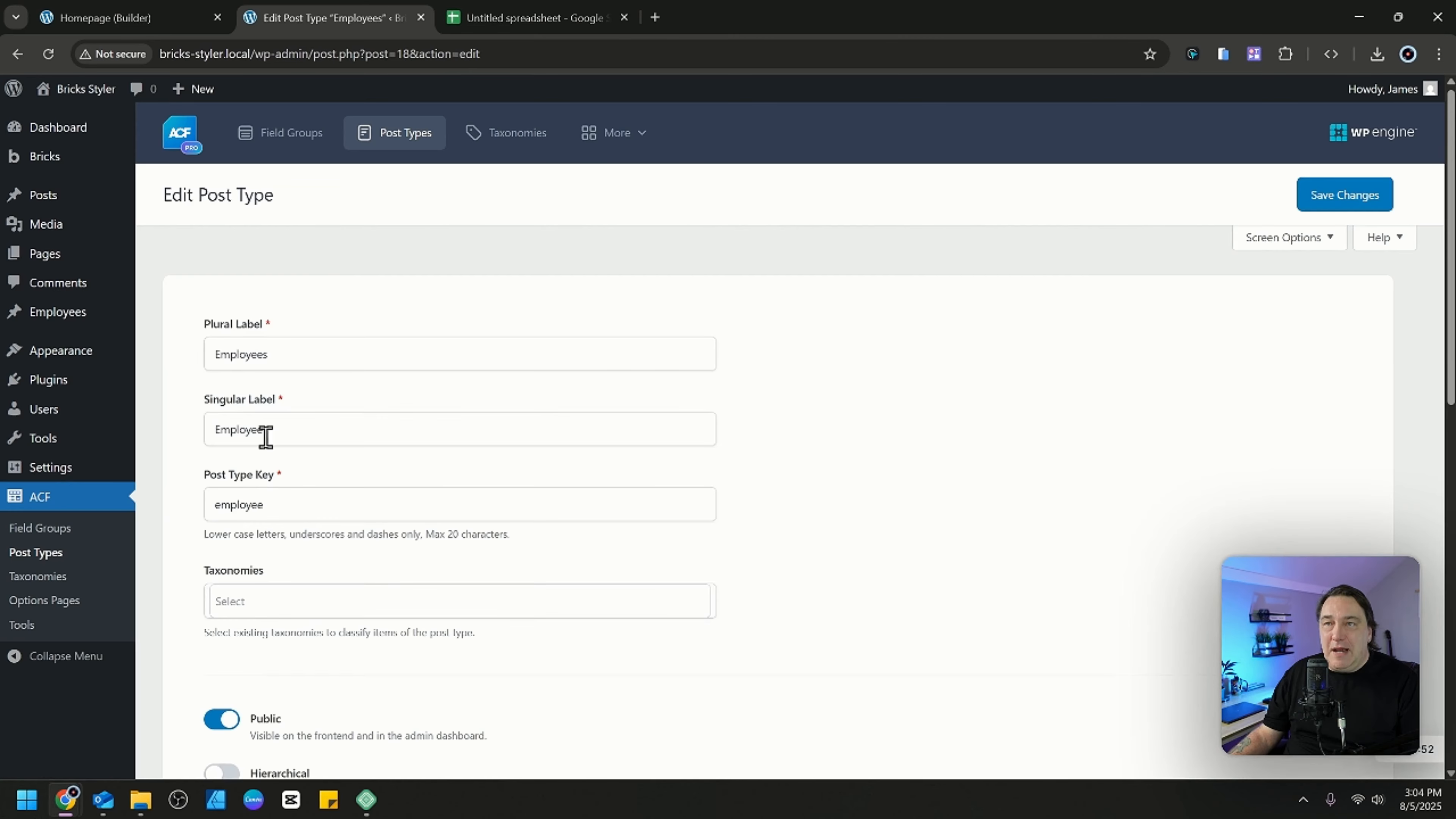
scroll(455, 484, "down", 10)
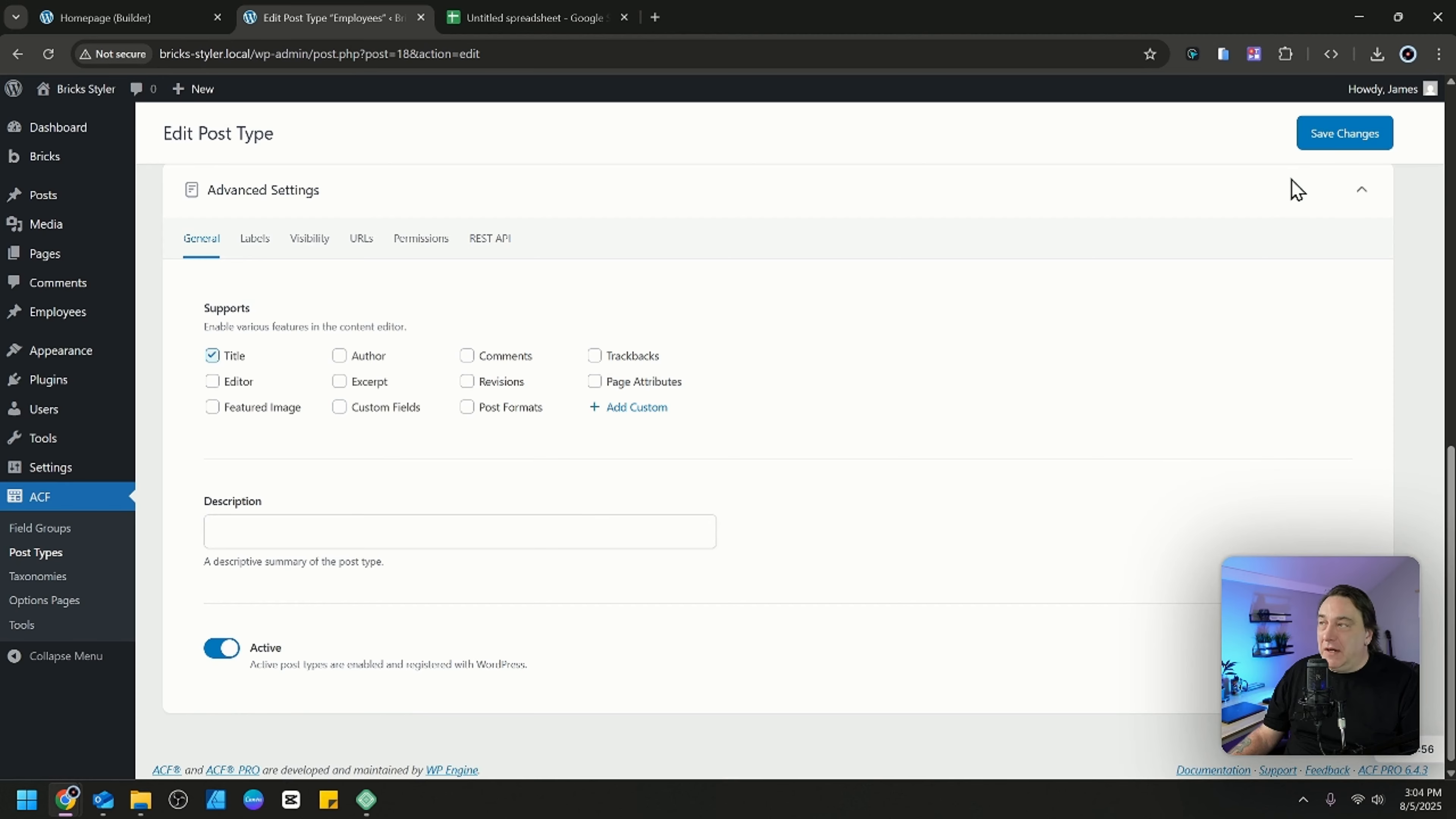
left_click(1339, 135)
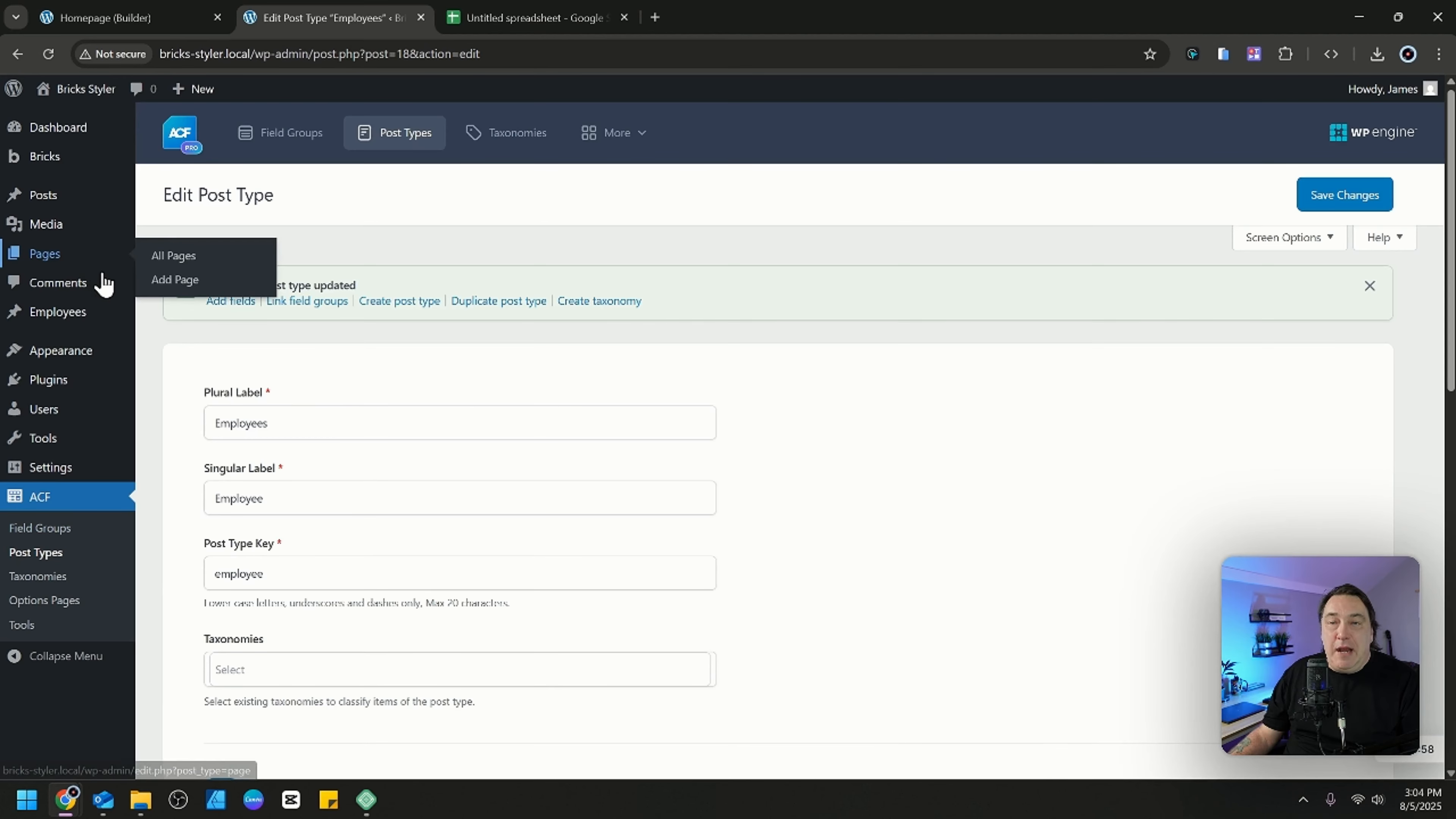
Open a new employee entry to check the form with only title support enabled.
mouse_move(62, 321)
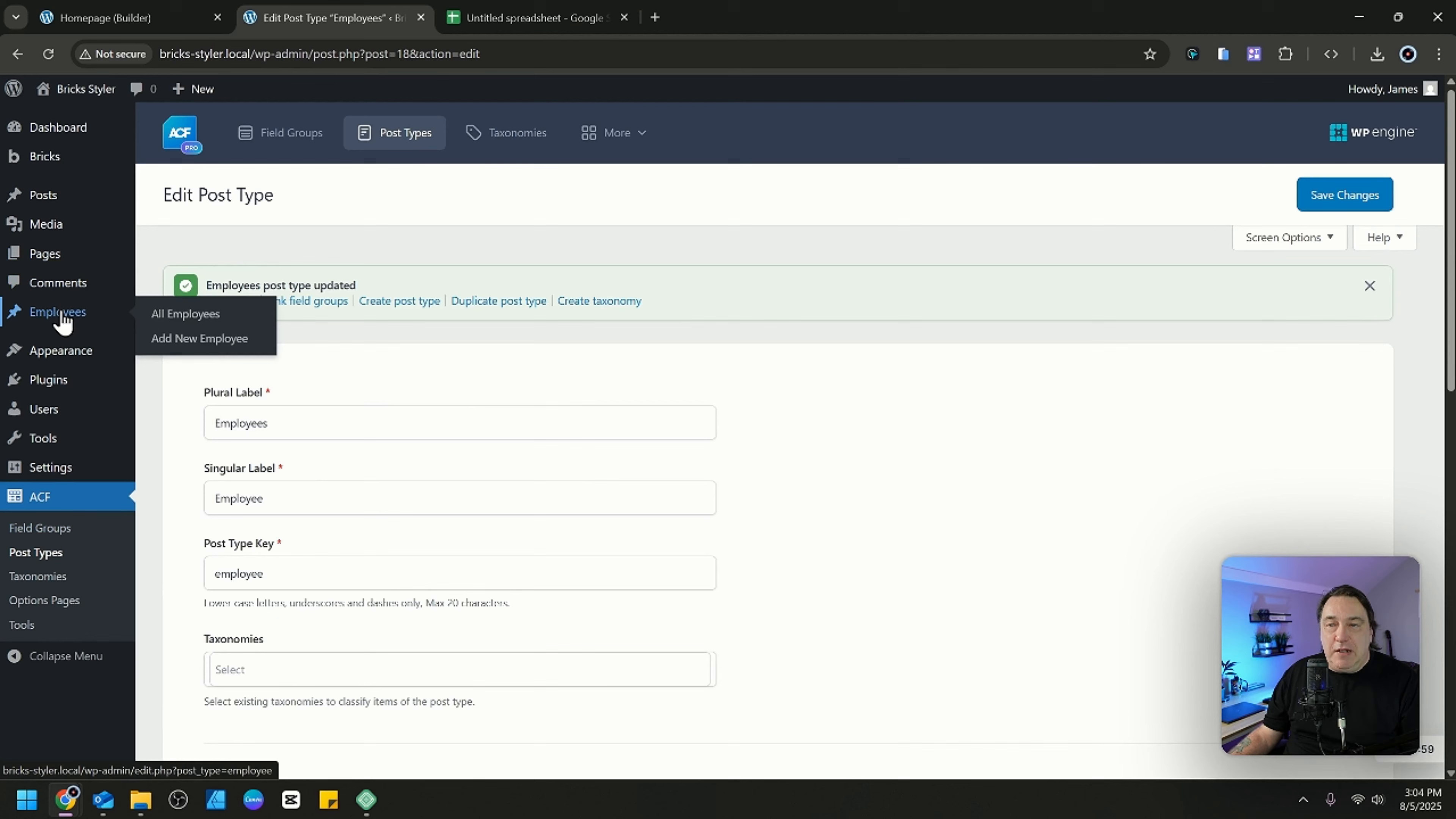
left_click(202, 338)
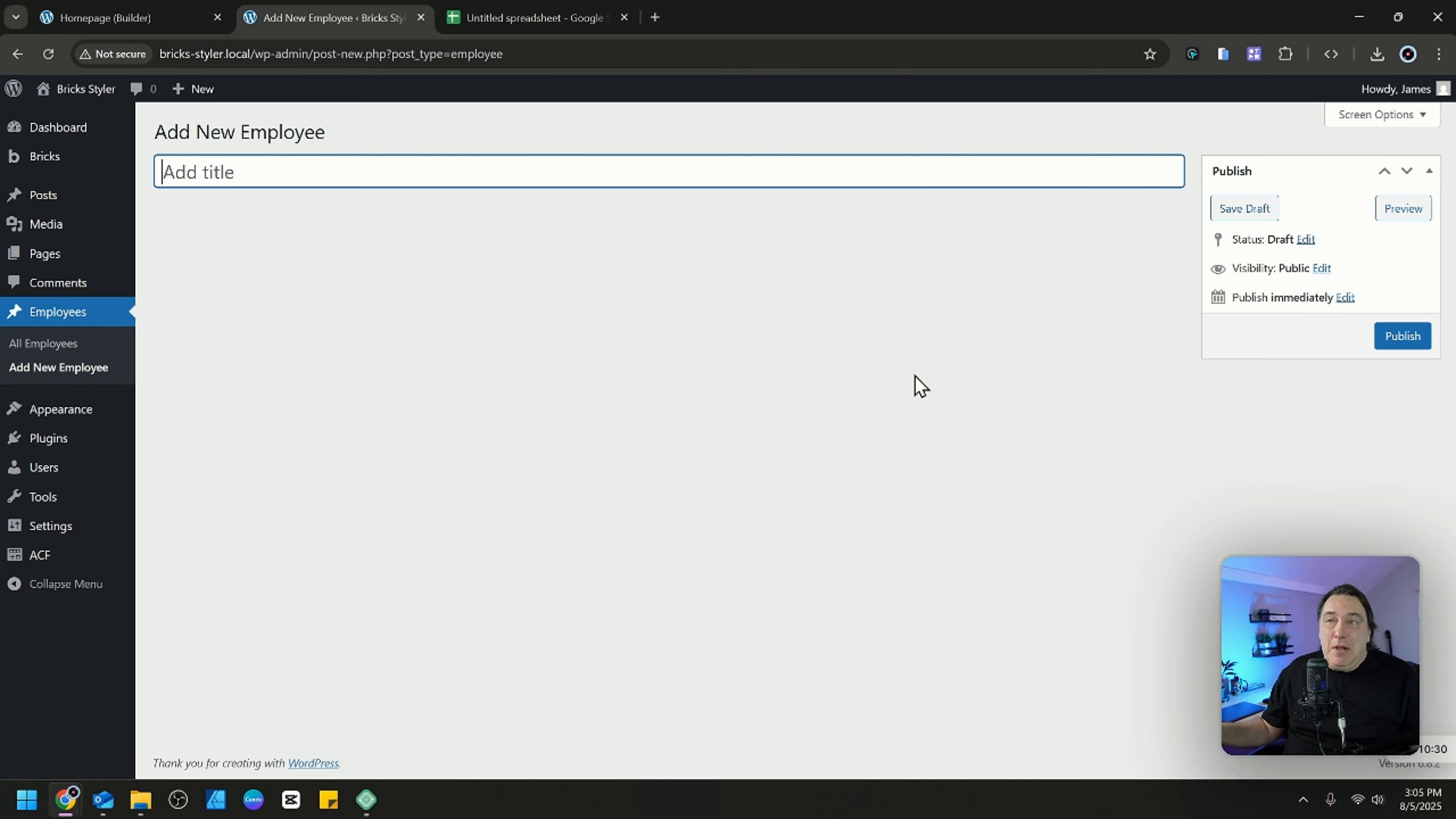
Compare the City column in the spreadsheet mock-up with the employee cards on the Homepage in the Bricks builder.
left_click(487, 18)
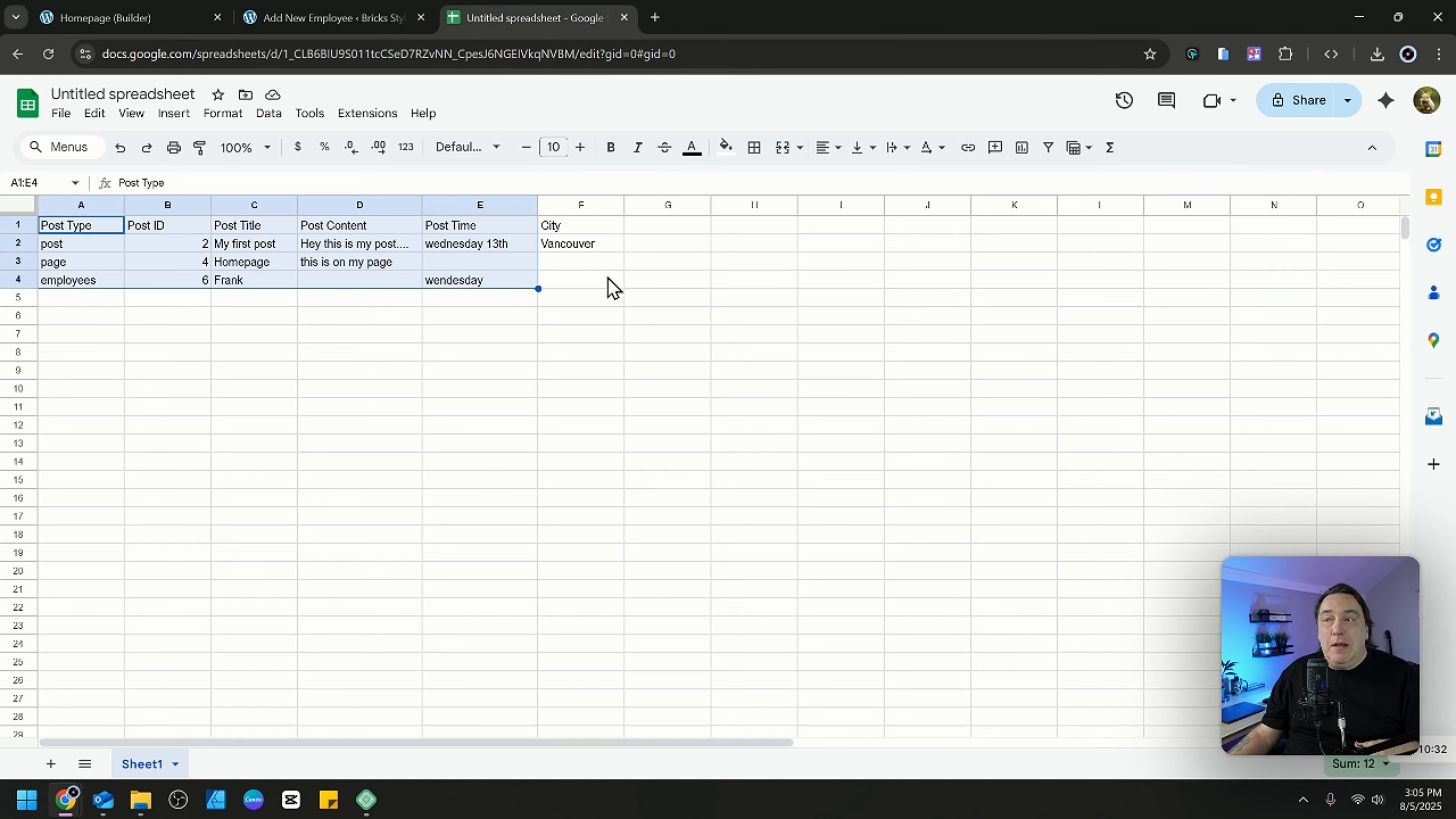
left_click(575, 225)
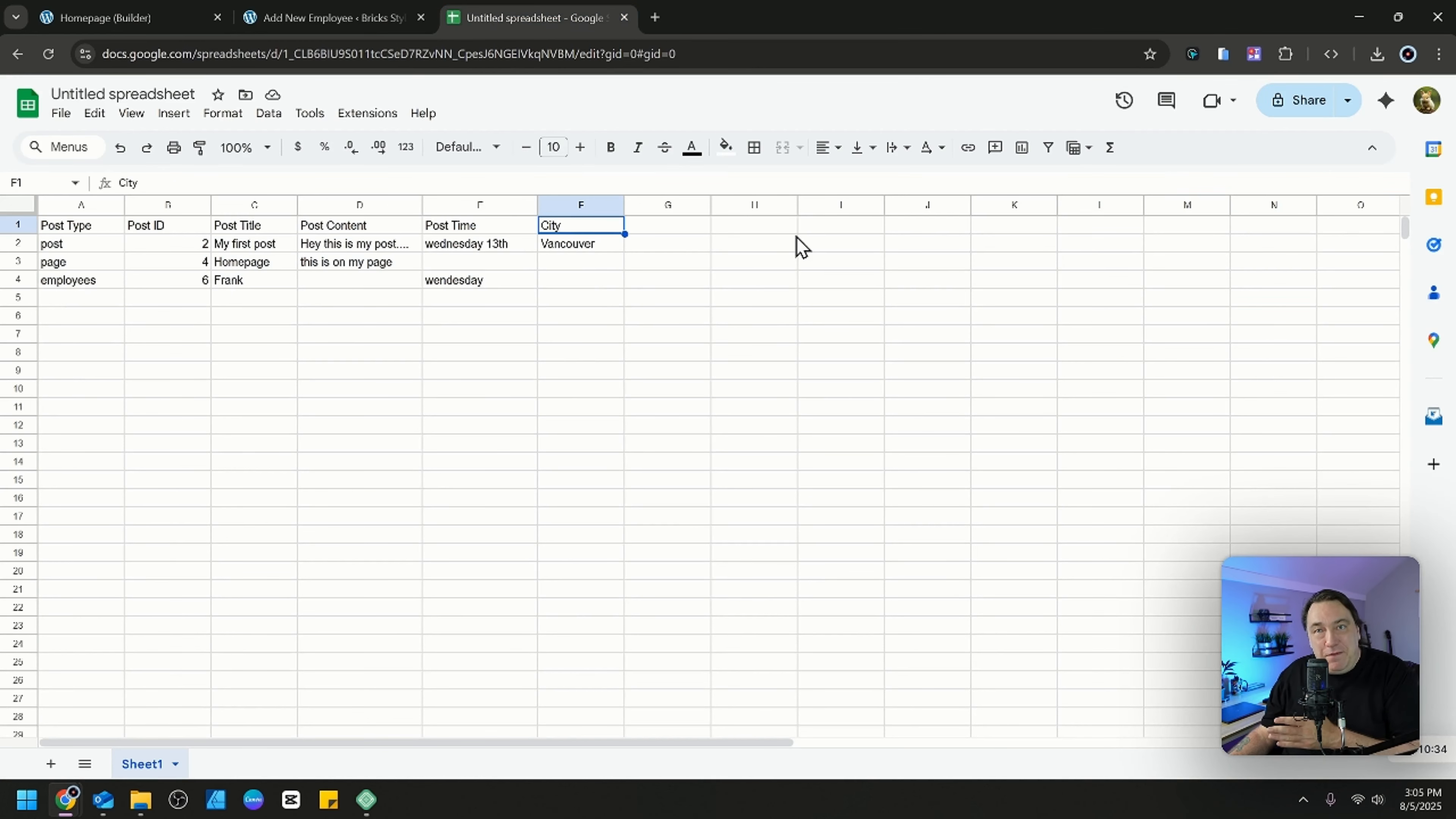
left_click(154, 22)
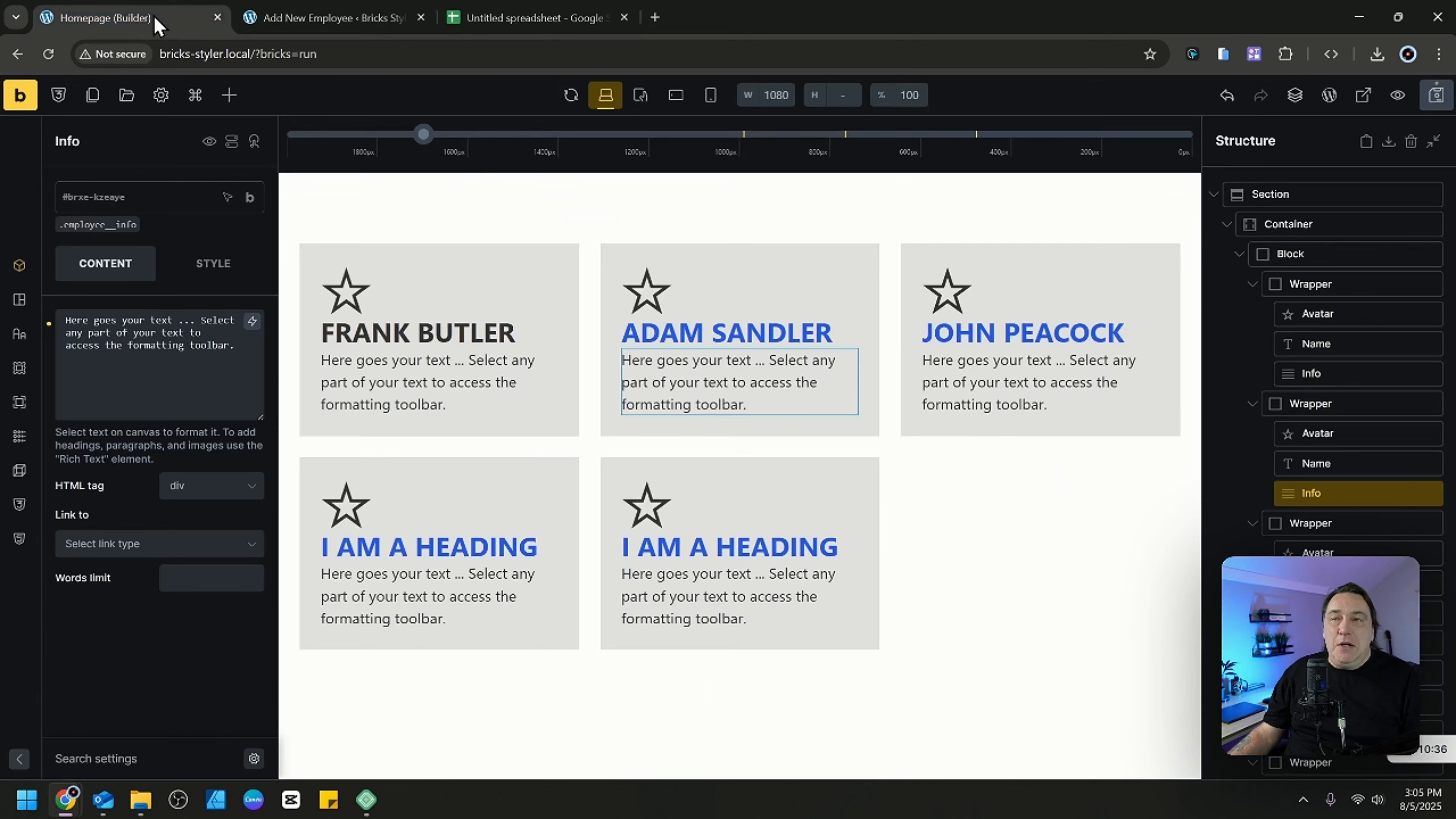
Return to WordPress, reopen the Employees post type in ACF, and save it.
left_click(344, 24)
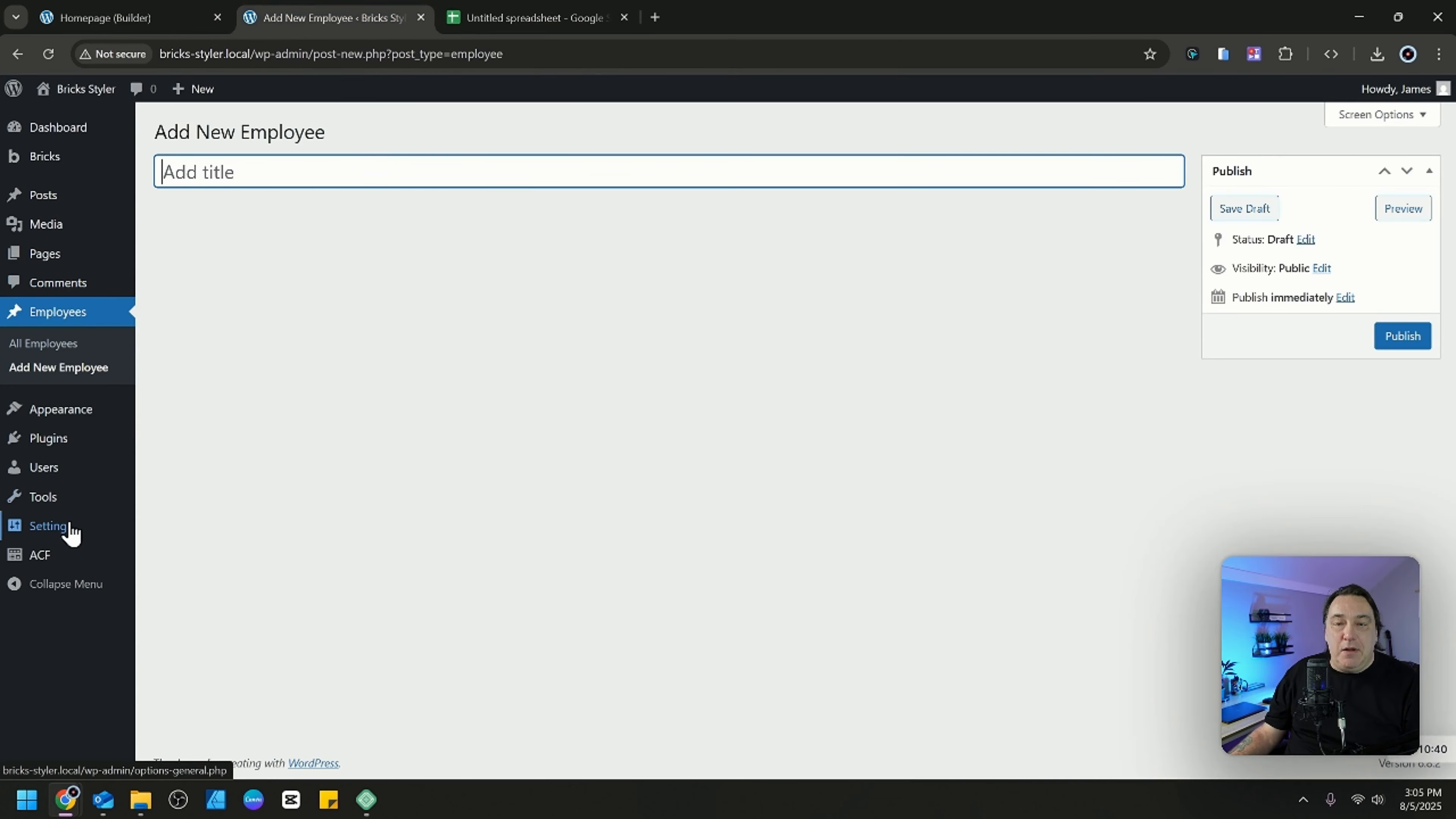
mouse_move(45, 557)
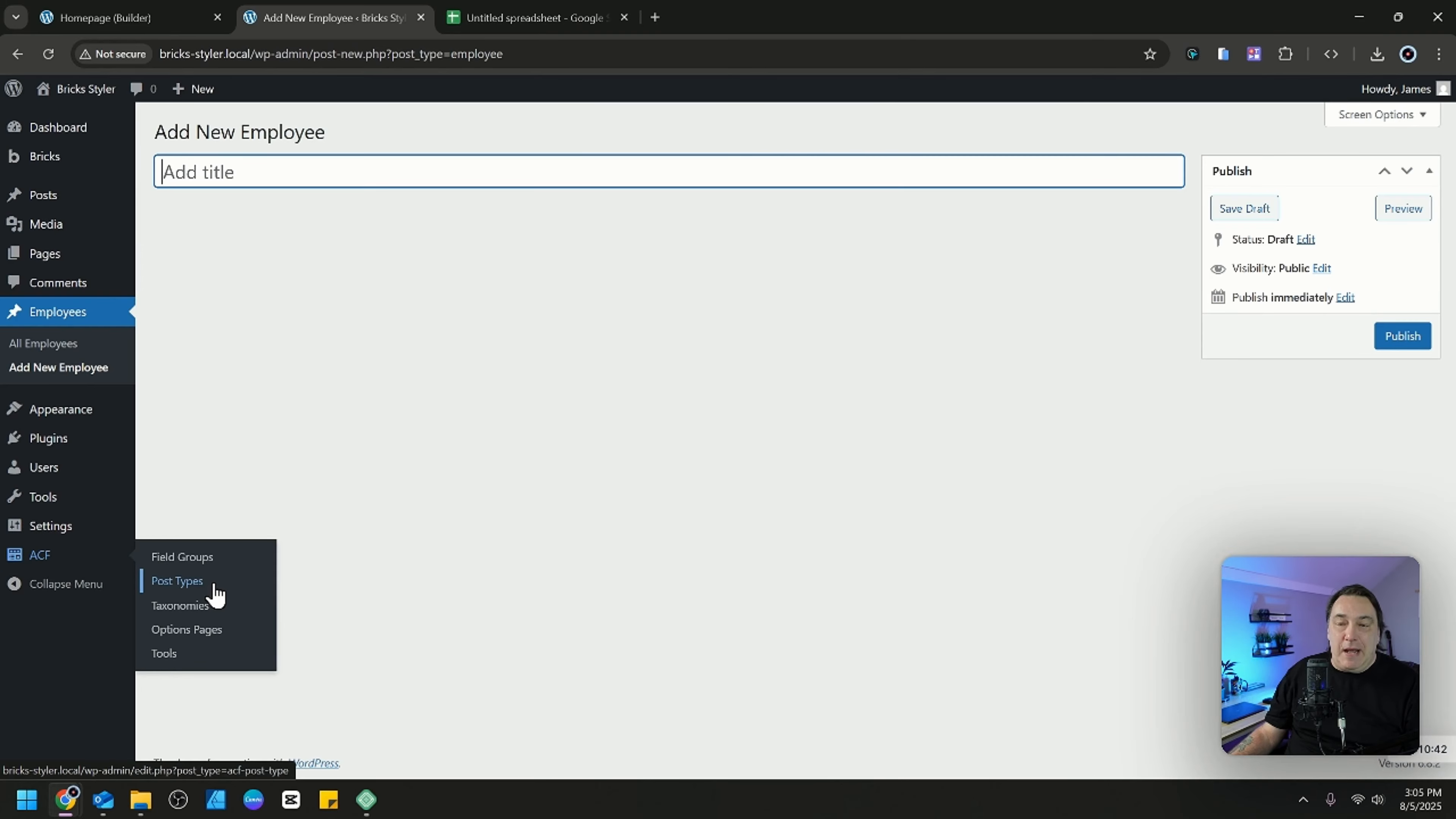
left_click(191, 585)
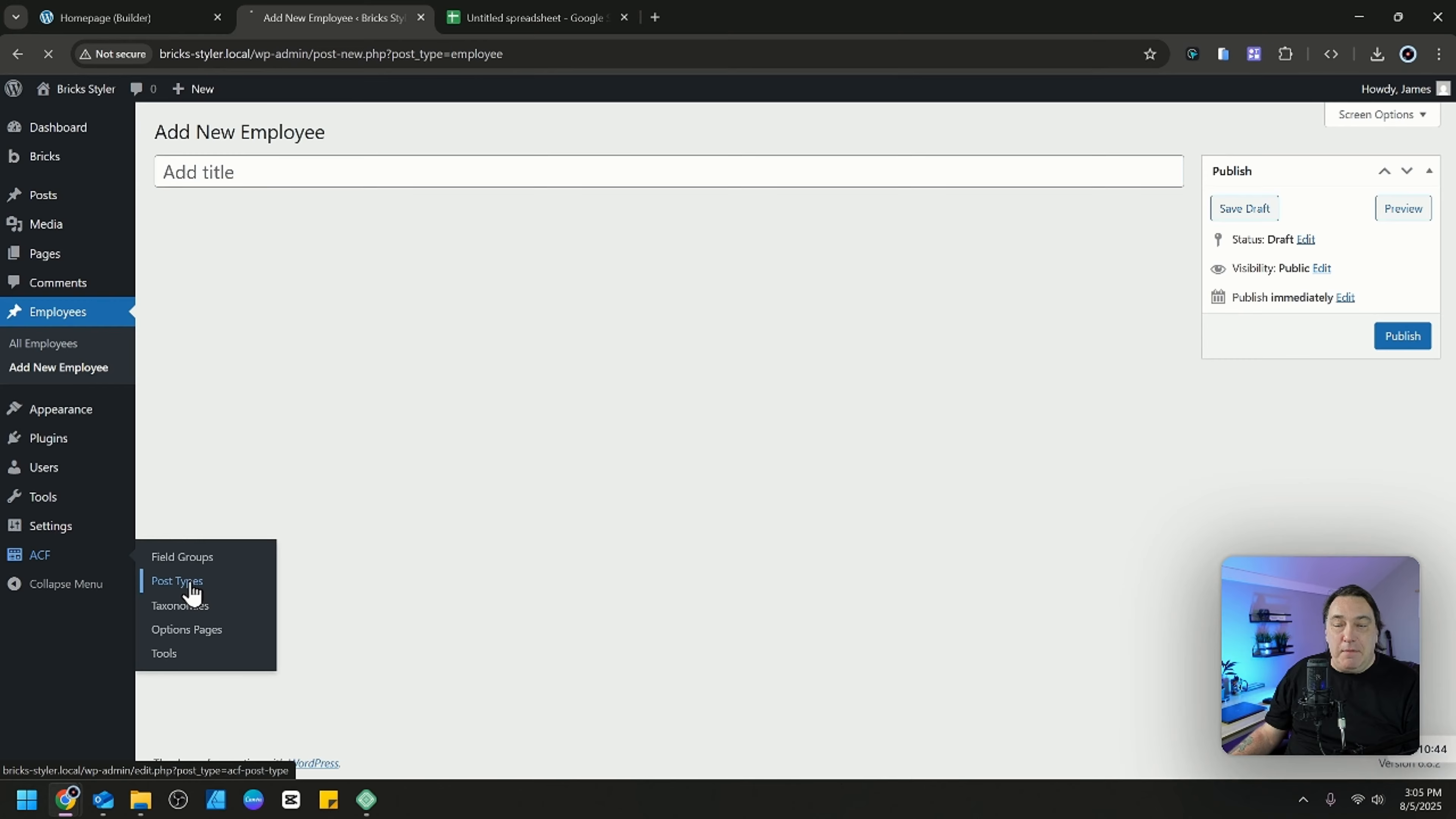
mouse_move(279, 409)
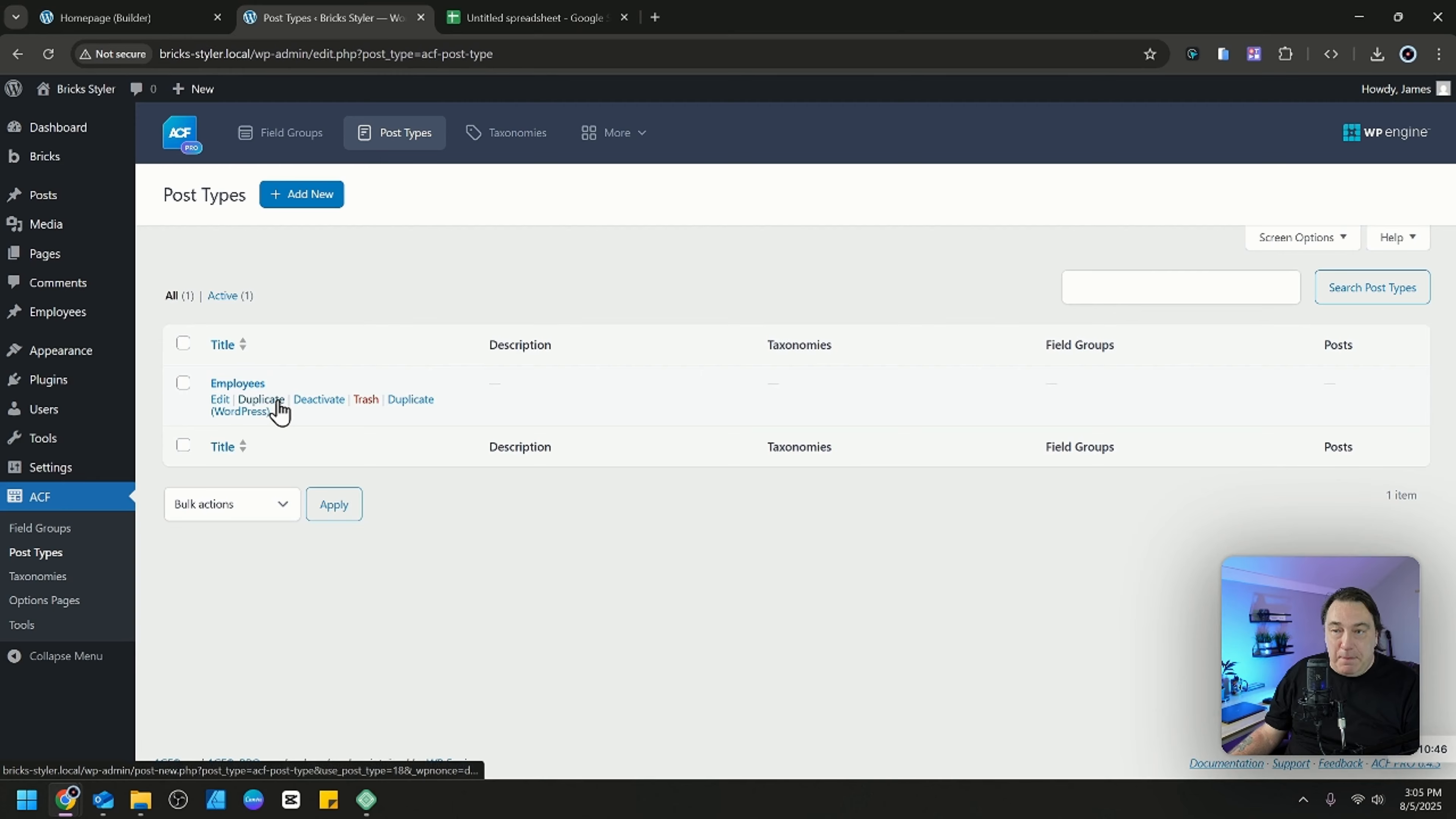
left_click(220, 401)
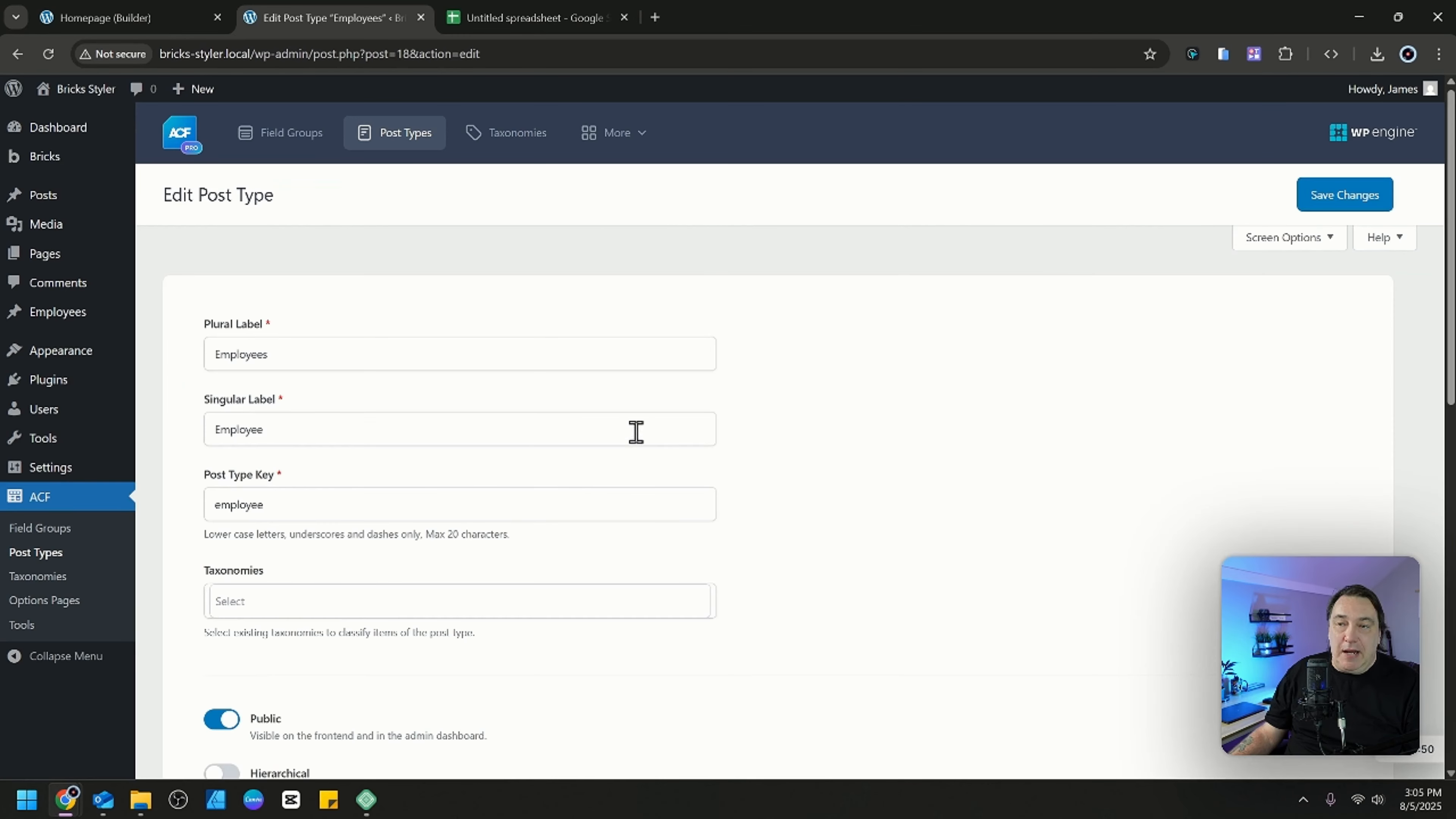
left_click(1335, 192)
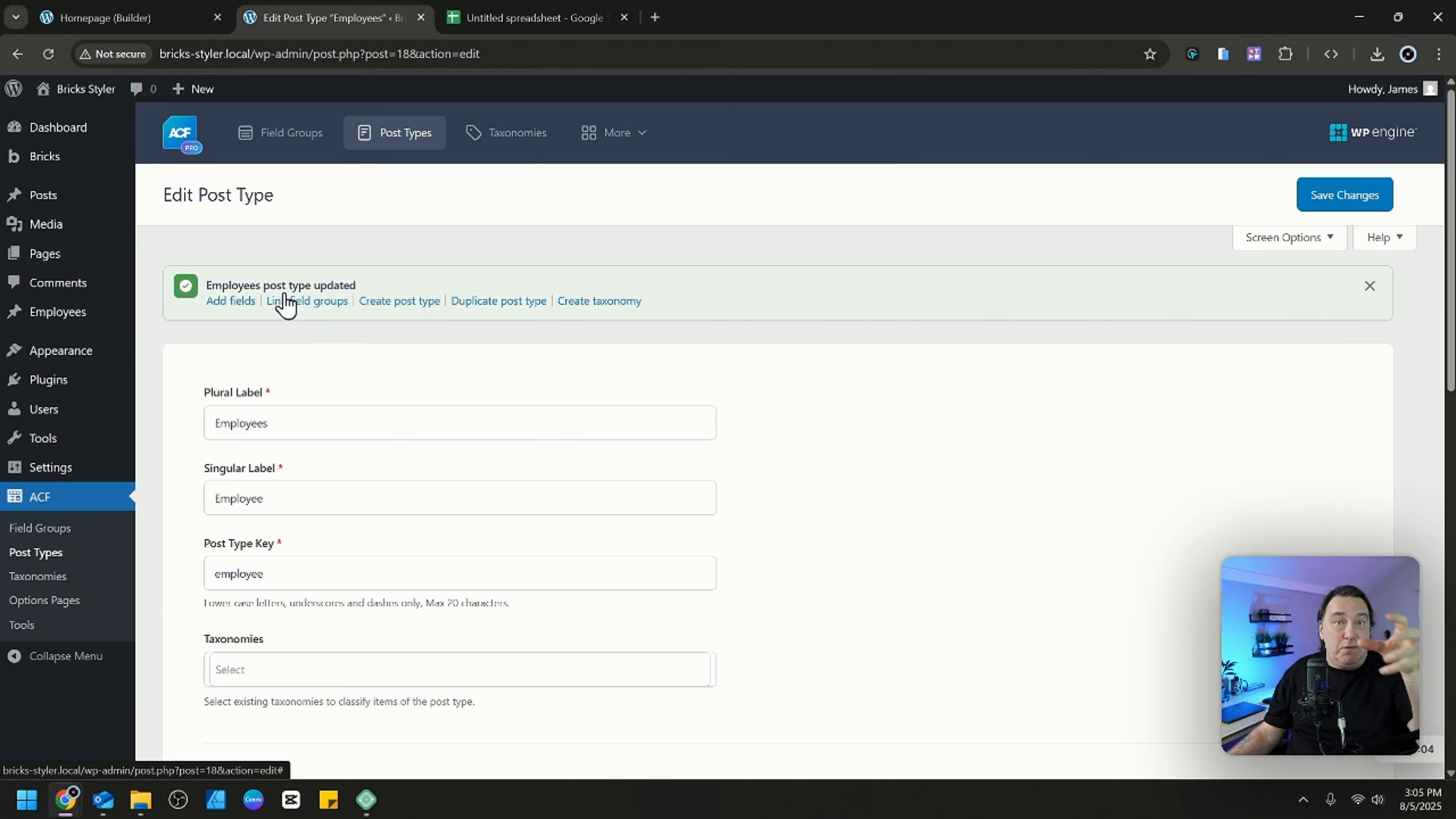
Start a new ACF field group and set its first field's type to Text Area.
left_click(56, 529)
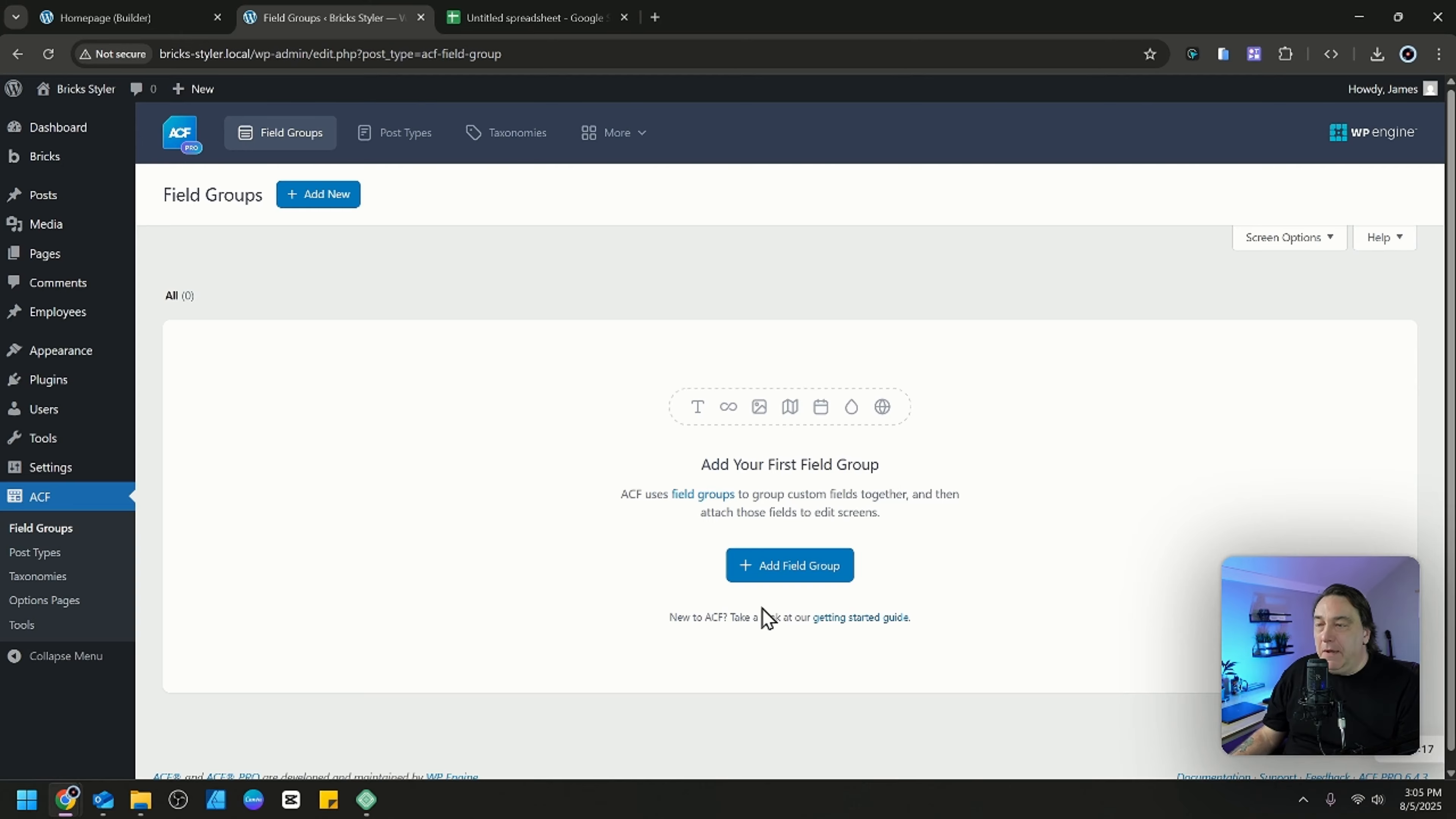
left_click(817, 565)
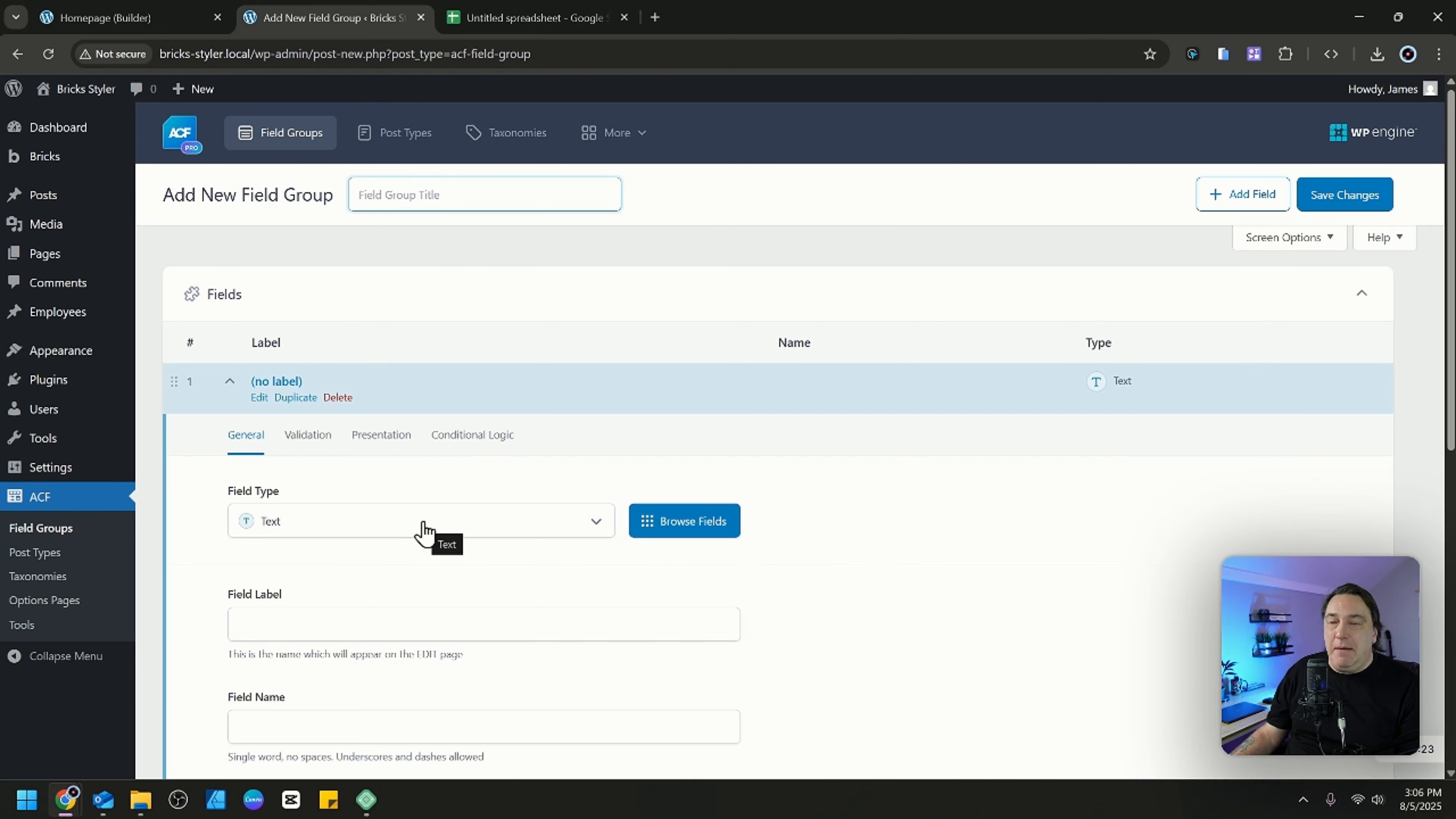
left_click(328, 618)
left_click(379, 520)
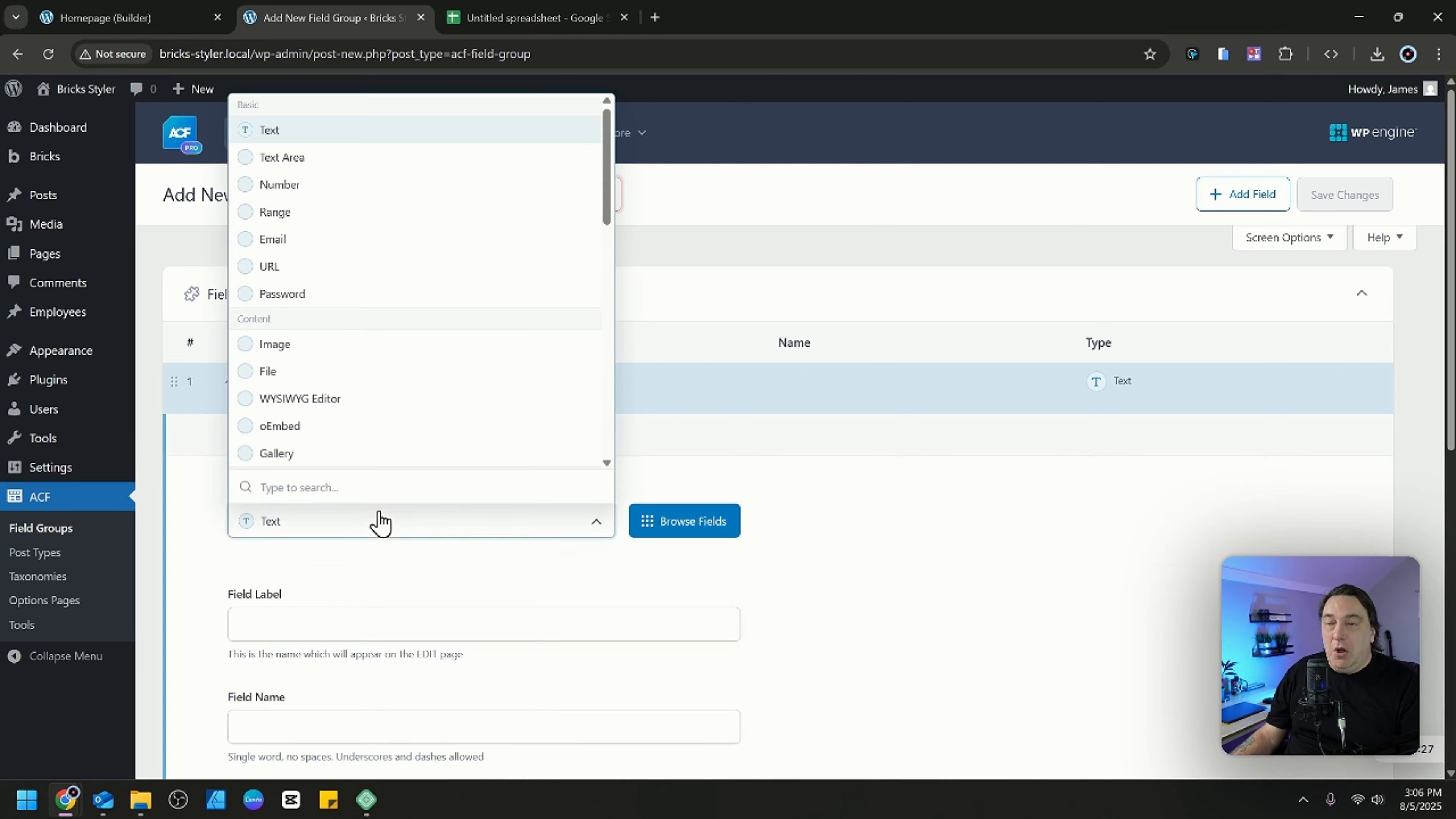
left_click(355, 166)
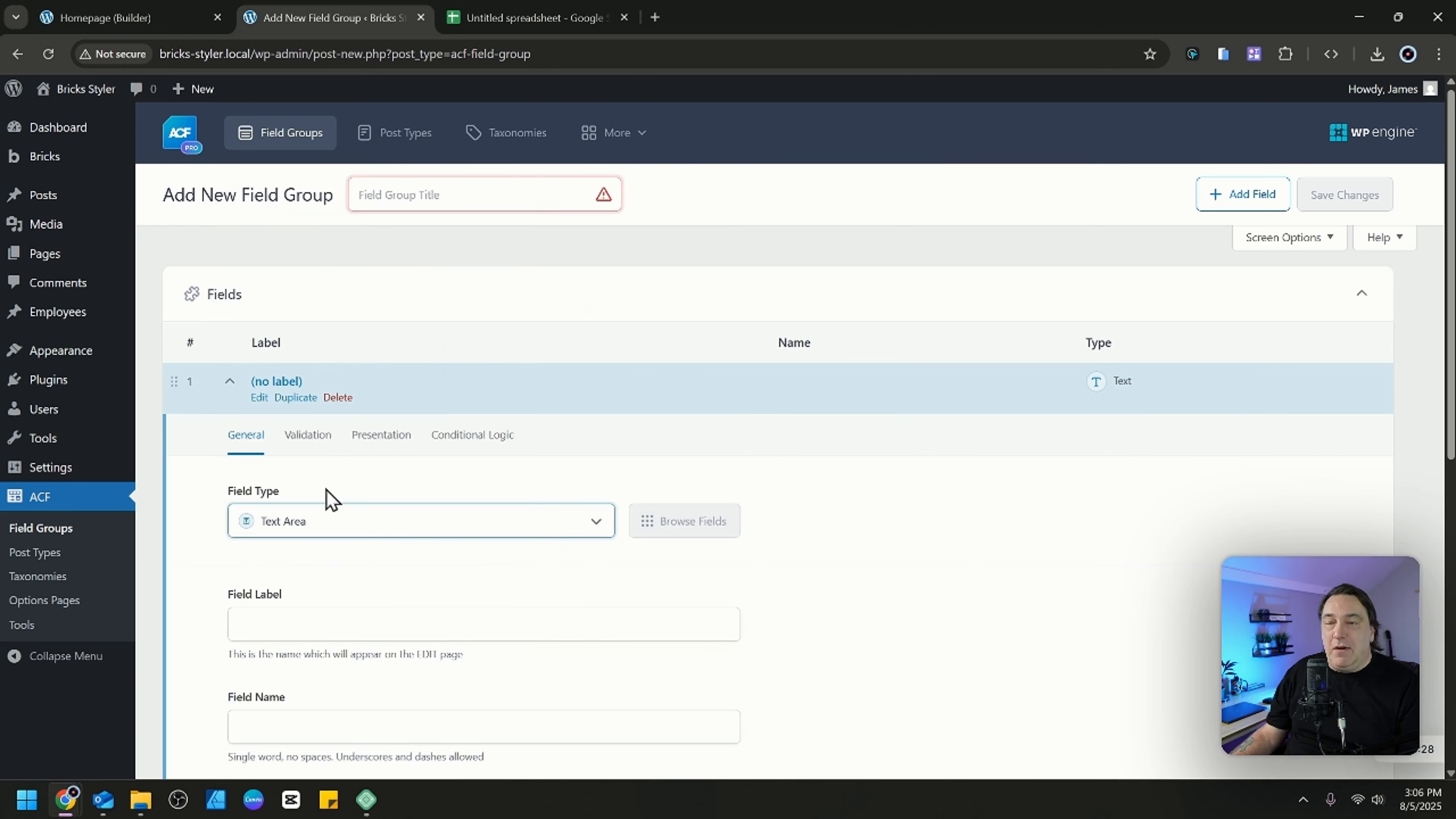
Label the text area field Information and clear its field name.
left_click(309, 631)
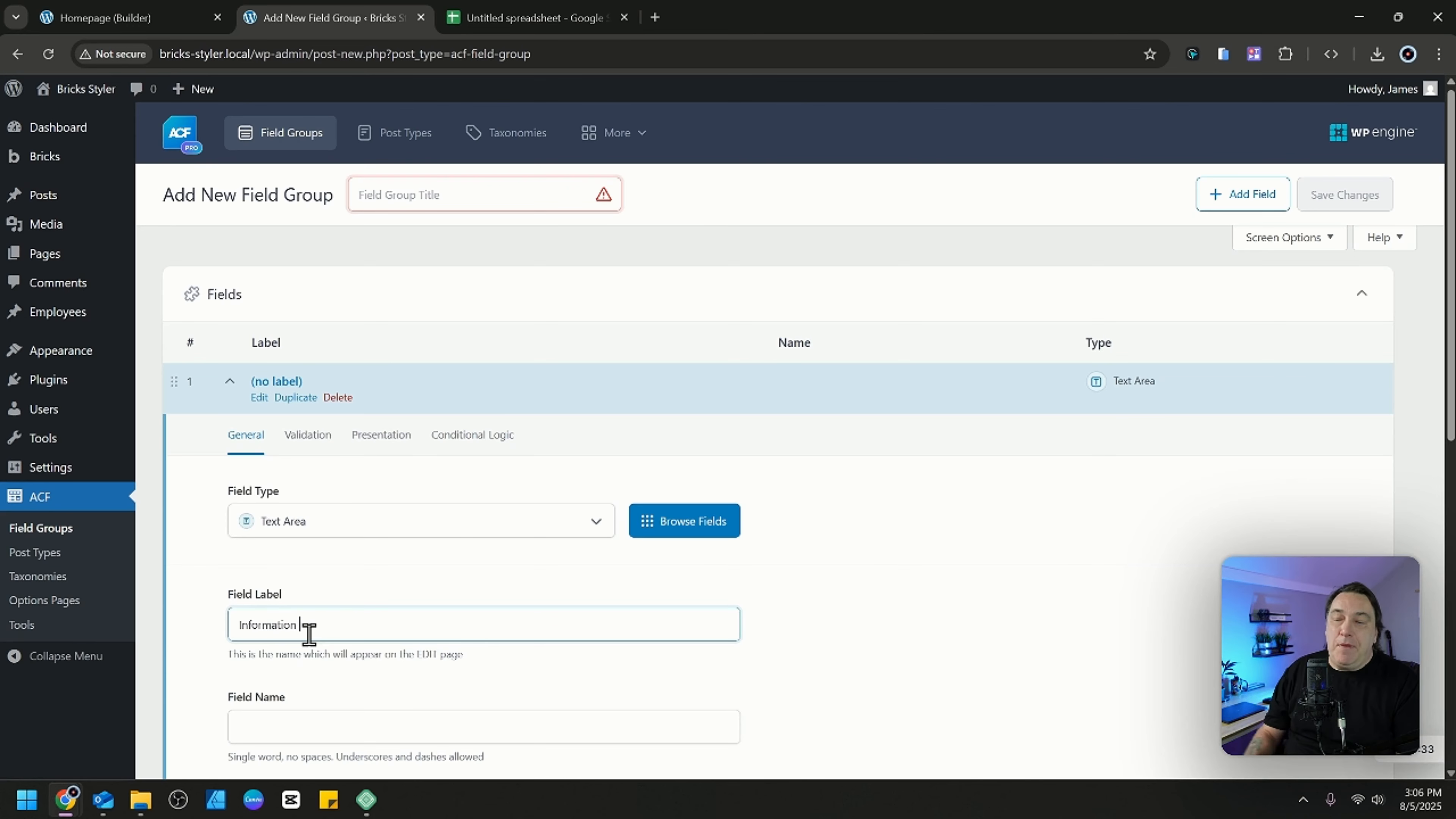
type("Information")
key("BackSpace")
scroll(270, 611, "down", 6)
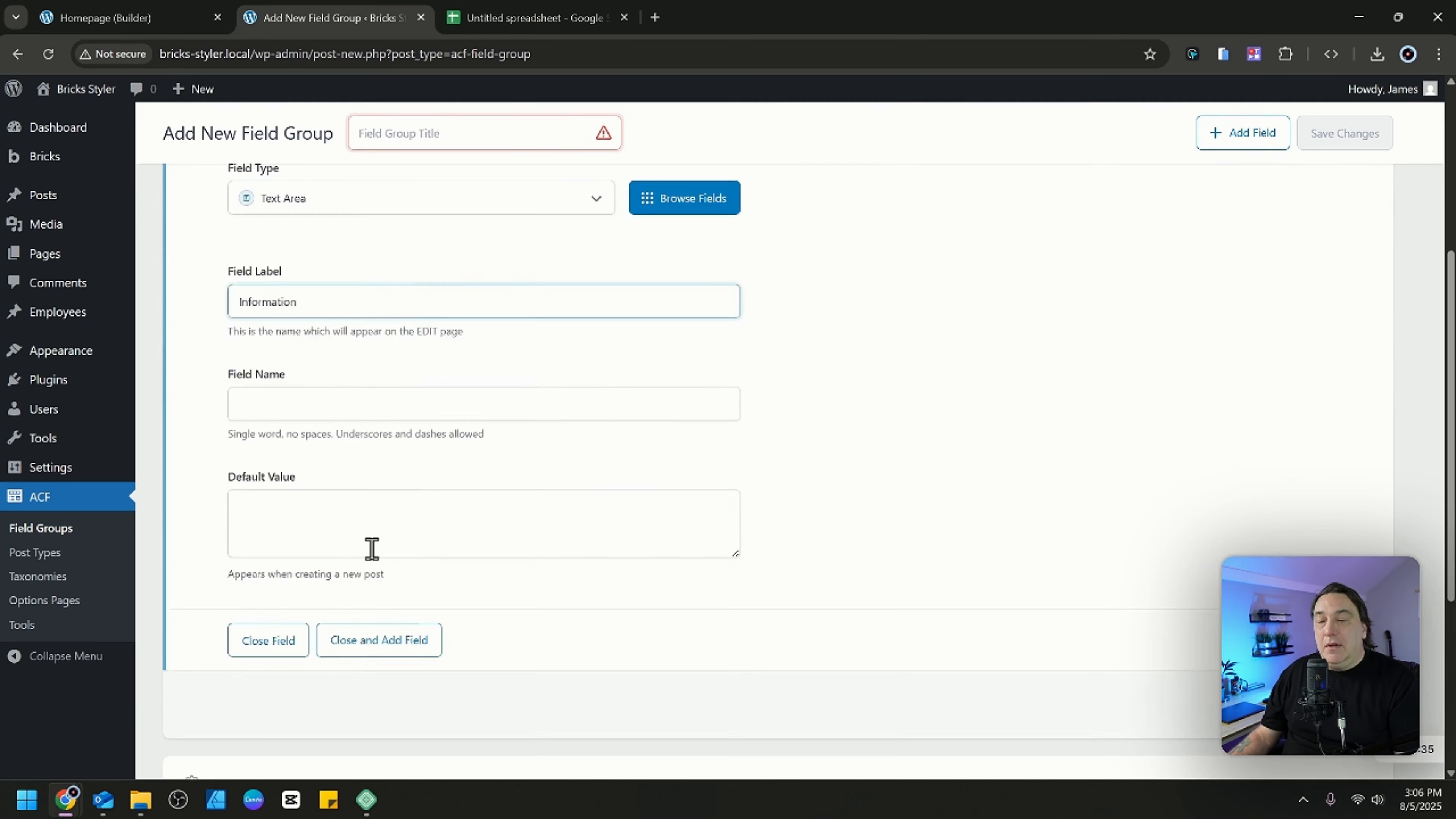
scroll(432, 601, "up", 2)
key("Tab")
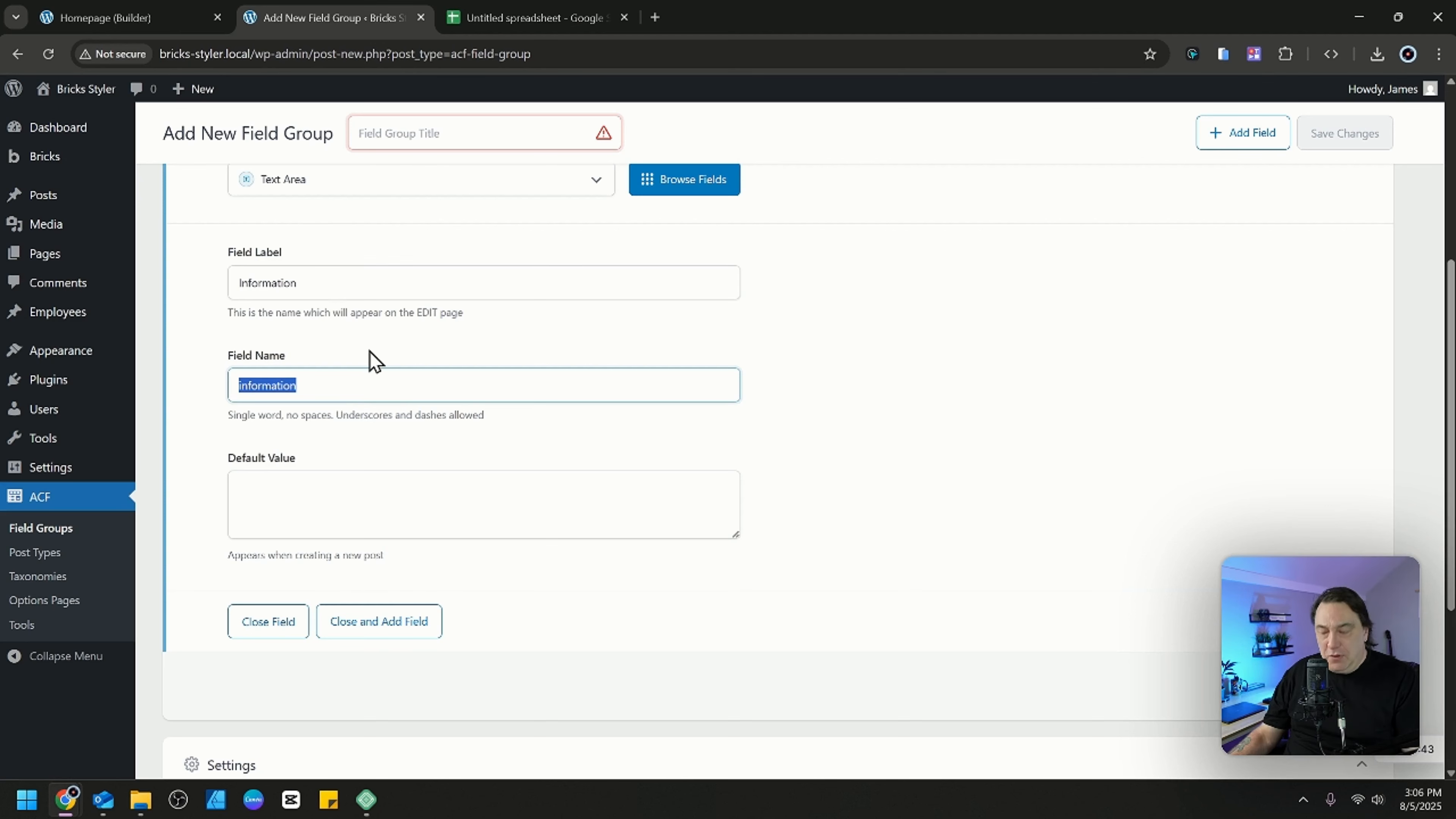
key("BackSpace")
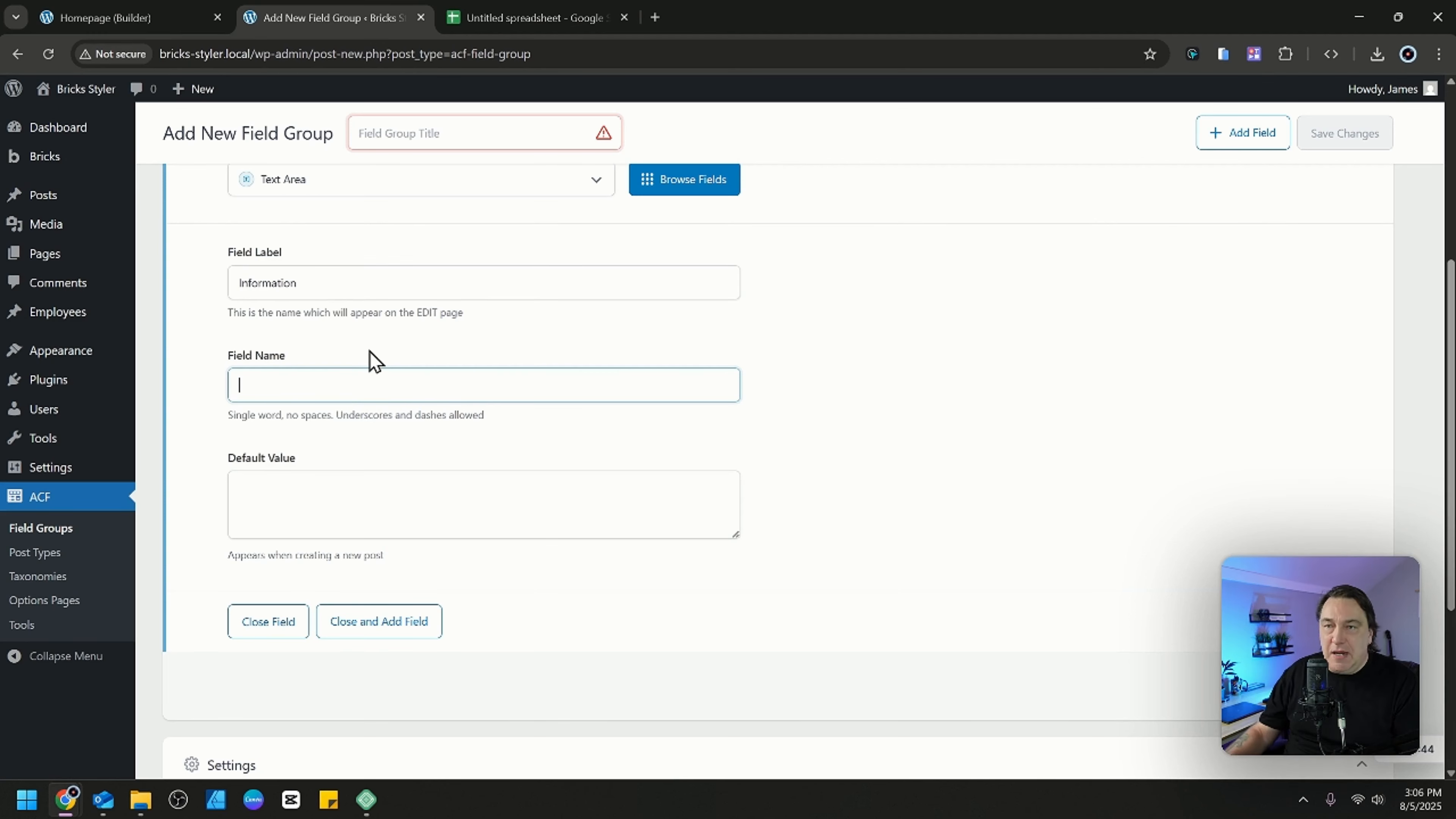
Change the field's label to Employee Information and give it the field name employee_information.
left_click(238, 283)
type("Employee")
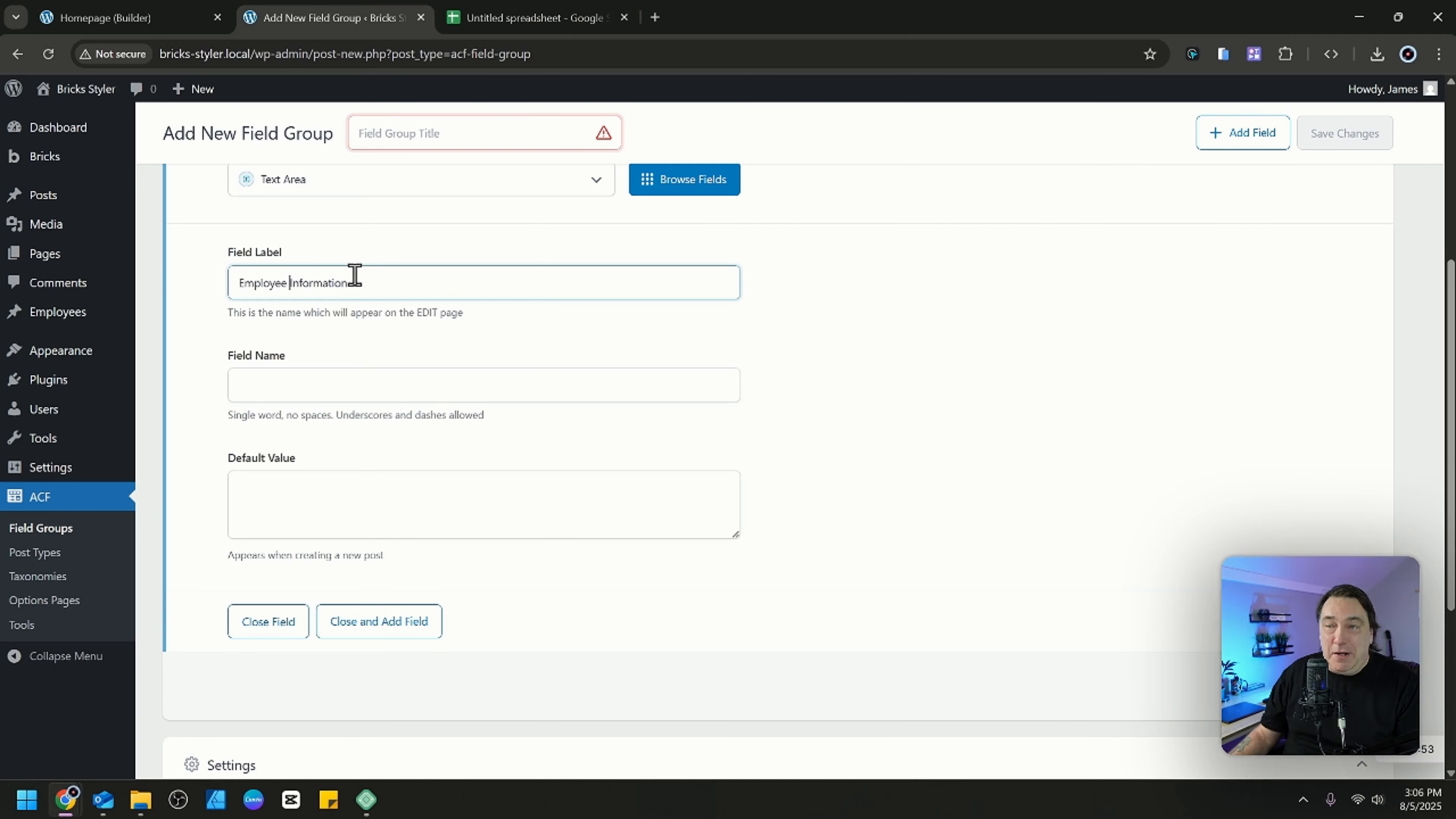
key("Tab")
left_click(400, 385)
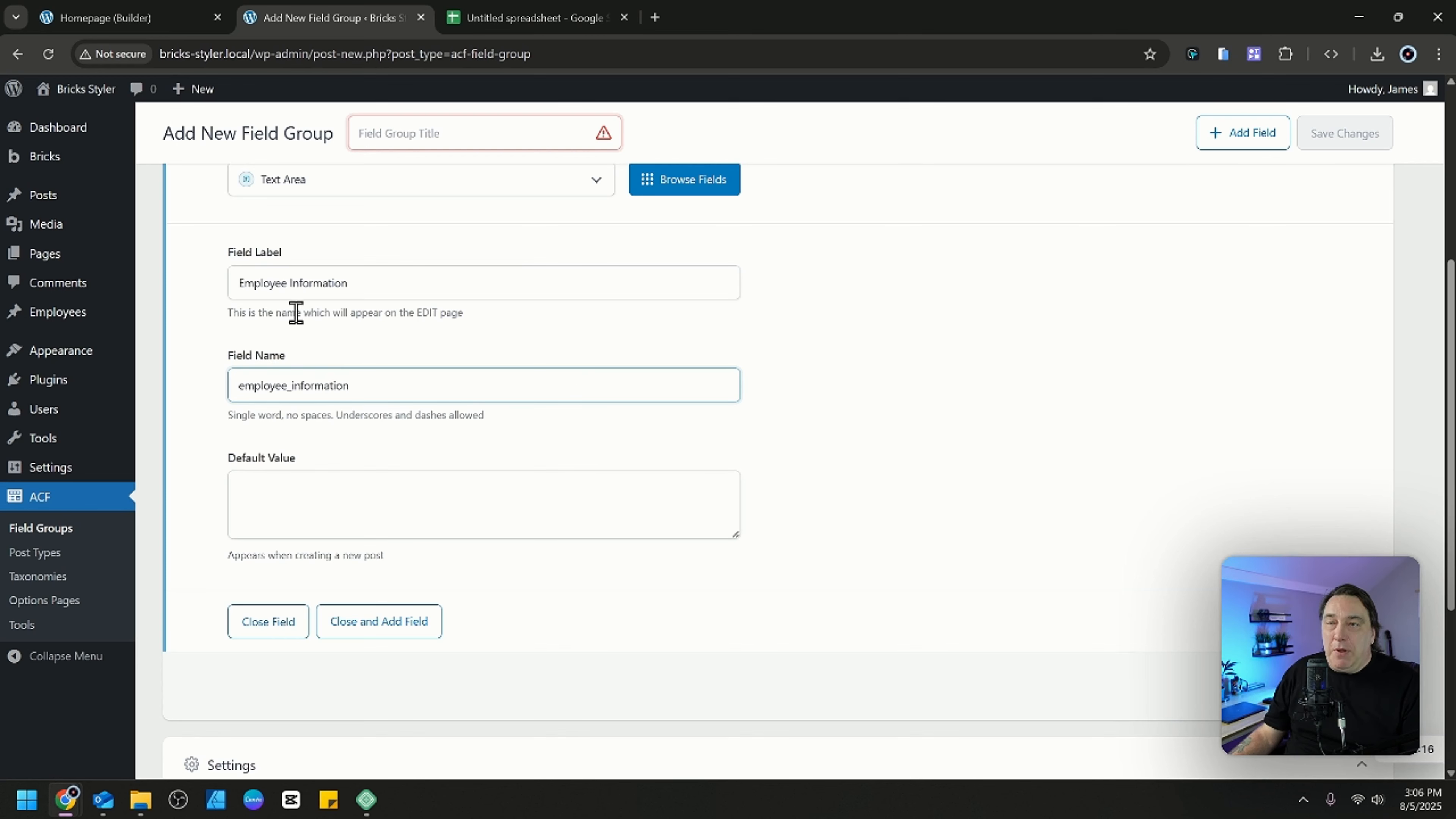
left_click_drag(290, 282, 188, 277)
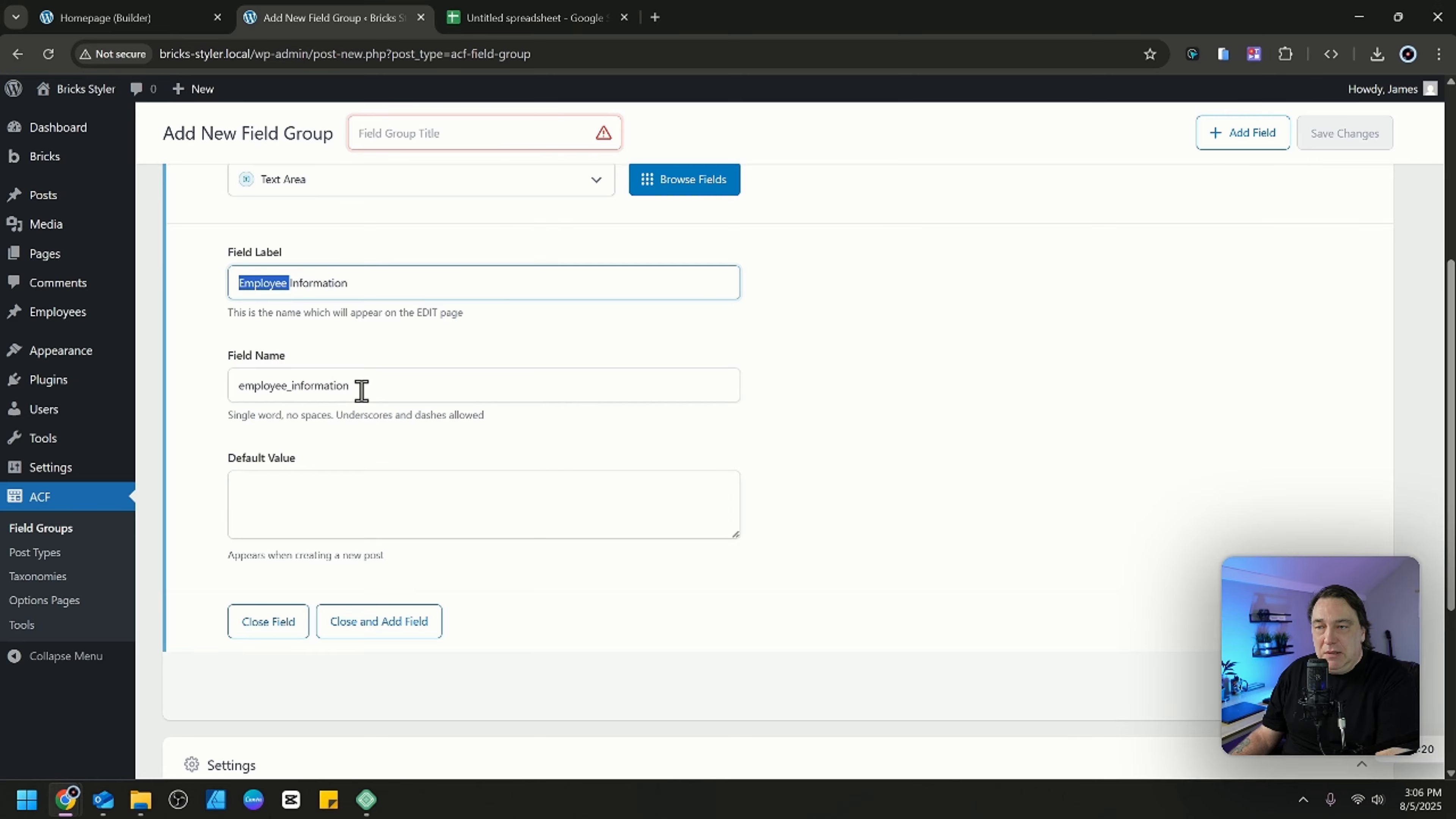
left_click(382, 391)
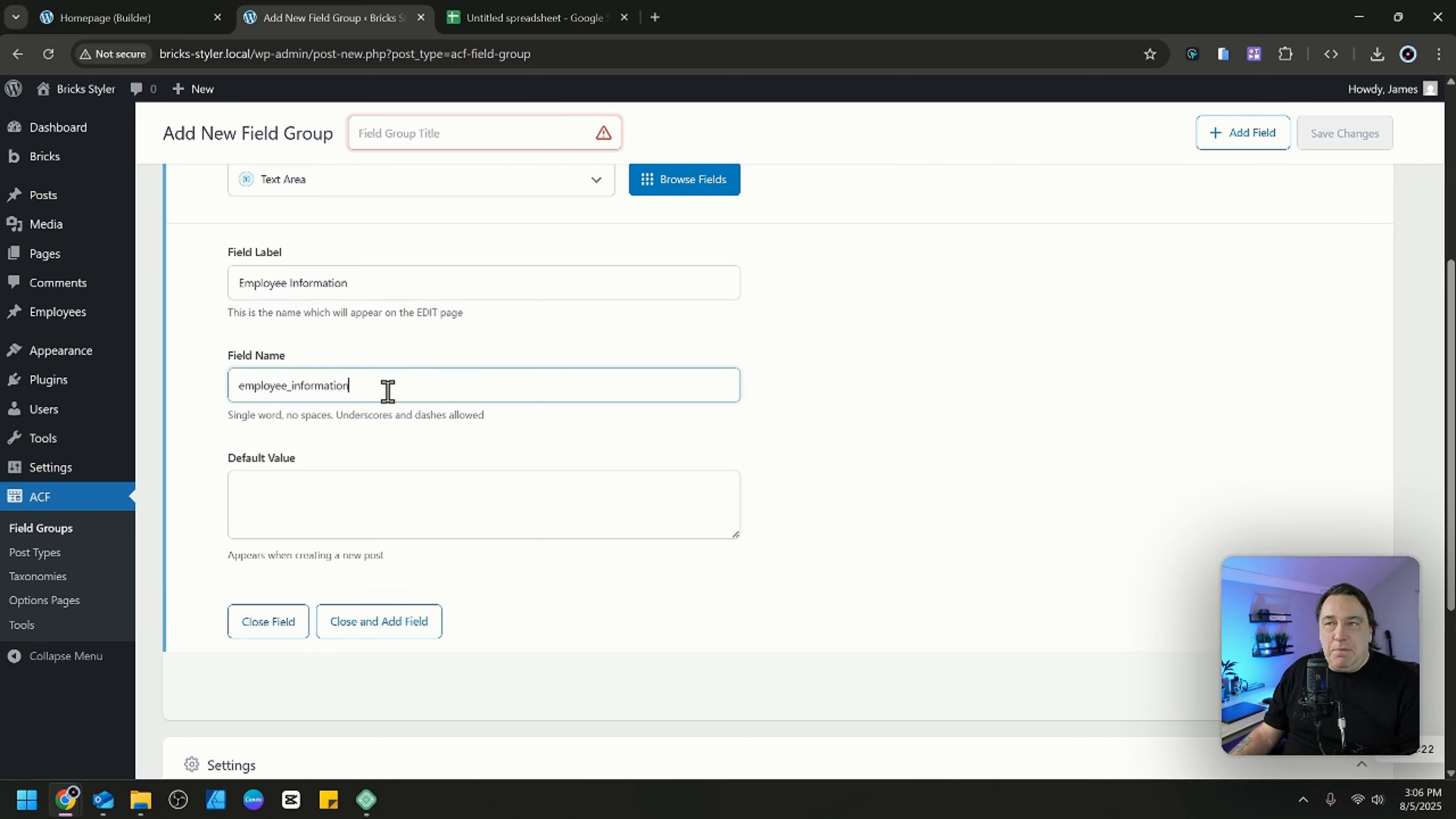
Title the new field group Employees Fields.
scroll(432, 345, "up", 5)
scroll(428, 286, "down", 2)
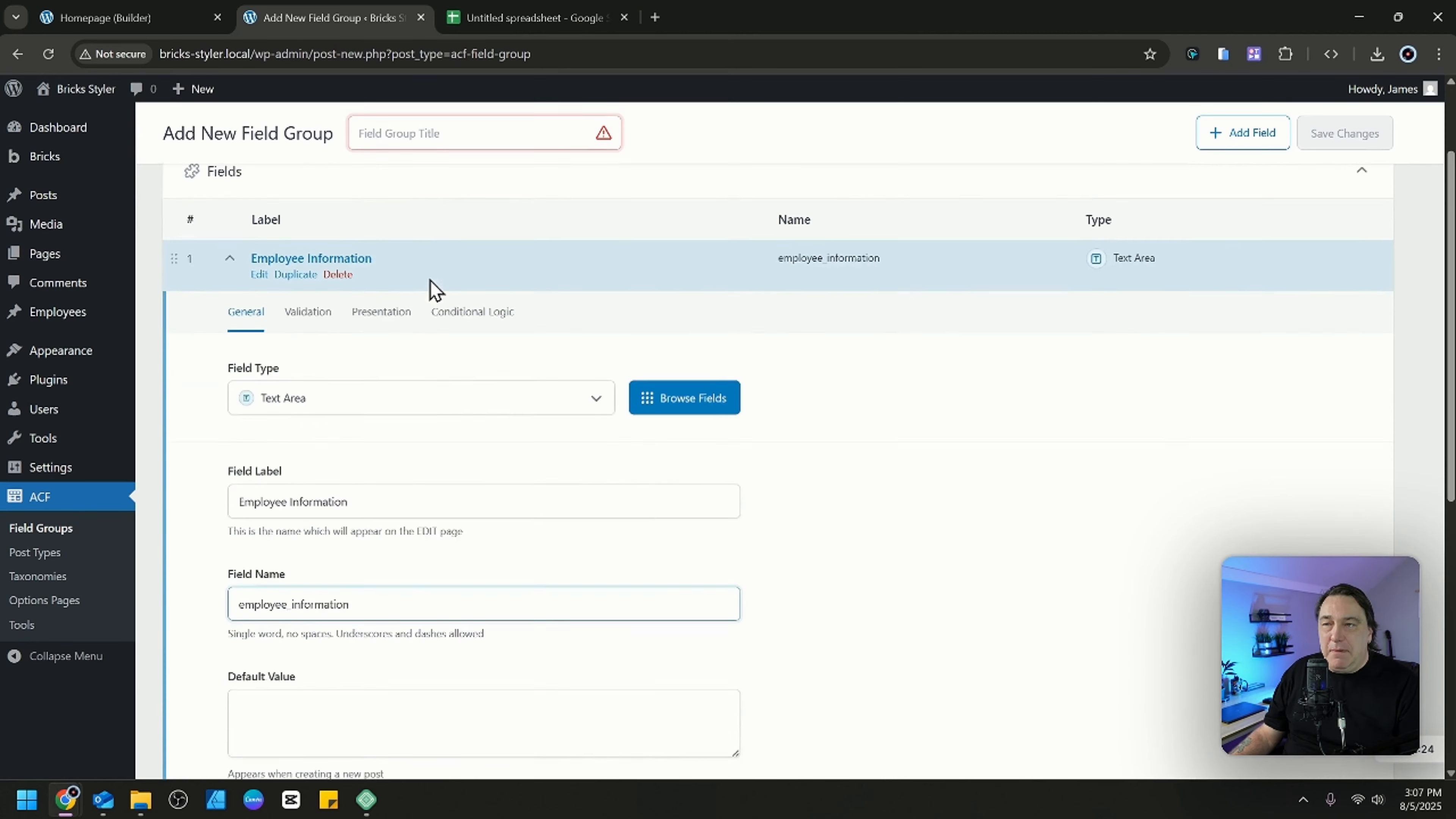
left_click(458, 130)
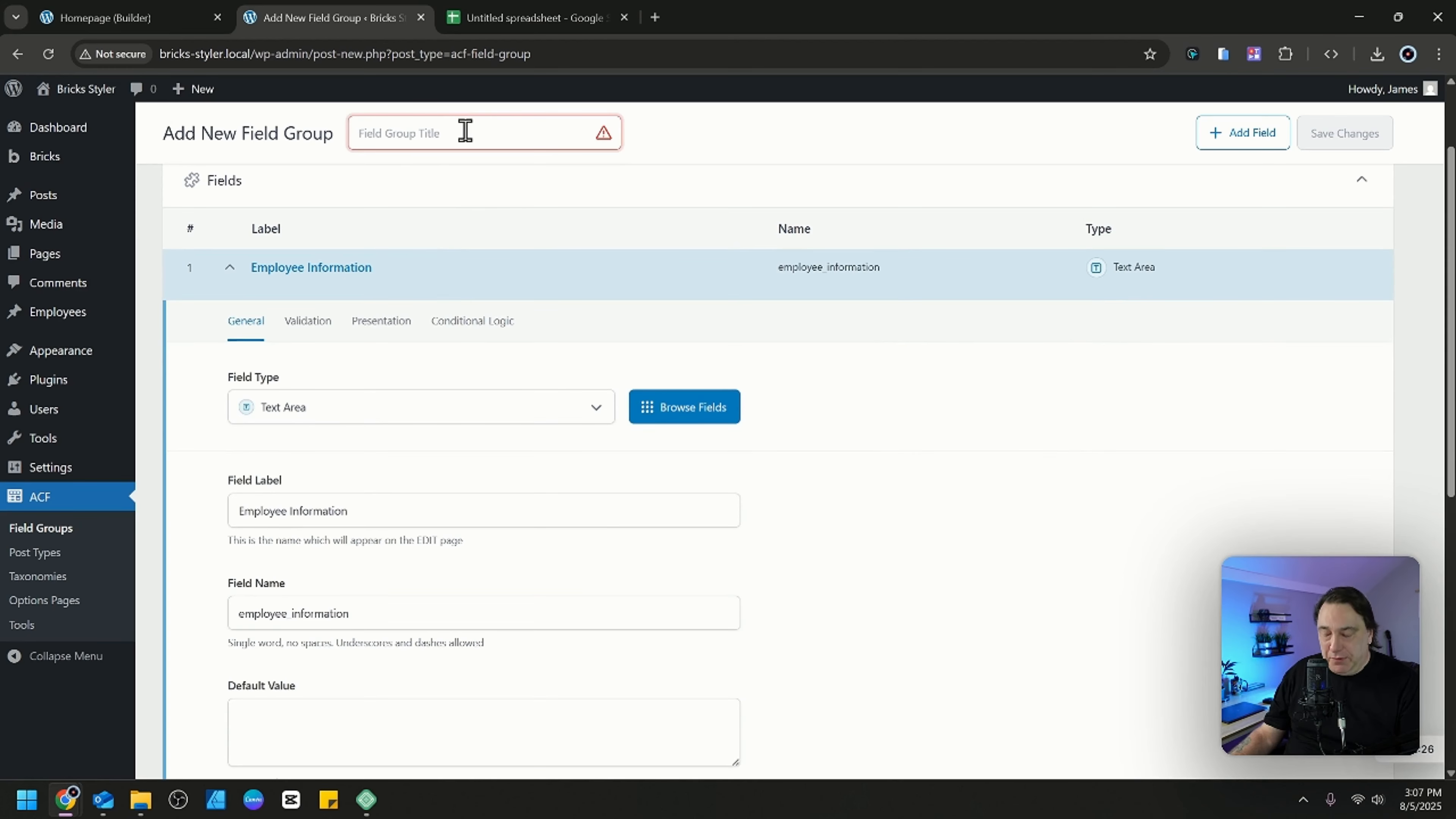
type("Employees Fields")
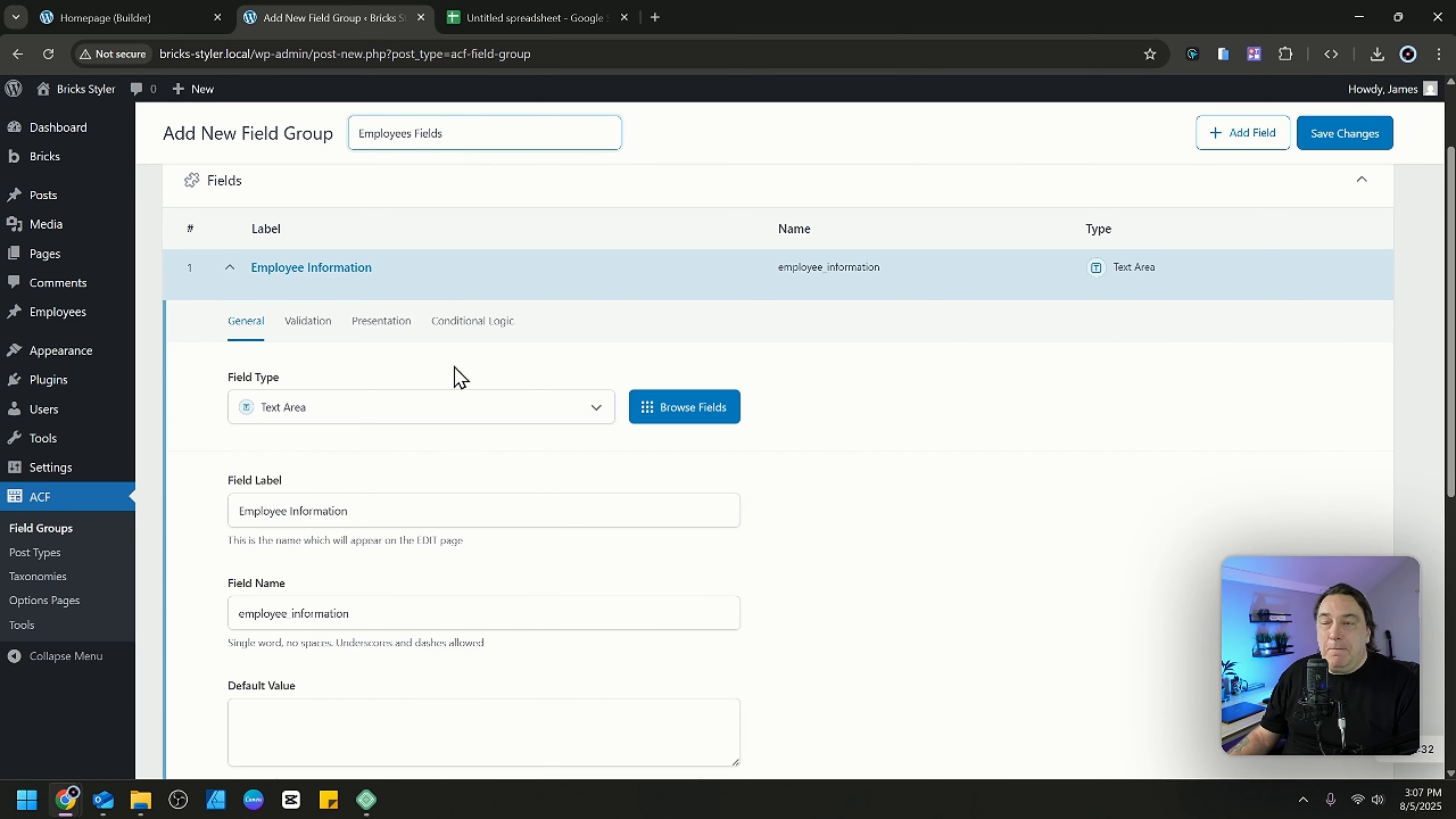
Add a second field of type Number, labelled Employee Age with the field name employee_age.
scroll(439, 501, "down", 4)
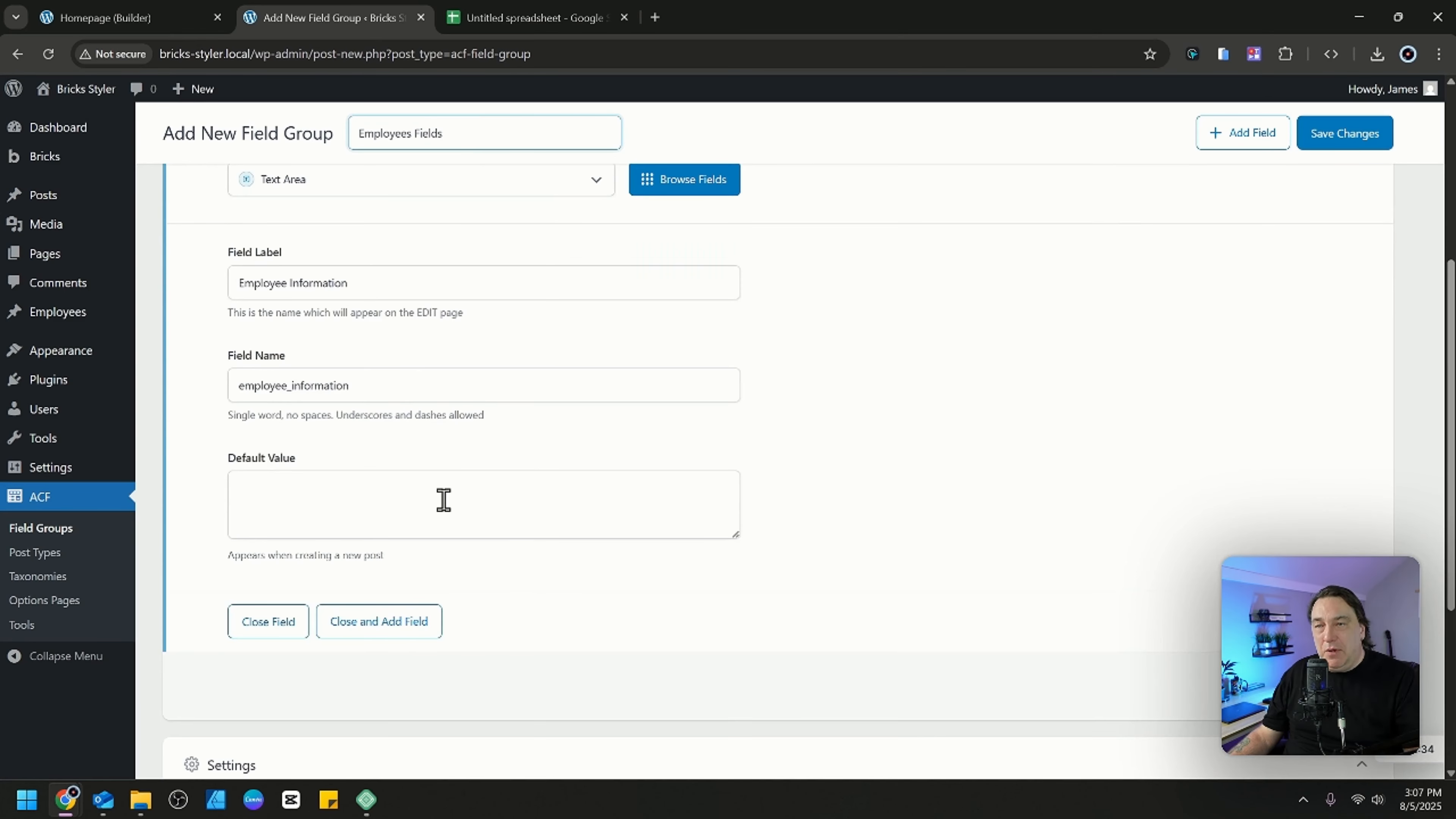
scroll(442, 501, "up", 2)
scroll(444, 501, "down", 4)
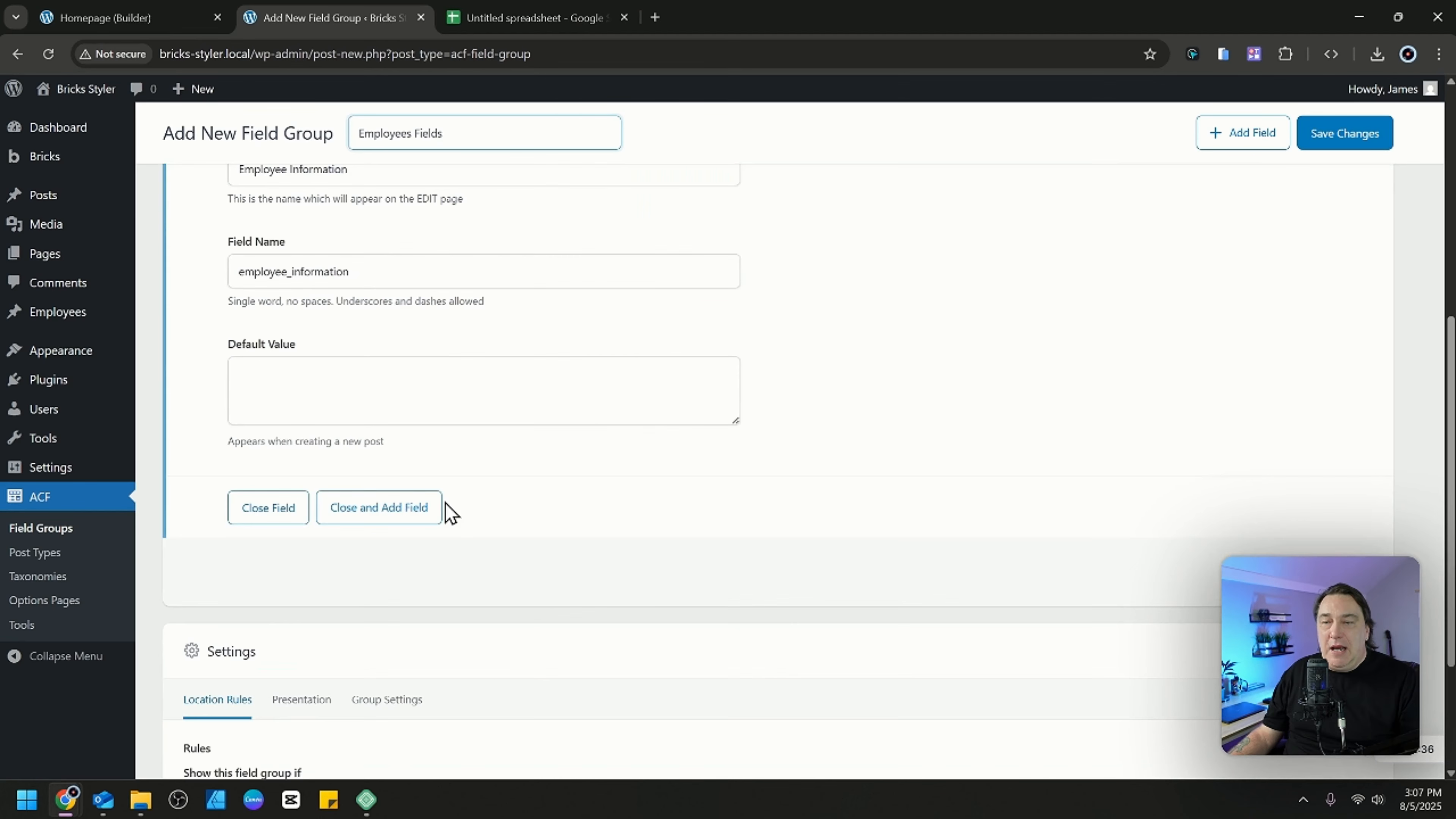
left_click(401, 510)
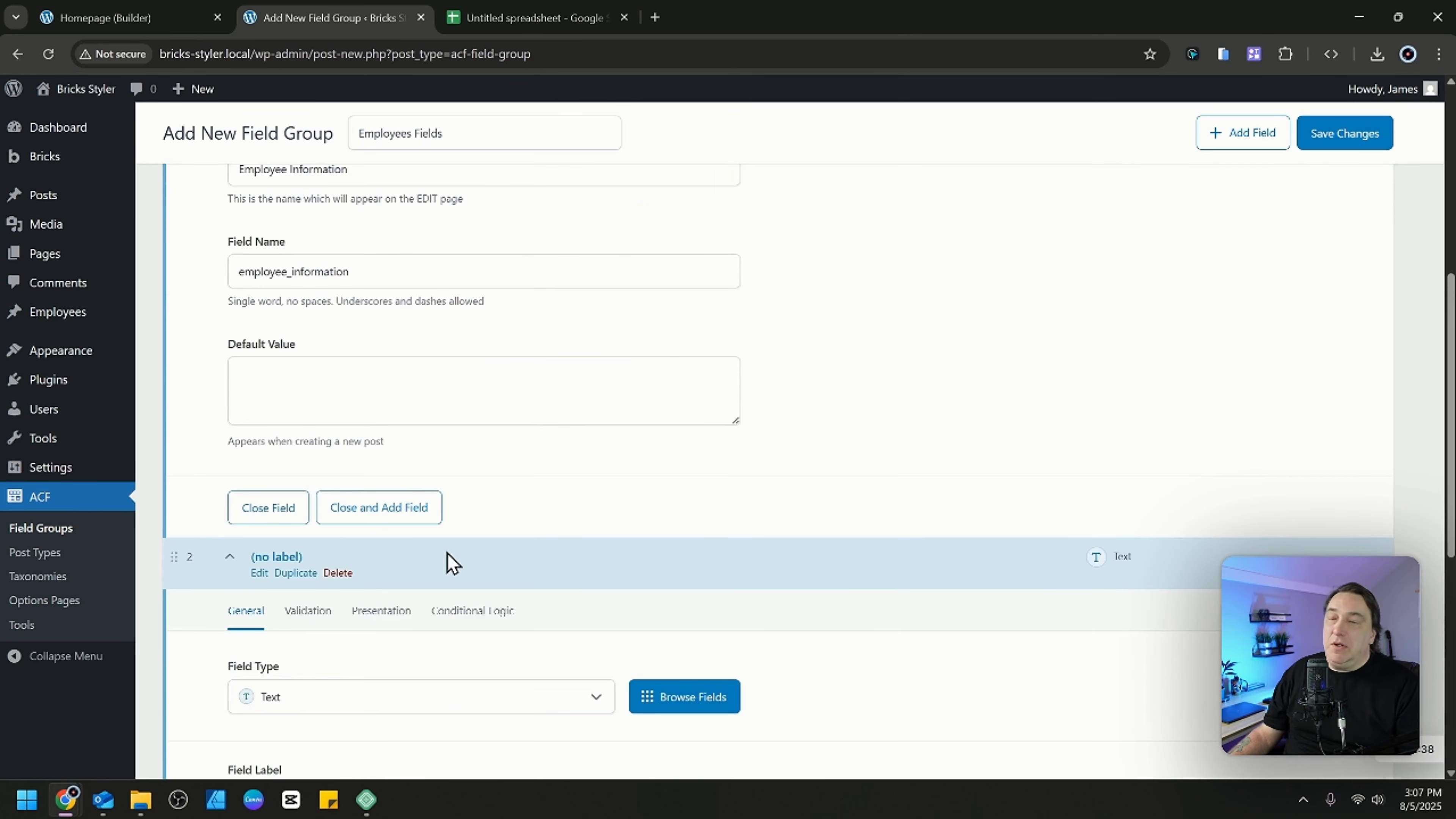
scroll(369, 652, "down", 4)
left_click(404, 471)
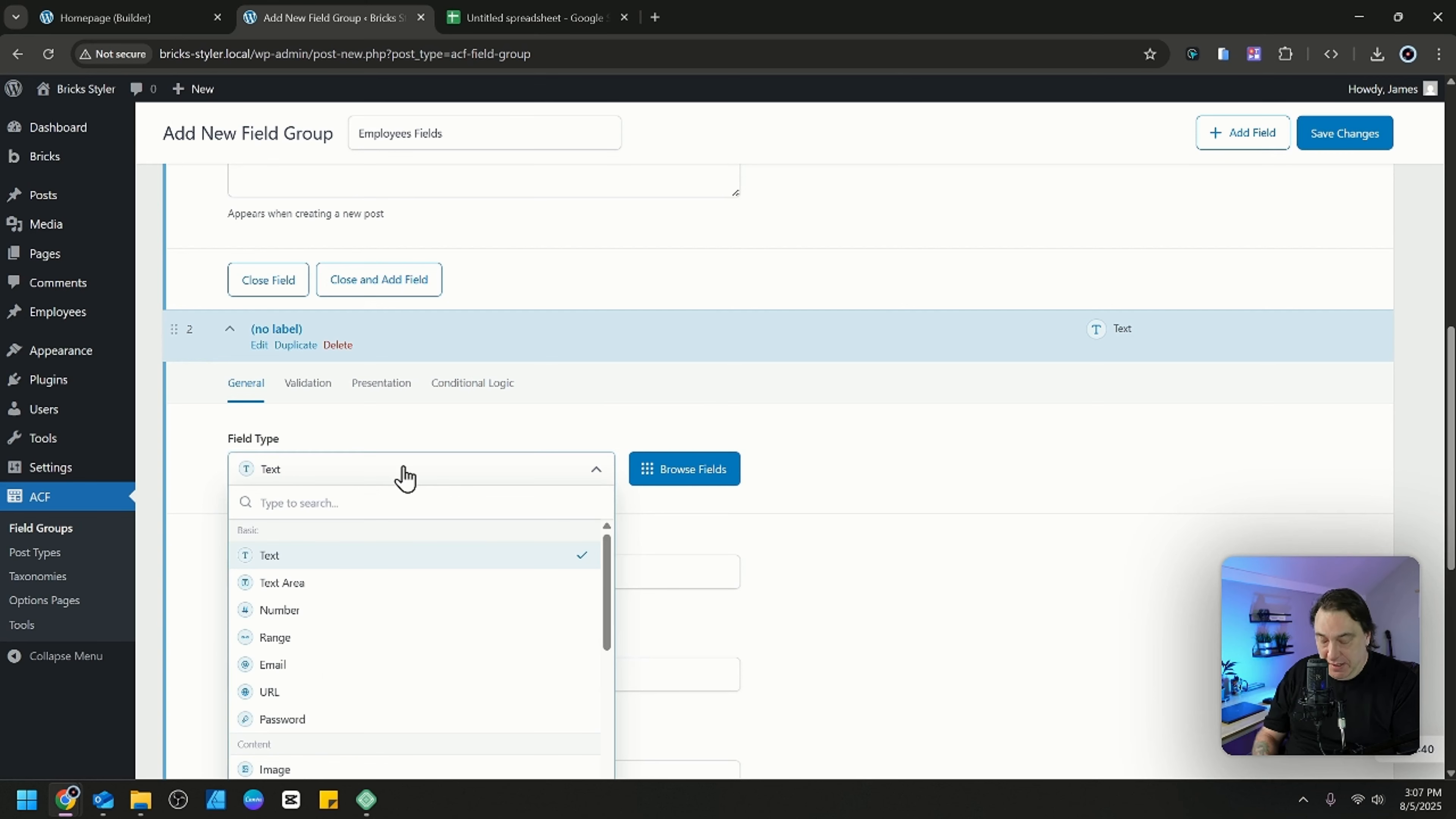
type("numb")
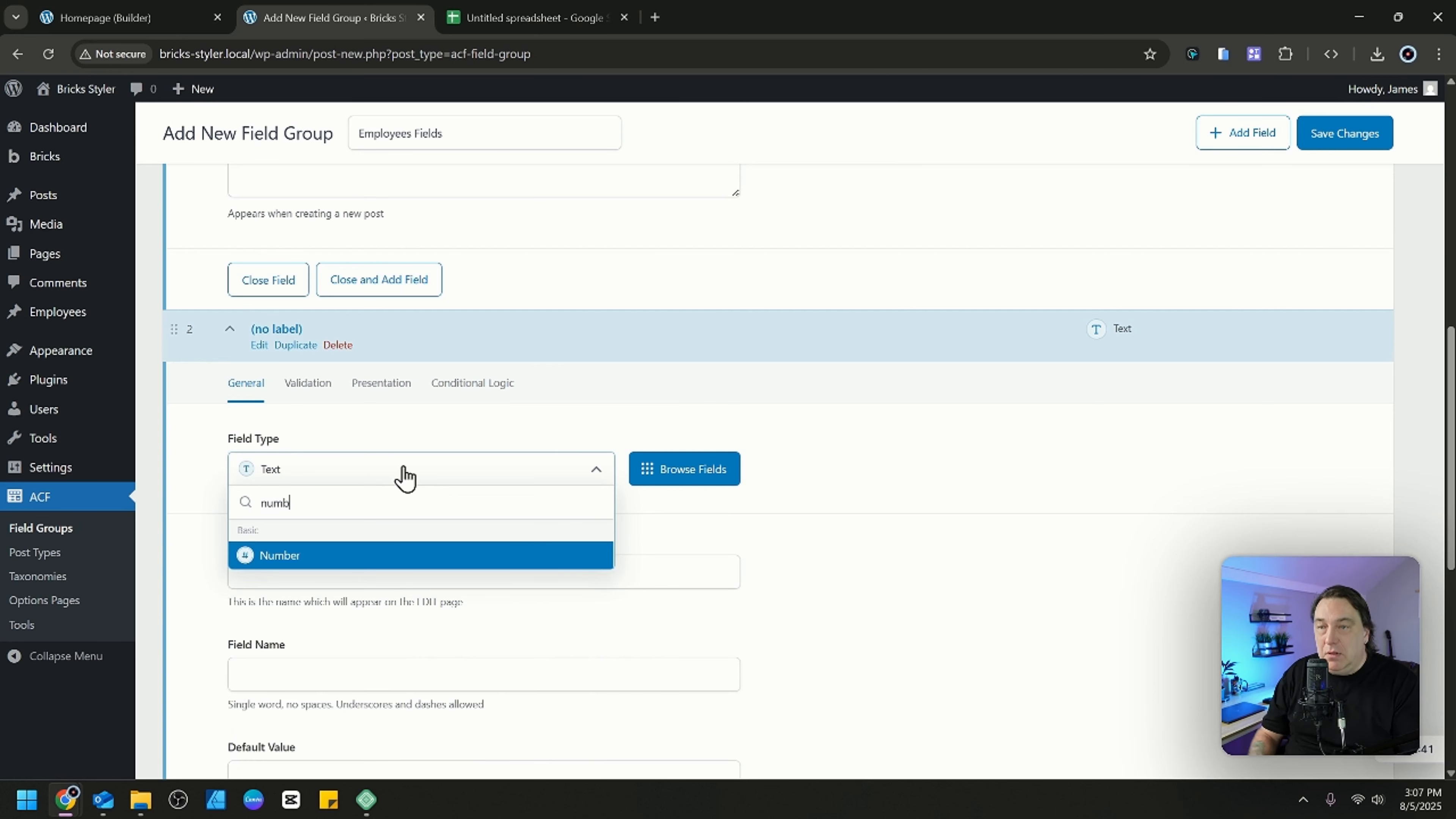
left_click(371, 557)
left_click(338, 573)
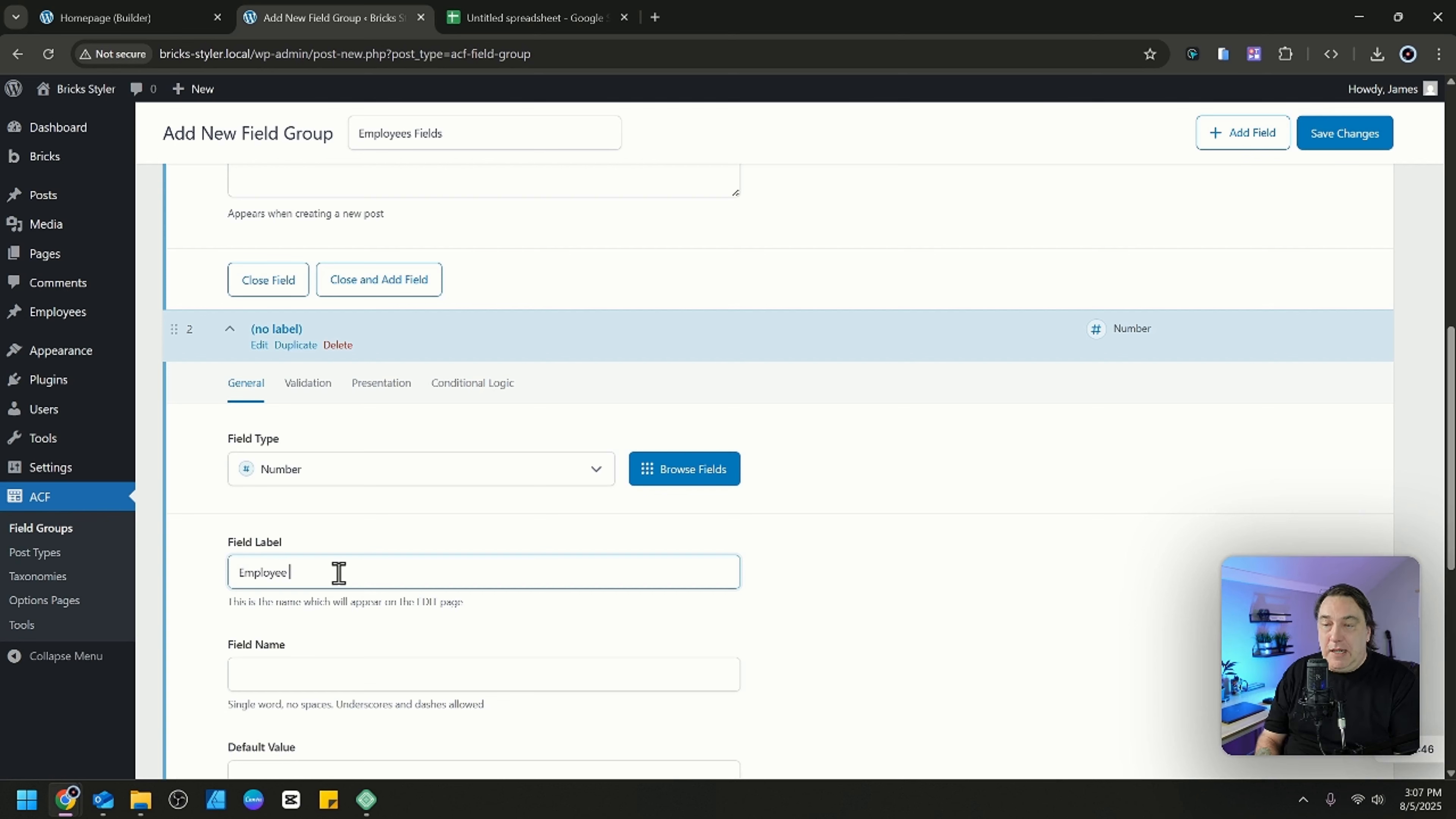
key("Tab")
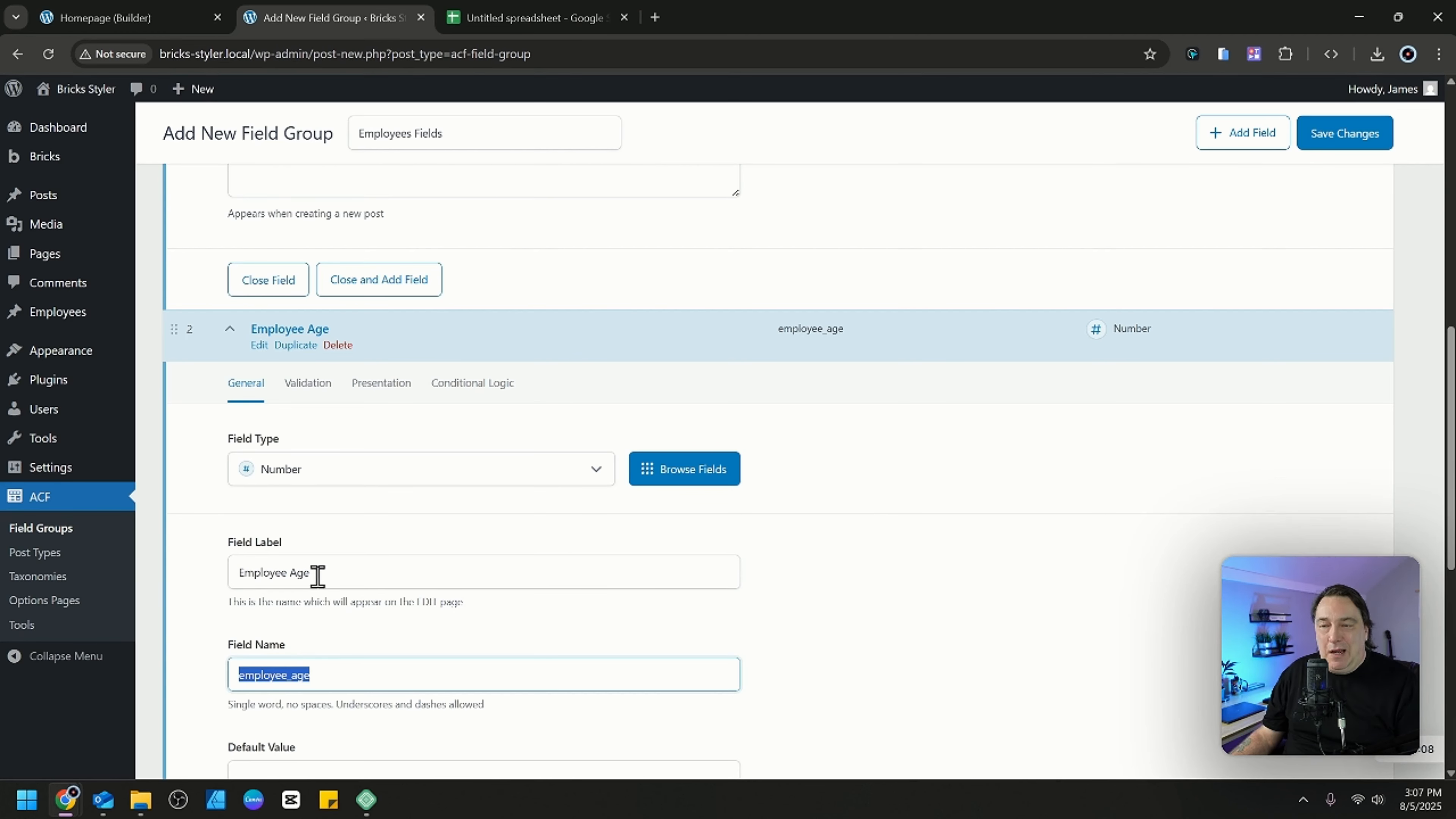
Change the number field's label to "How old is this dude?" and save the field group.
left_click_drag(312, 574, 228, 582)
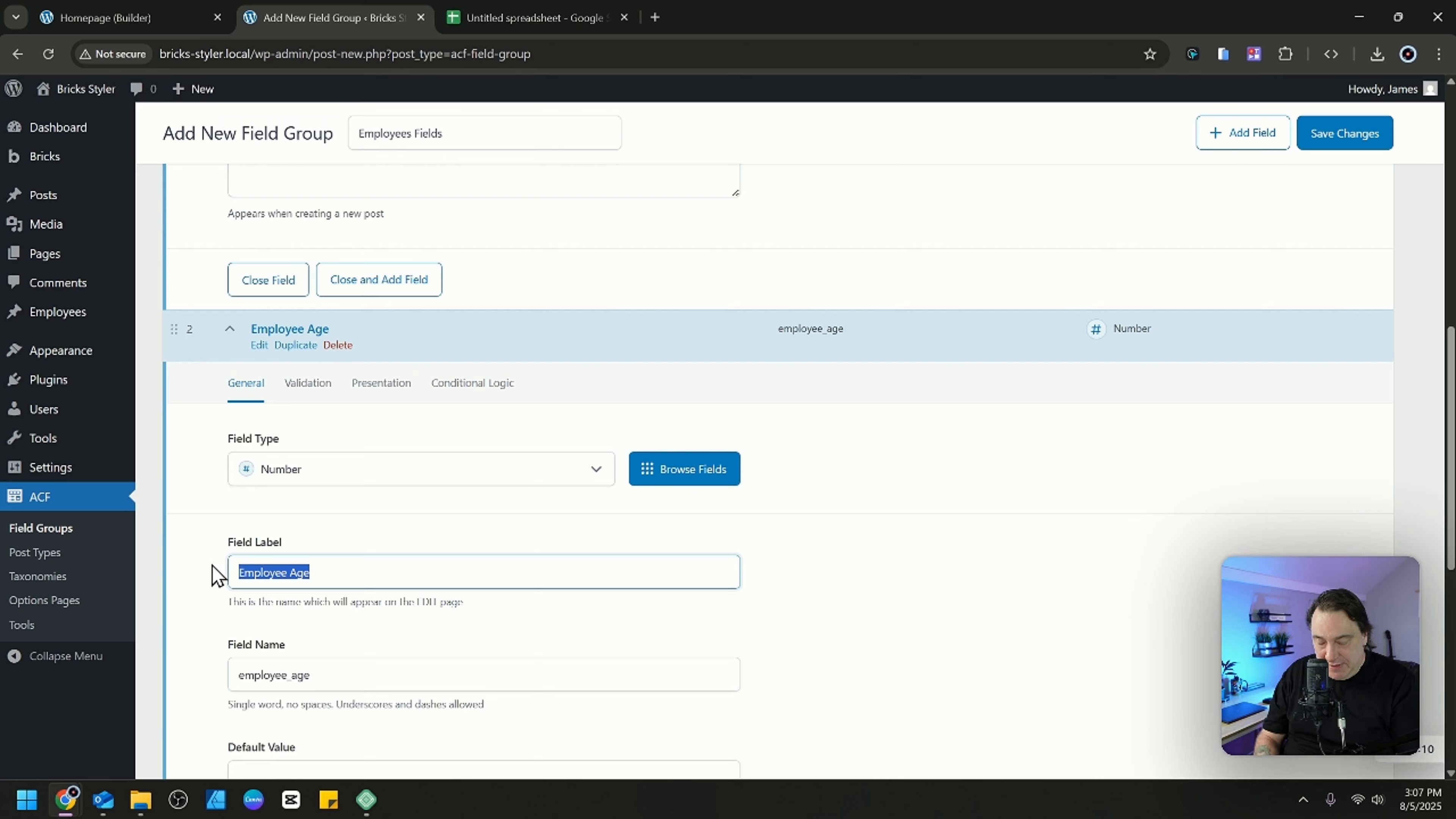
type("Ho")
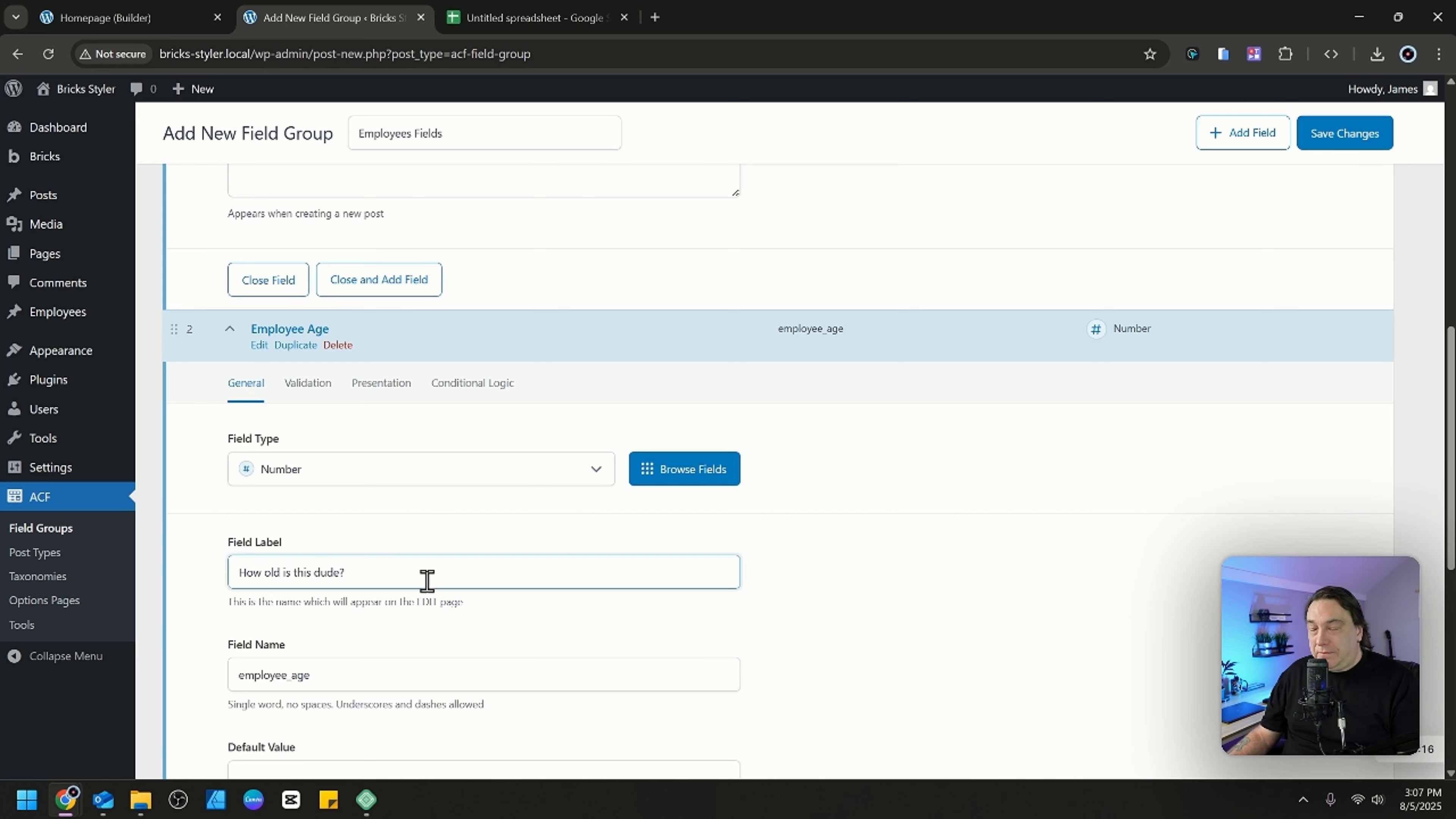
left_click(1360, 136)
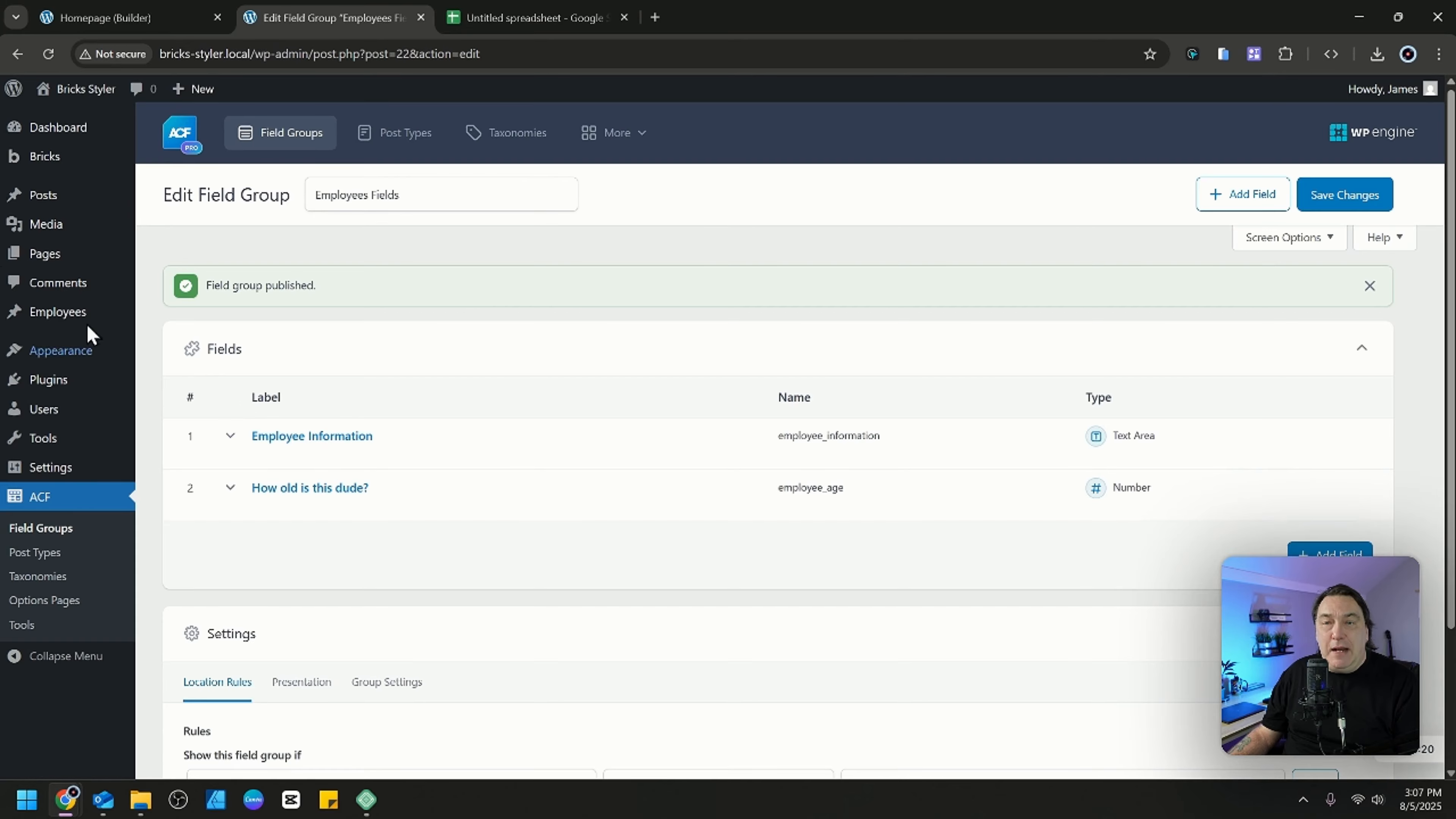
Open a blank new employee entry to check whether the custom fields are shown.
mouse_move(55, 318)
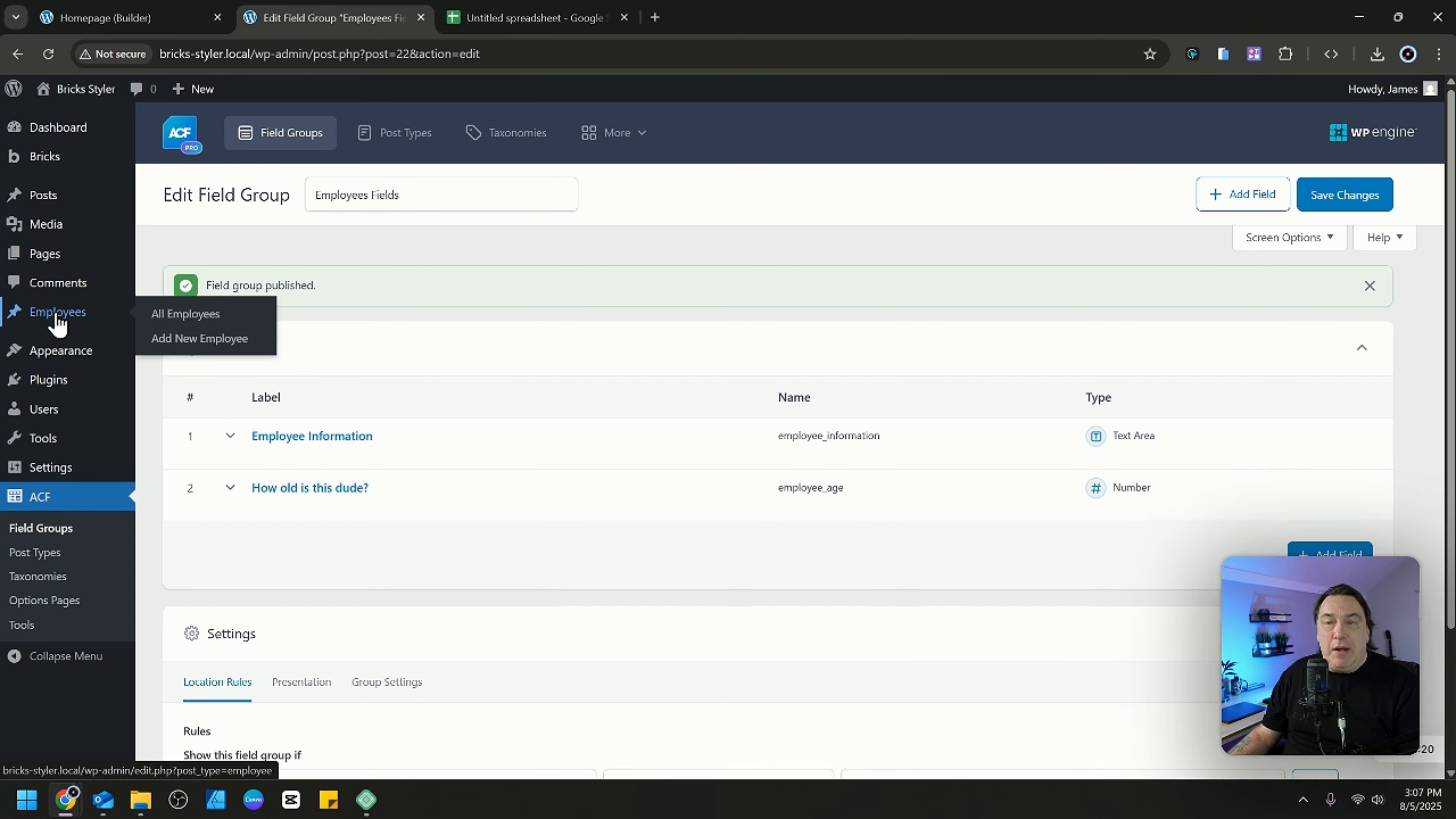
left_click(218, 342)
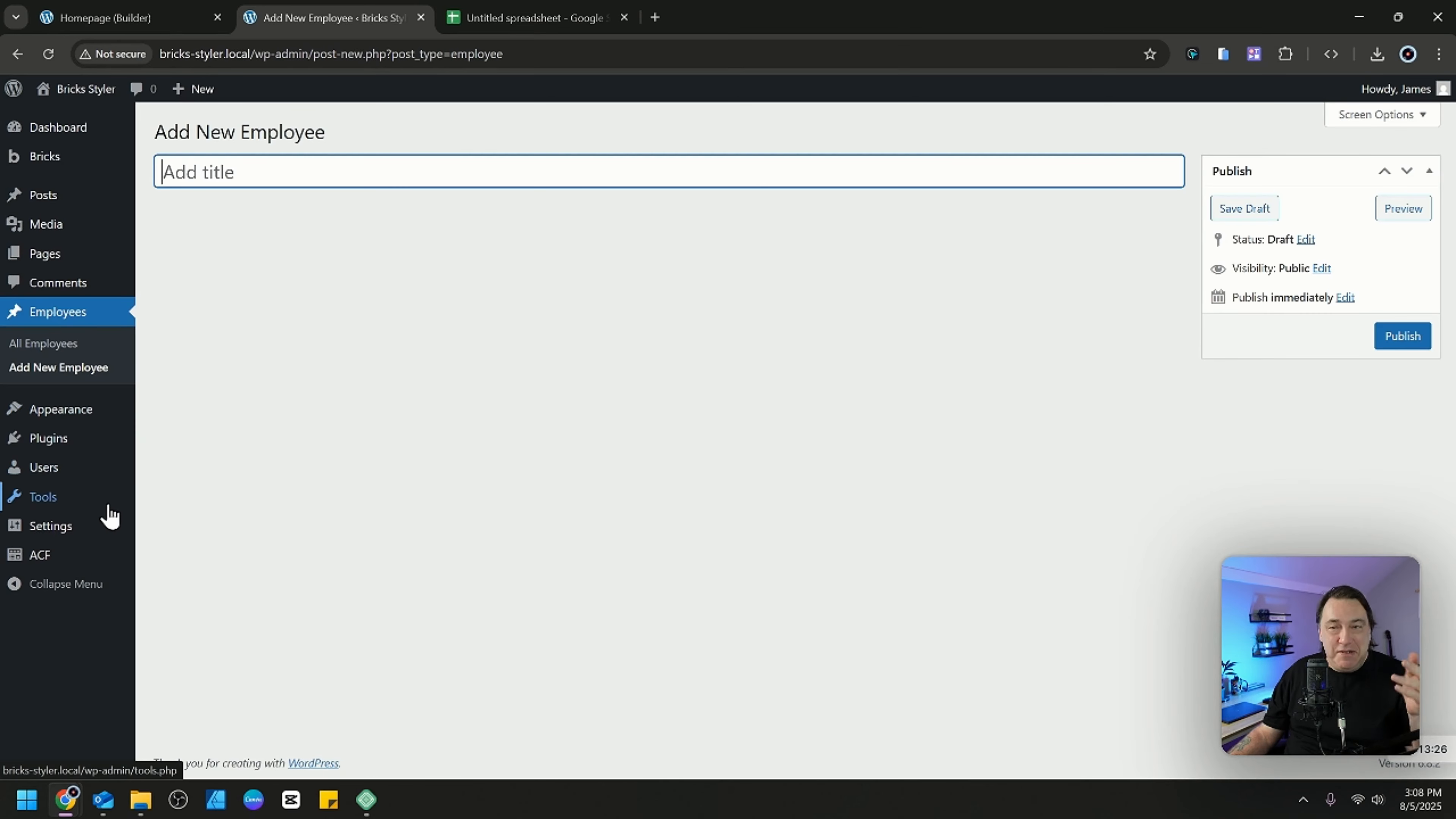
Set the Employees Fields group's location rule to Post Type is equal to Employee and save the field group.
mouse_move(81, 542)
mouse_move(72, 573)
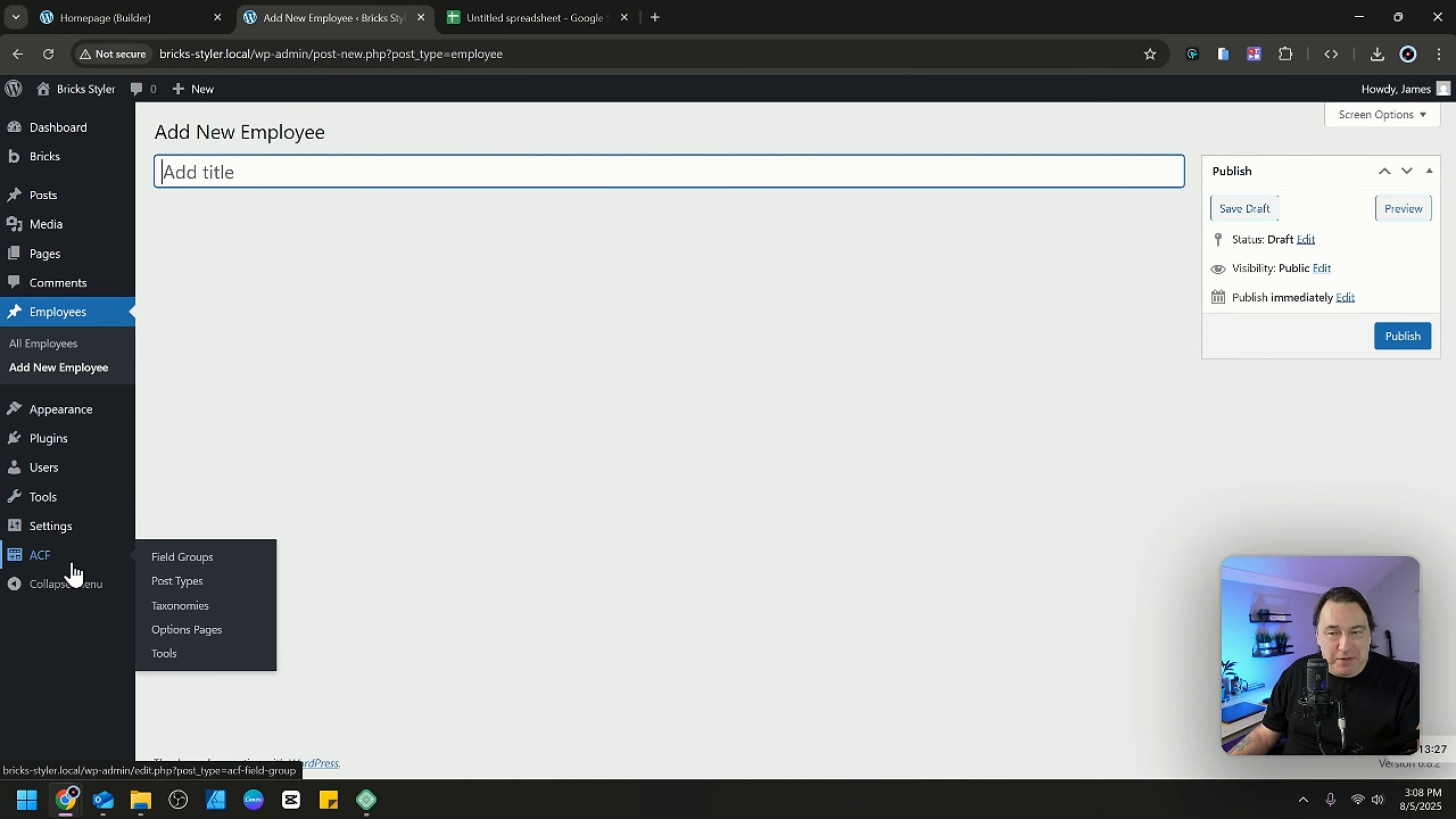
left_click(164, 557)
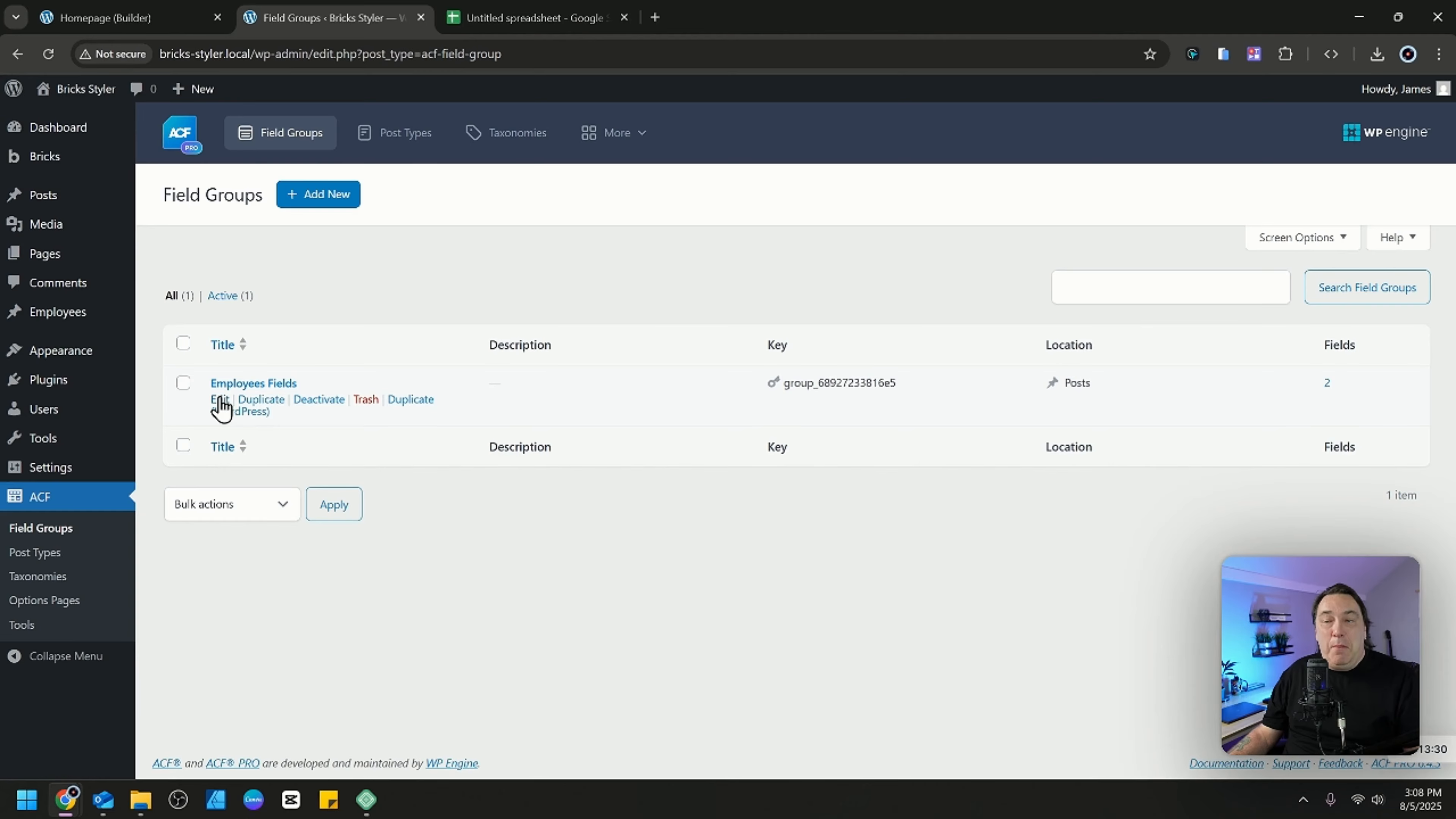
left_click(222, 402)
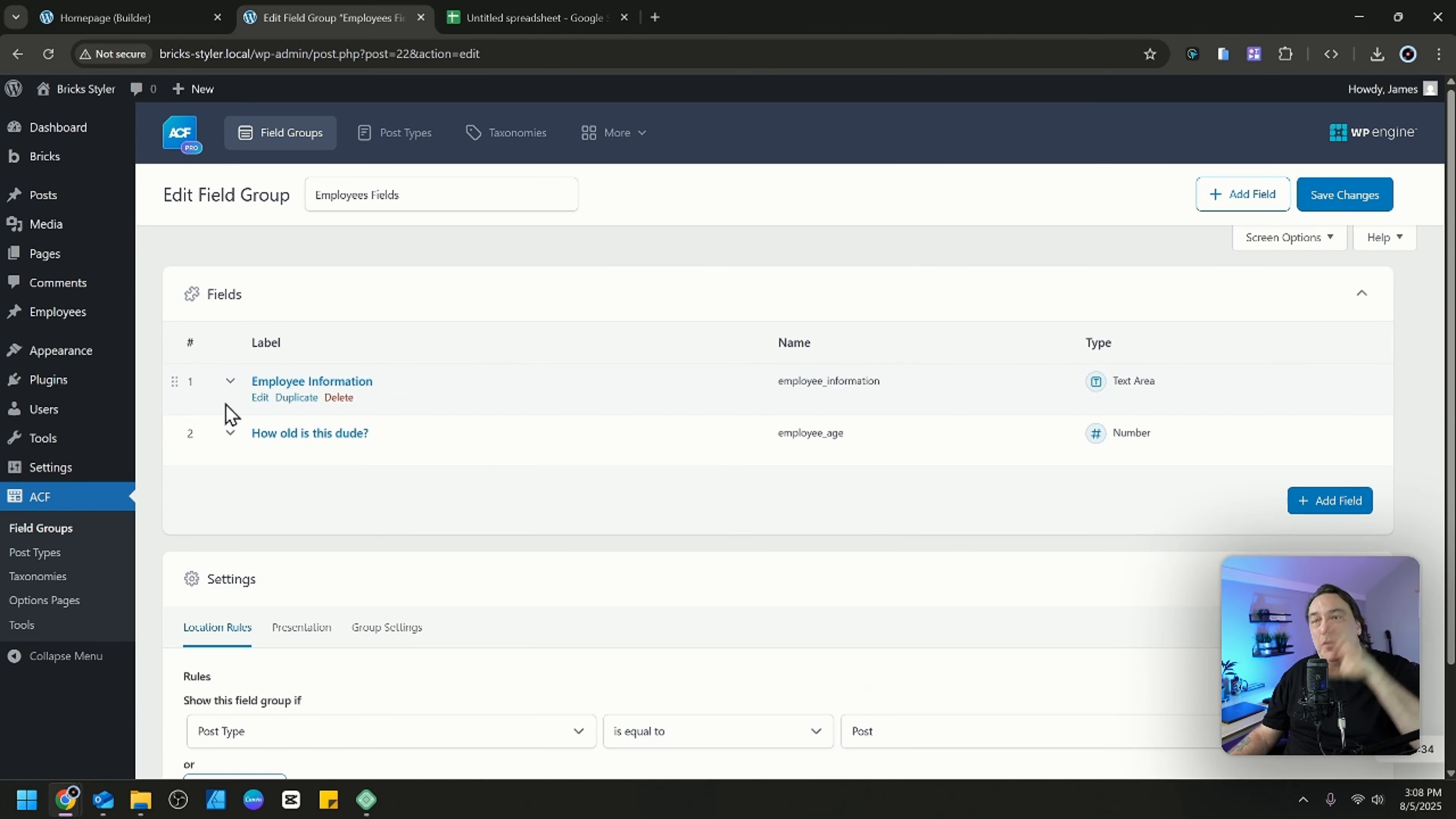
scroll(260, 465, "down", 2)
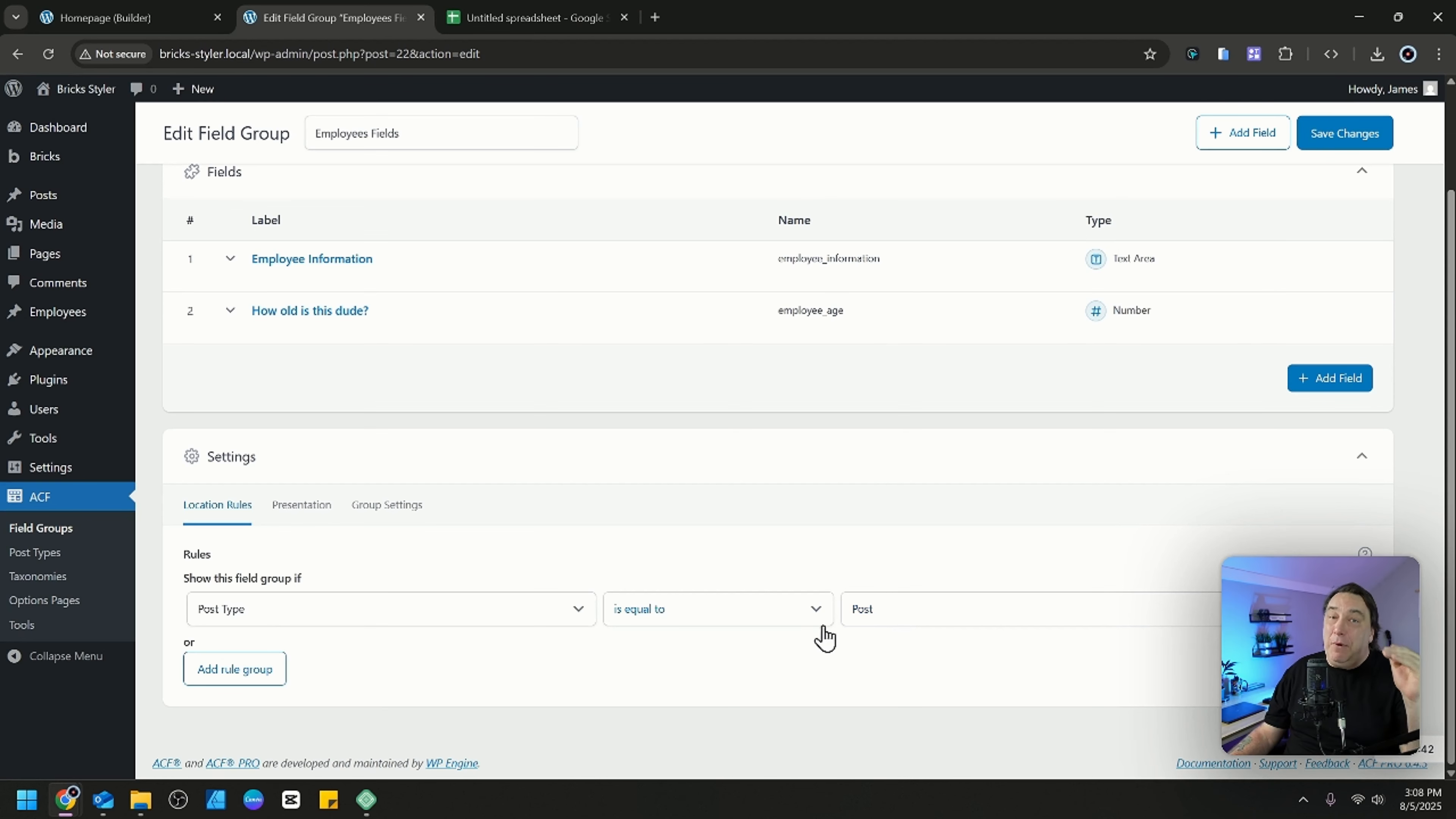
left_click(906, 610)
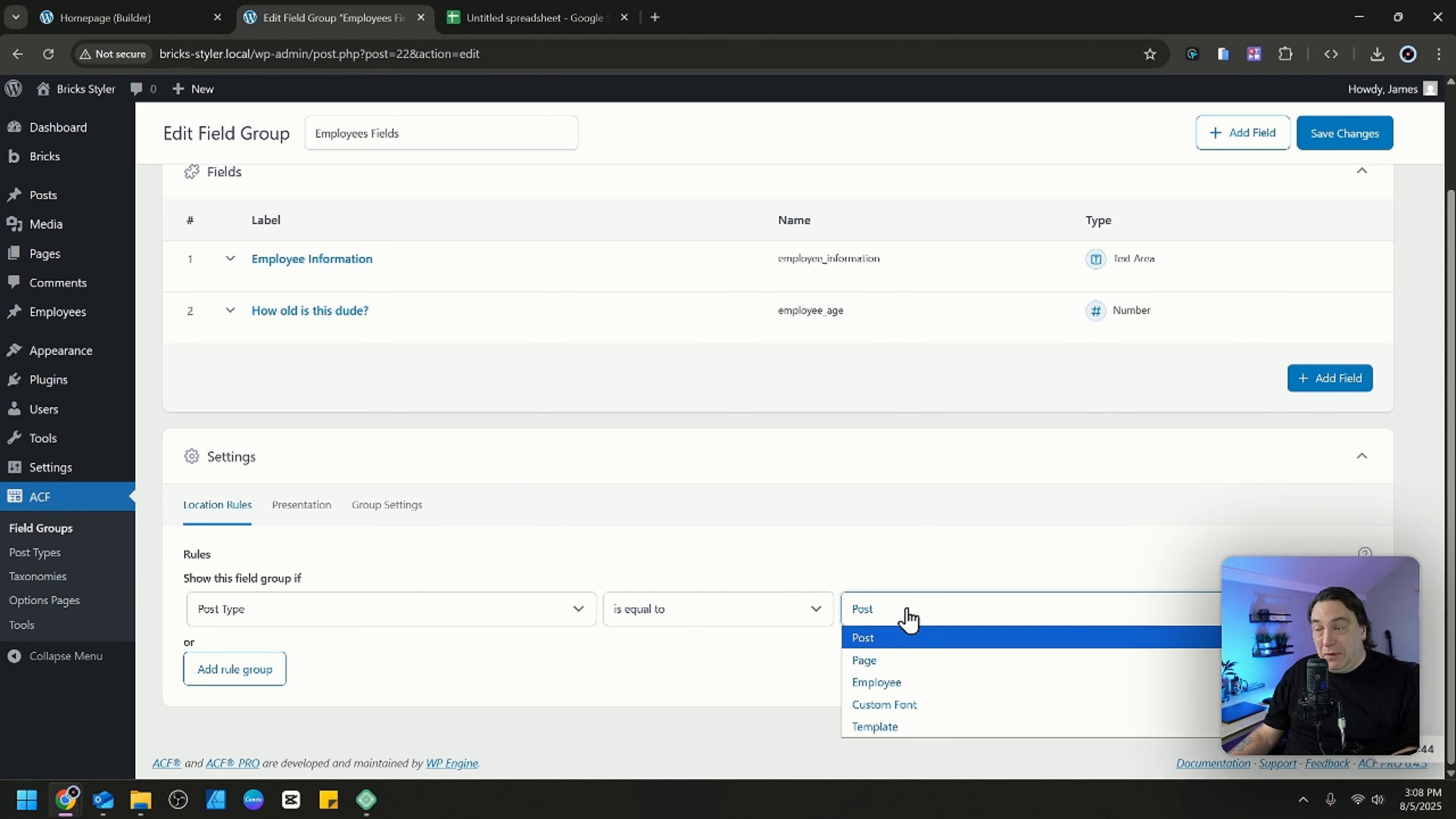
left_click(915, 686)
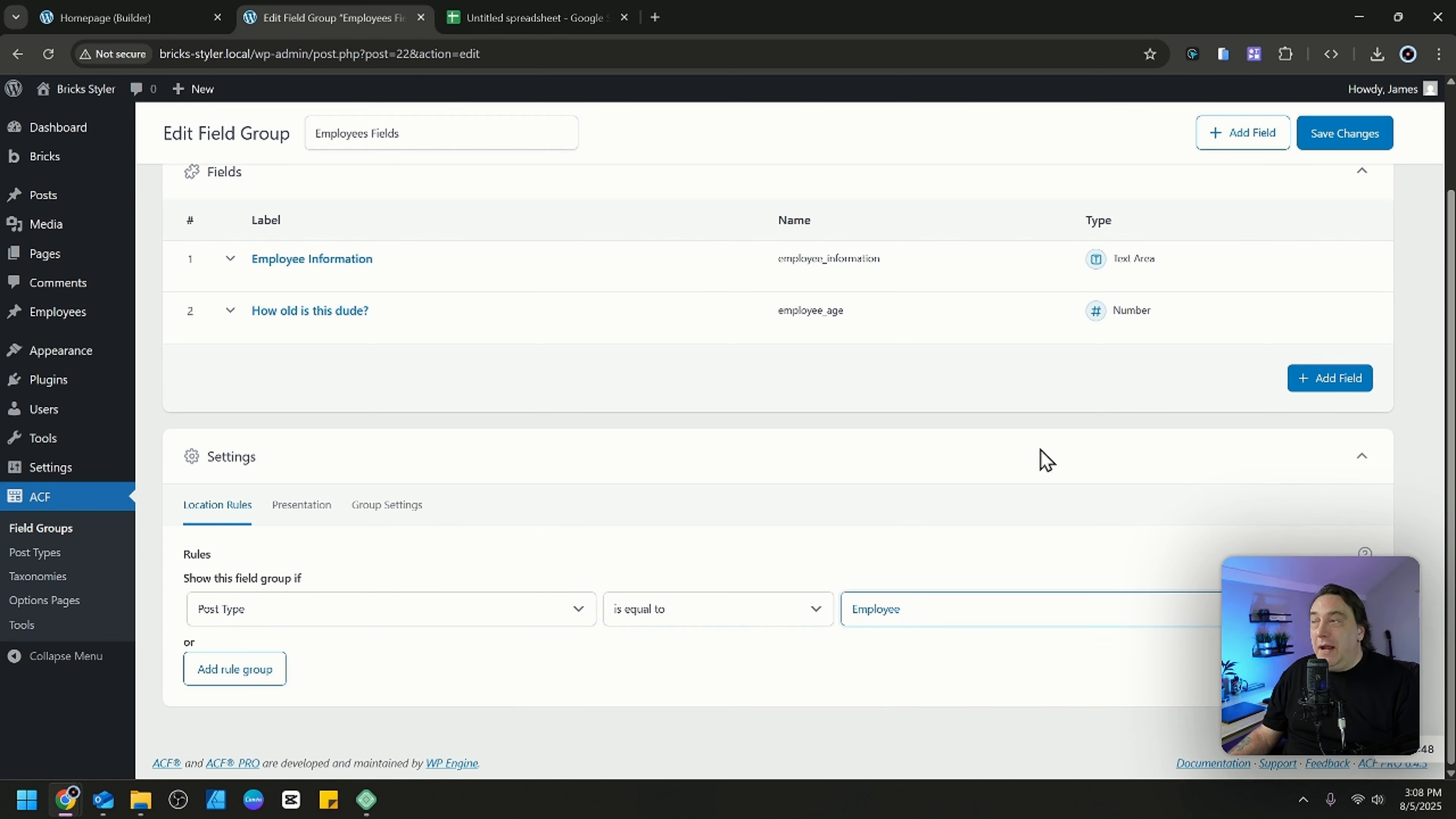
left_click(1336, 144)
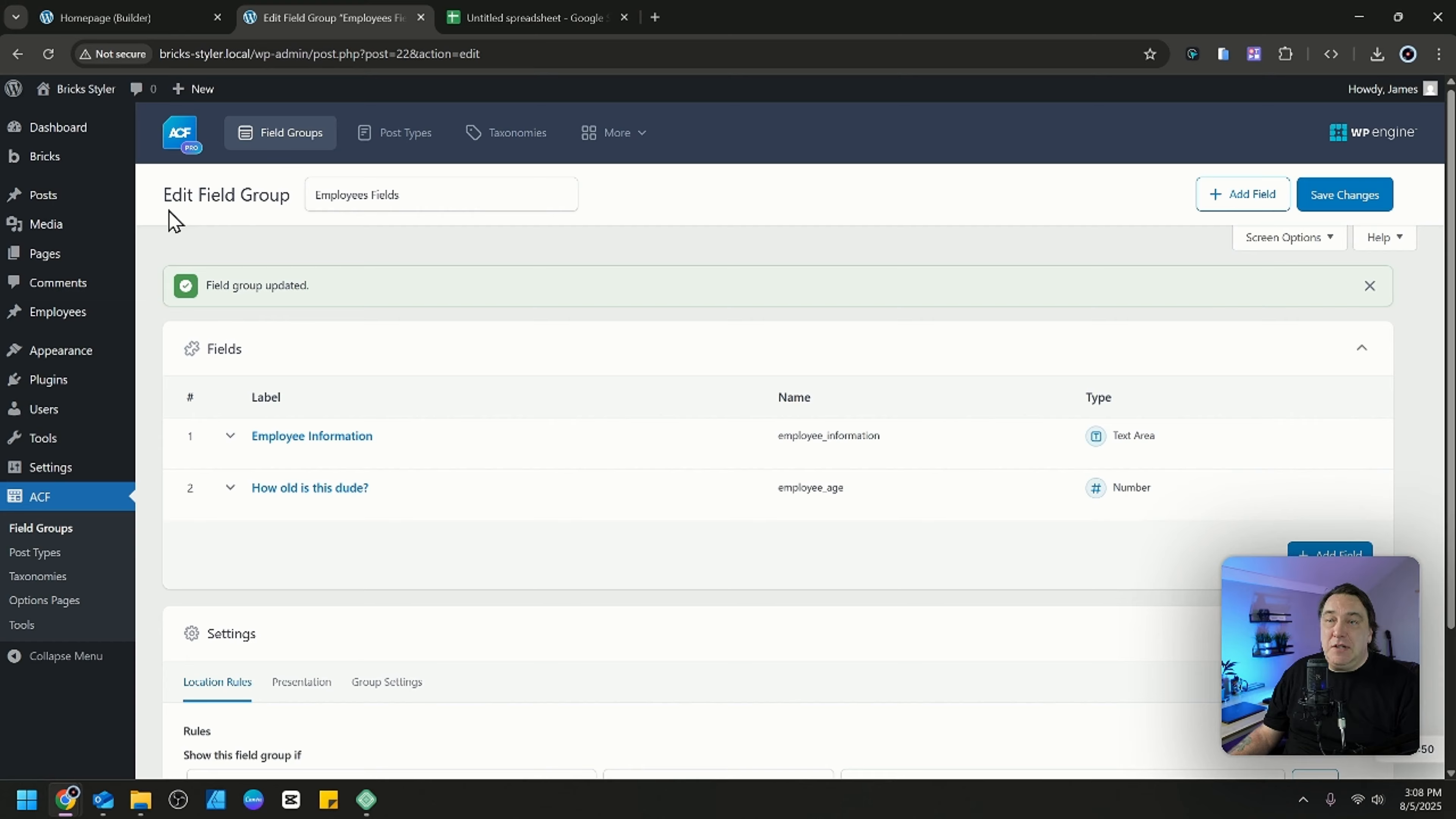
mouse_move(54, 159)
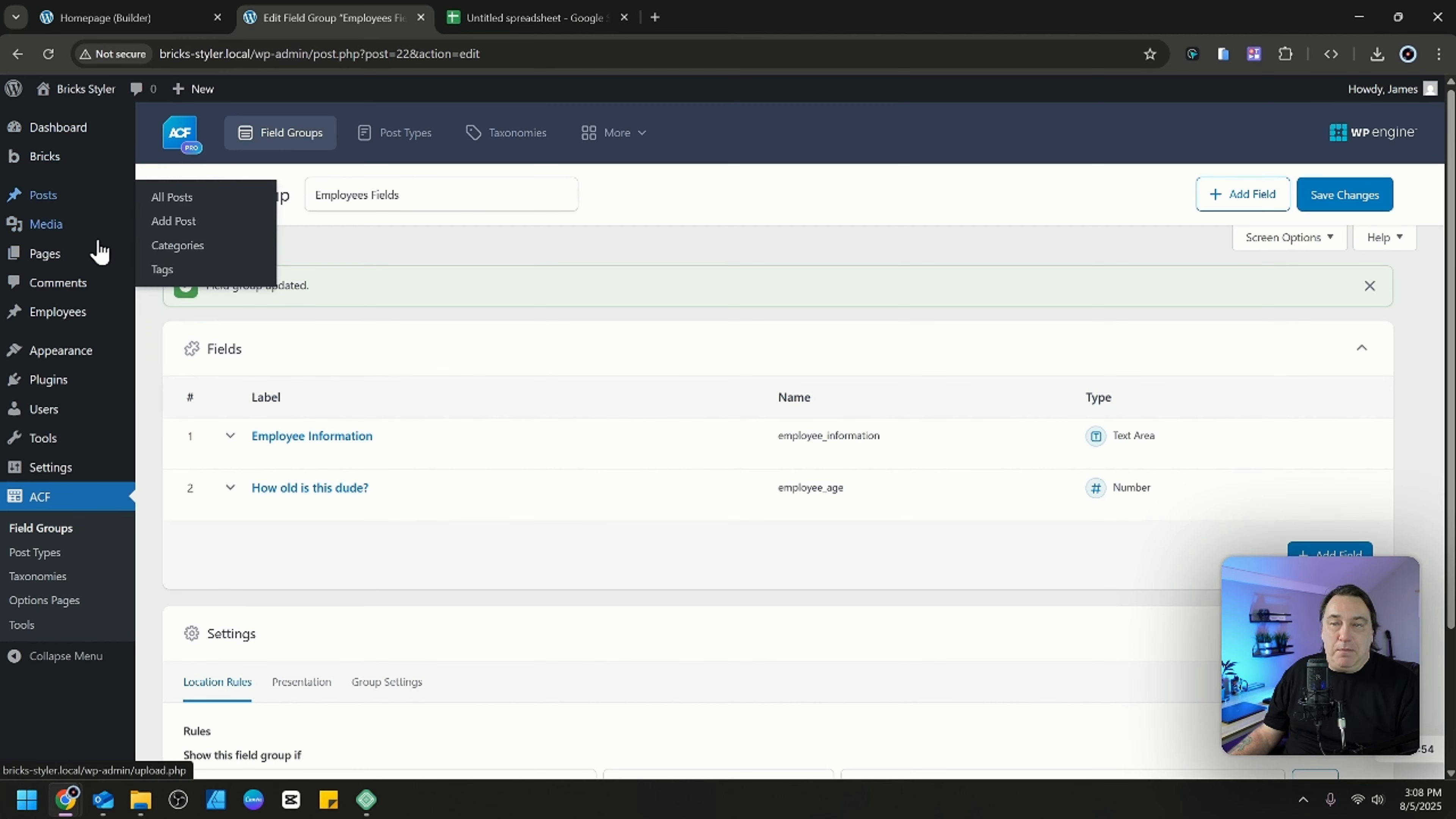
mouse_move(70, 324)
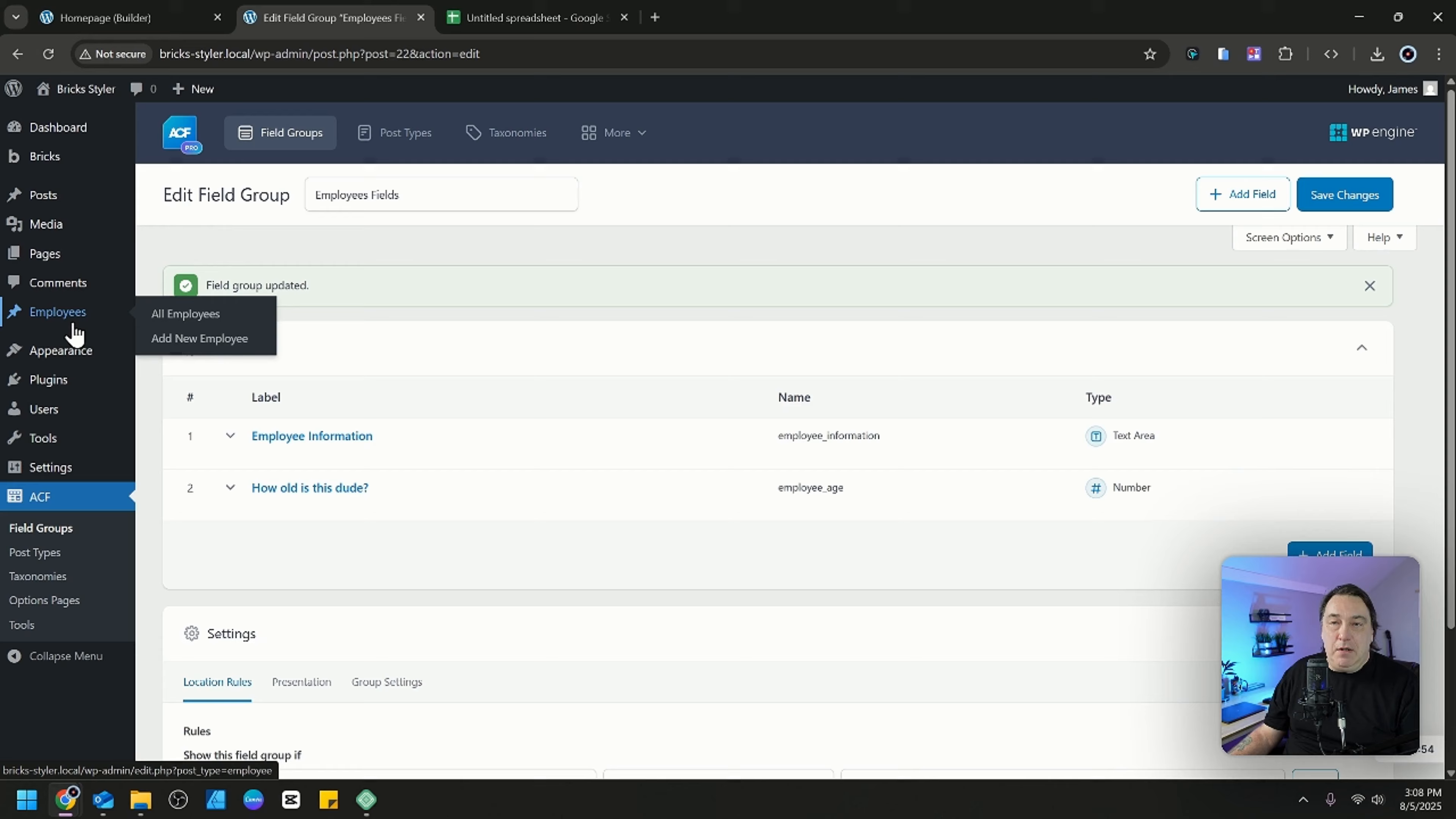
left_click(213, 343)
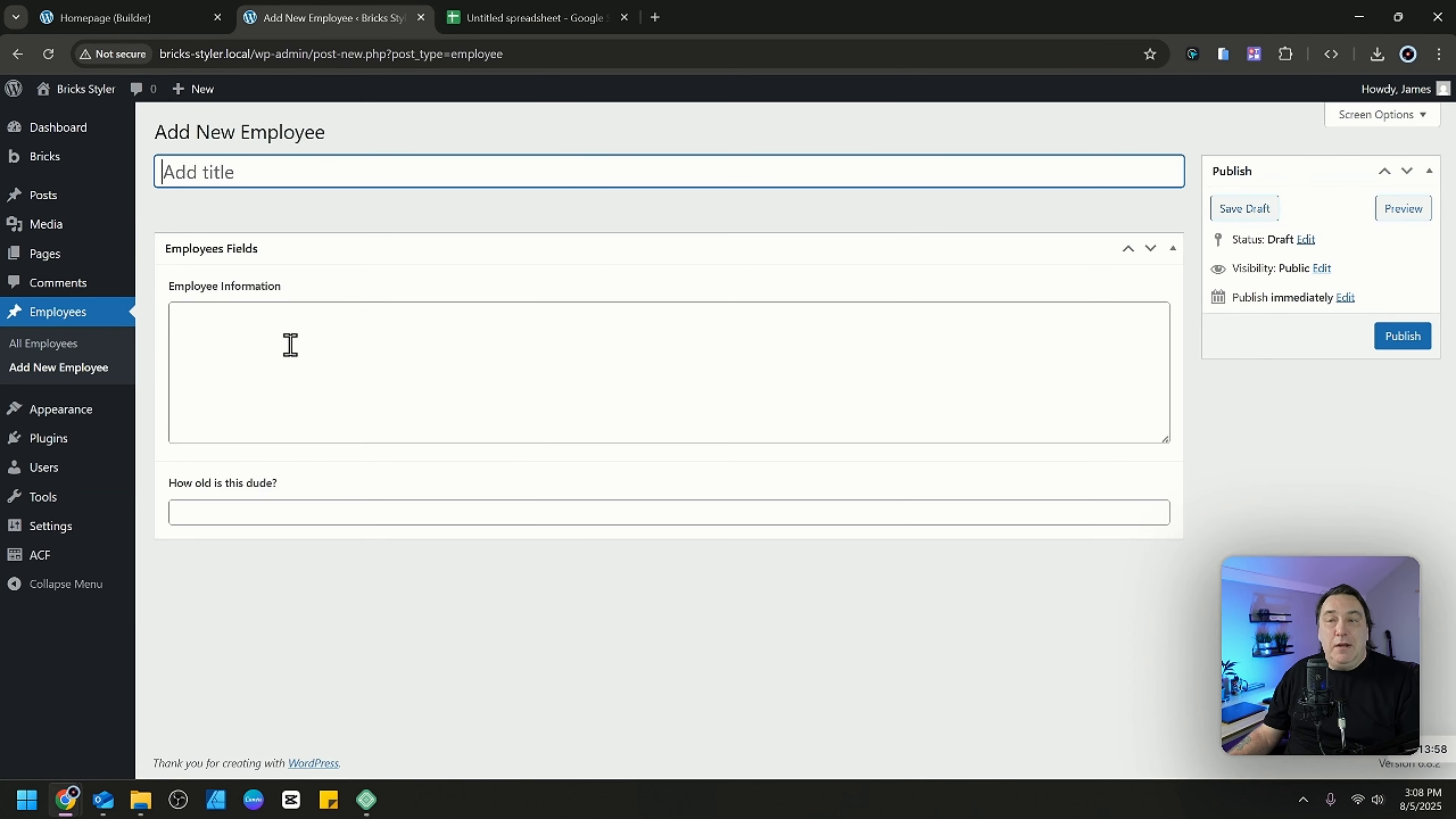
left_click(261, 339)
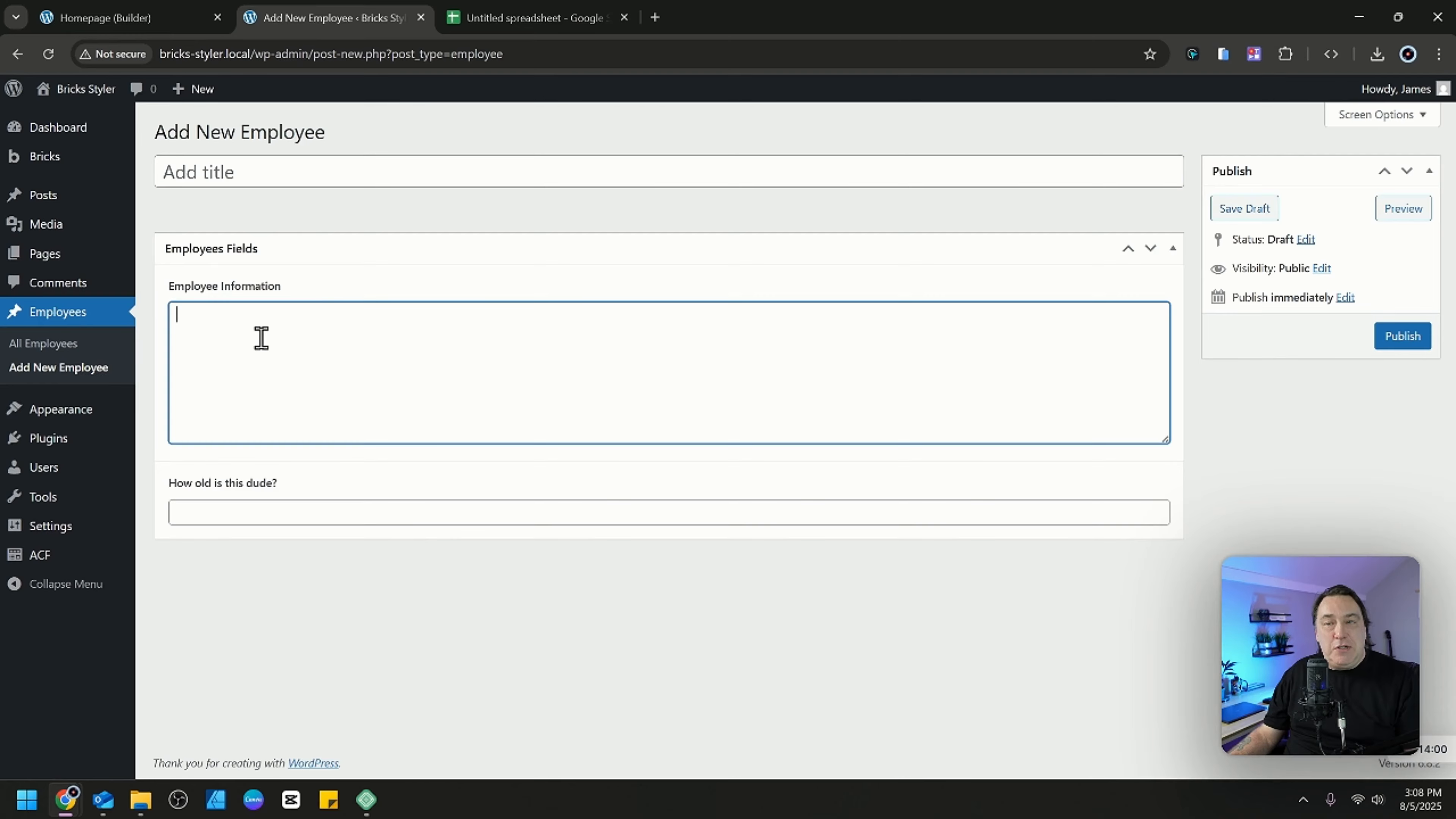
left_click(284, 168)
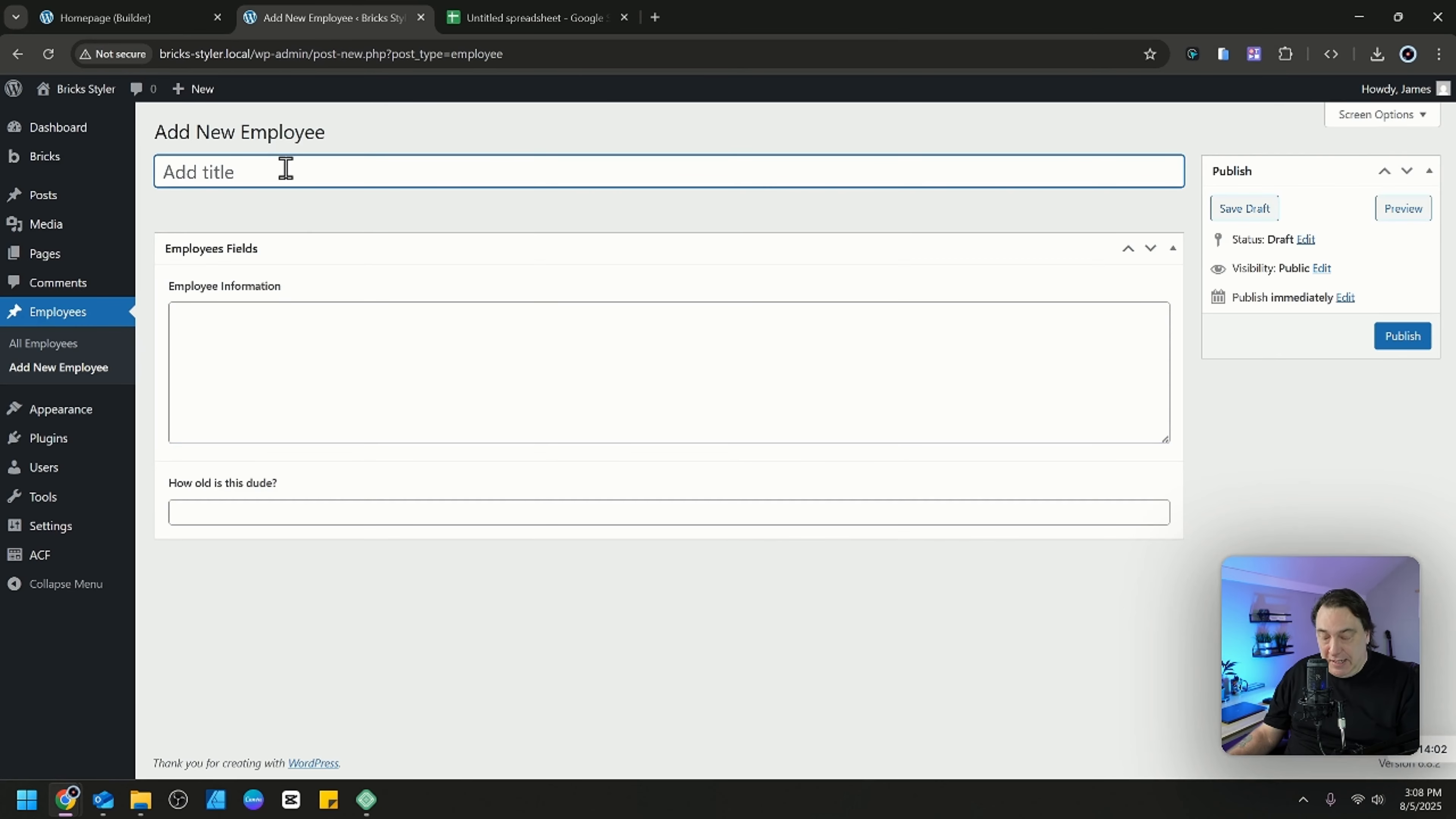
type("John")
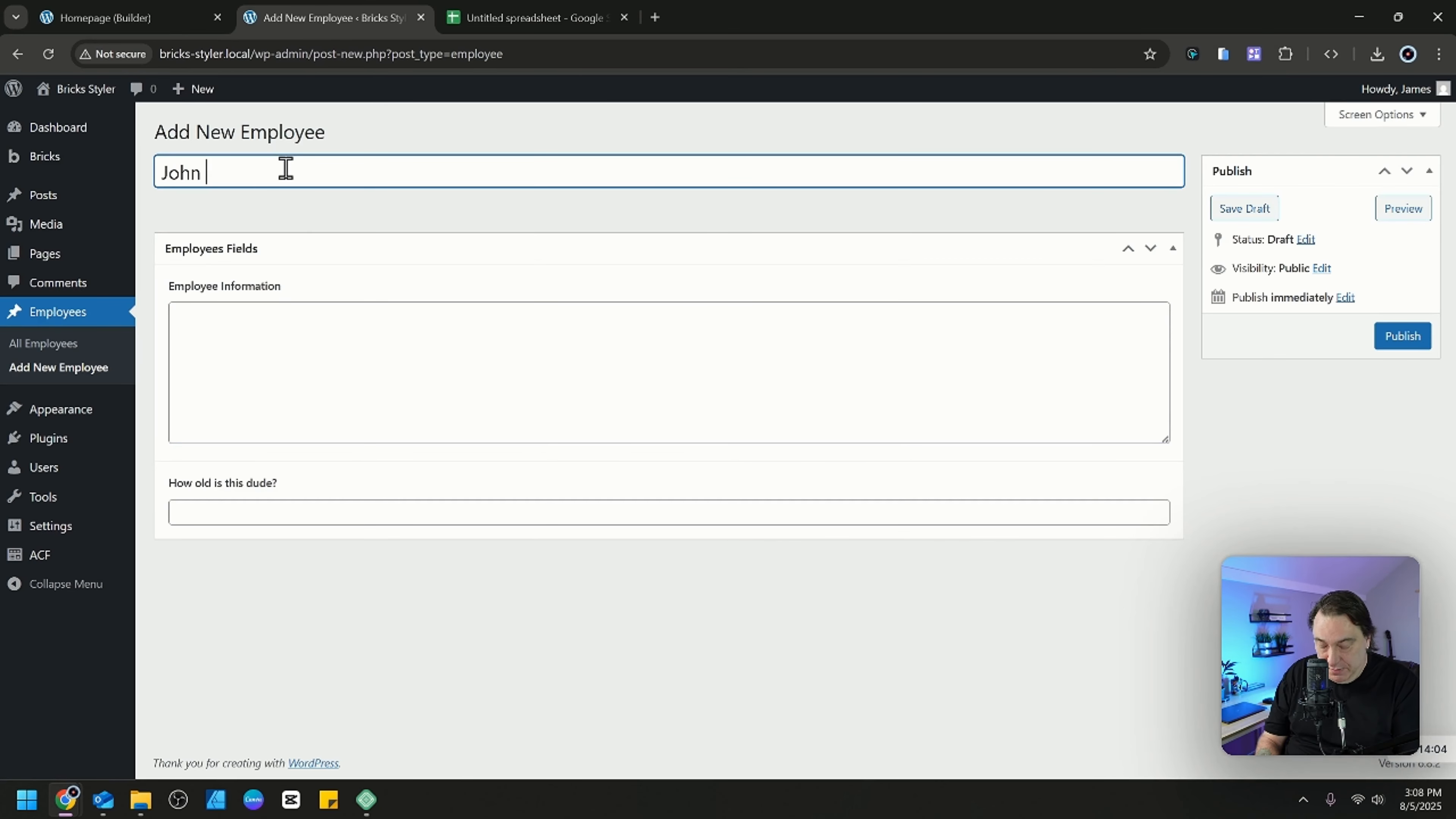
type(" Cqarpenter")
key("Tab")
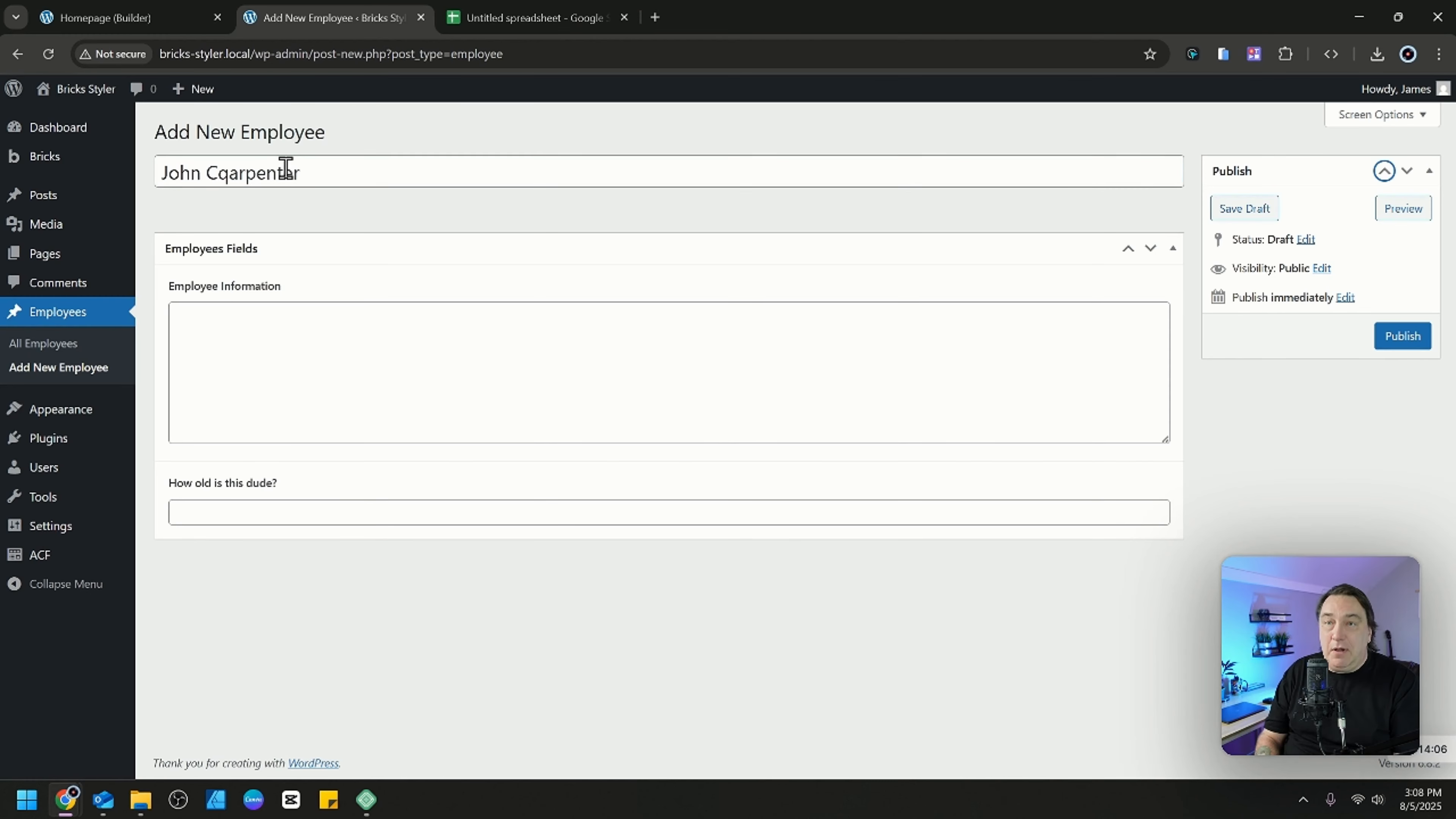
left_click_drag(229, 174, 236, 175)
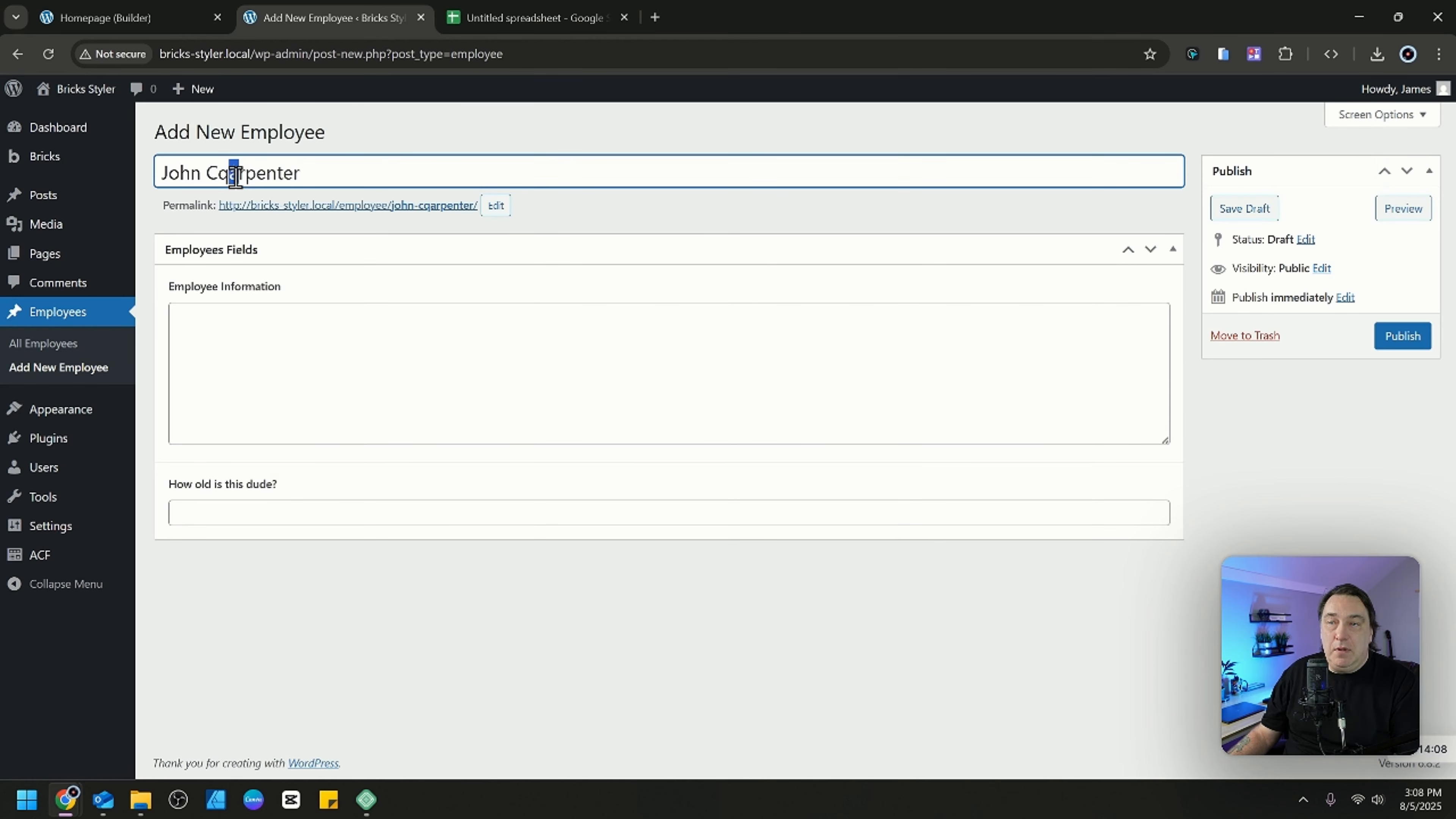
left_click(229, 175)
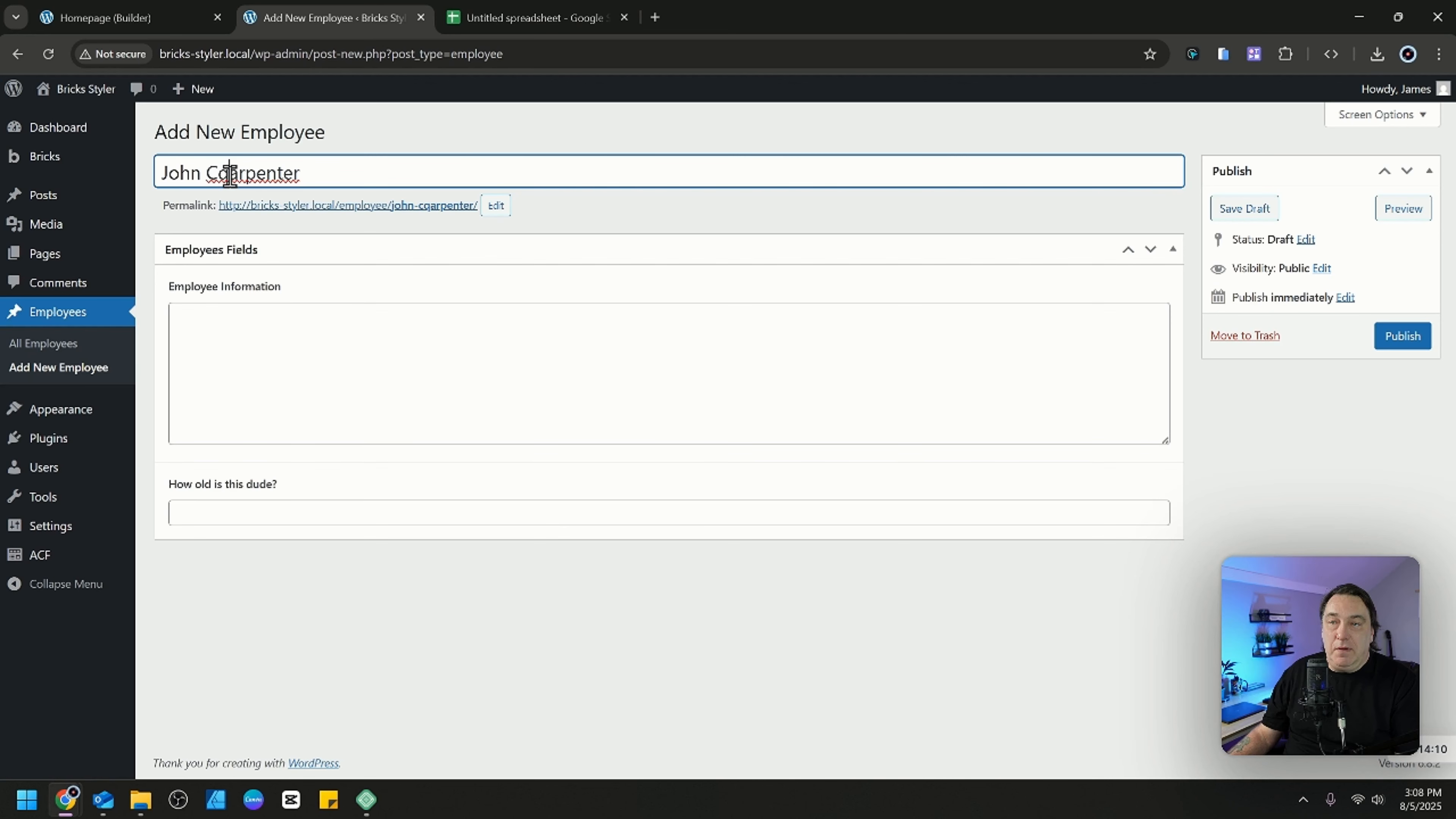
key("BackSpace")
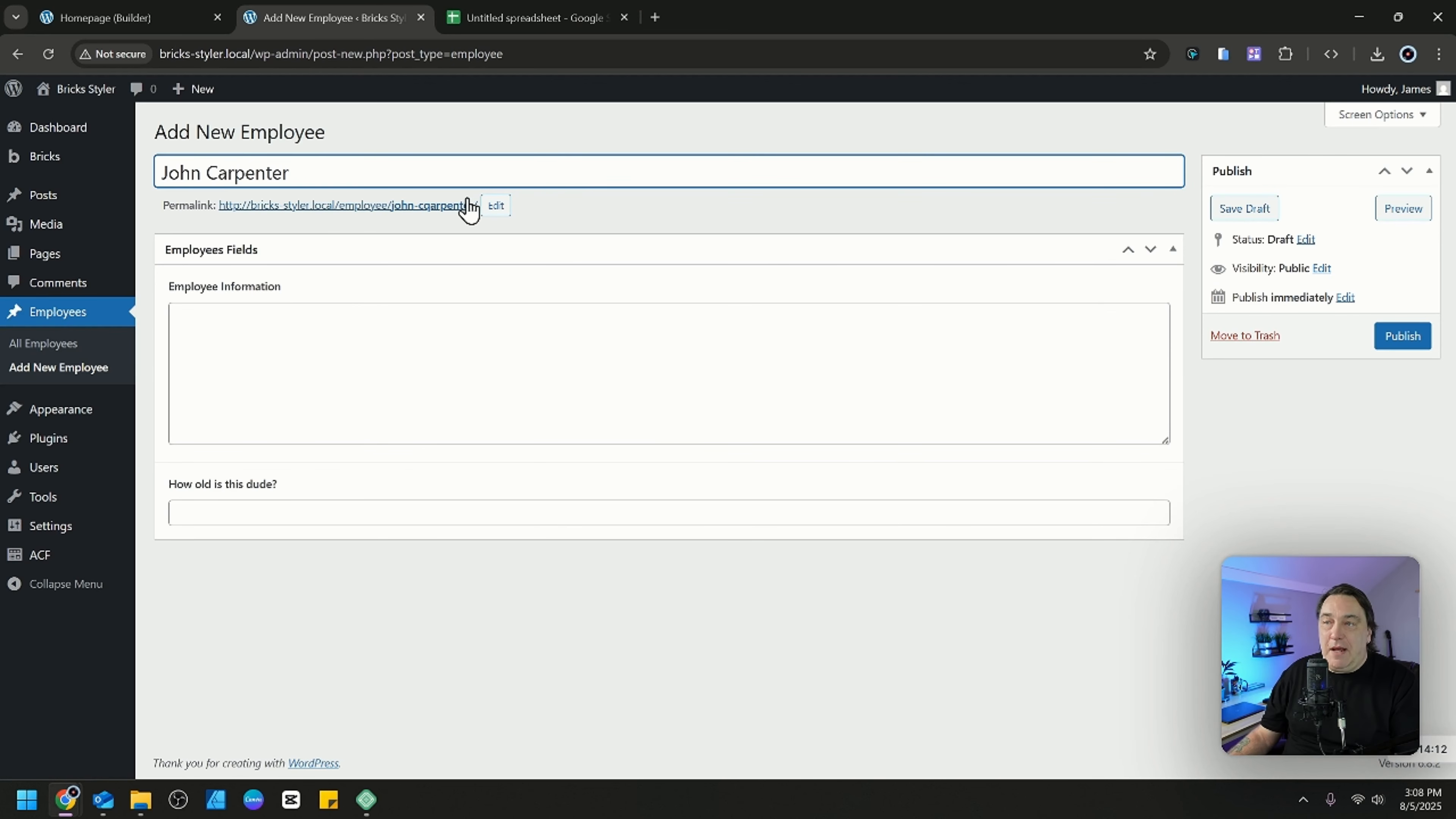
Clear the misspelled permalink slug and confirm it to regenerate the slug from the corrected title.
left_click(496, 205)
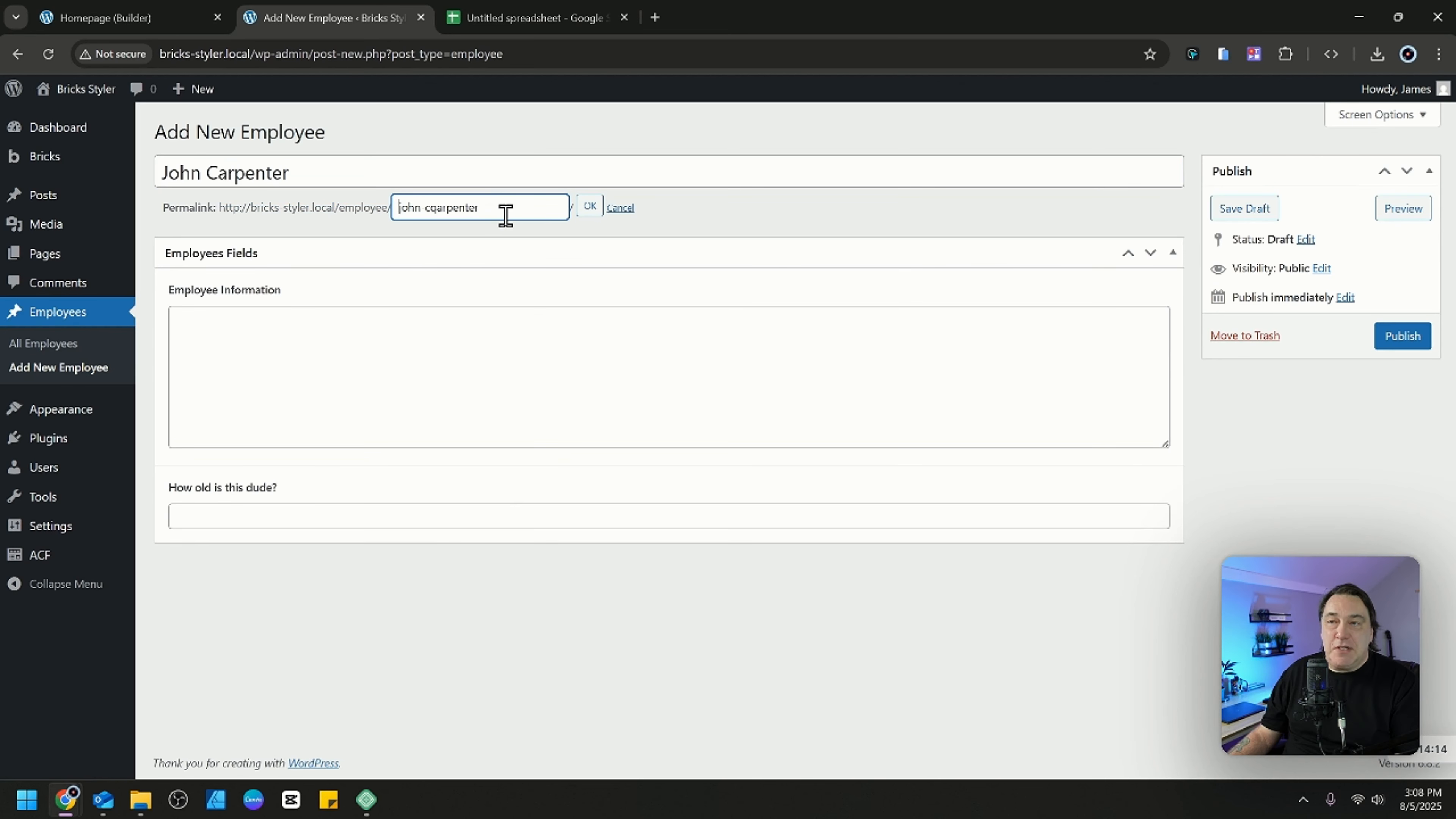
left_click_drag(501, 214, 393, 208)
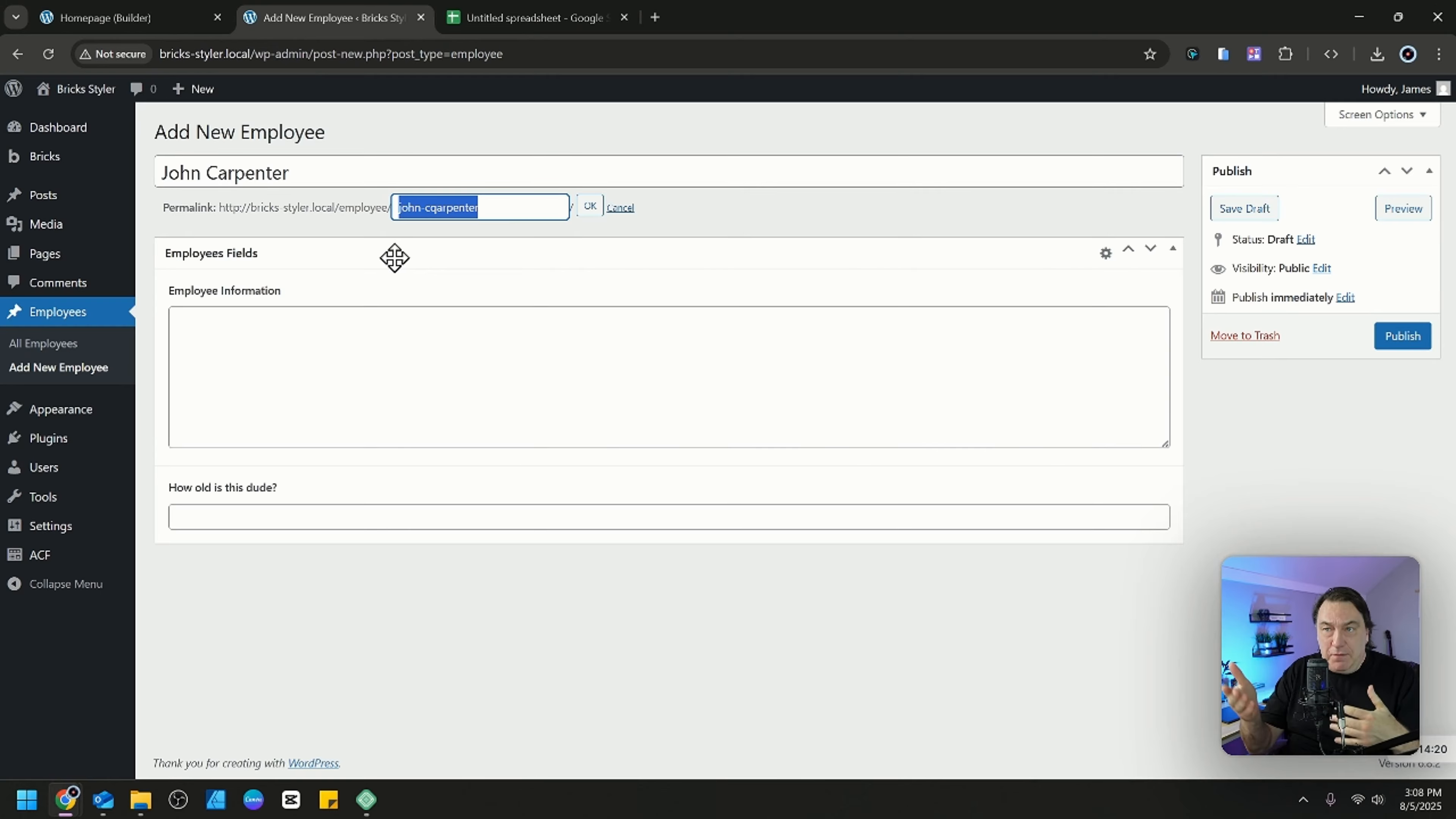
key("BackSpace")
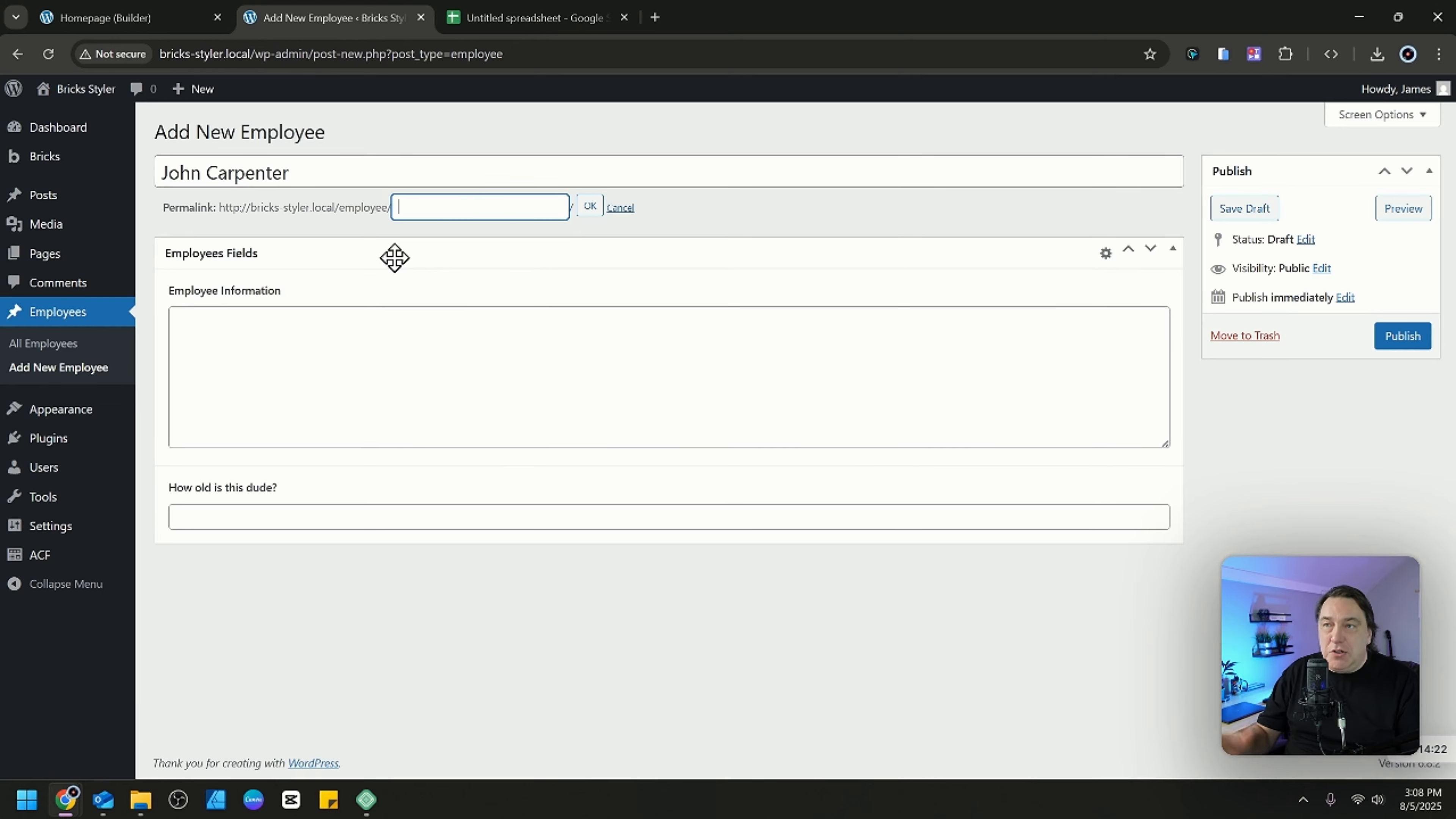
left_click(586, 209)
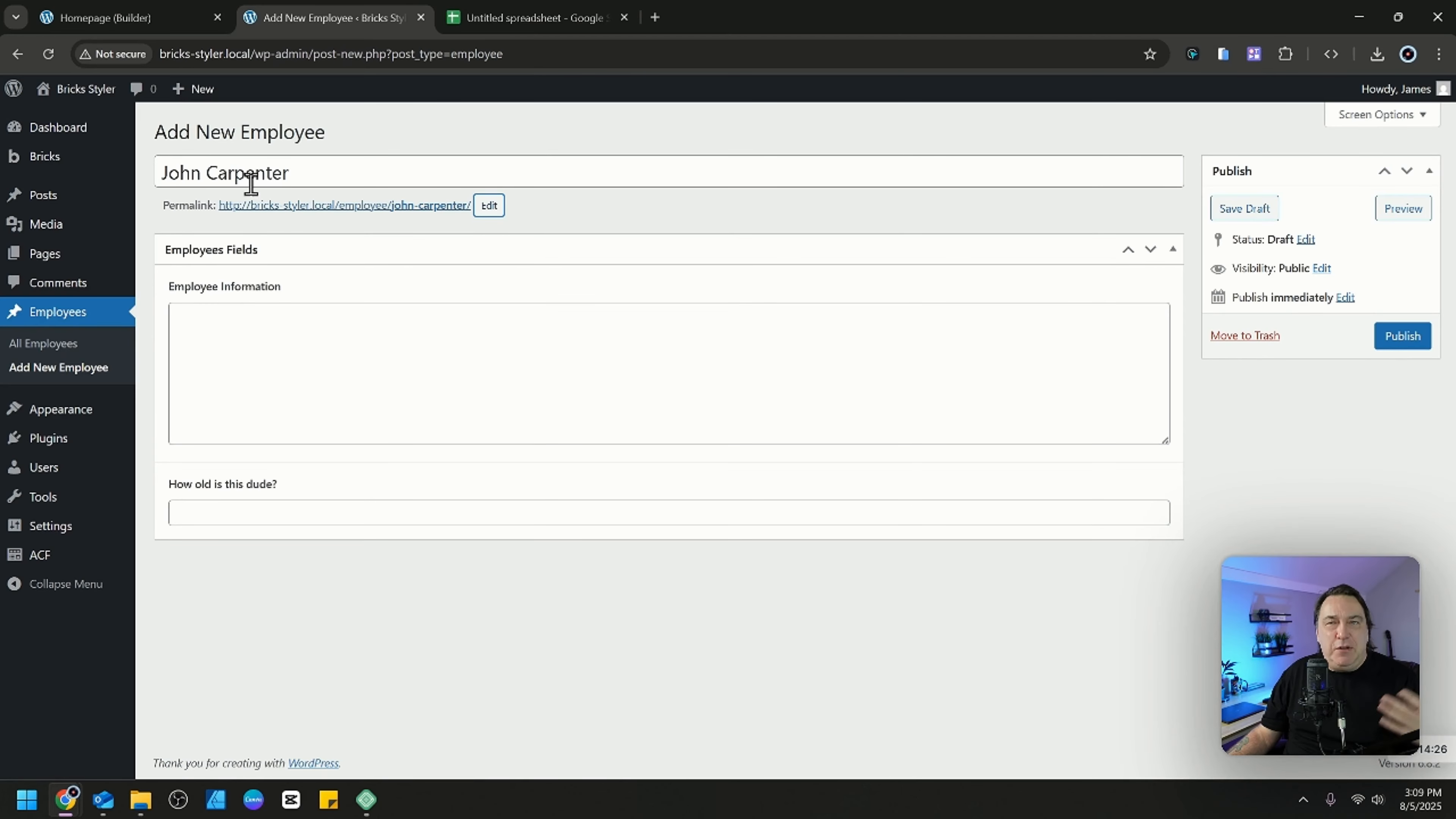
Enter "This is all about john carpenter yadda yadda" as Employee Information, set the age to 45, and publish the employee.
left_click(339, 324)
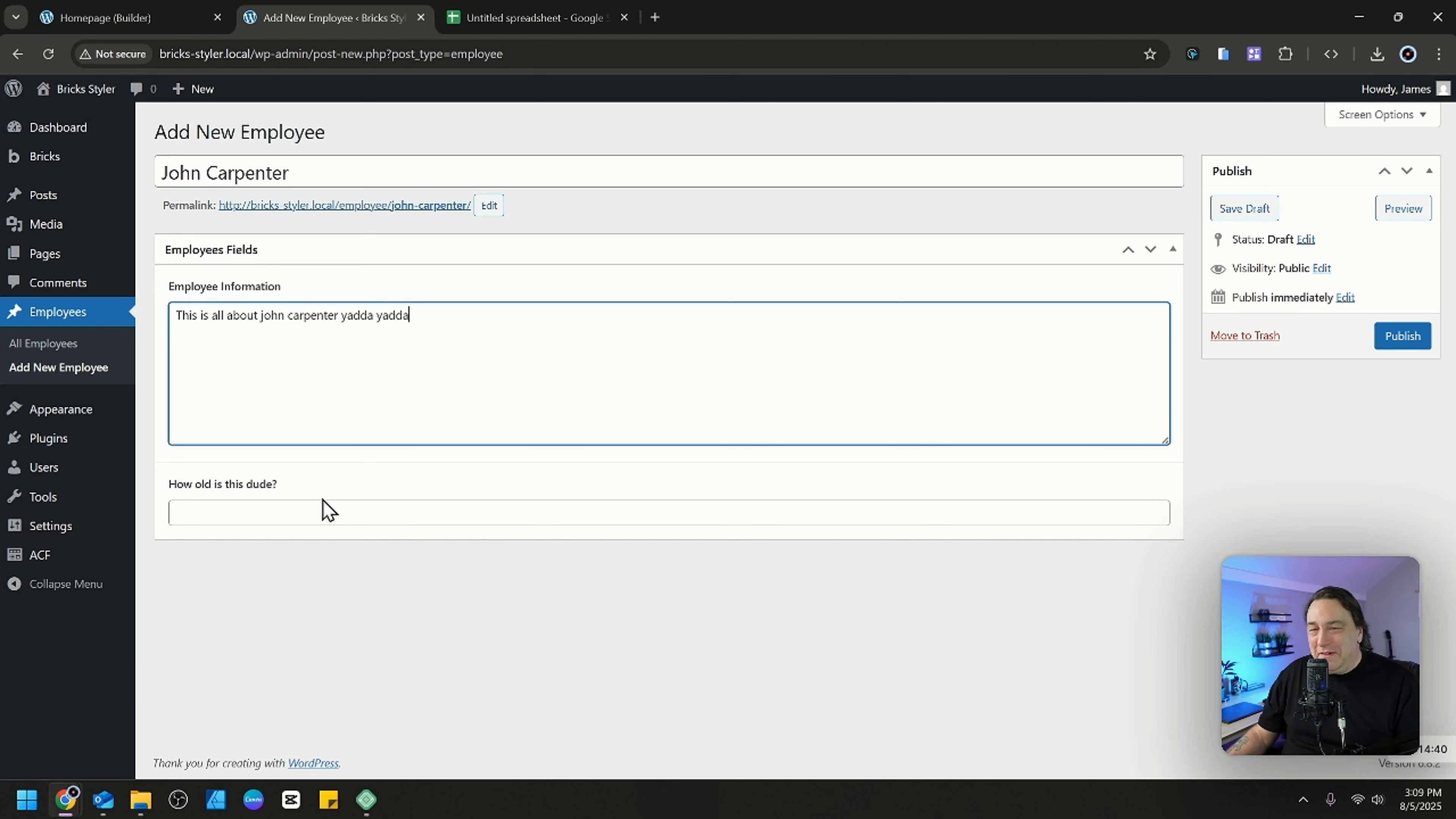
left_click(311, 515)
type("45")
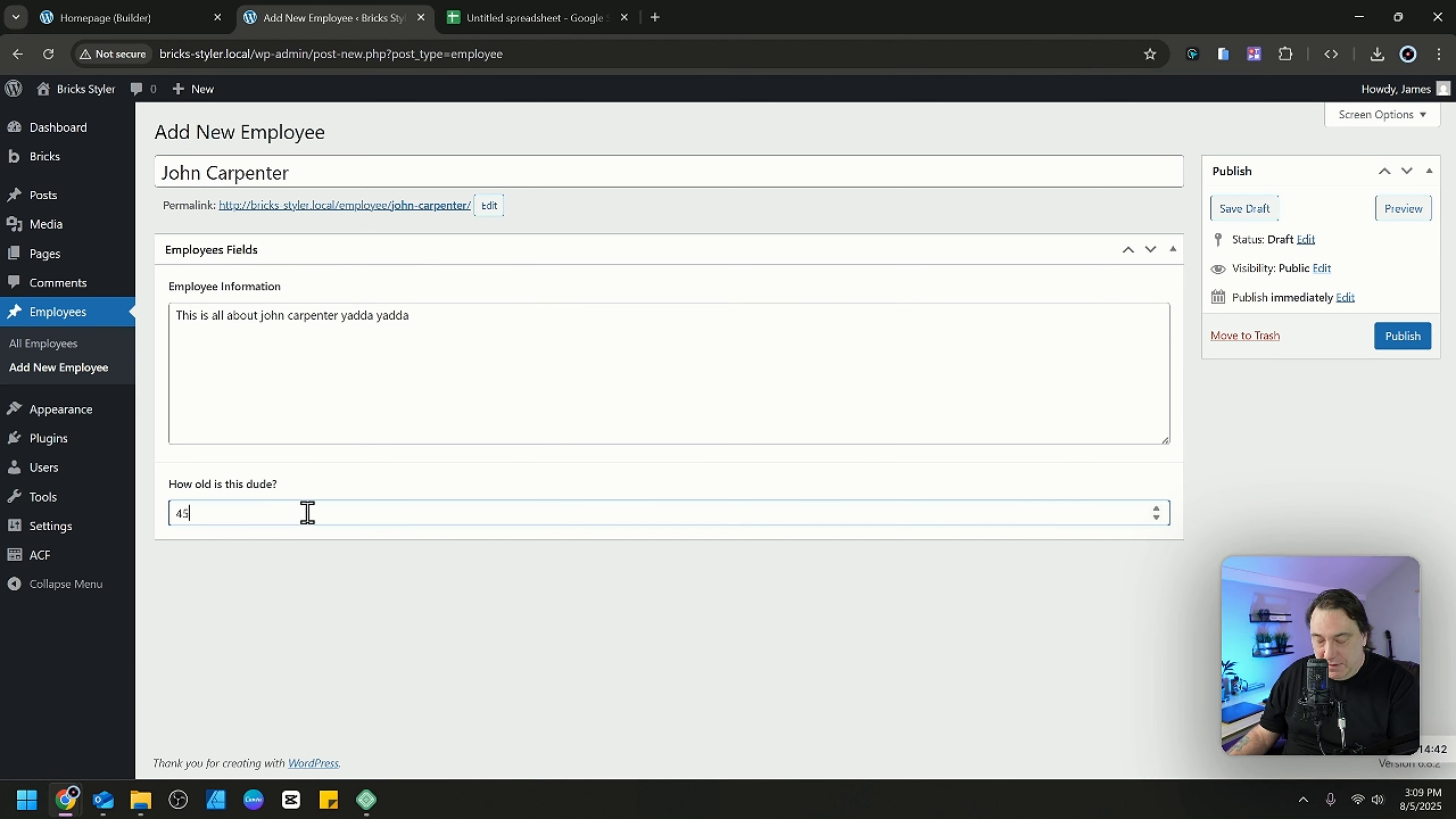
left_click(1402, 336)
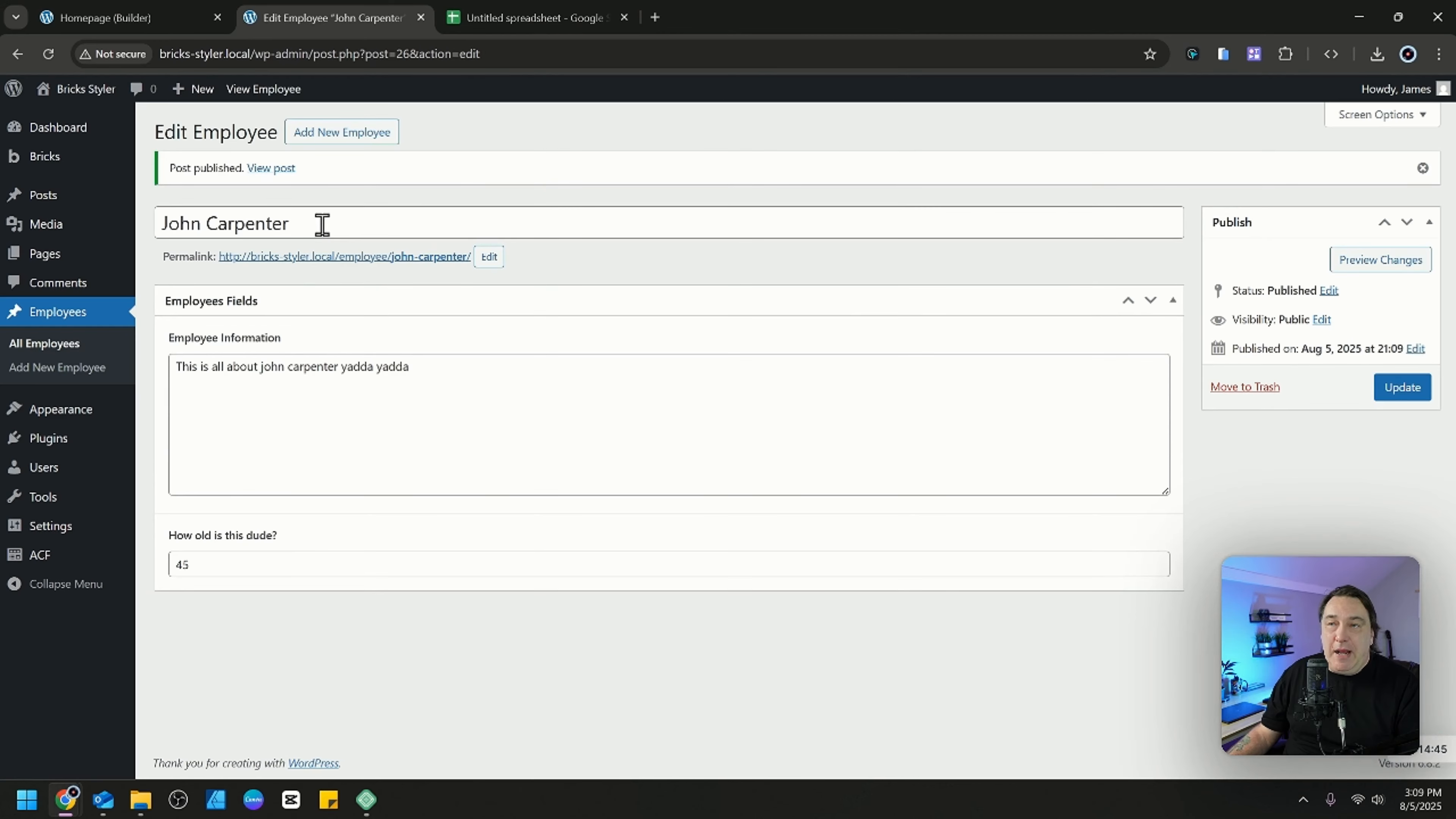
Start another new employee entry titled Kevin Bacon.
left_click(369, 134)
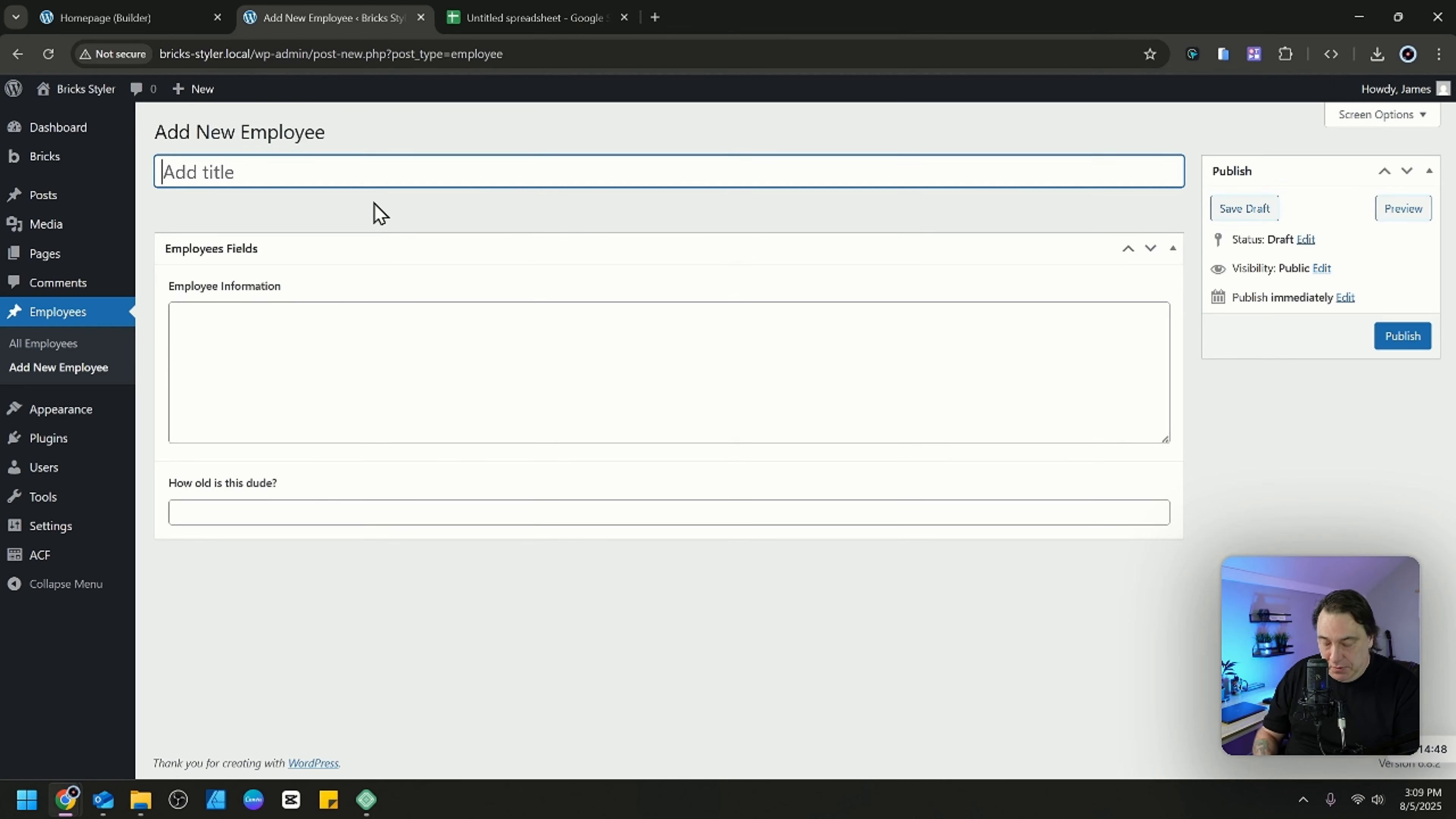
type("Kevi")
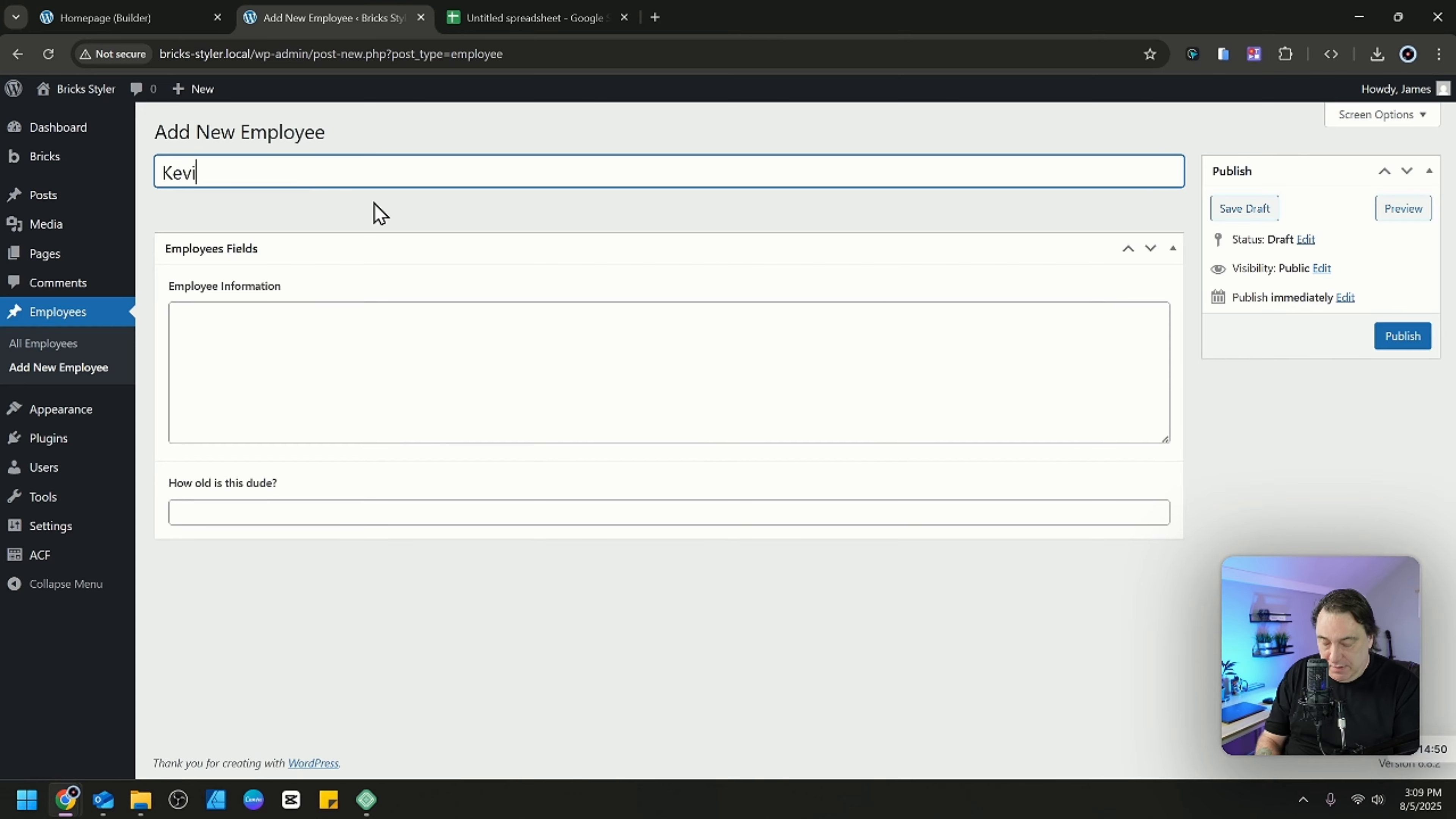
type("n Bacon")
left_click(373, 211)
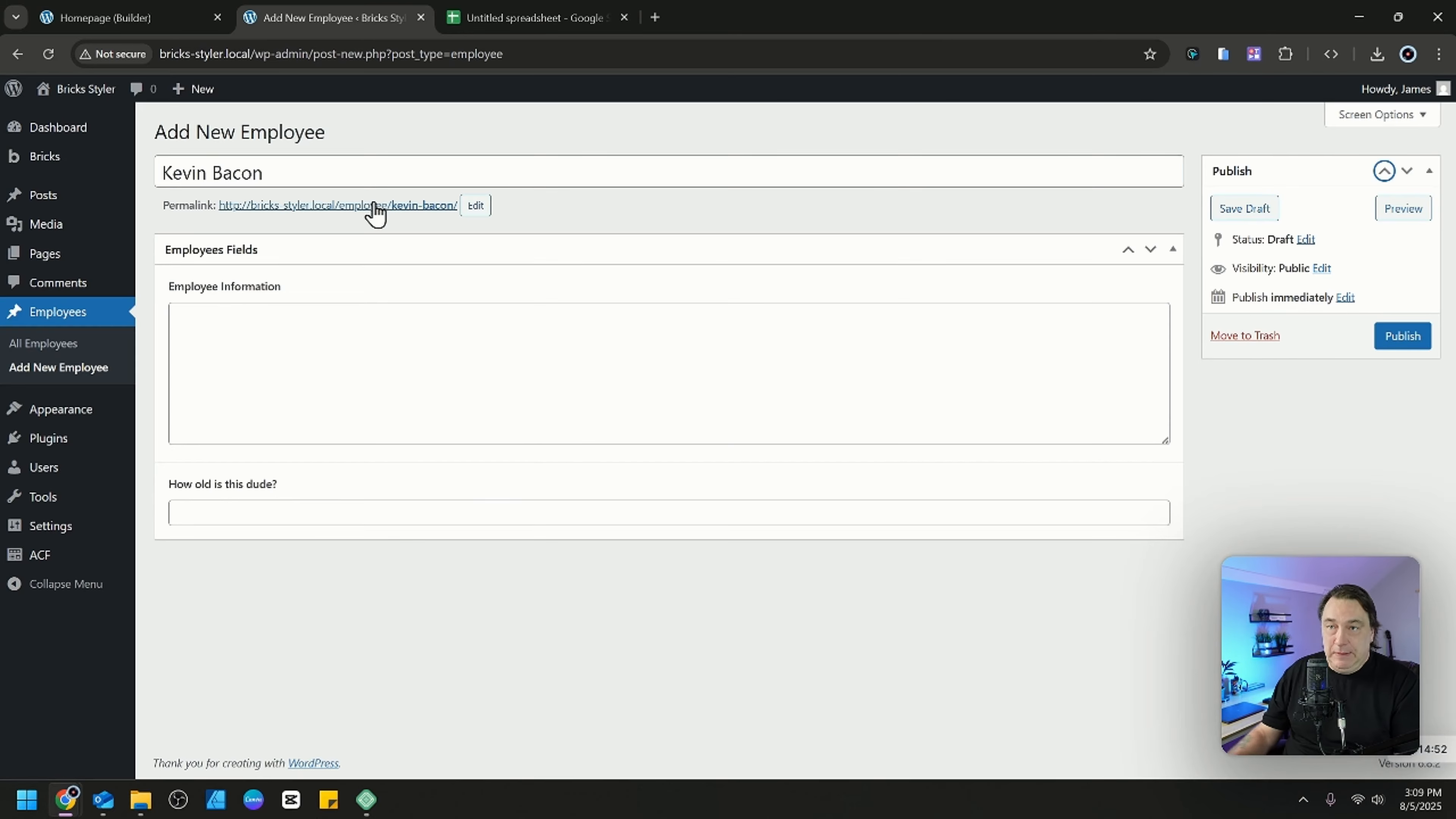
Enter "This dude is an actor from the 80s, I wasnt a fan." as Employee Information, set the age to 53, and publish.
left_click(465, 357)
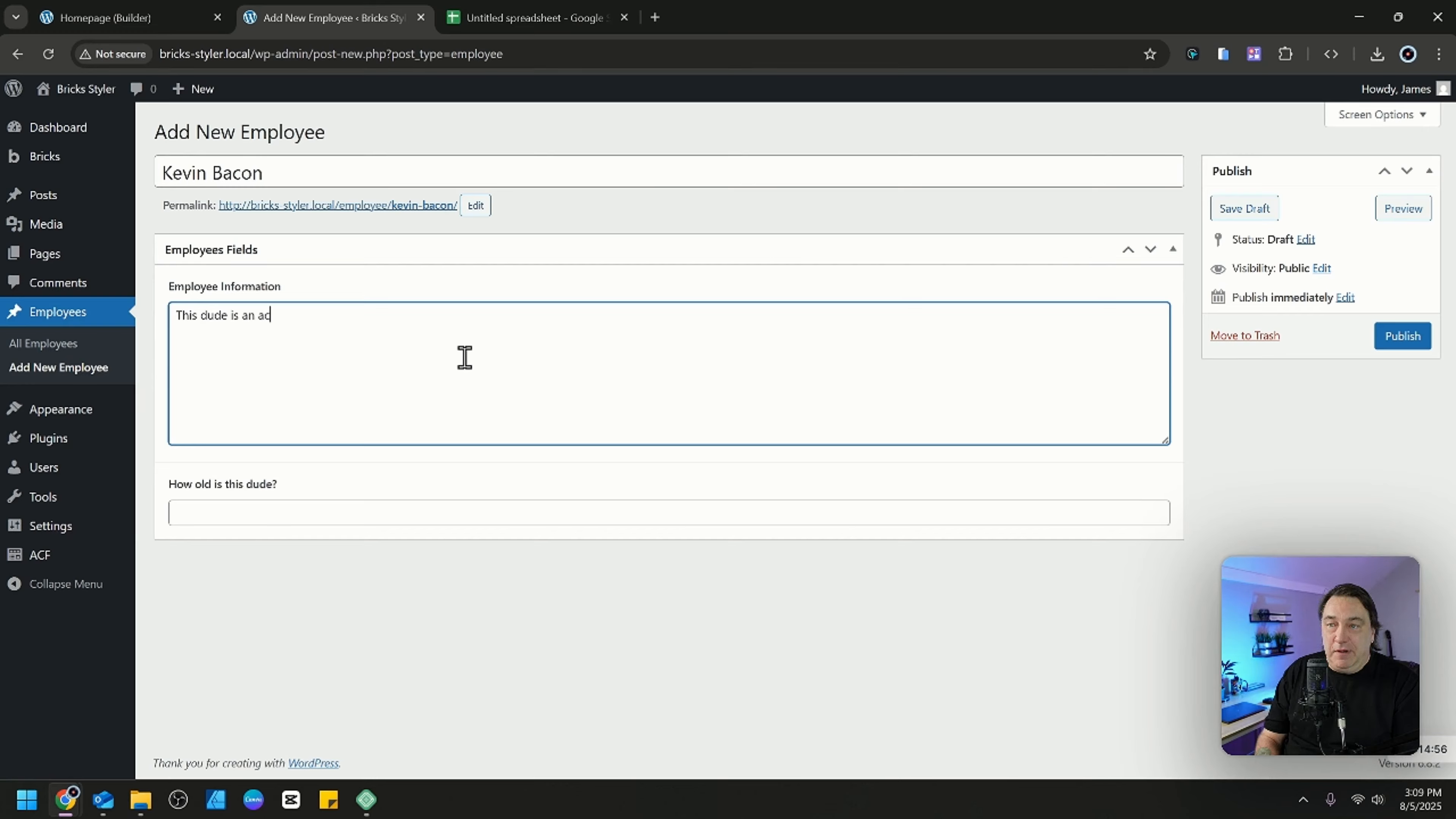
type("This dude is an actor from the 80s, I was")
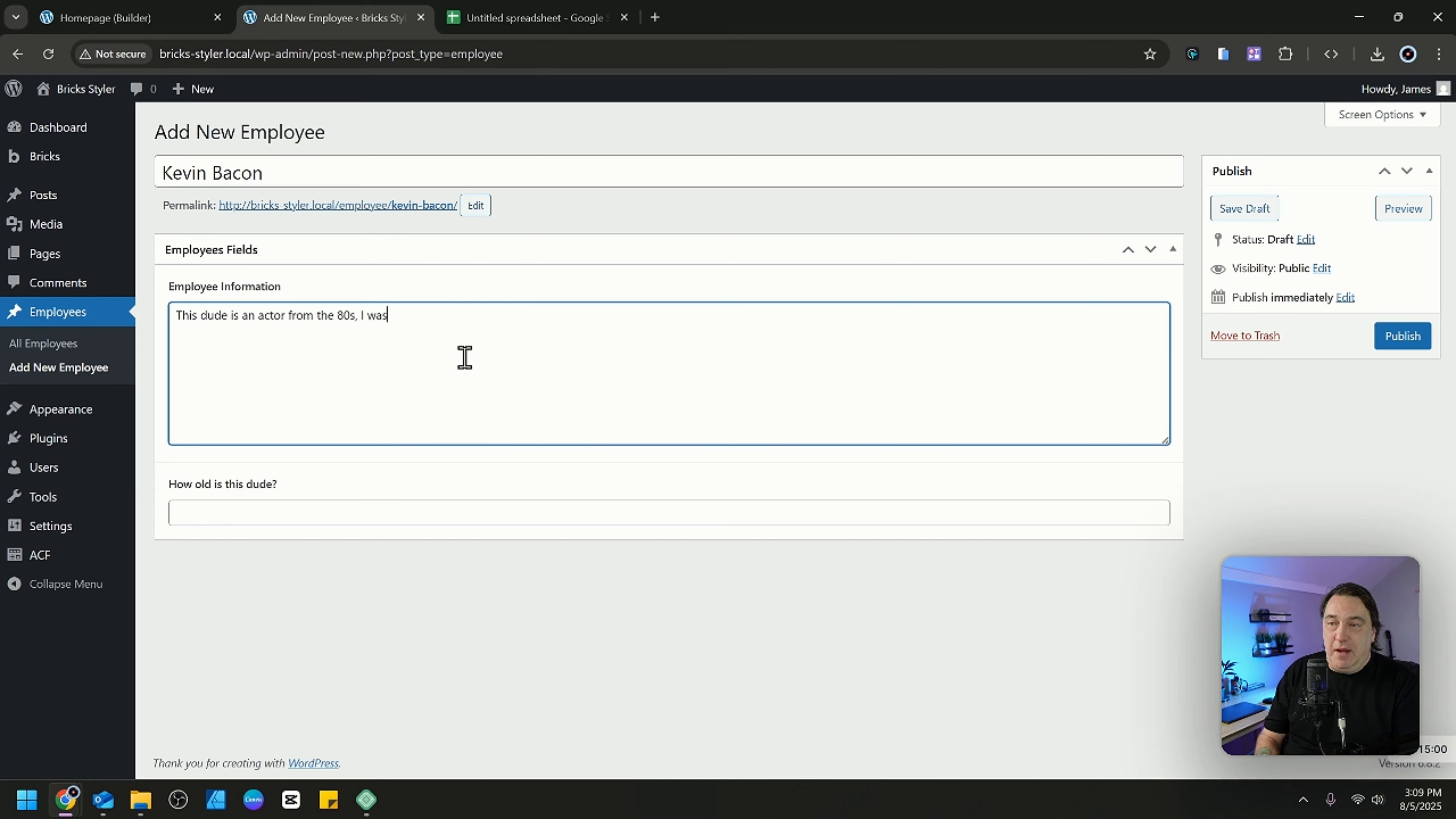
type("nt a fan.")
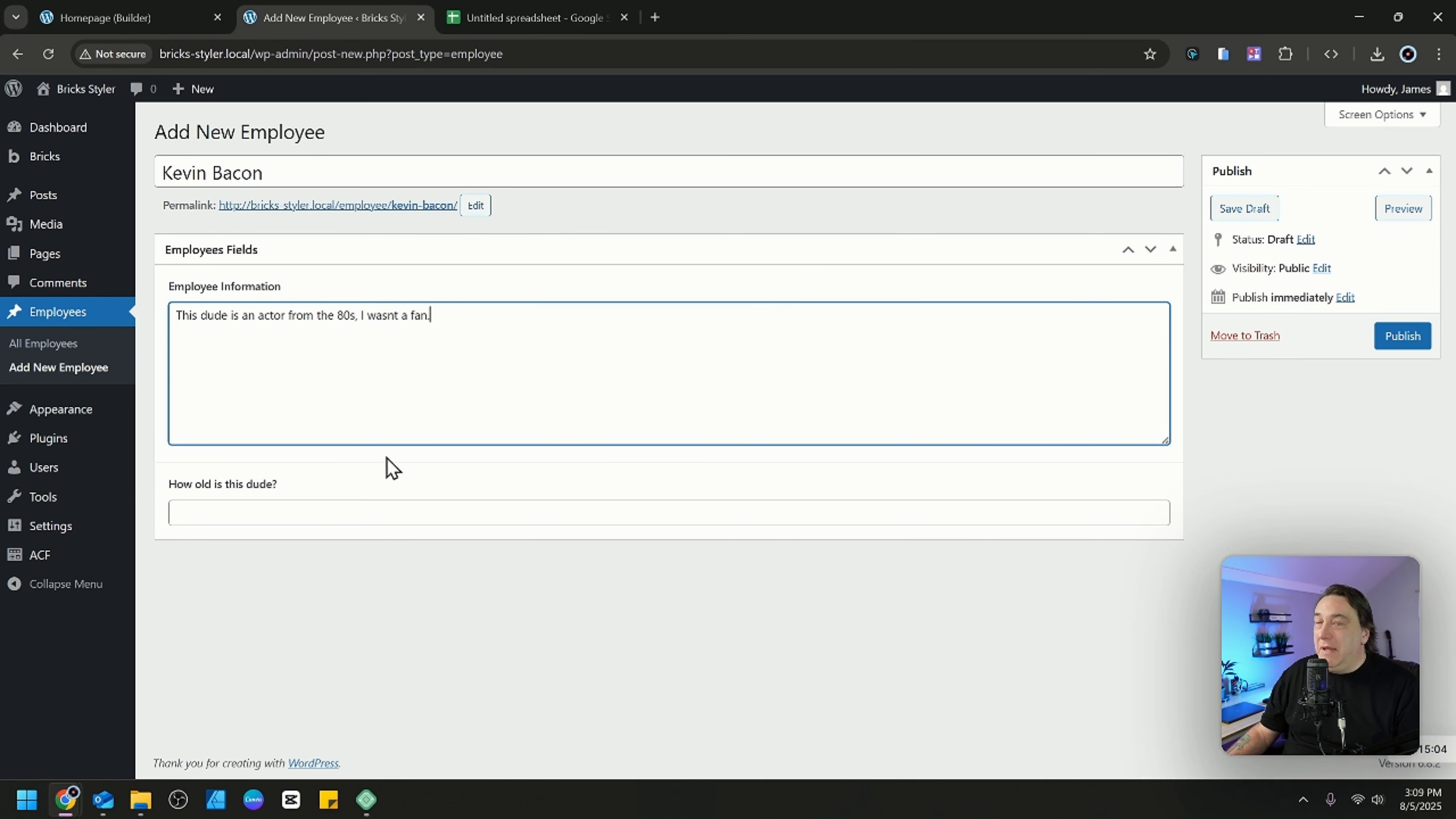
left_click(325, 505)
type("5")
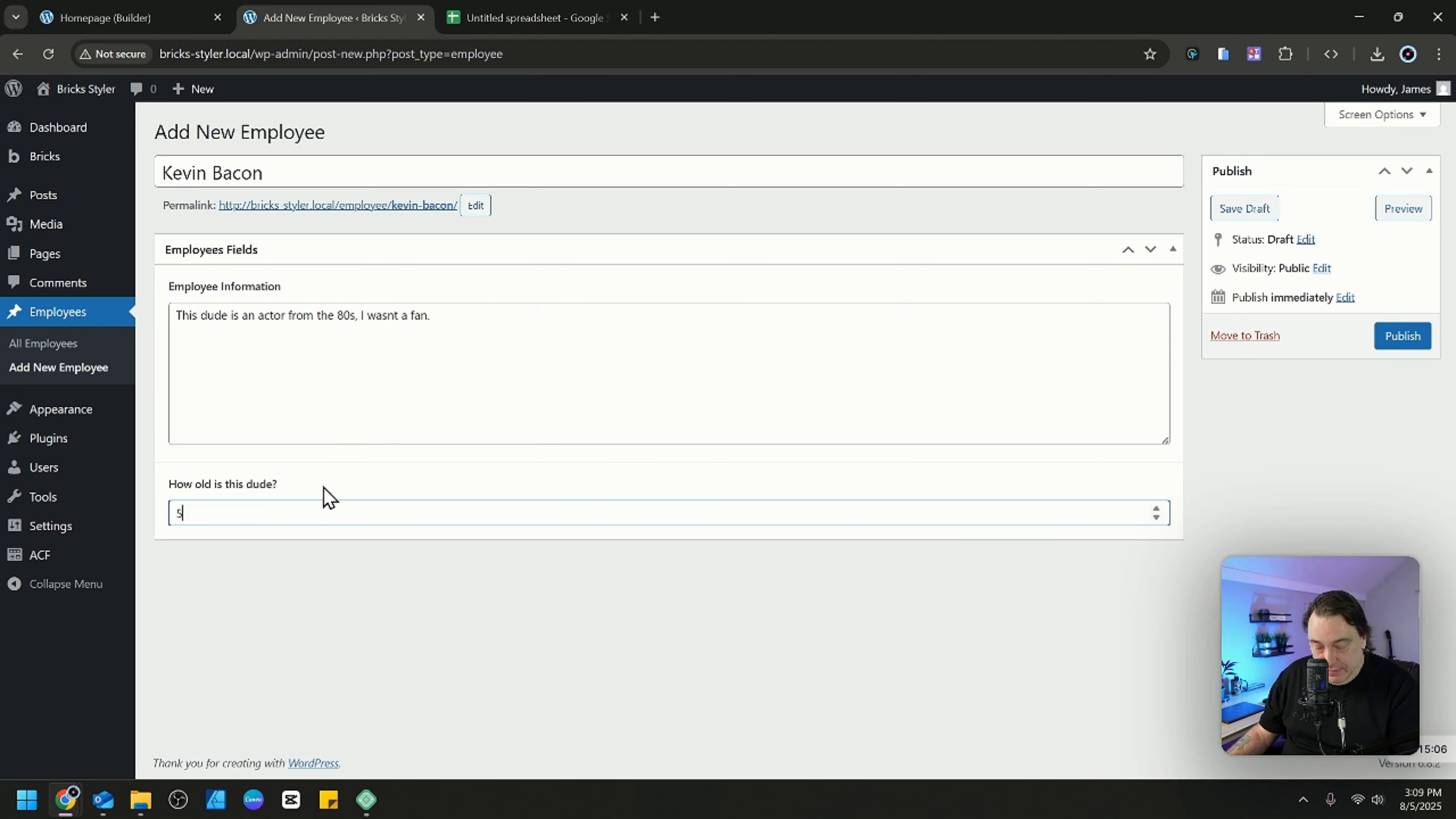
type("3")
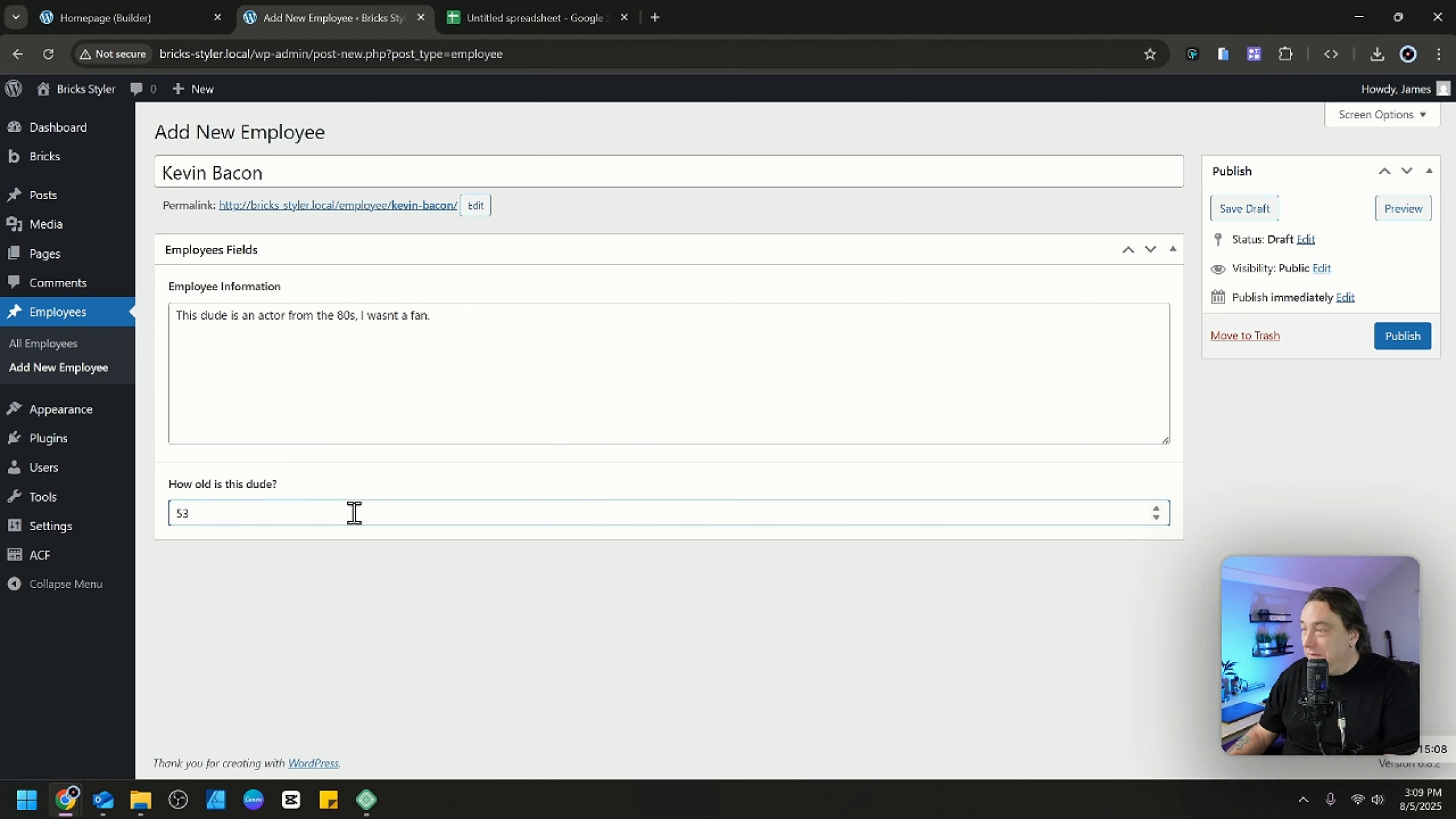
left_click(1390, 343)
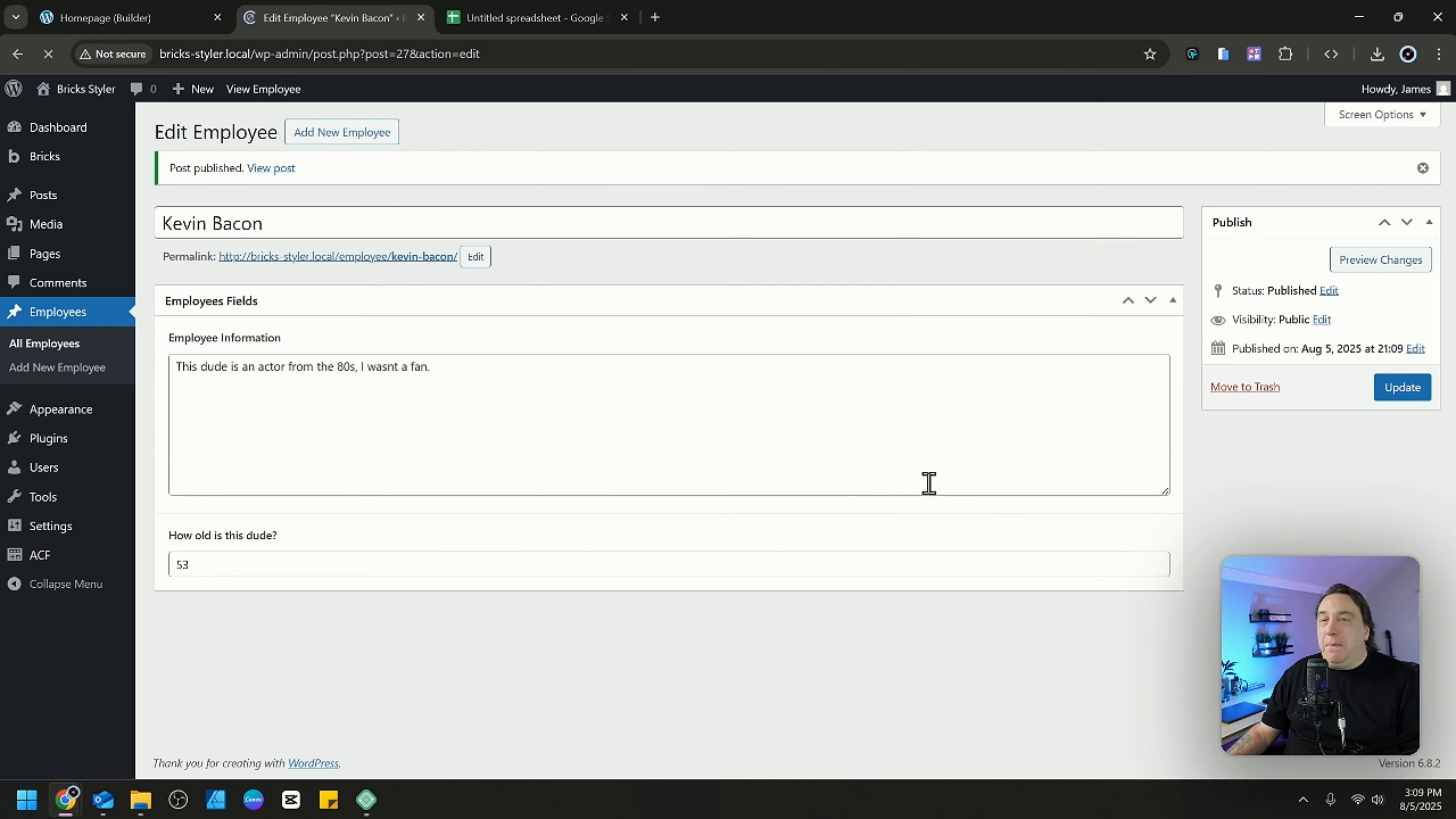
Show the list of all employees, then switch to the Google Sheets spreadsheet and enter employees as the Post Type in row 5.
left_click(62, 344)
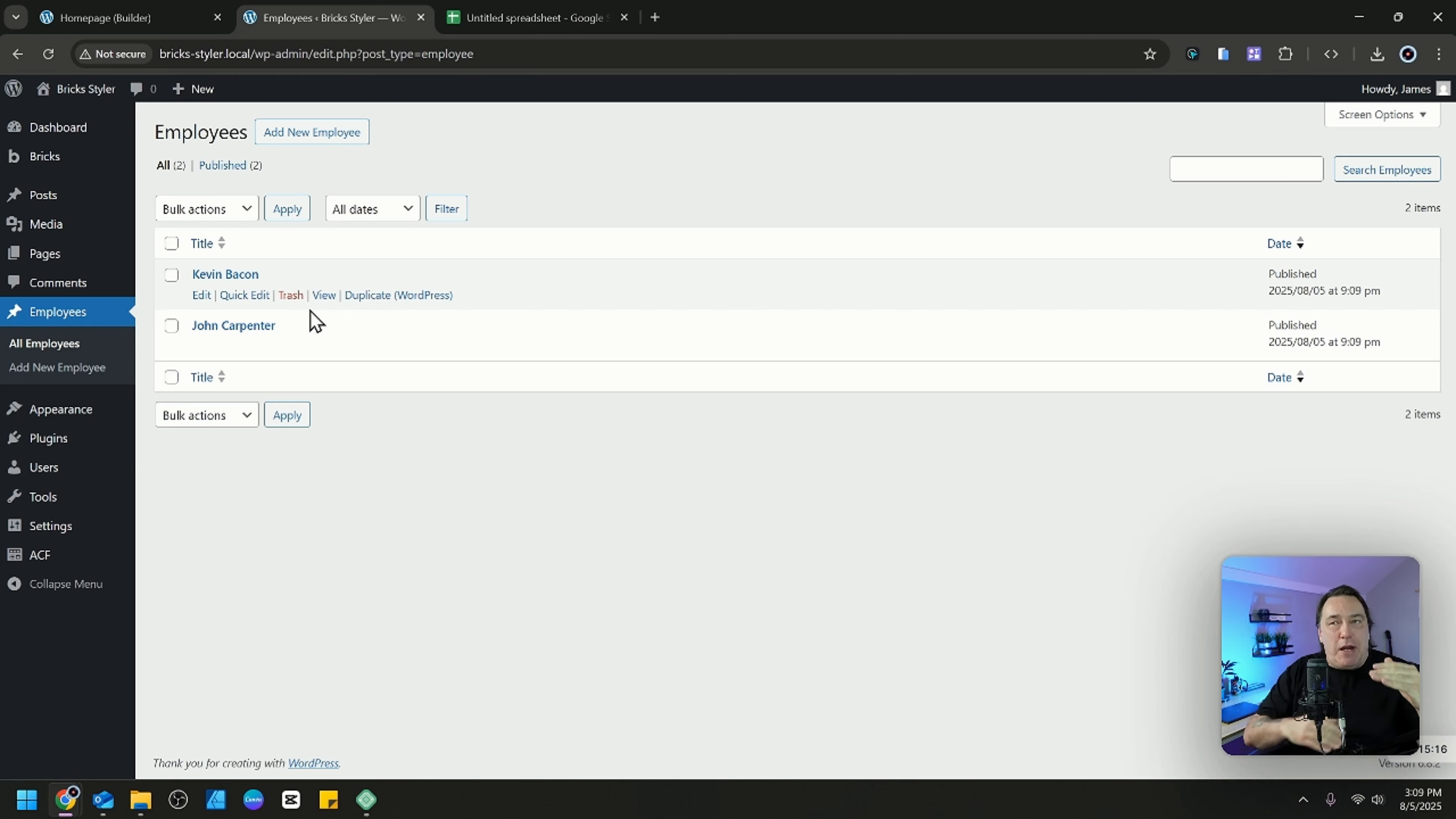
left_click(484, 17)
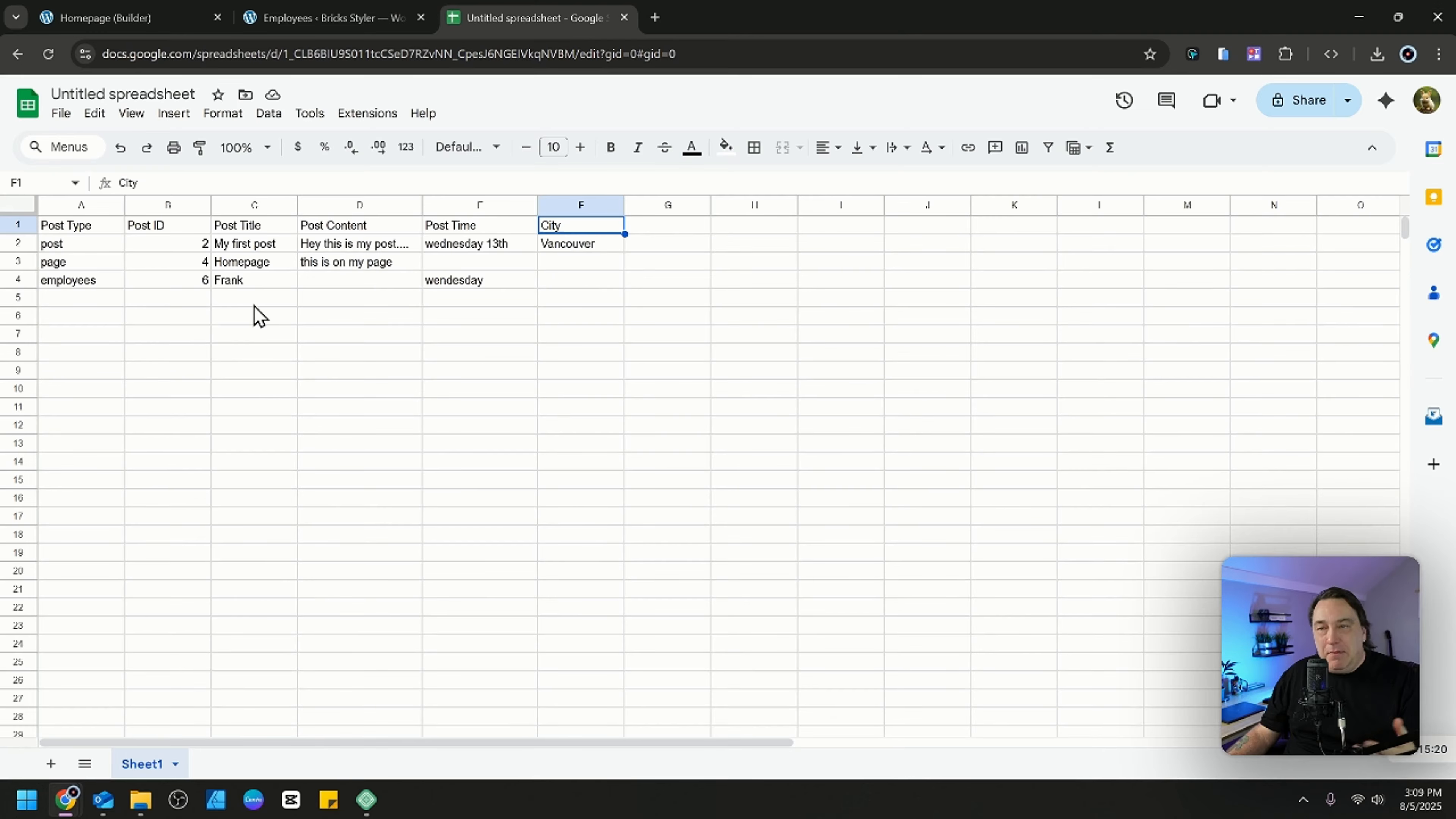
left_click(90, 305)
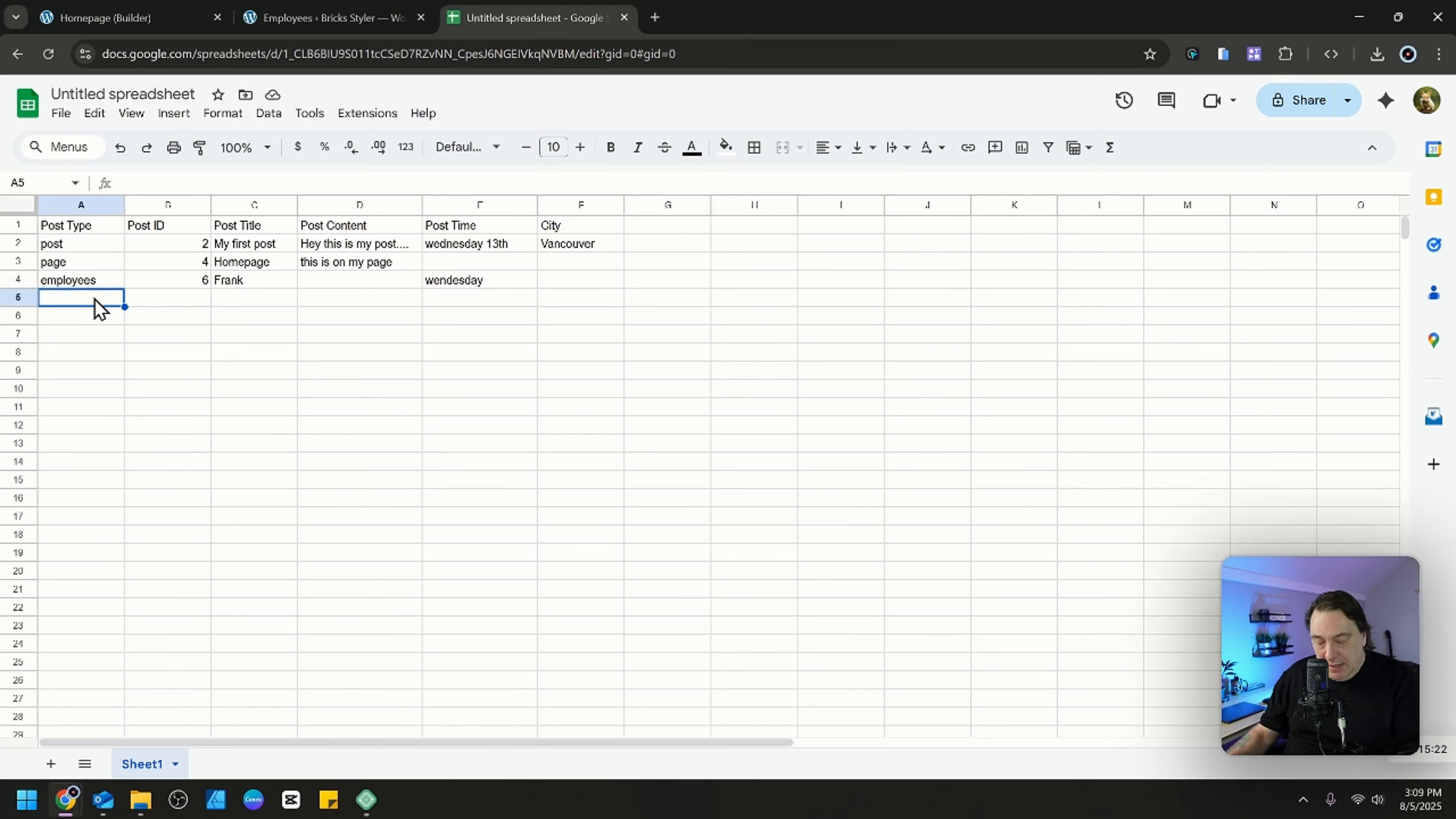
type("eo")
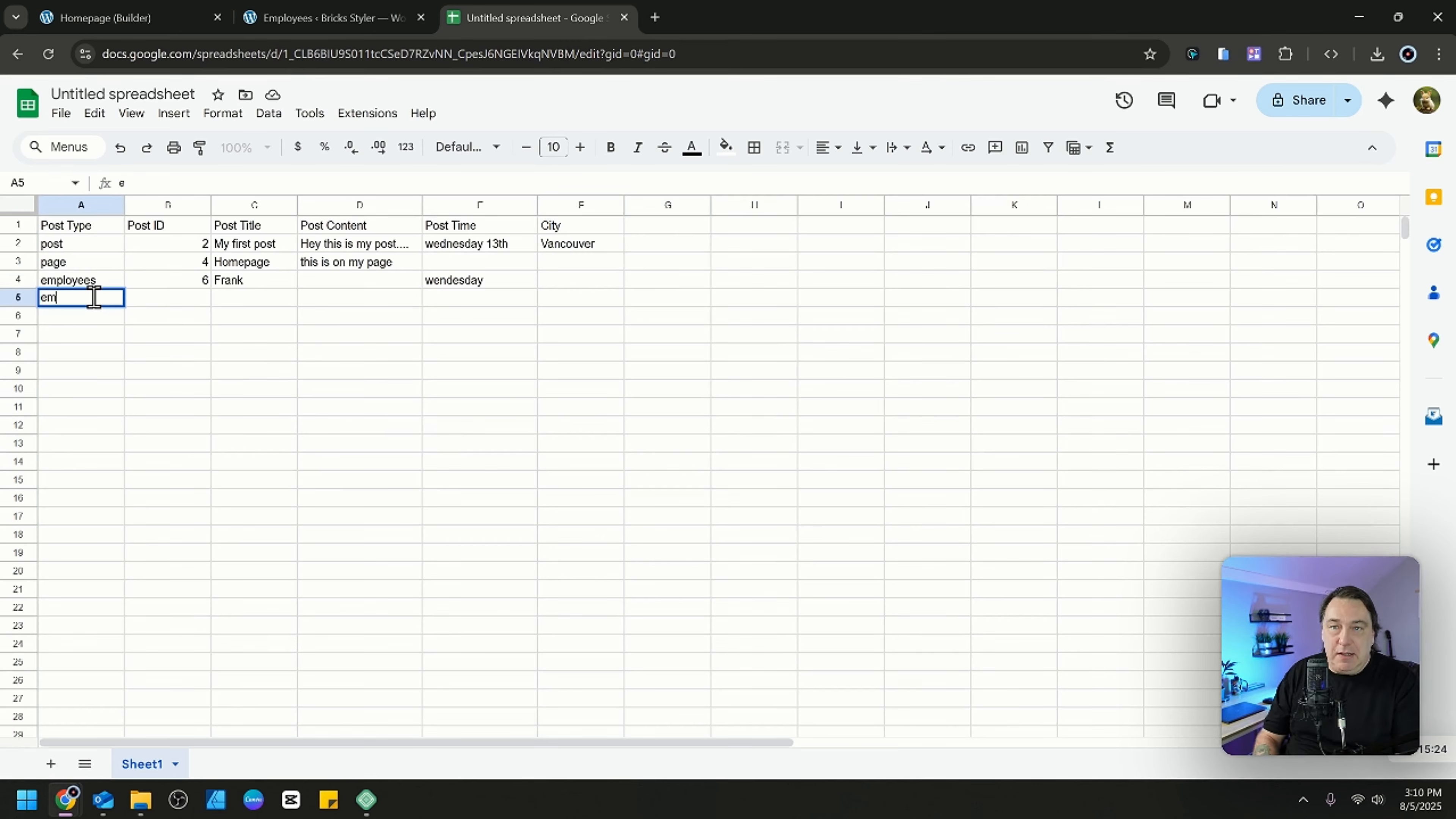
type("p")
key("Tab")
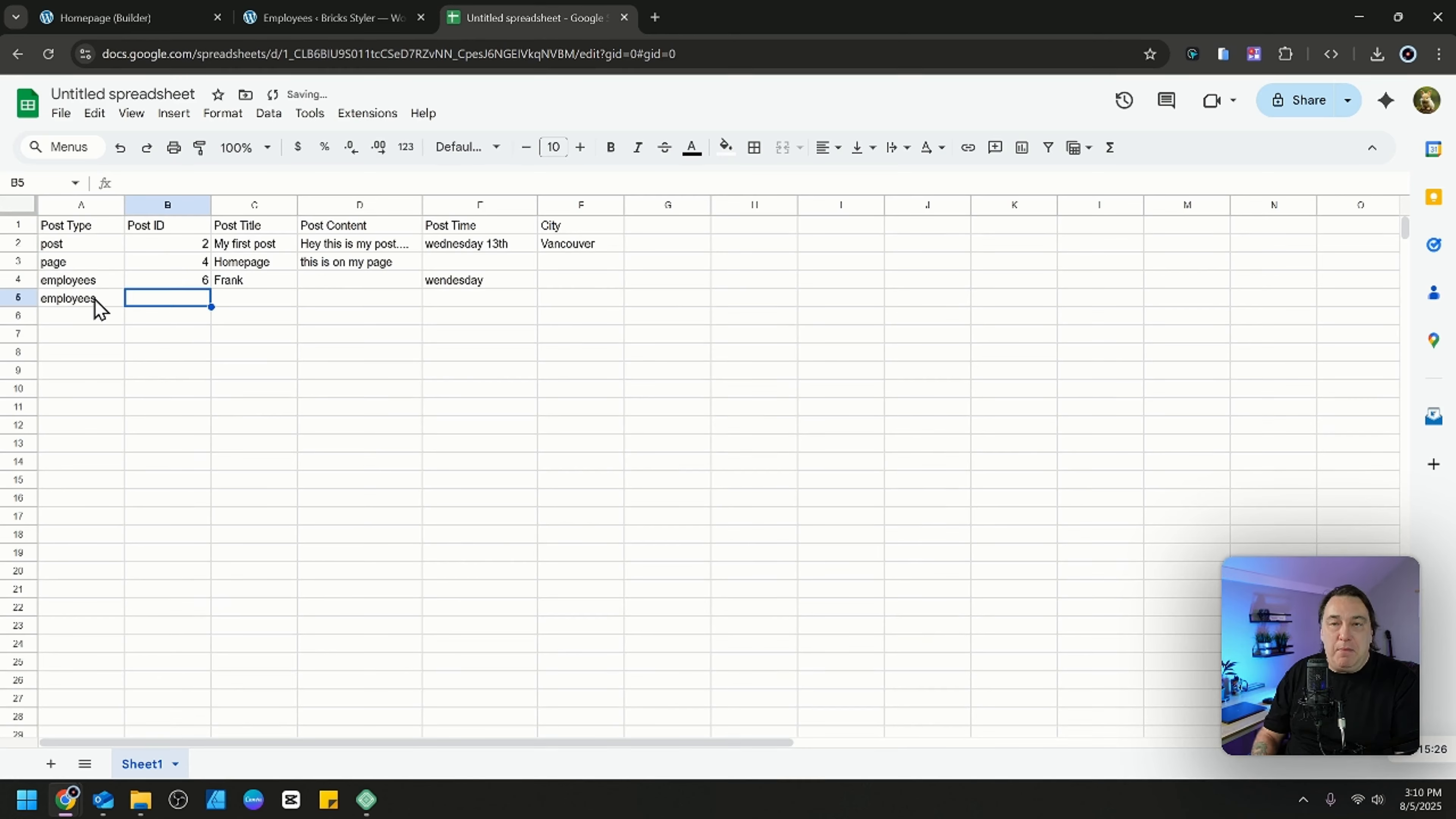
Set the Post ID in row 5 to 8 and its Post Title to Kevin Bacon.
double_click(200, 297)
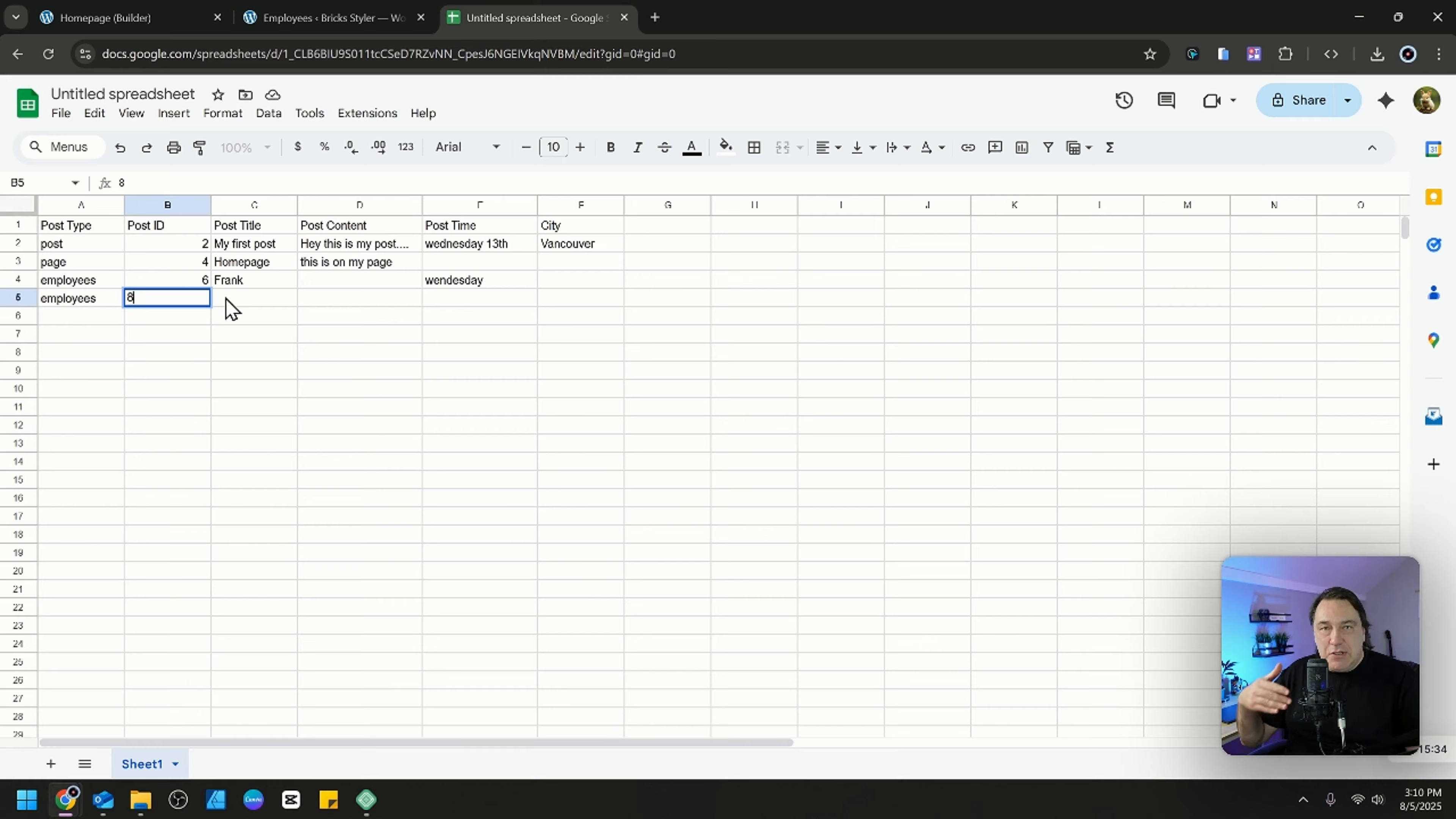
left_click(247, 302)
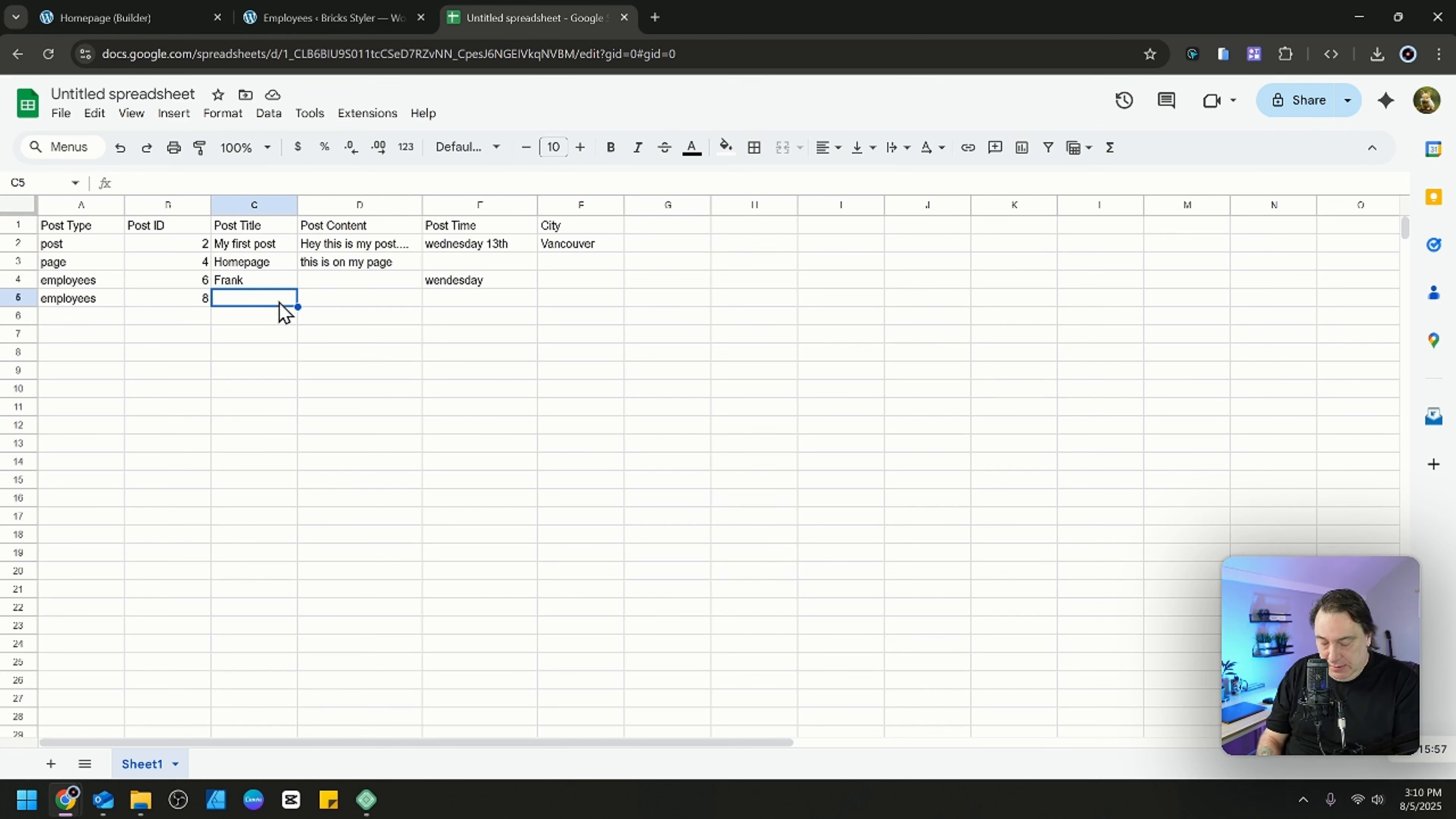
type("Kevin")
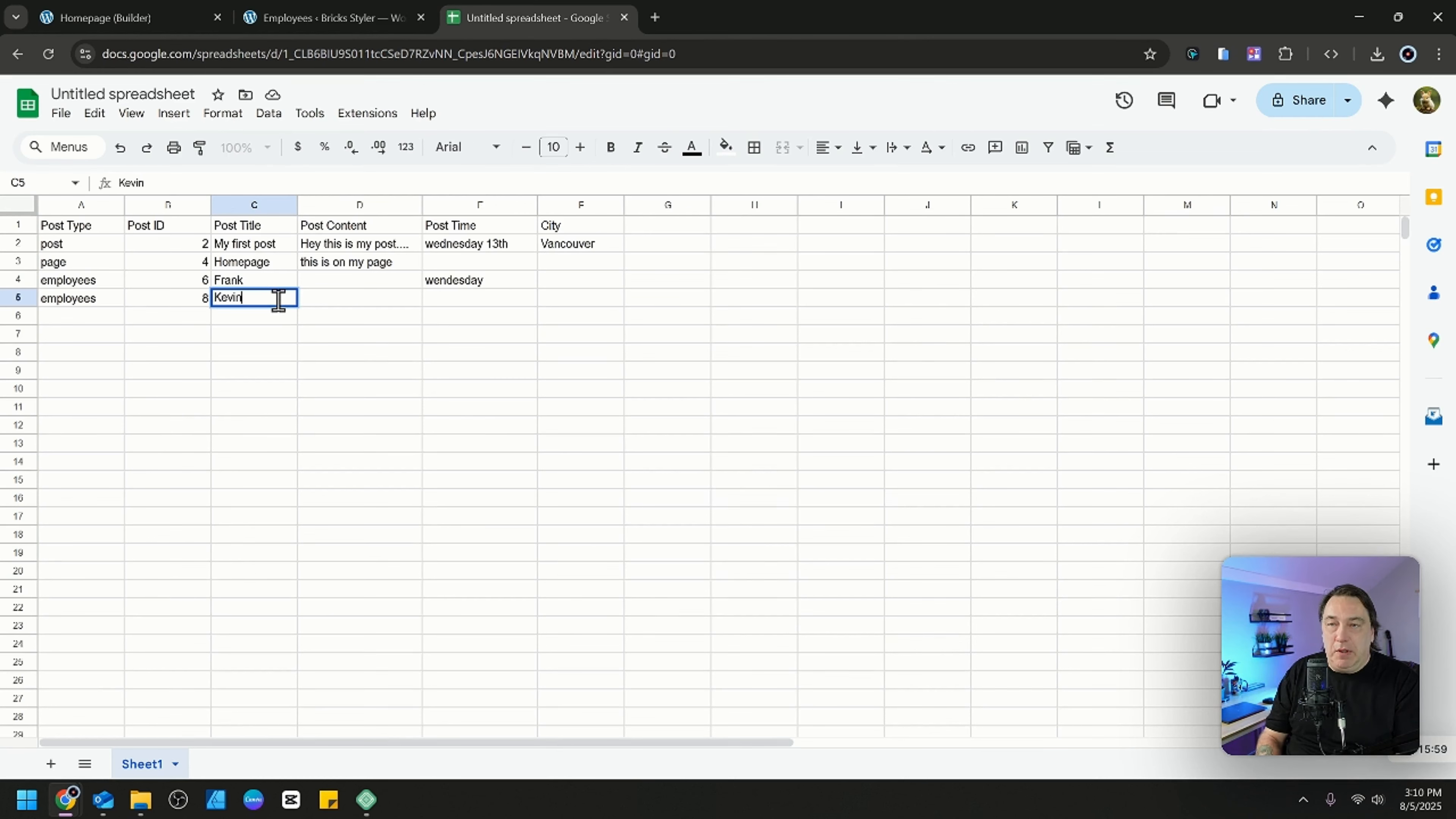
type(" Back")
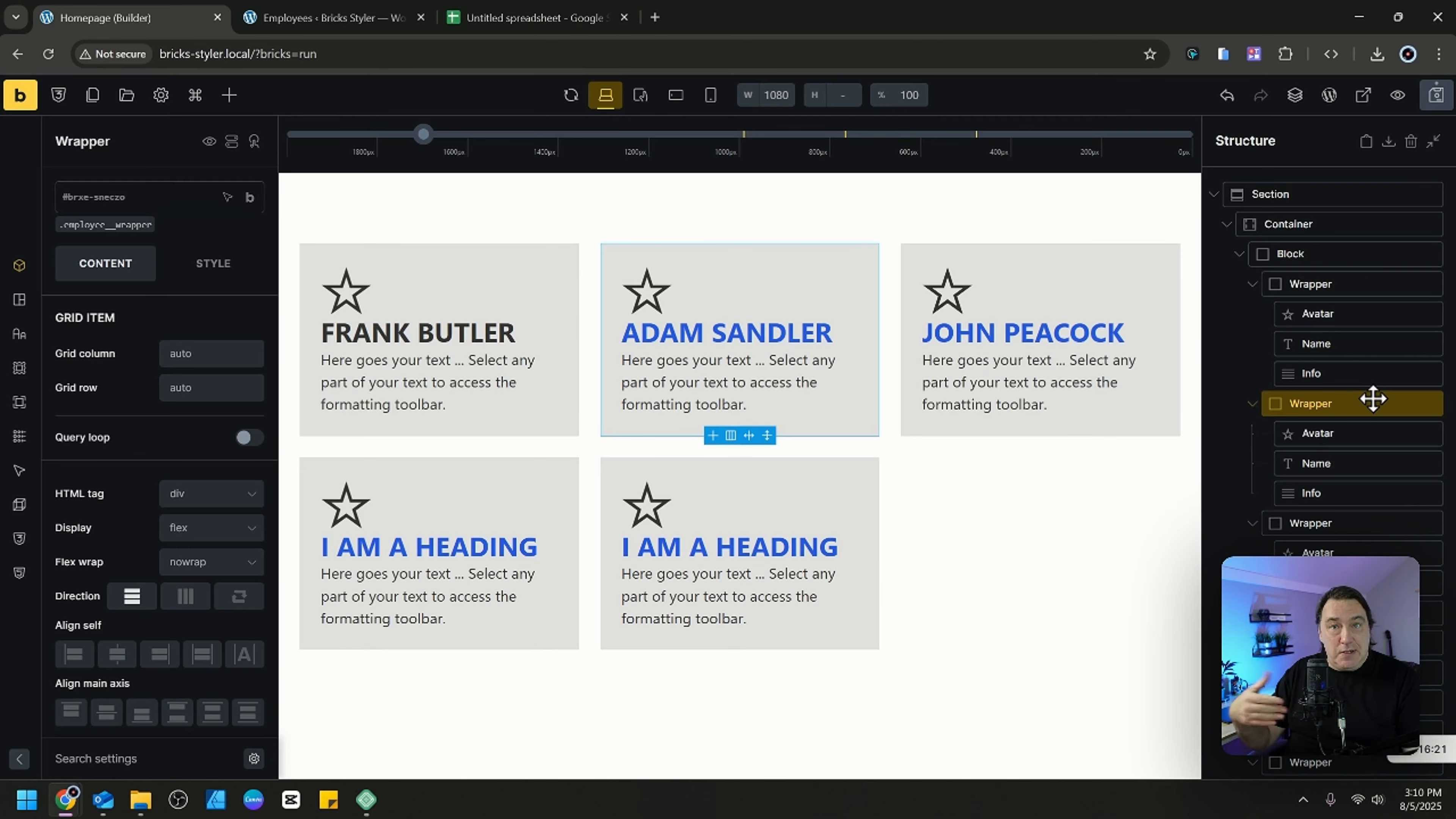
In the Bricks homepage builder, delete all employee Wrapper cards except the first and remove the Avatar icon from the remaining card.
key("Delete")
key("Delete")
key("Delete")
key("Delete")
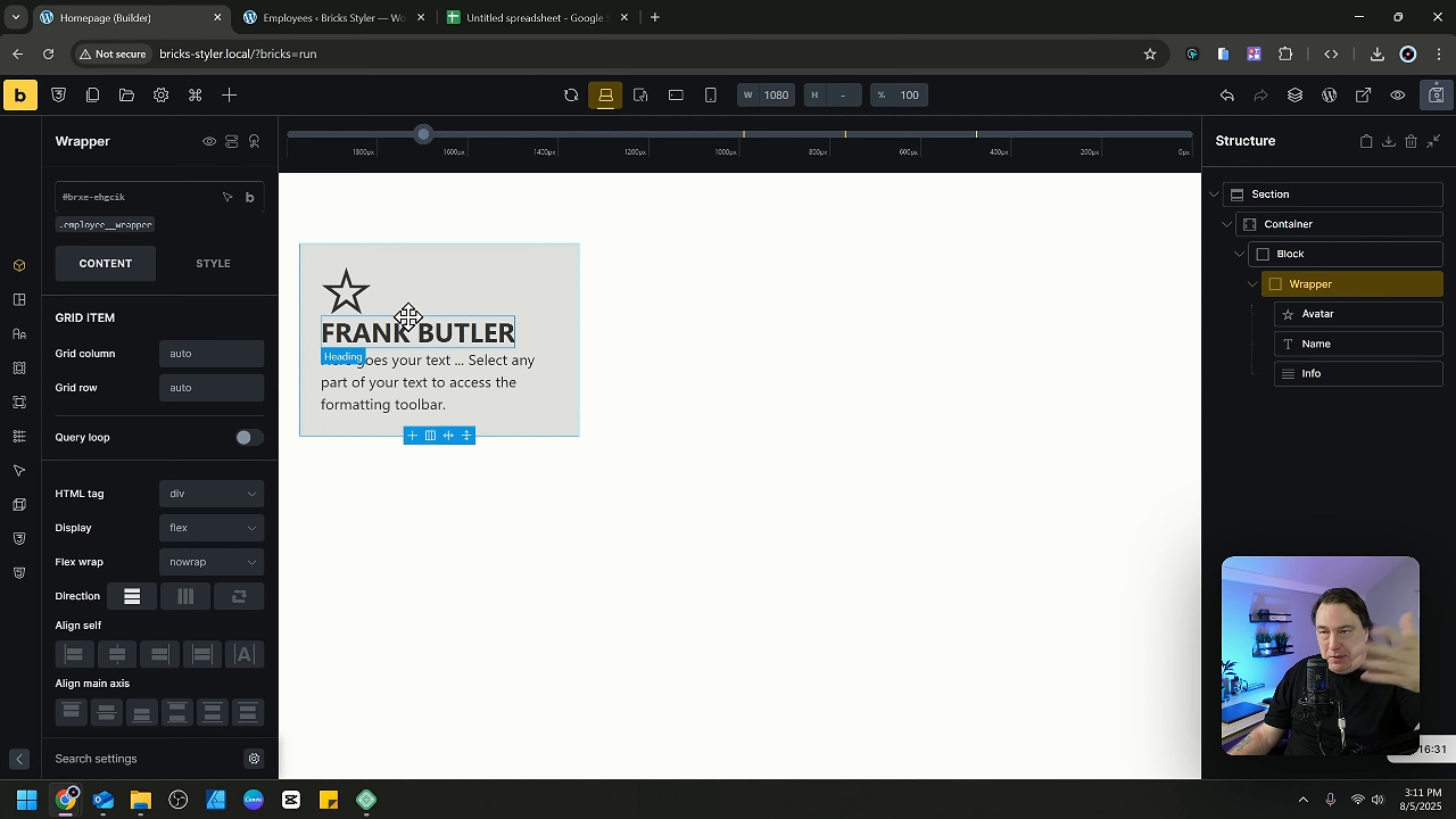
left_click(1329, 314)
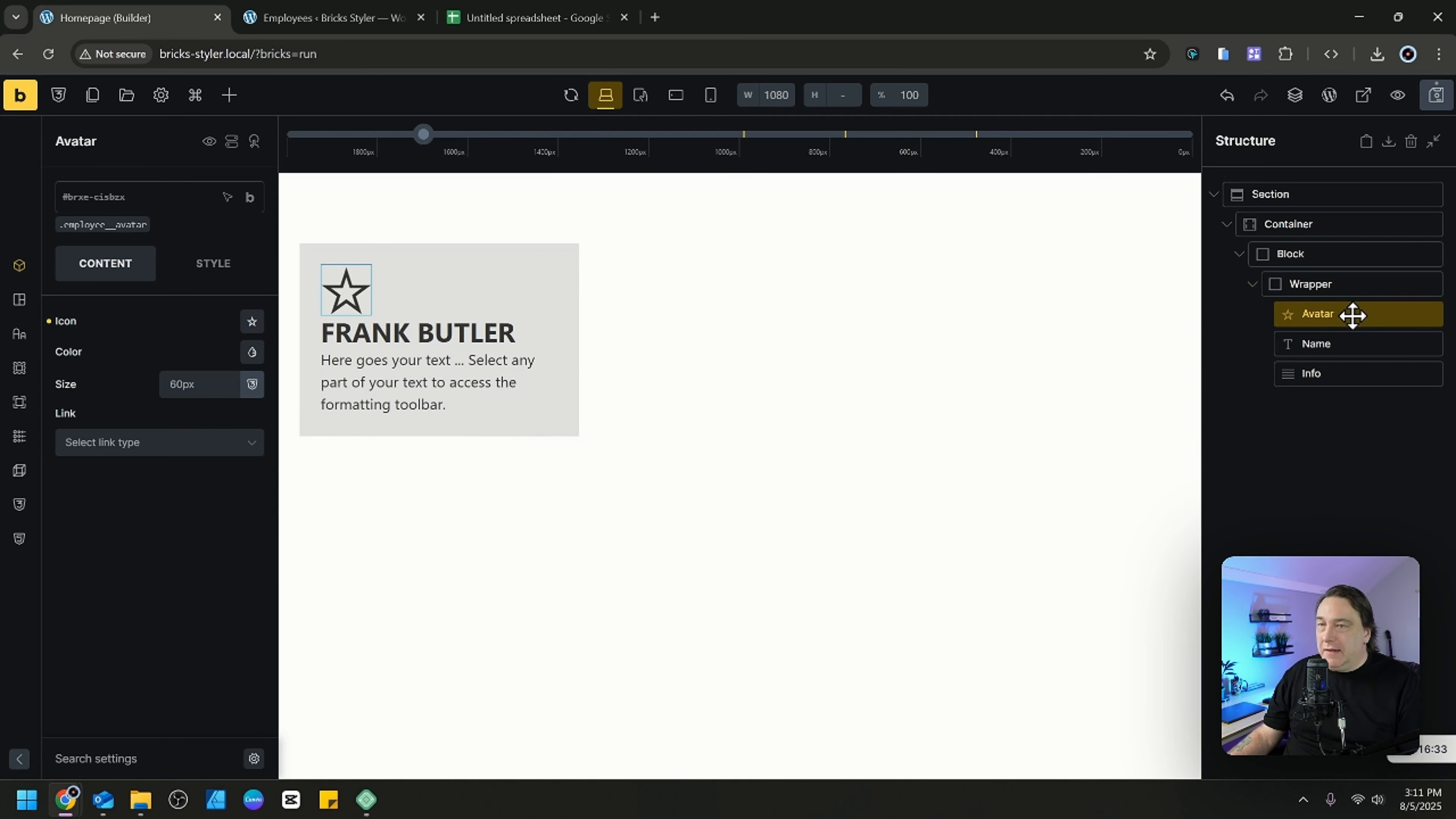
key("Delete")
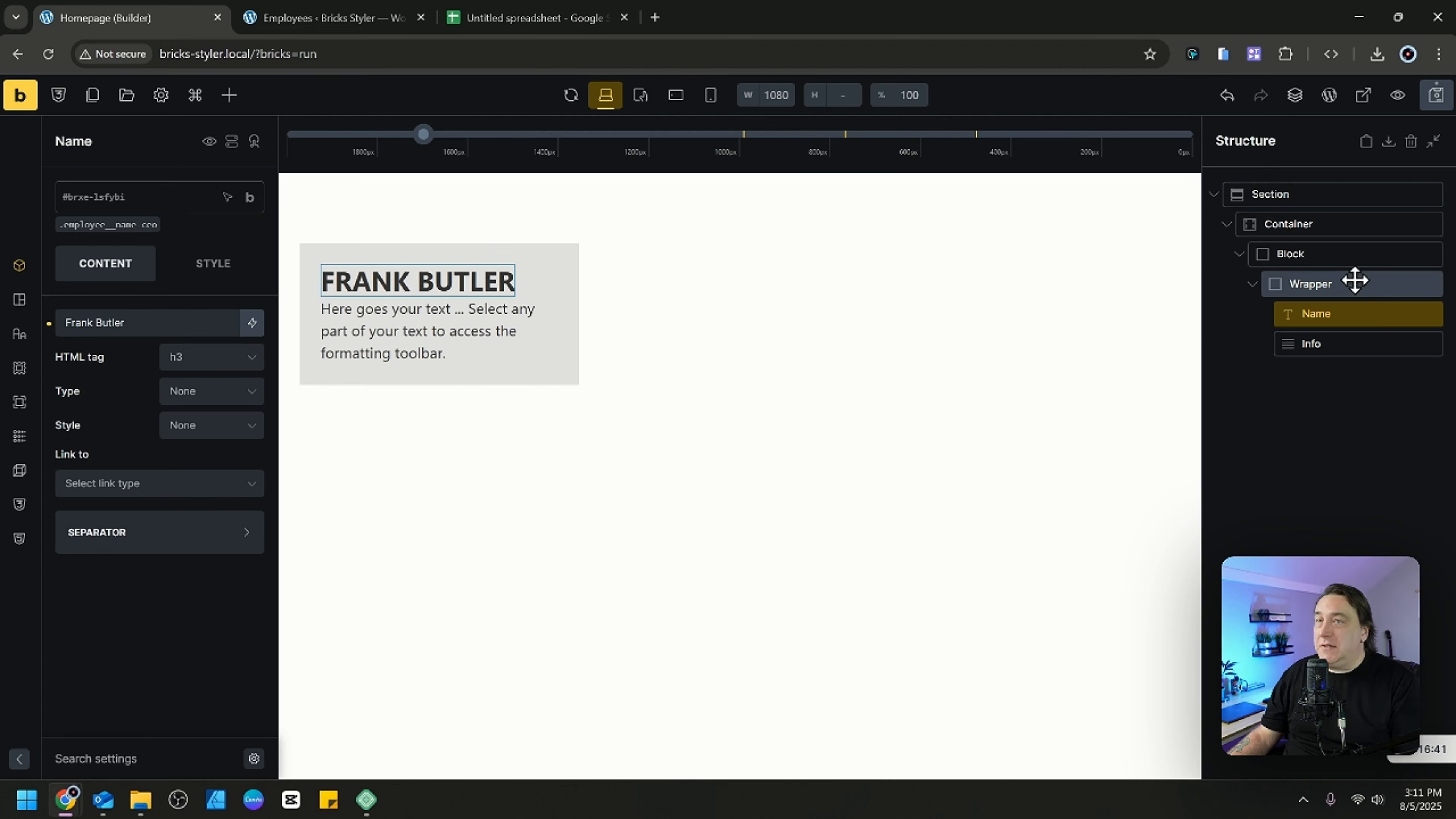
Add a Basic Text element between Name and Info in the Wrapper and rename it Age.
key("ctrl+f")
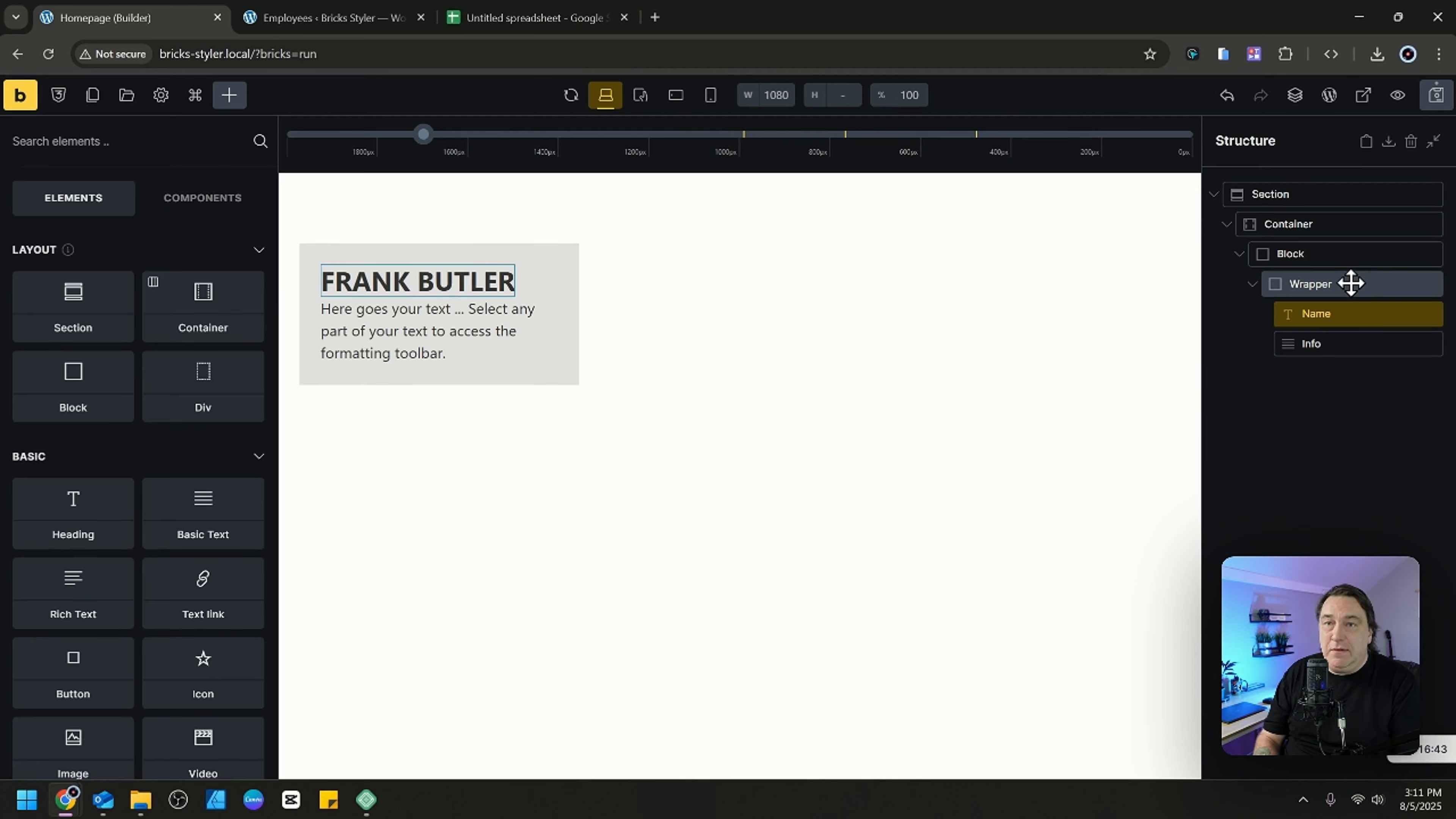
type("bas")
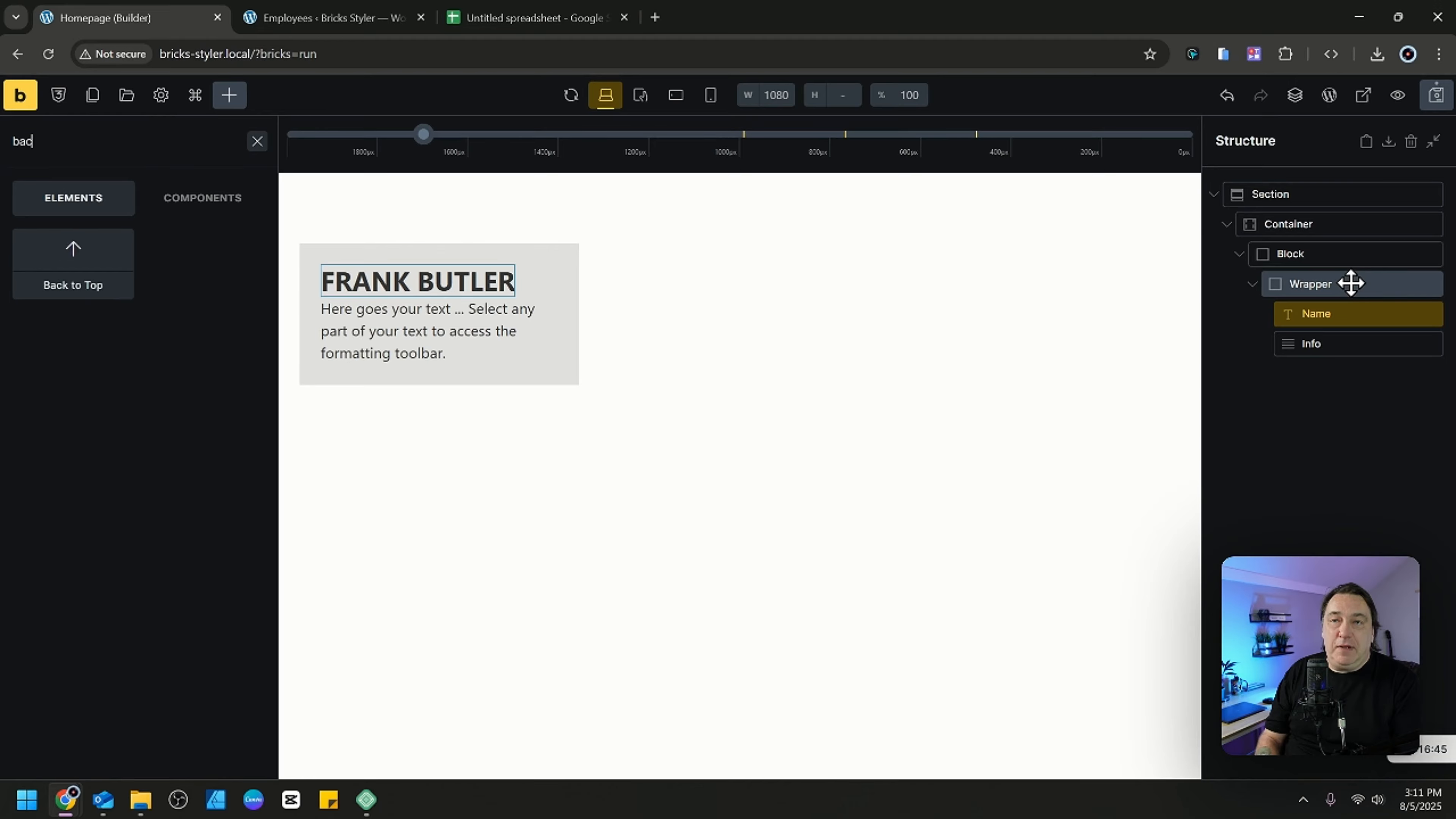
key("Return")
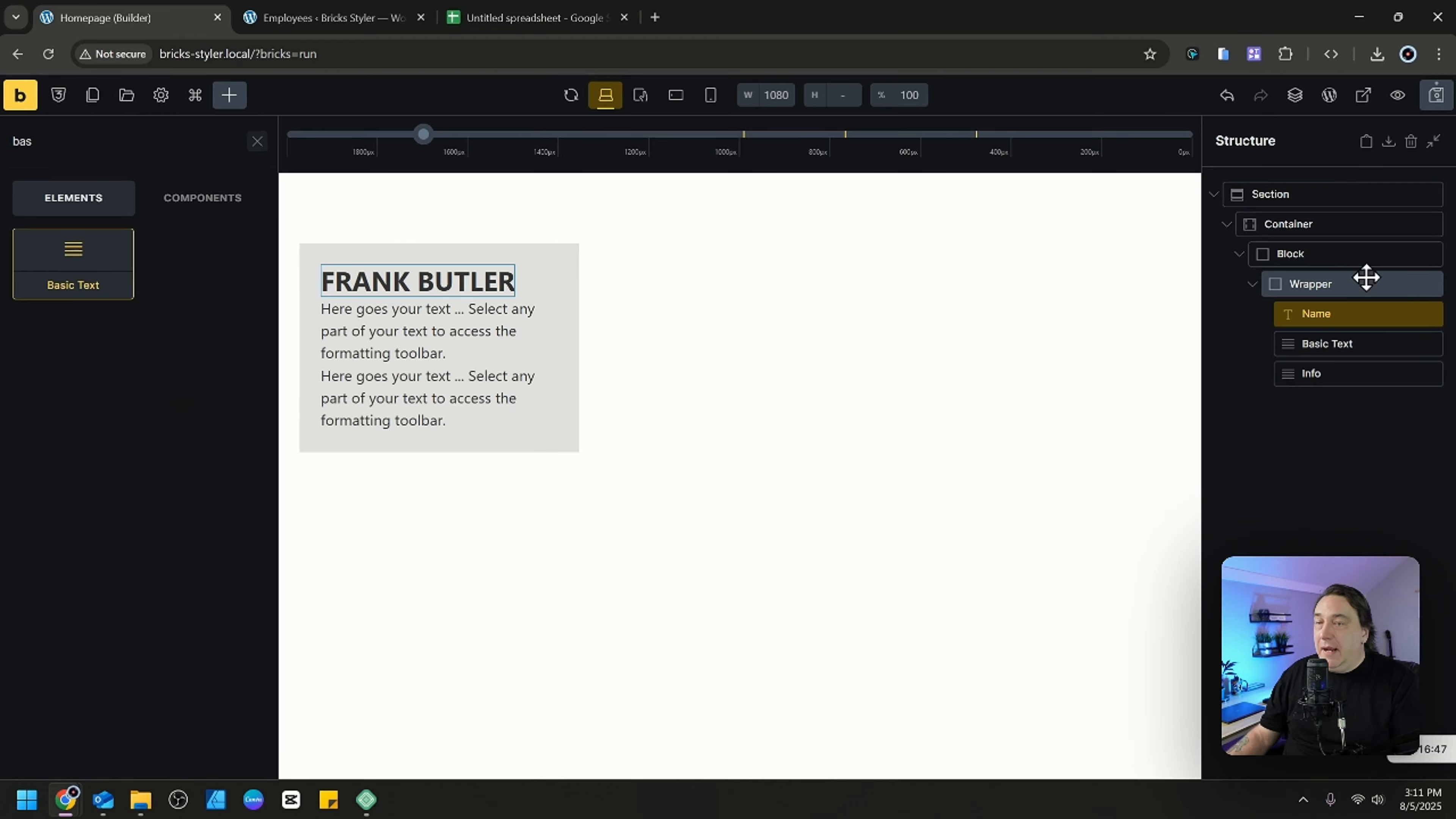
double_click(1394, 346)
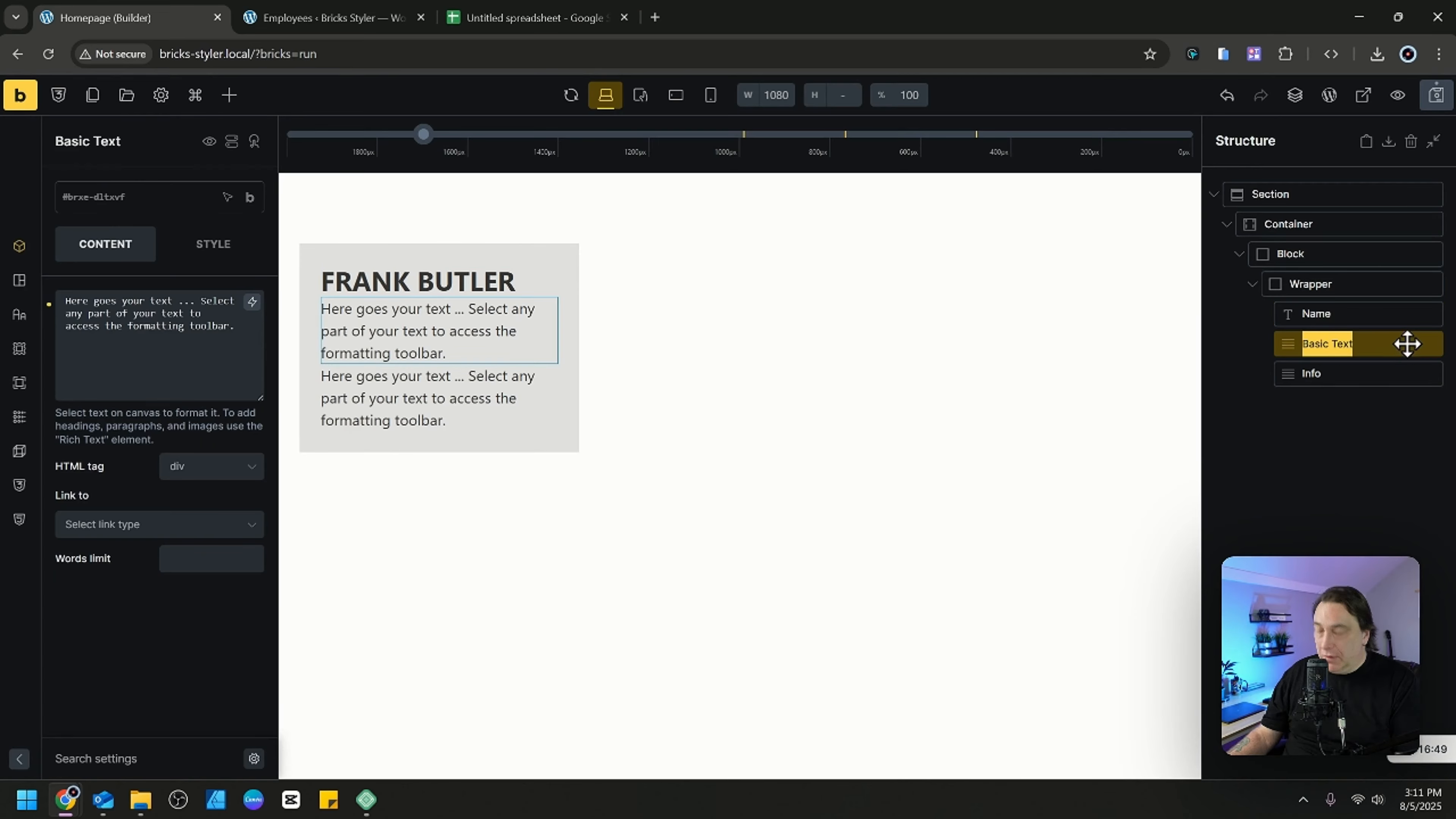
type("Age")
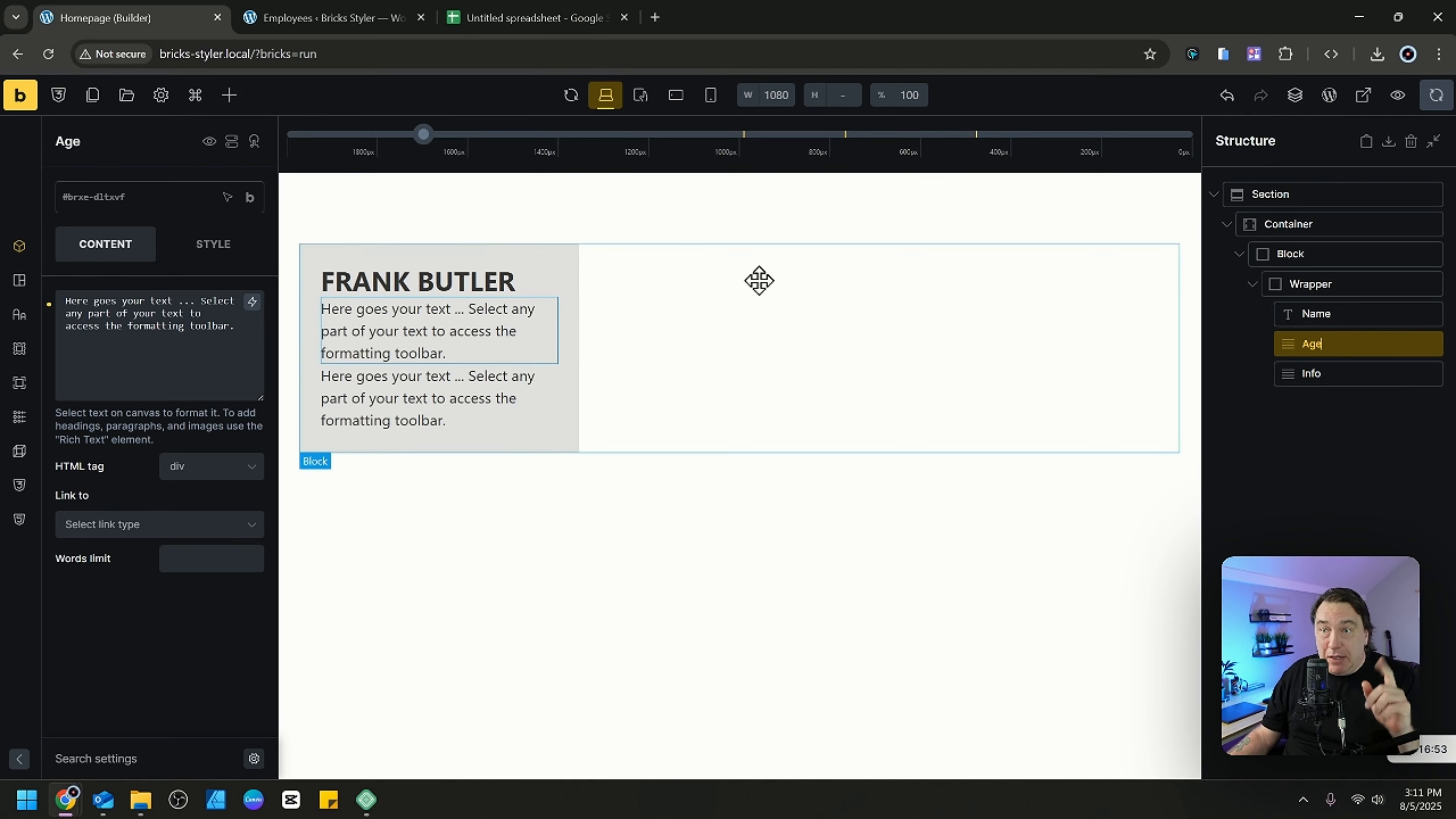
Assign the new class employee__age to the Age element and replace its placeholder text with "Age:".
left_click(161, 201)
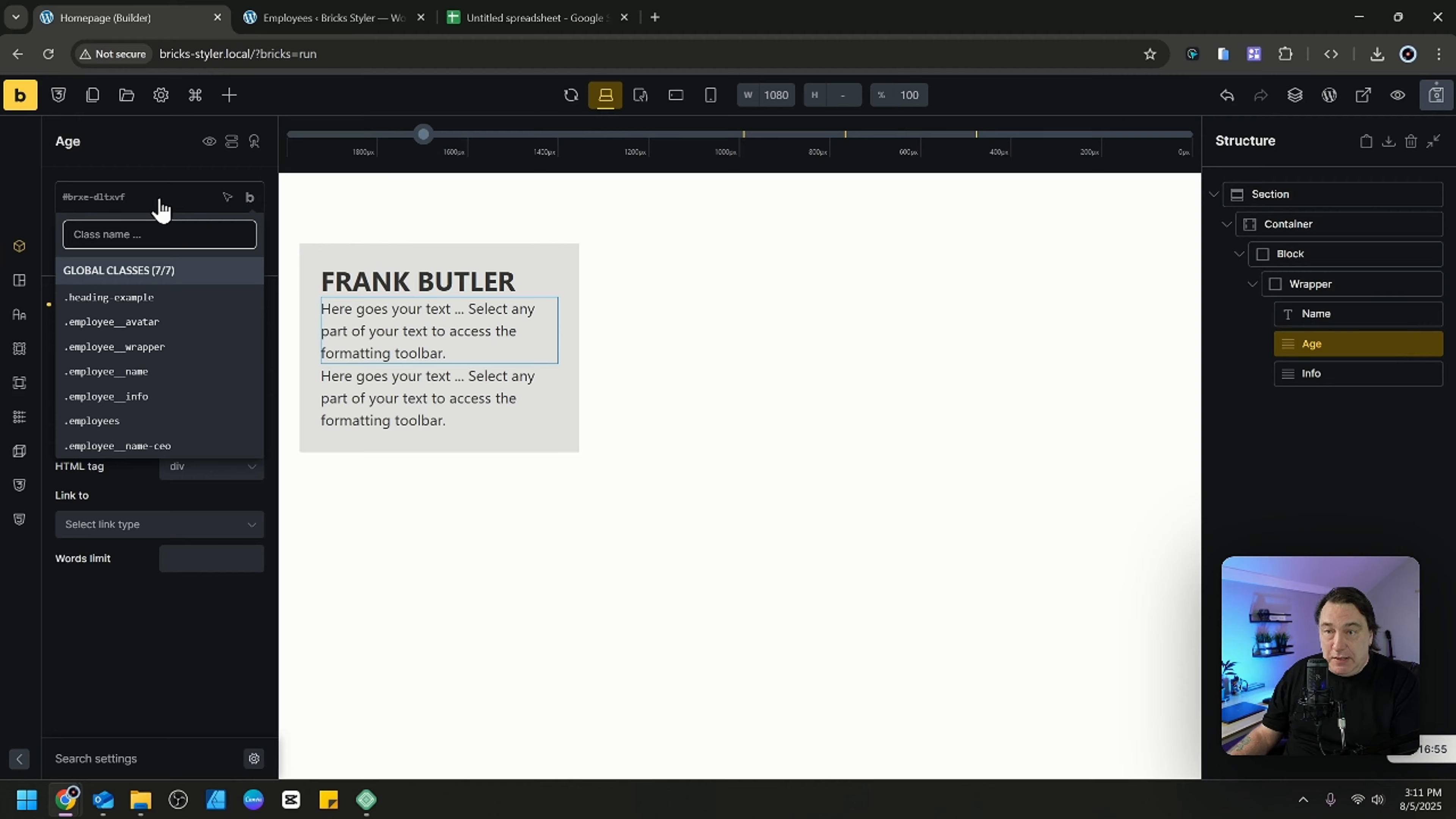
type("empl")
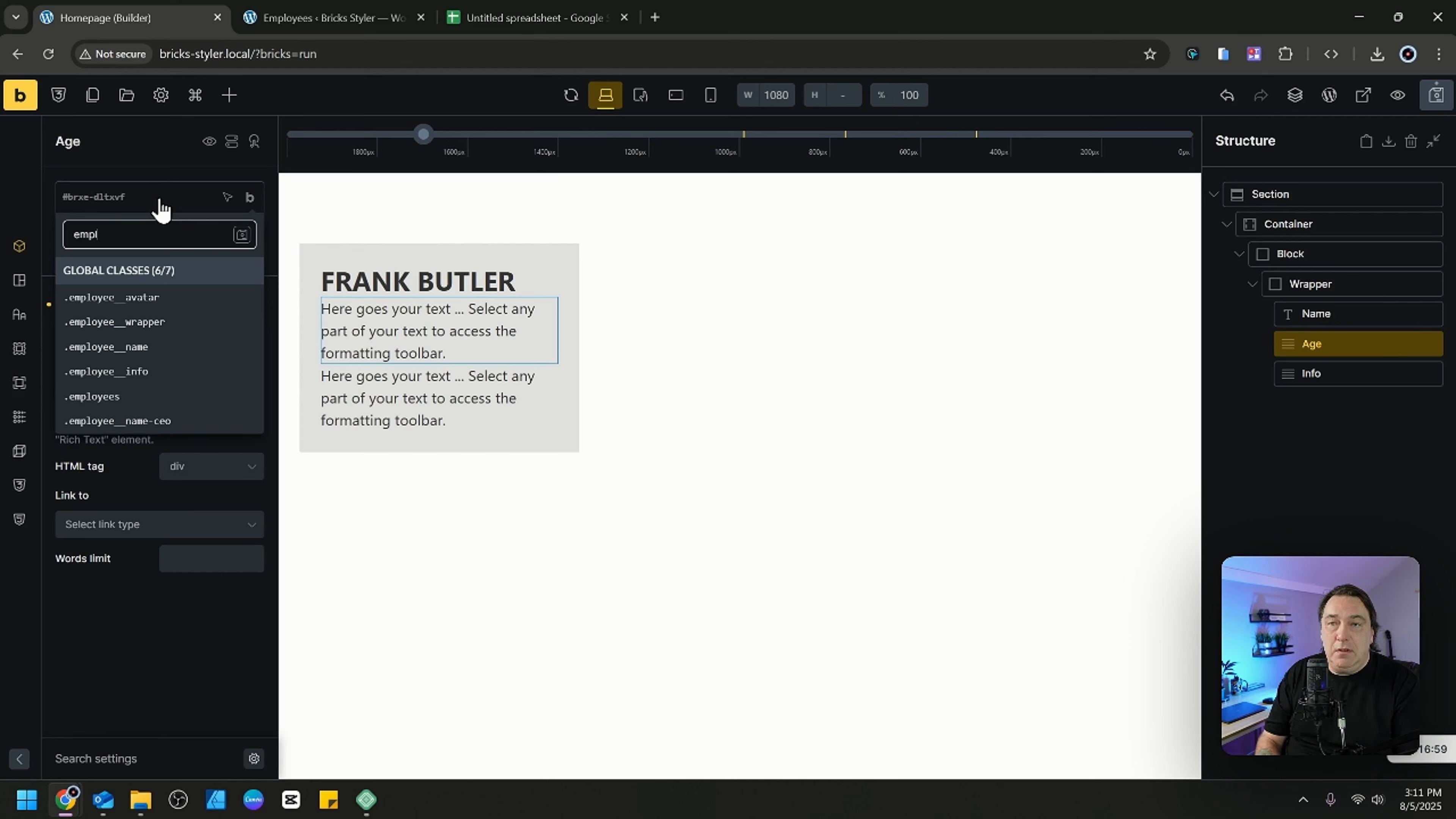
type("oyee__age")
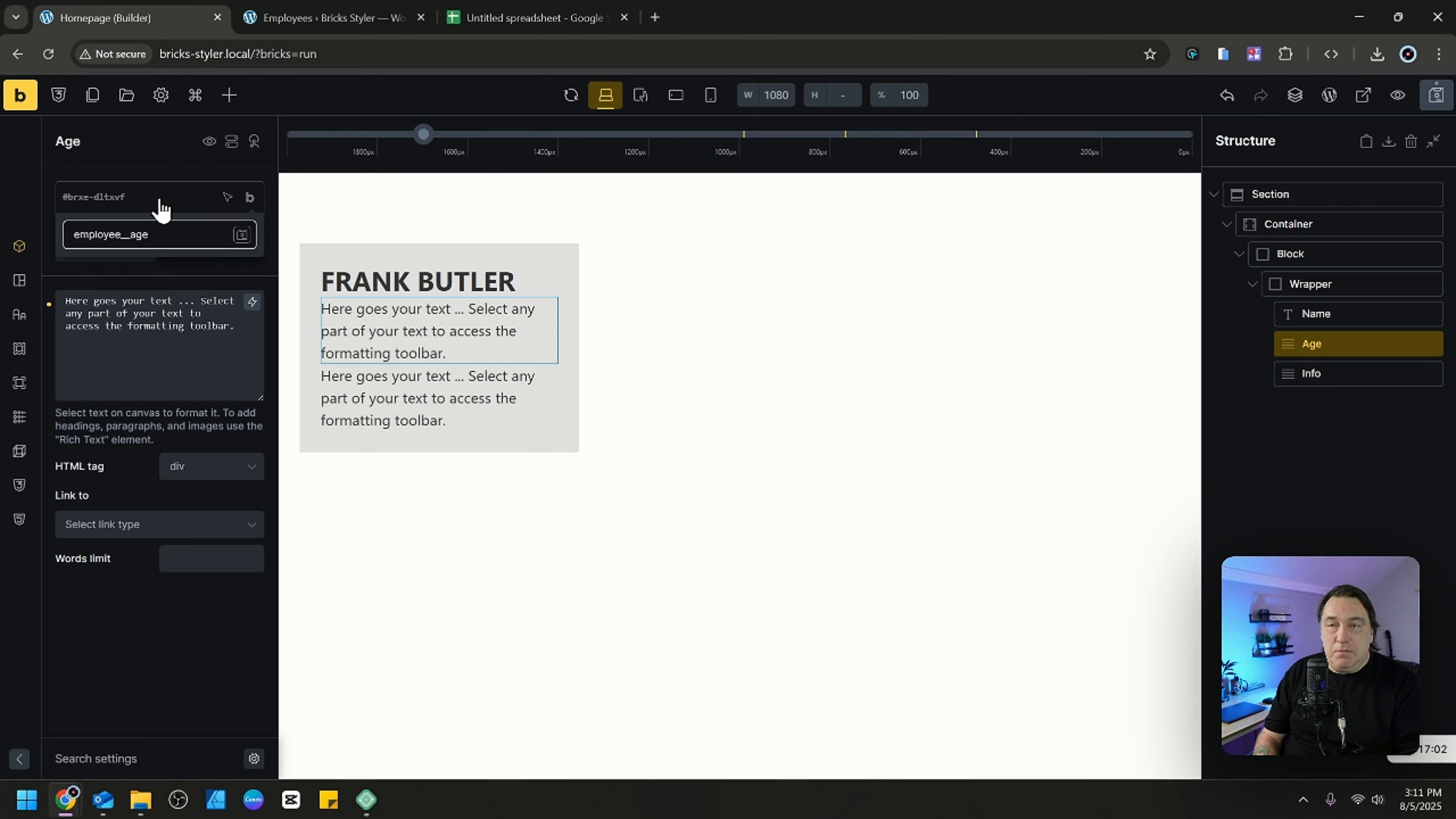
key("Return")
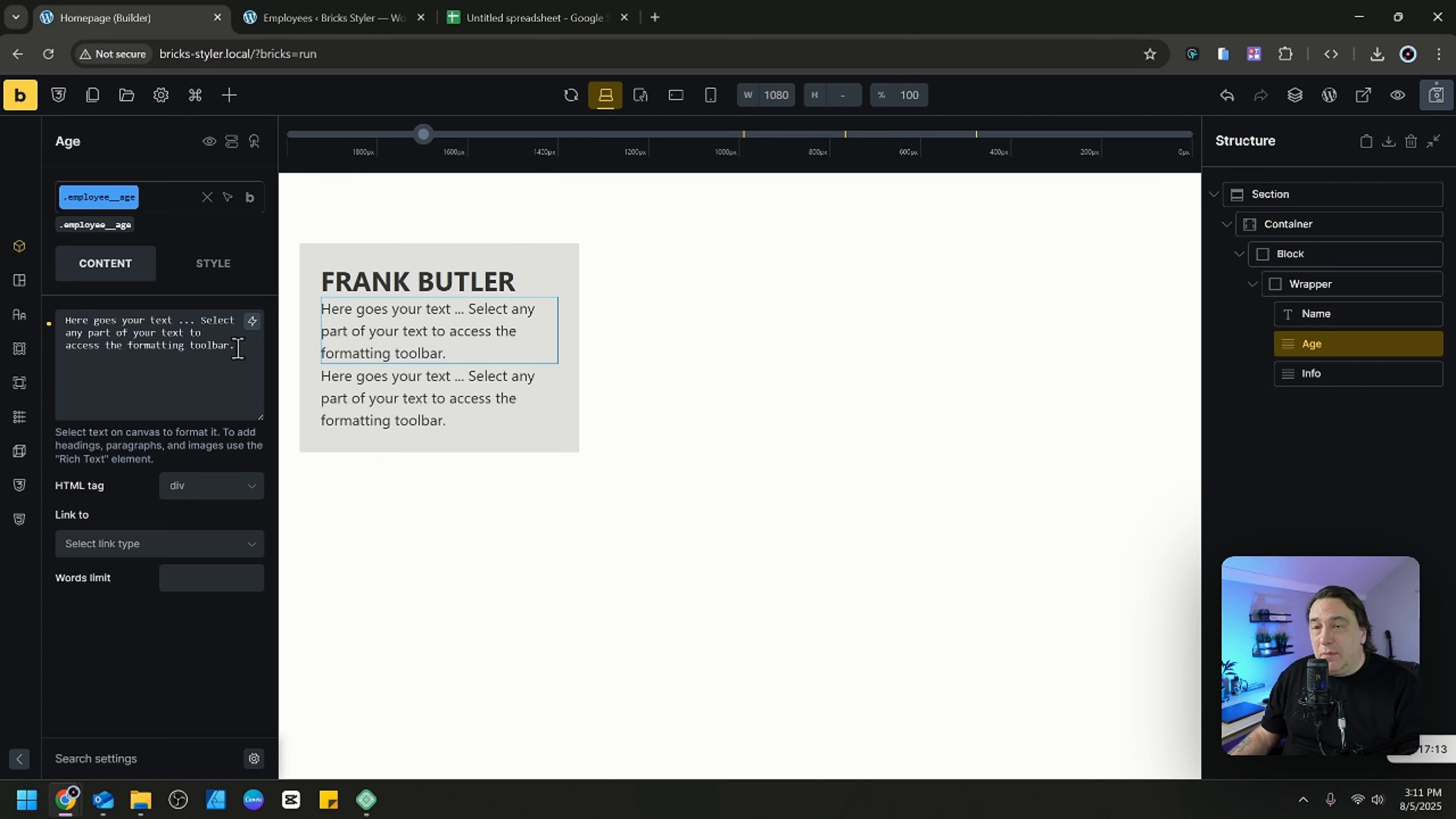
left_click_drag(237, 347, 64, 319)
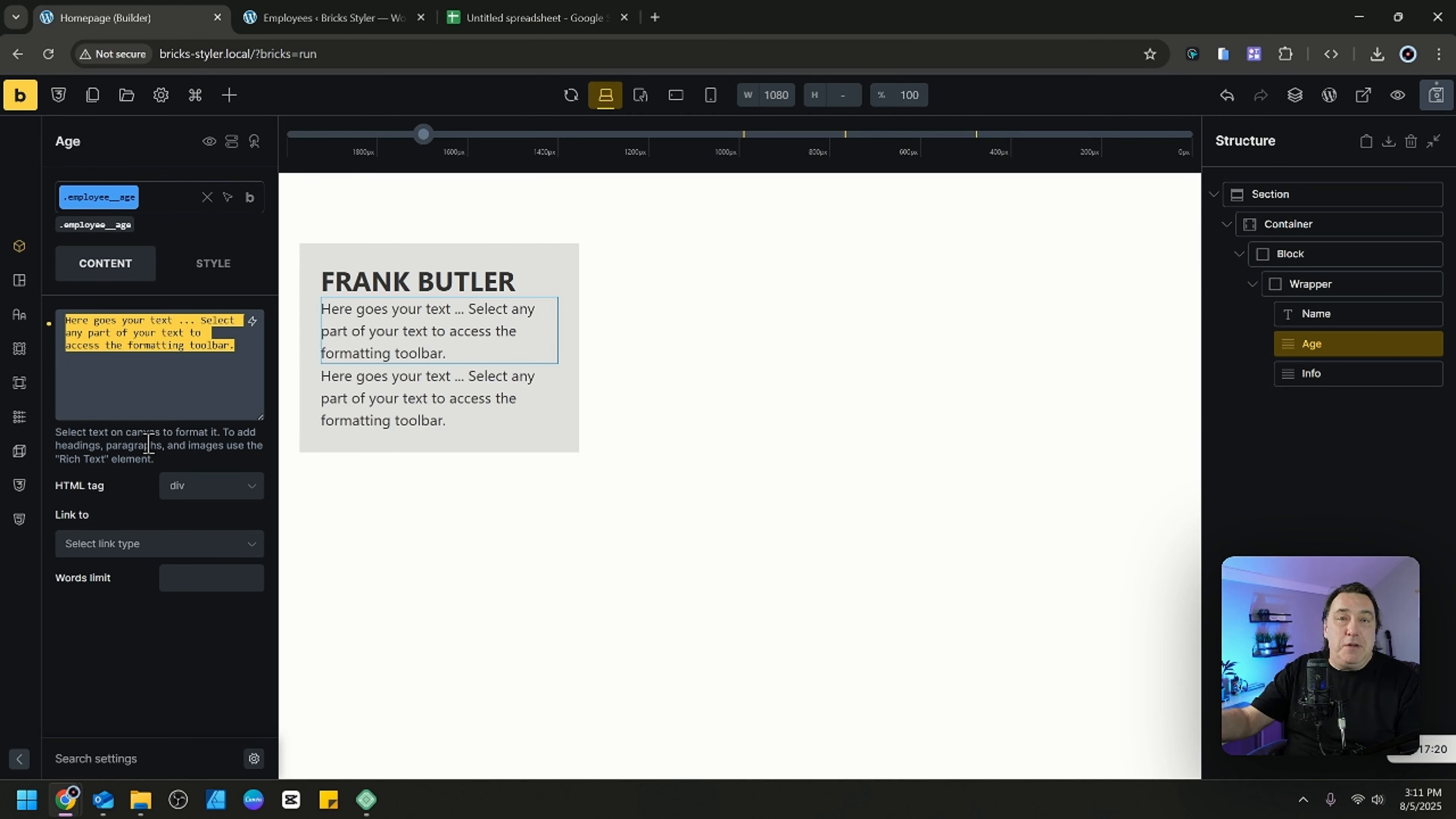
type("Age:")
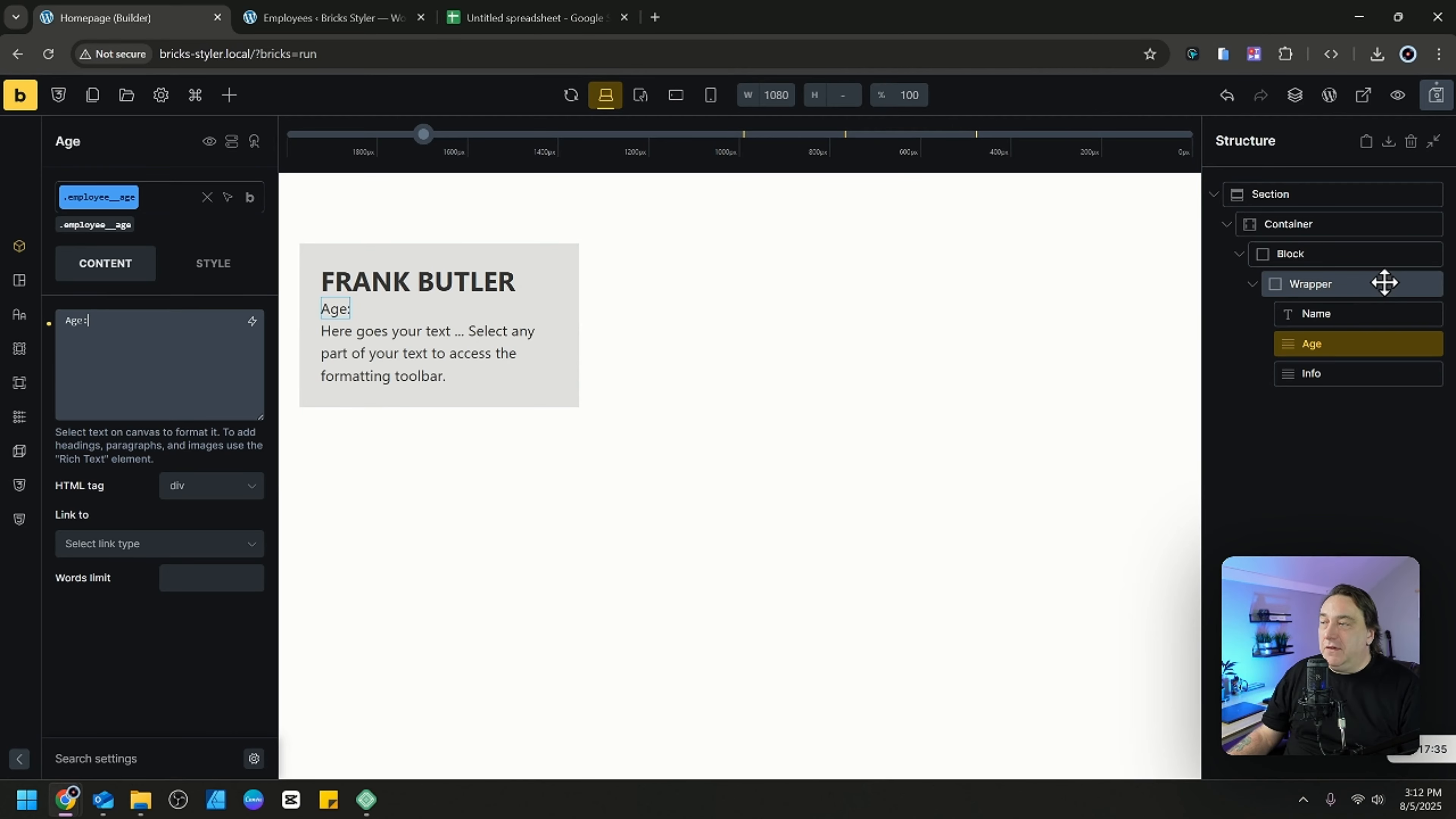
Enable the query loop on the employee Wrapper and open its query settings.
left_click(1370, 283)
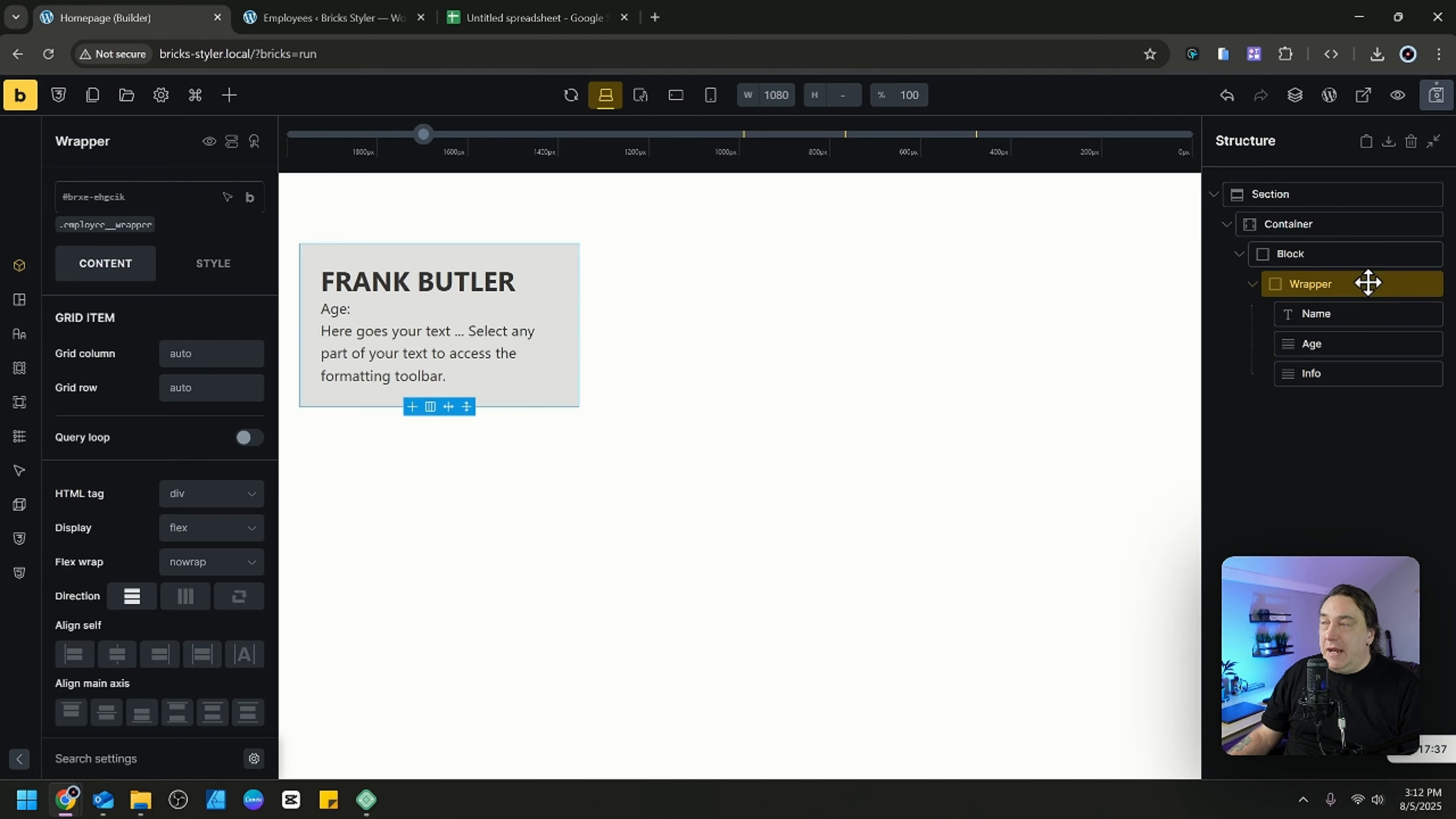
left_click(251, 439)
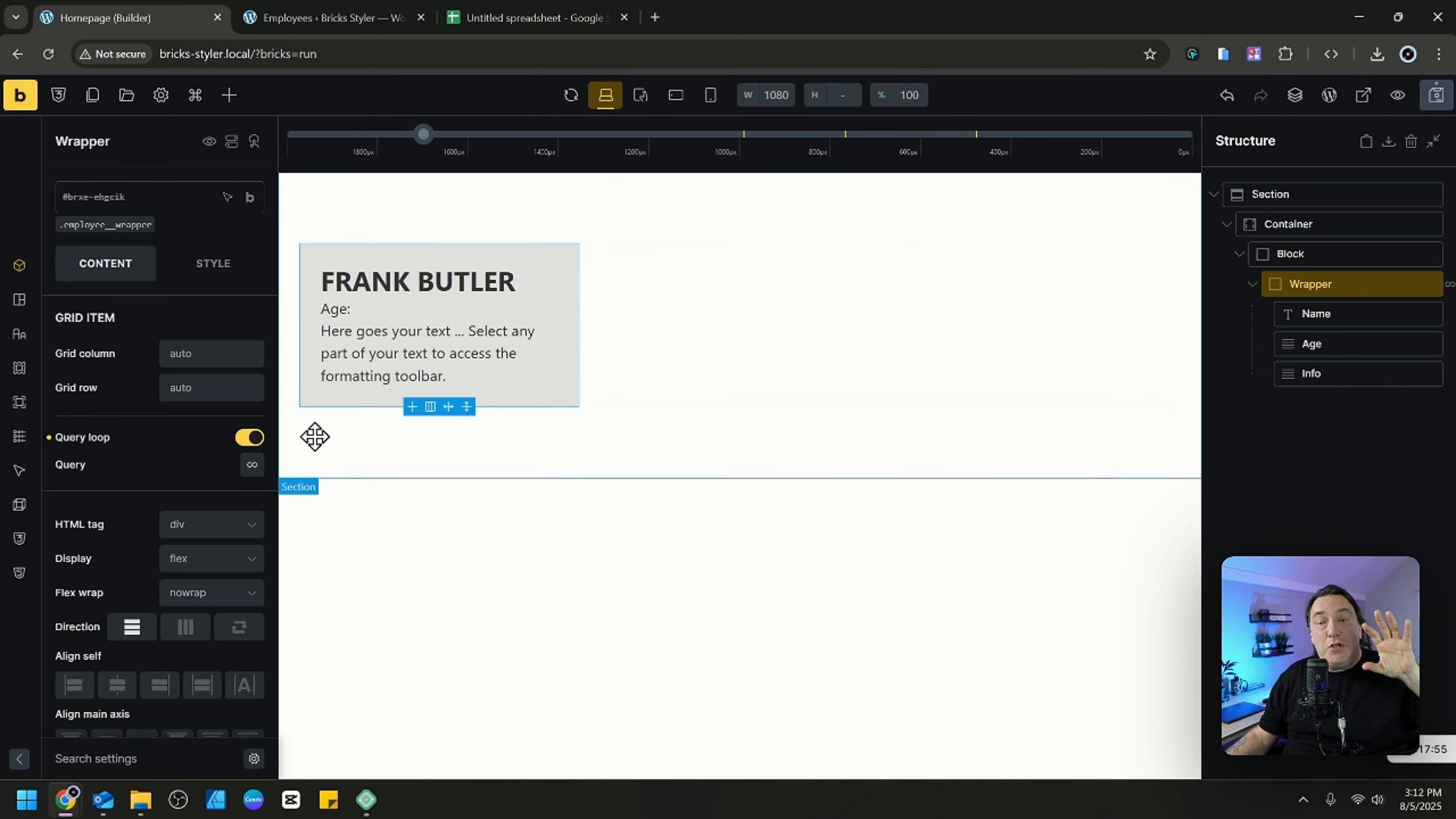
left_click(253, 467)
scroll(241, 492, "down", 1)
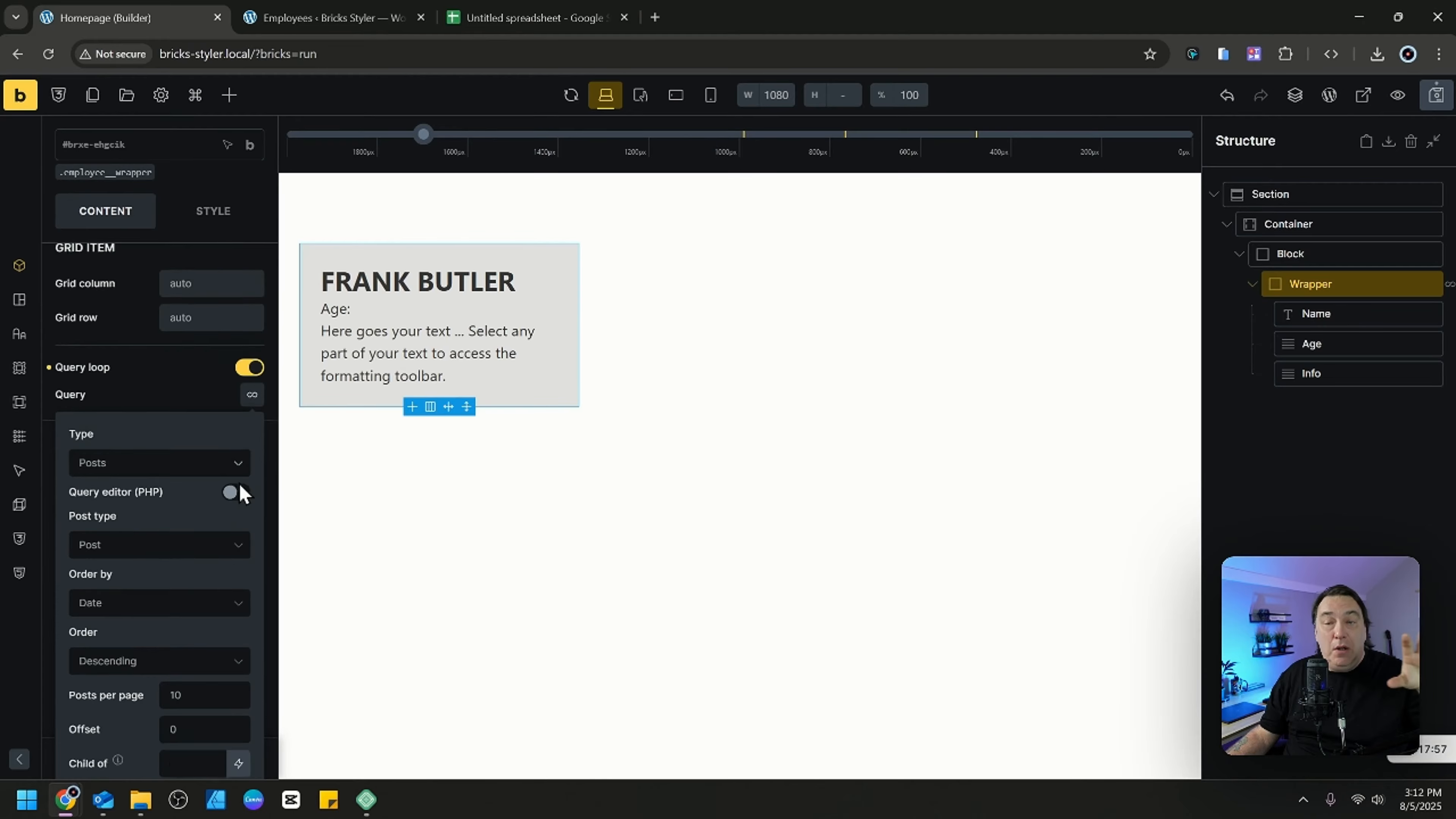
scroll(241, 492, "down", 2)
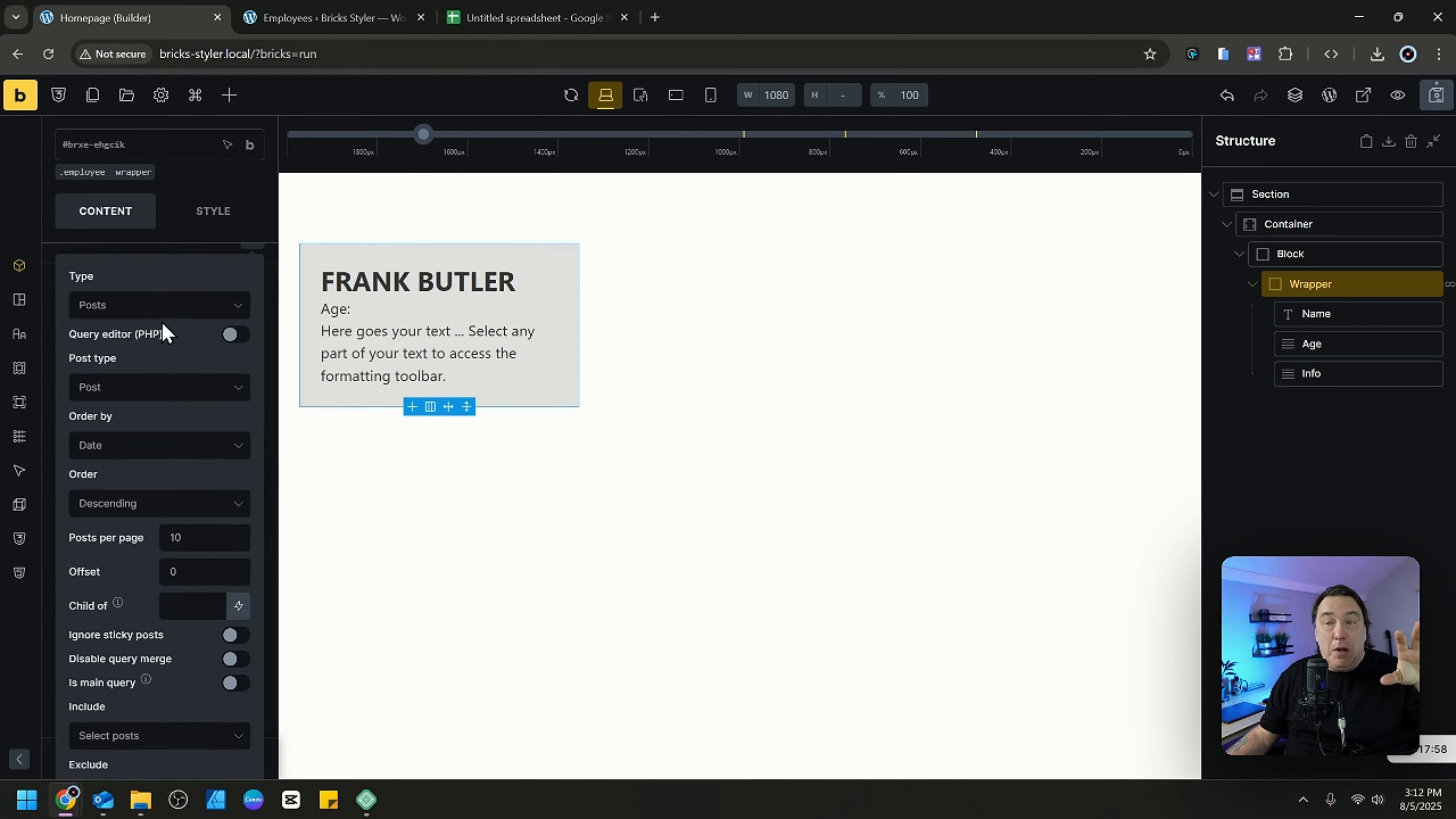
left_click(176, 389)
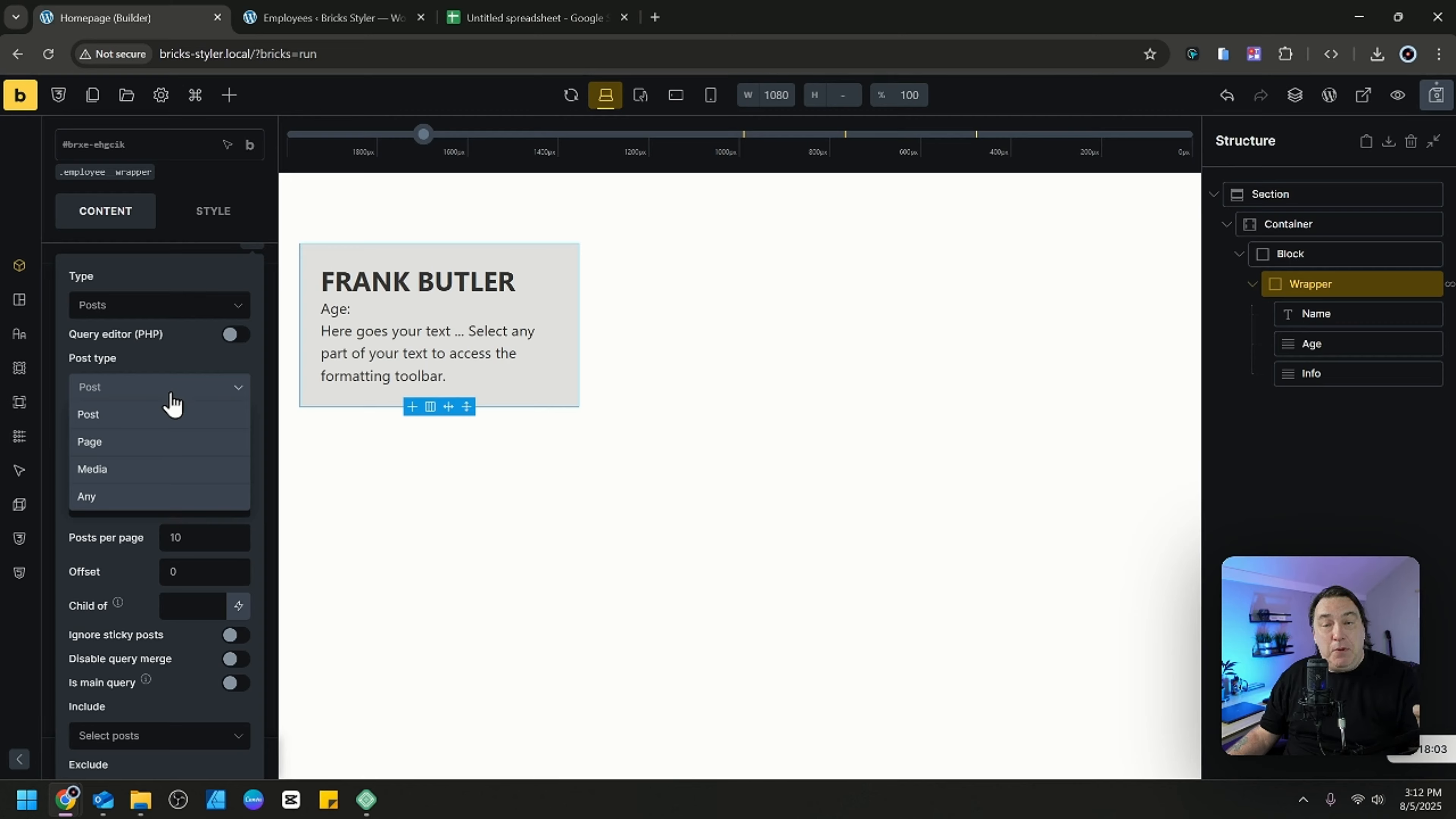
left_click(142, 414)
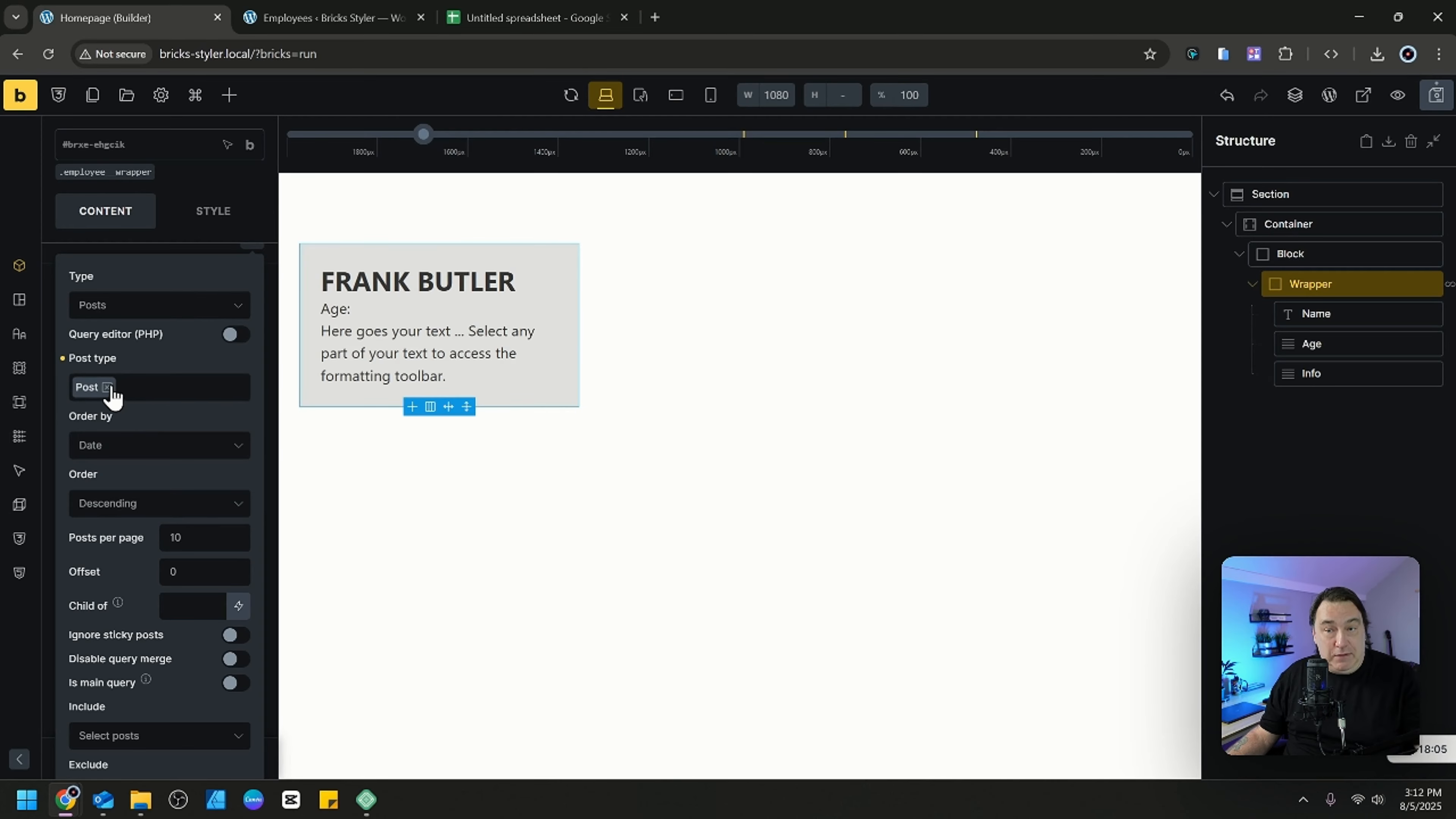
left_click(175, 308)
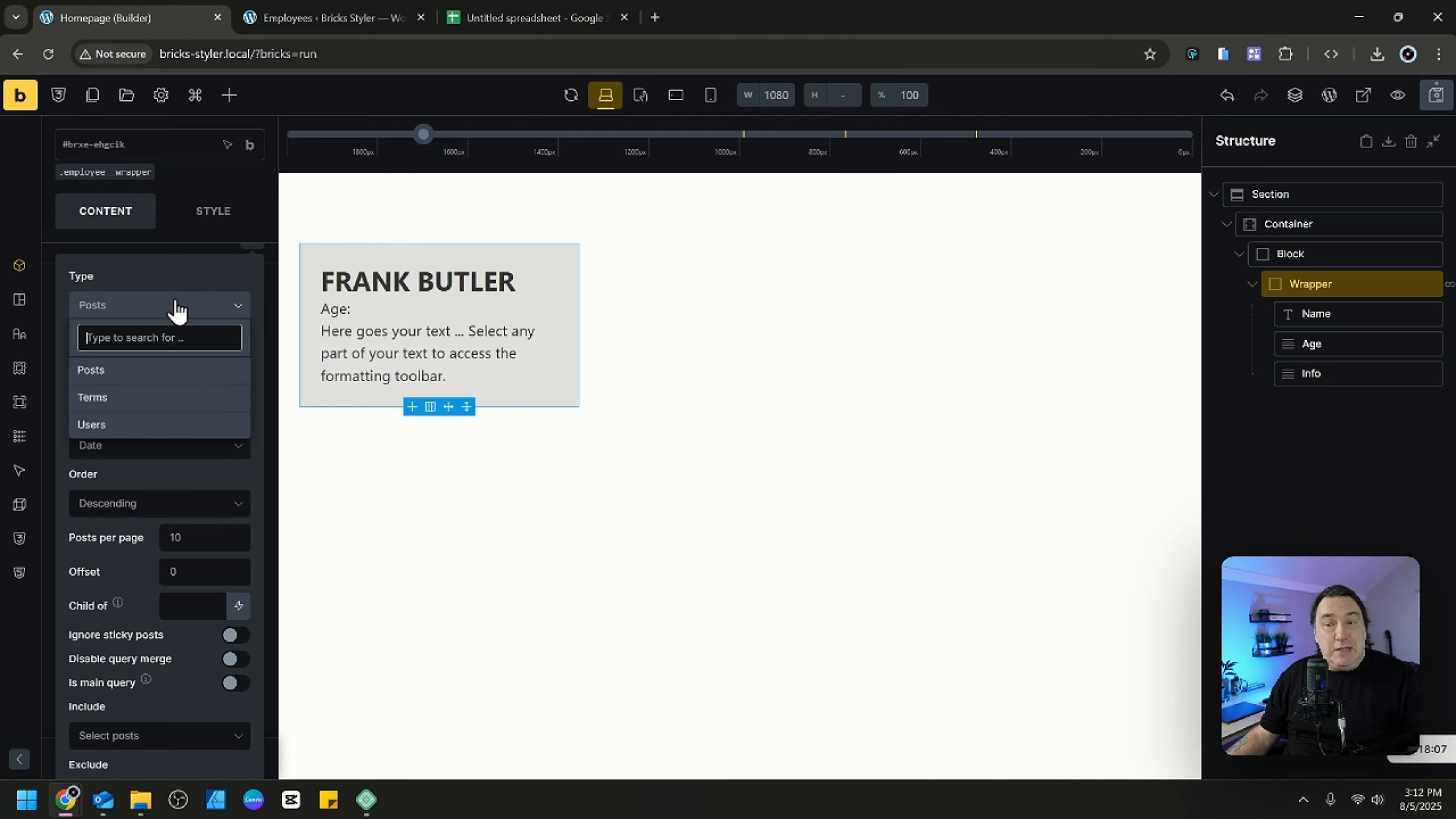
left_click(174, 308)
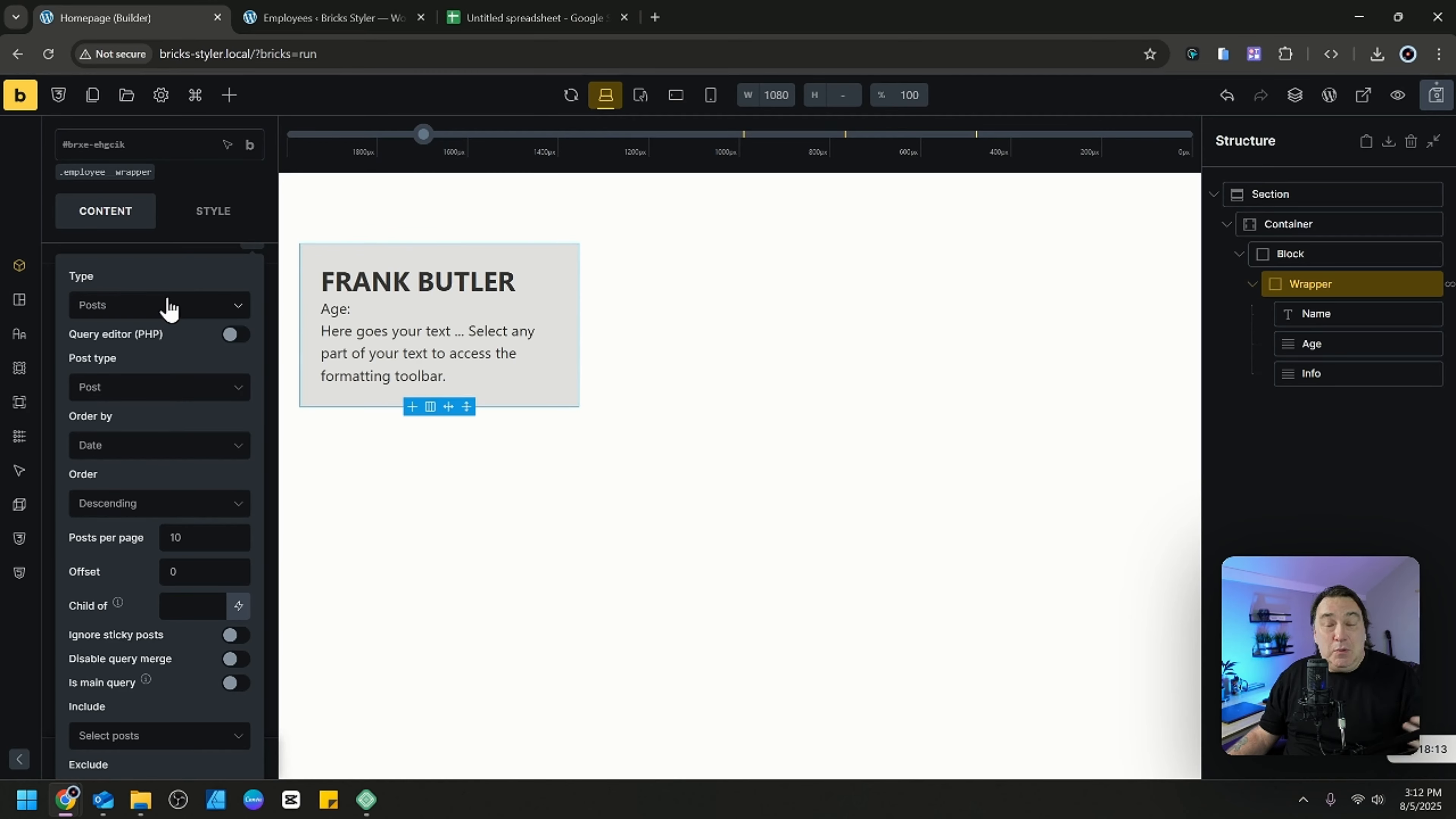
Save the homepage layout and reload the builder page.
left_click(1437, 98)
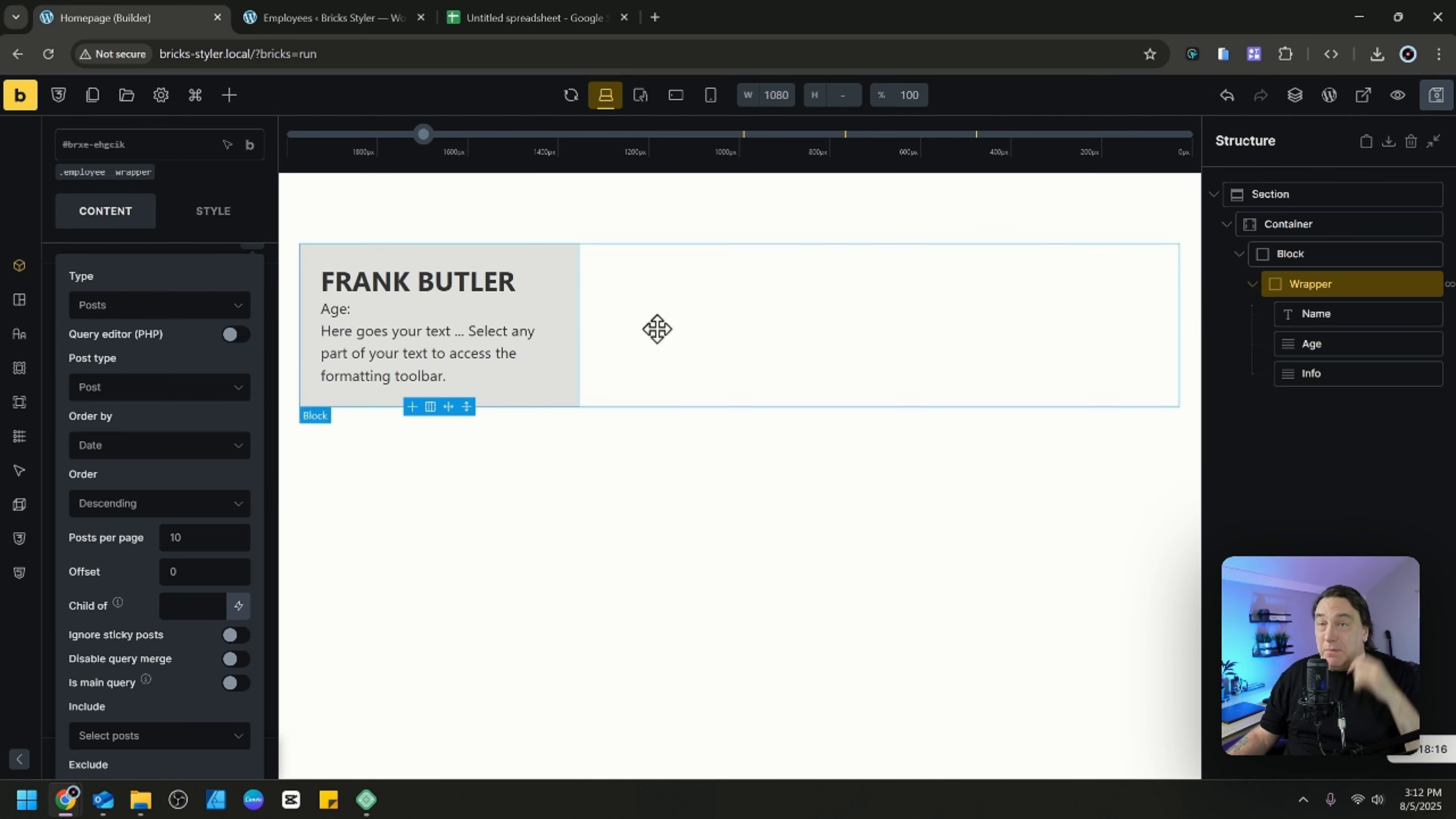
left_click(55, 56)
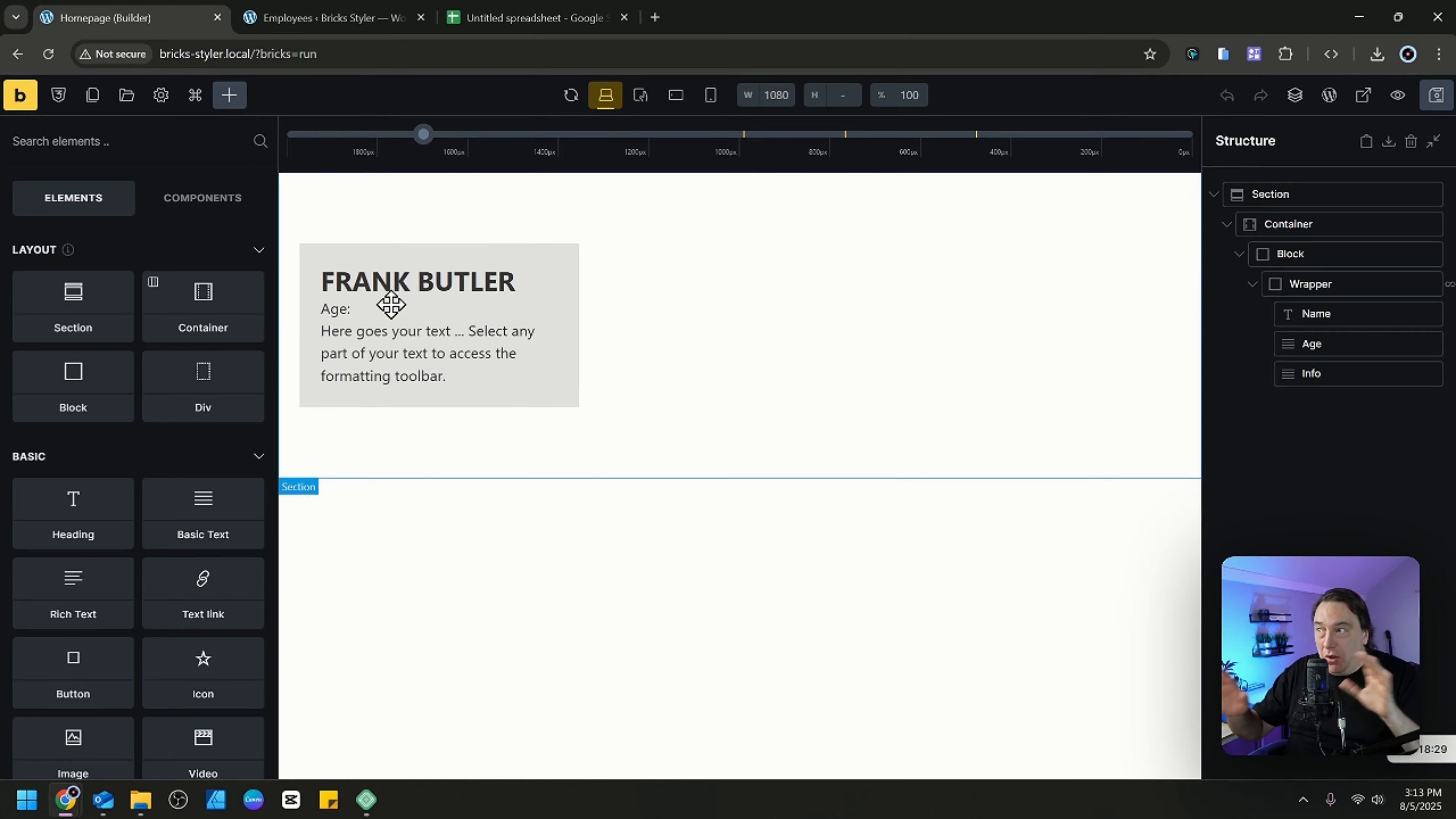
Set the employee Wrapper's query loop to pull posts of the Employee post type.
left_click(1384, 288)
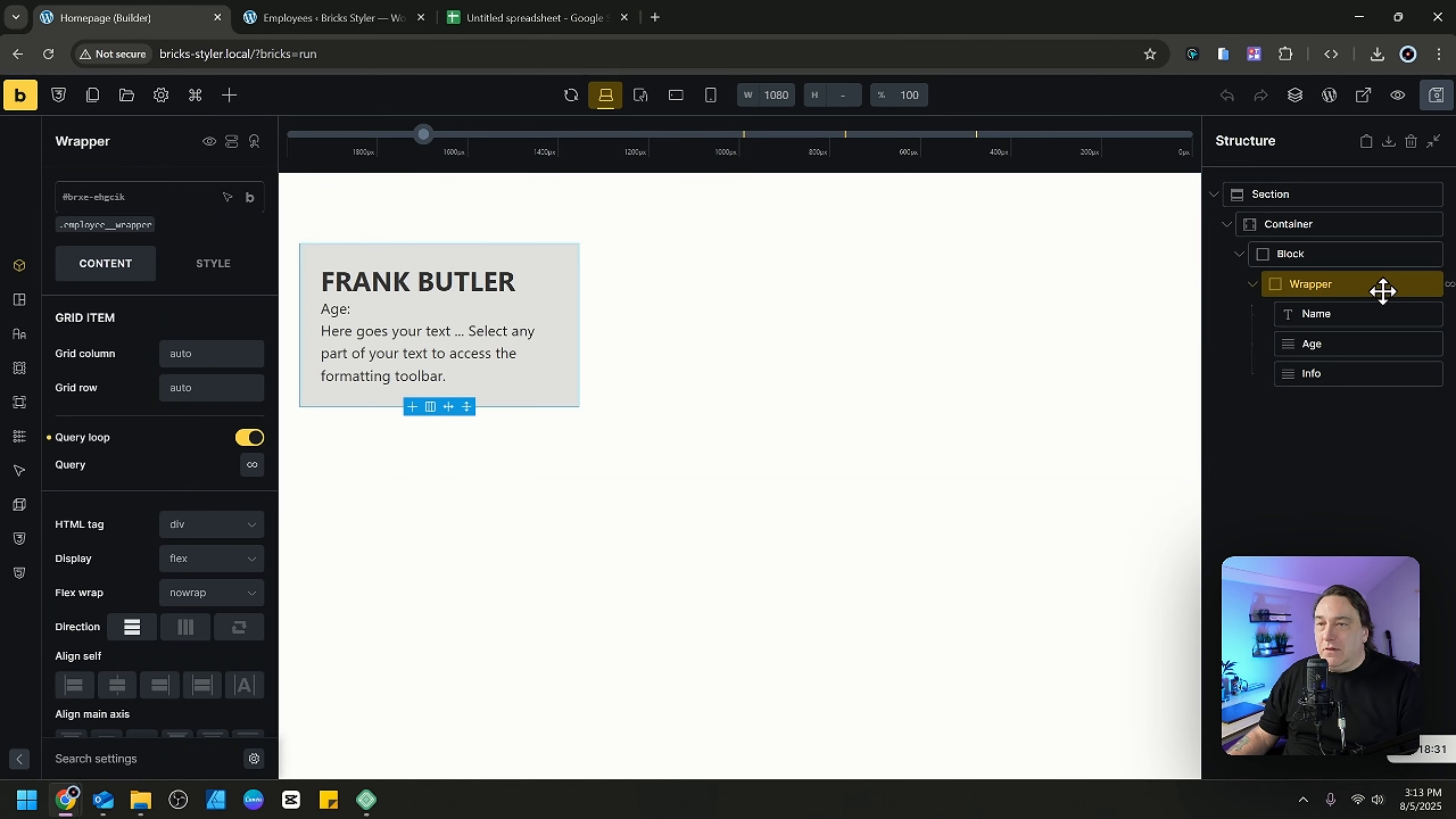
left_click(252, 466)
scroll(235, 453, "down", 2)
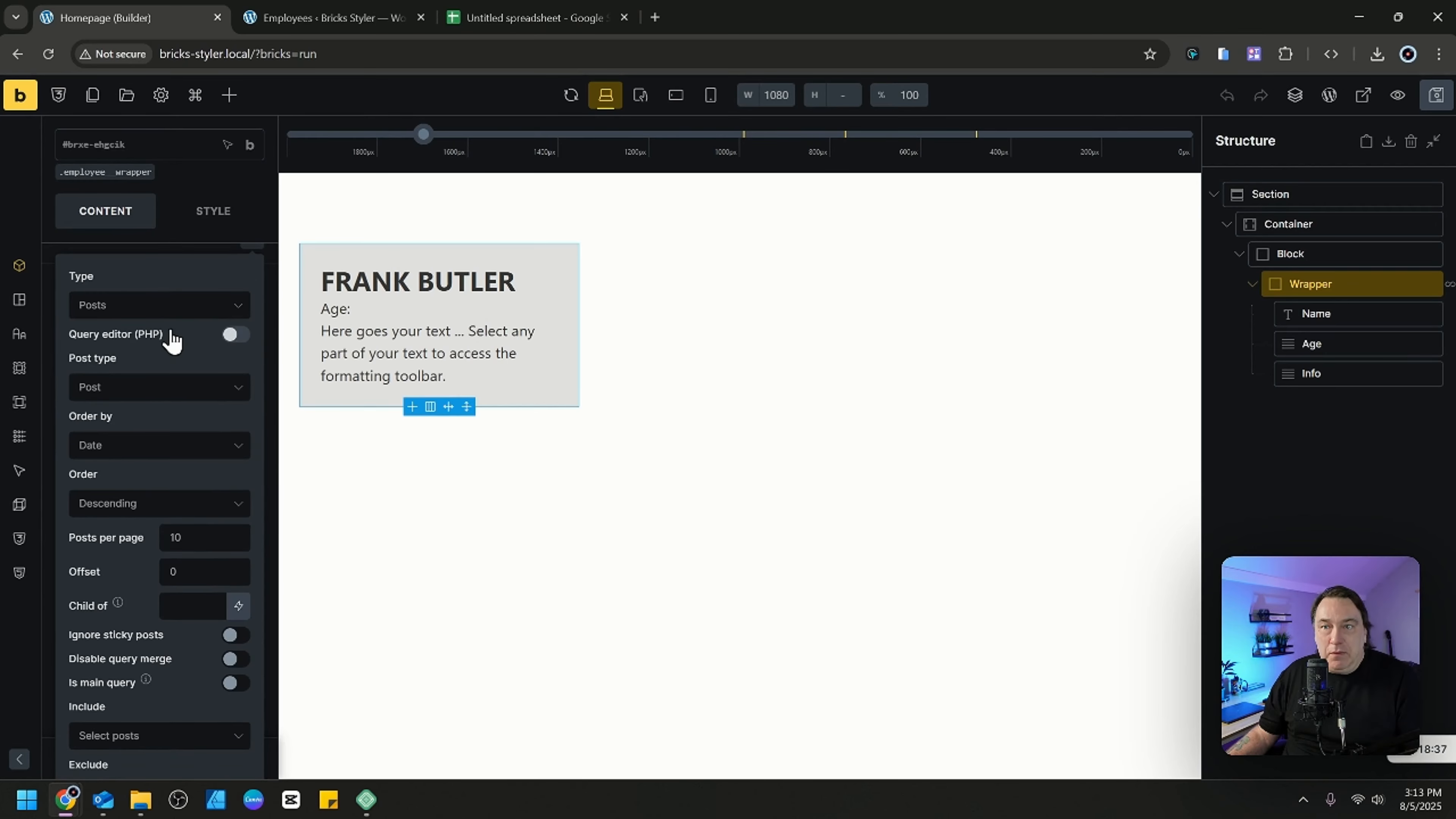
left_click(169, 307)
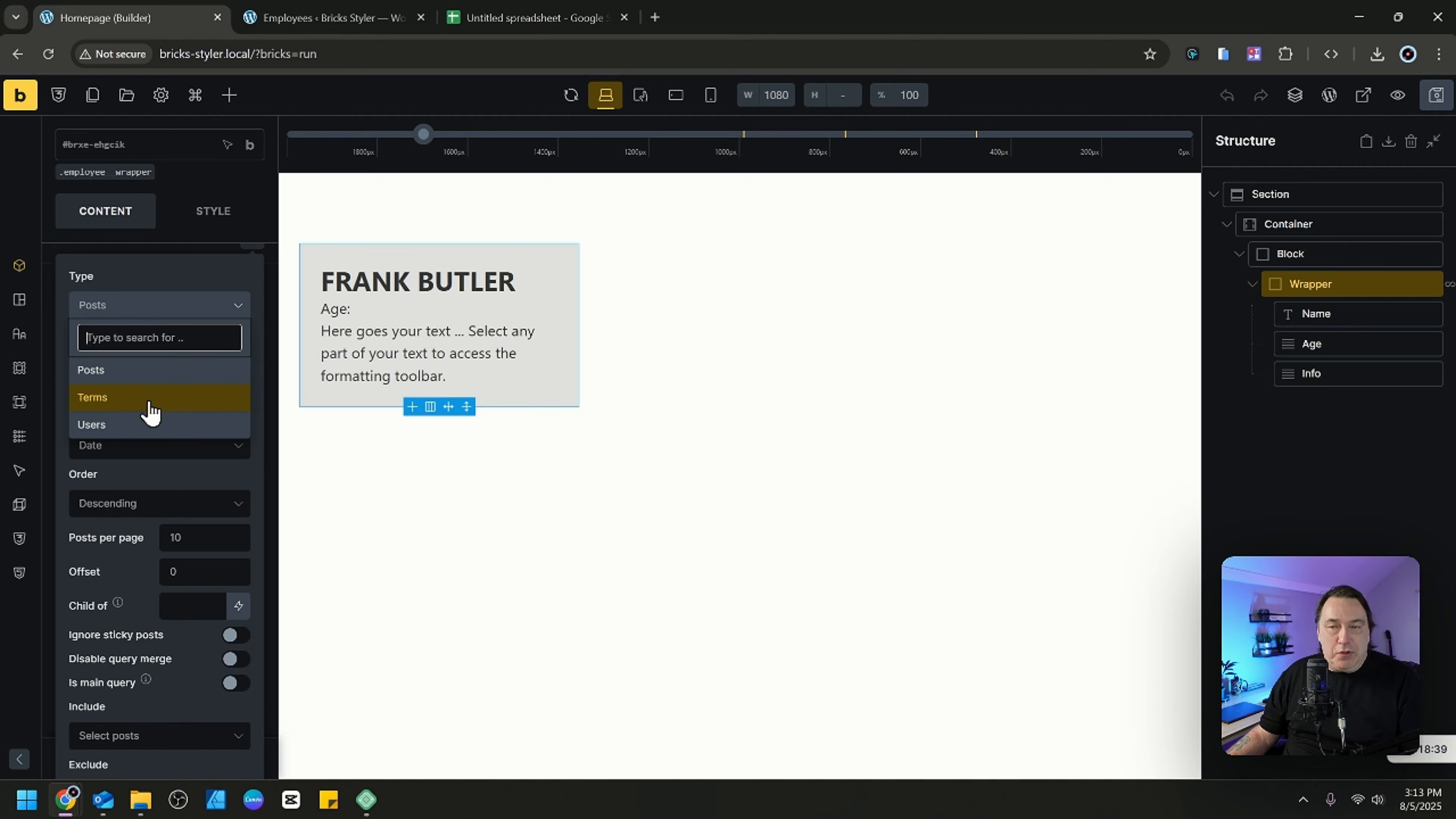
left_click(180, 312)
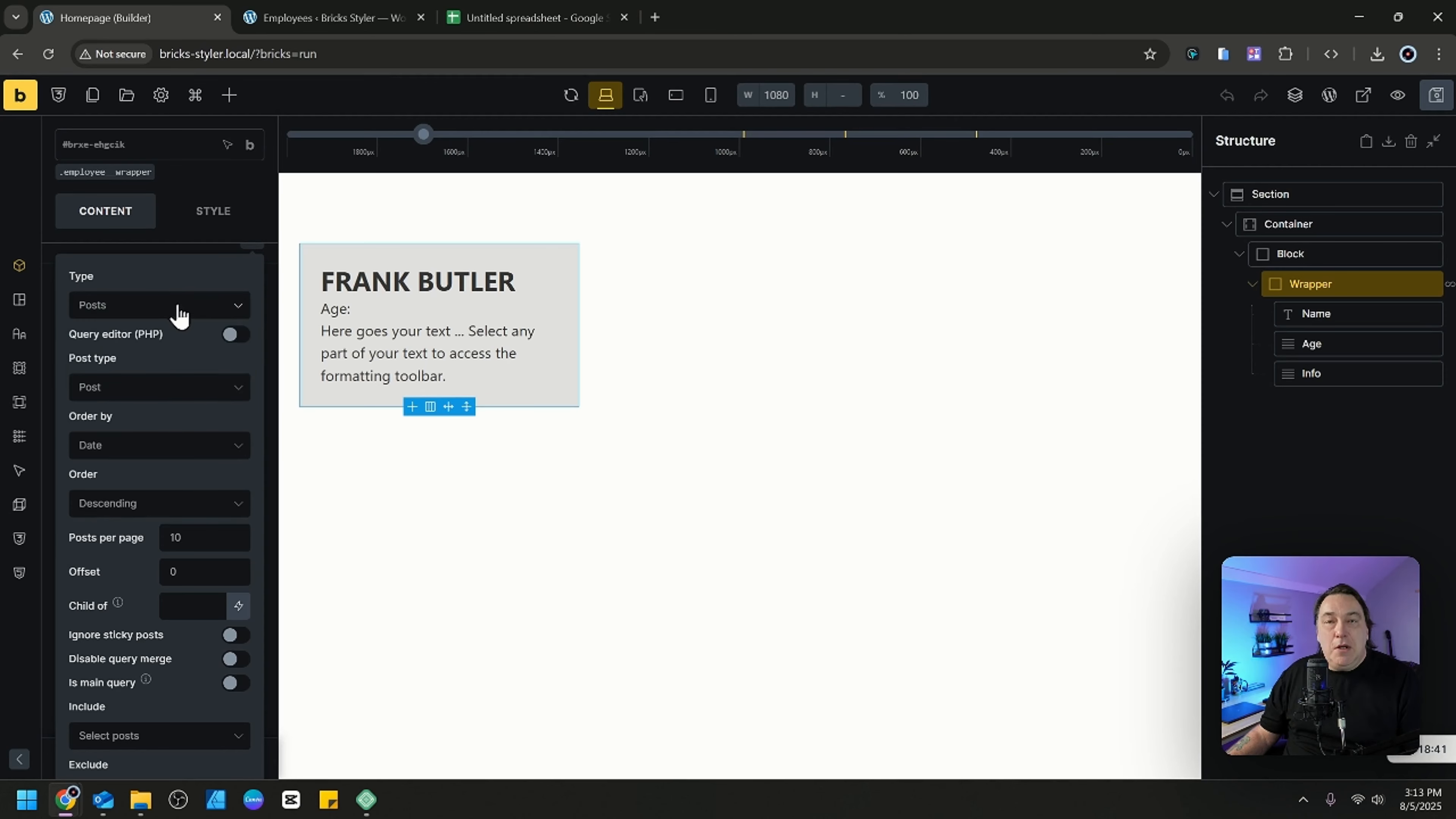
left_click(170, 394)
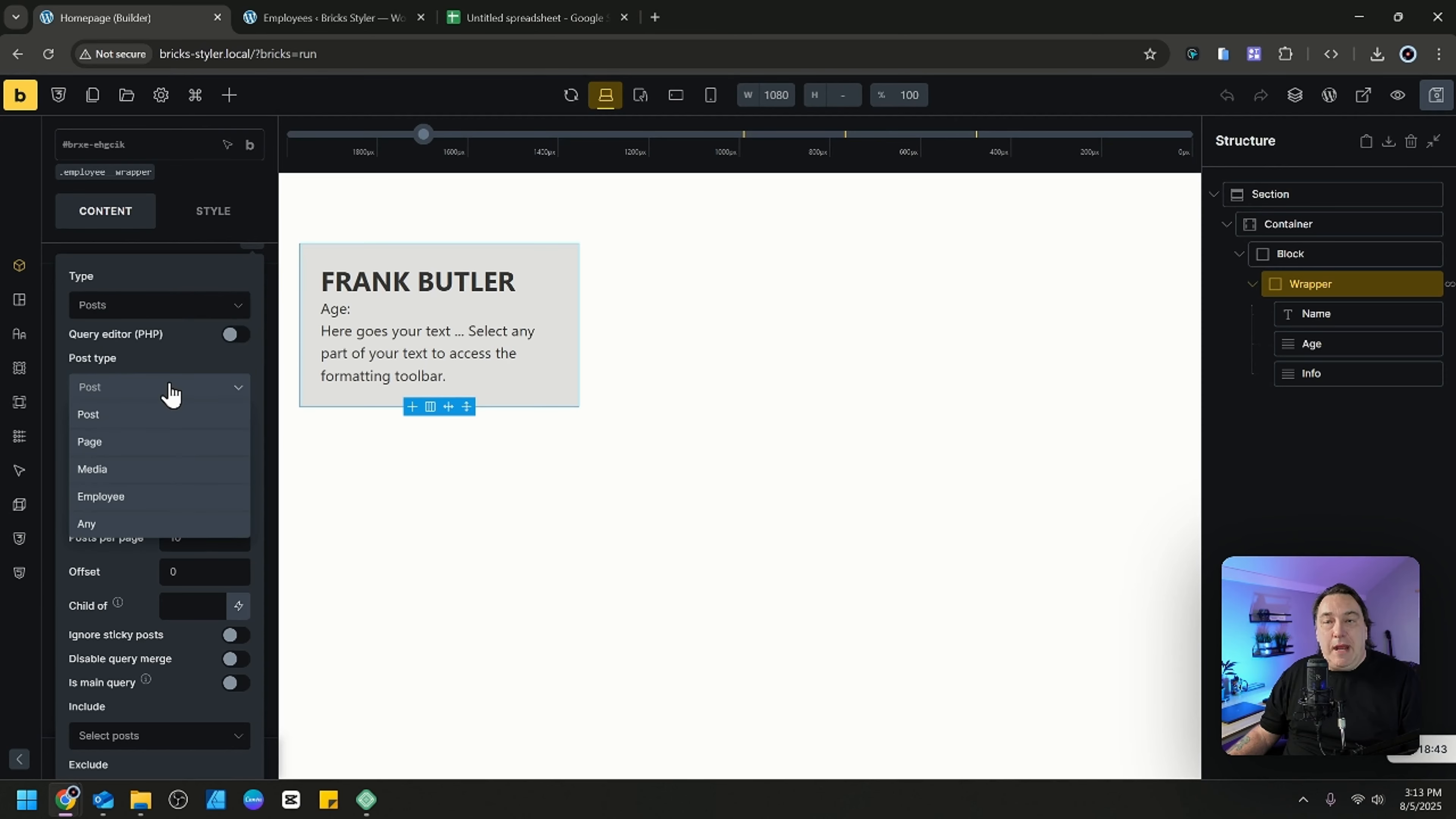
left_click(133, 505)
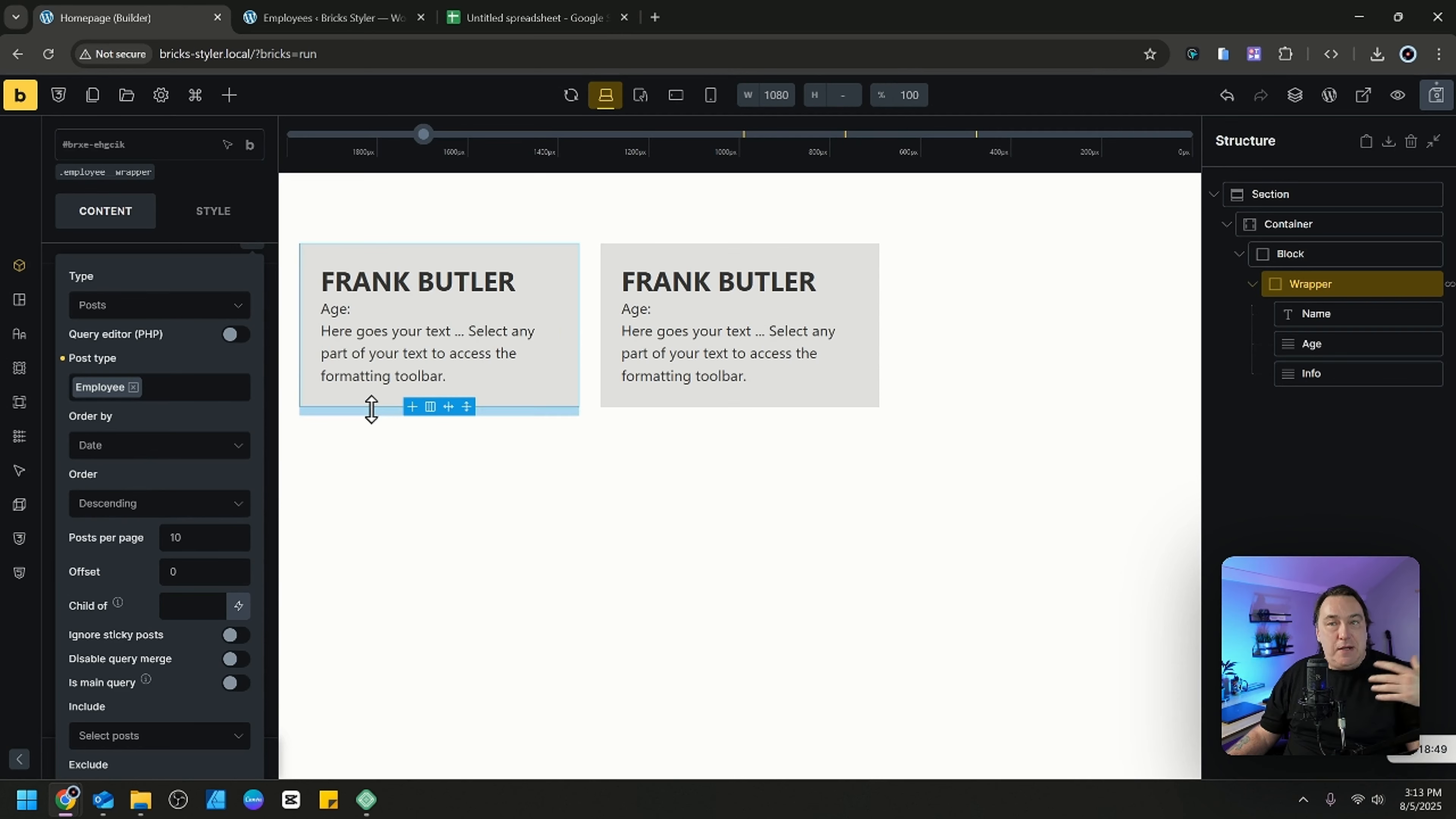
Order the Wrapper's employee query by Title.
left_click(221, 445)
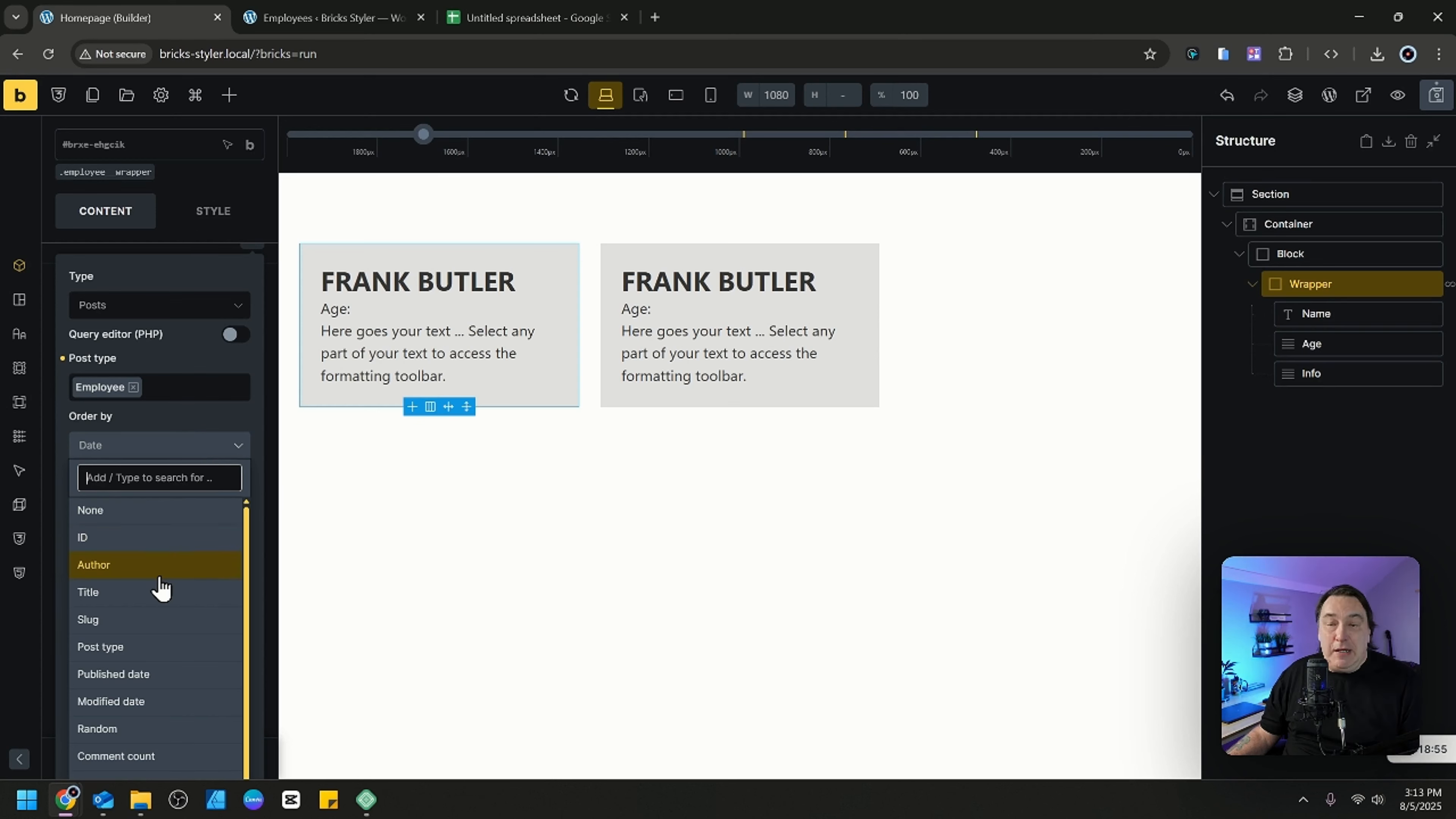
scroll(154, 599, "down", 2)
scroll(161, 568, "up", 2)
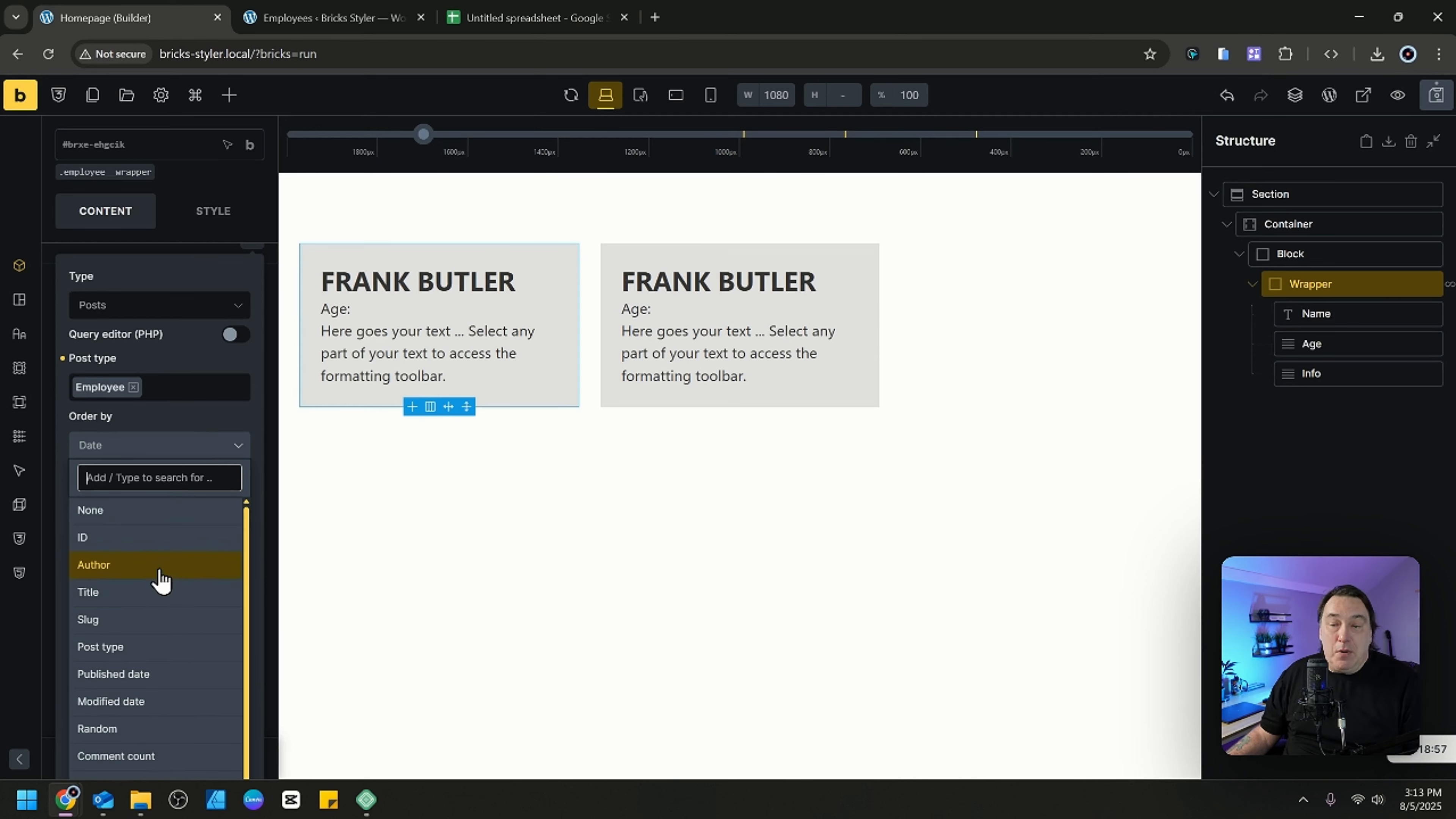
left_click(157, 594)
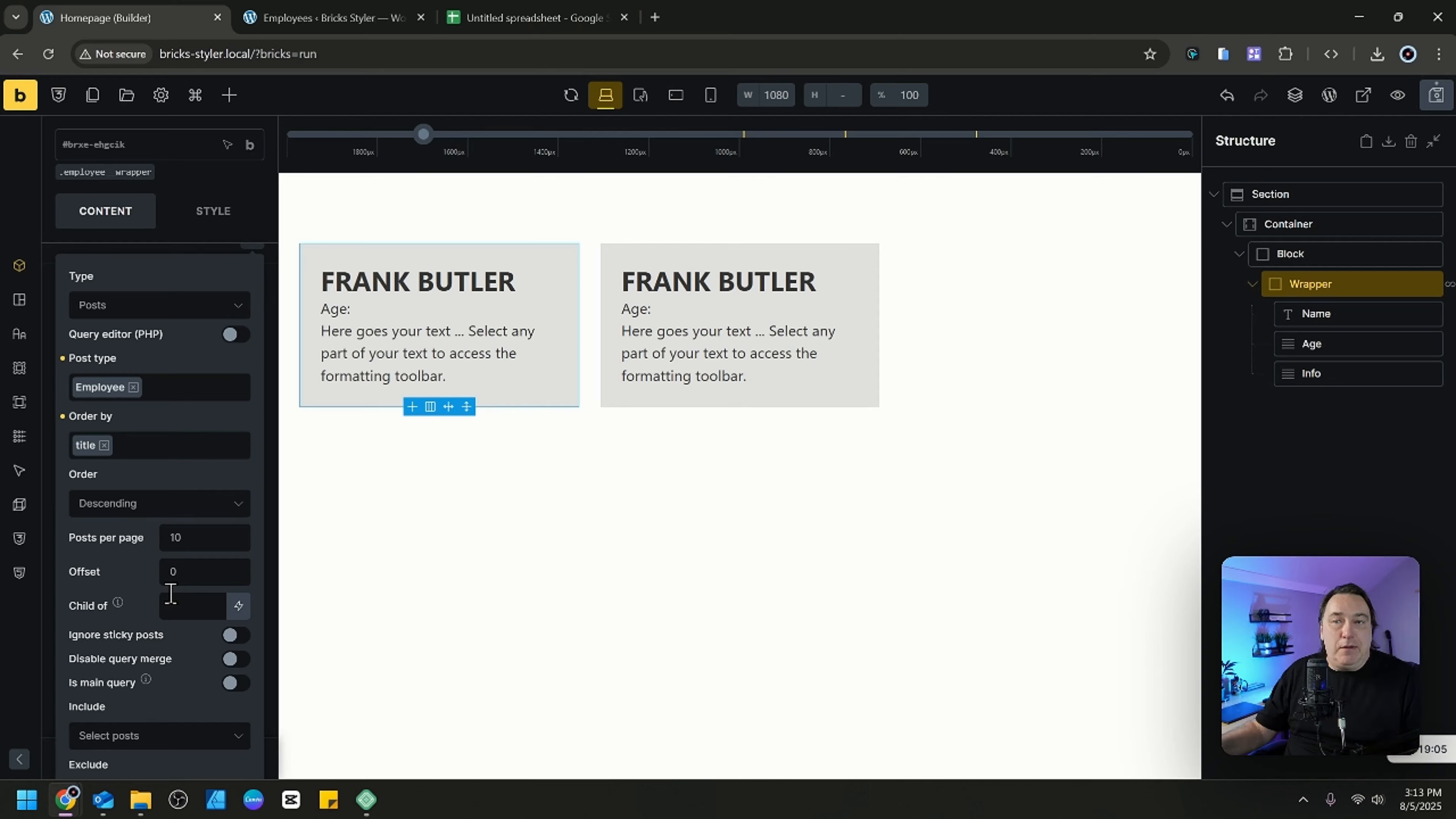
Look through the remaining query options, including the meta and taxonomy queries, and save the homepage layout.
scroll(160, 590, "down", 2)
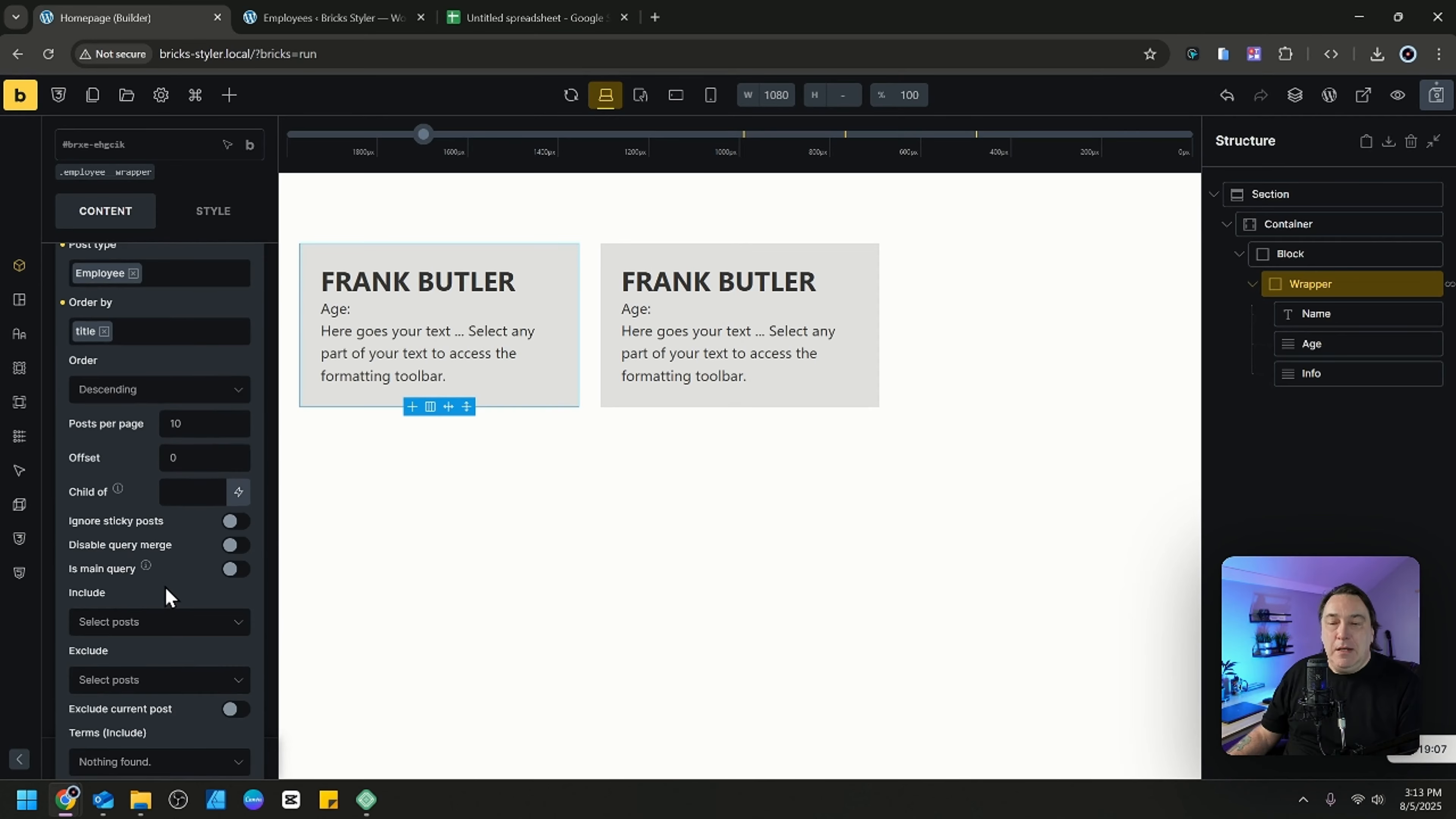
scroll(165, 579, "up", 2)
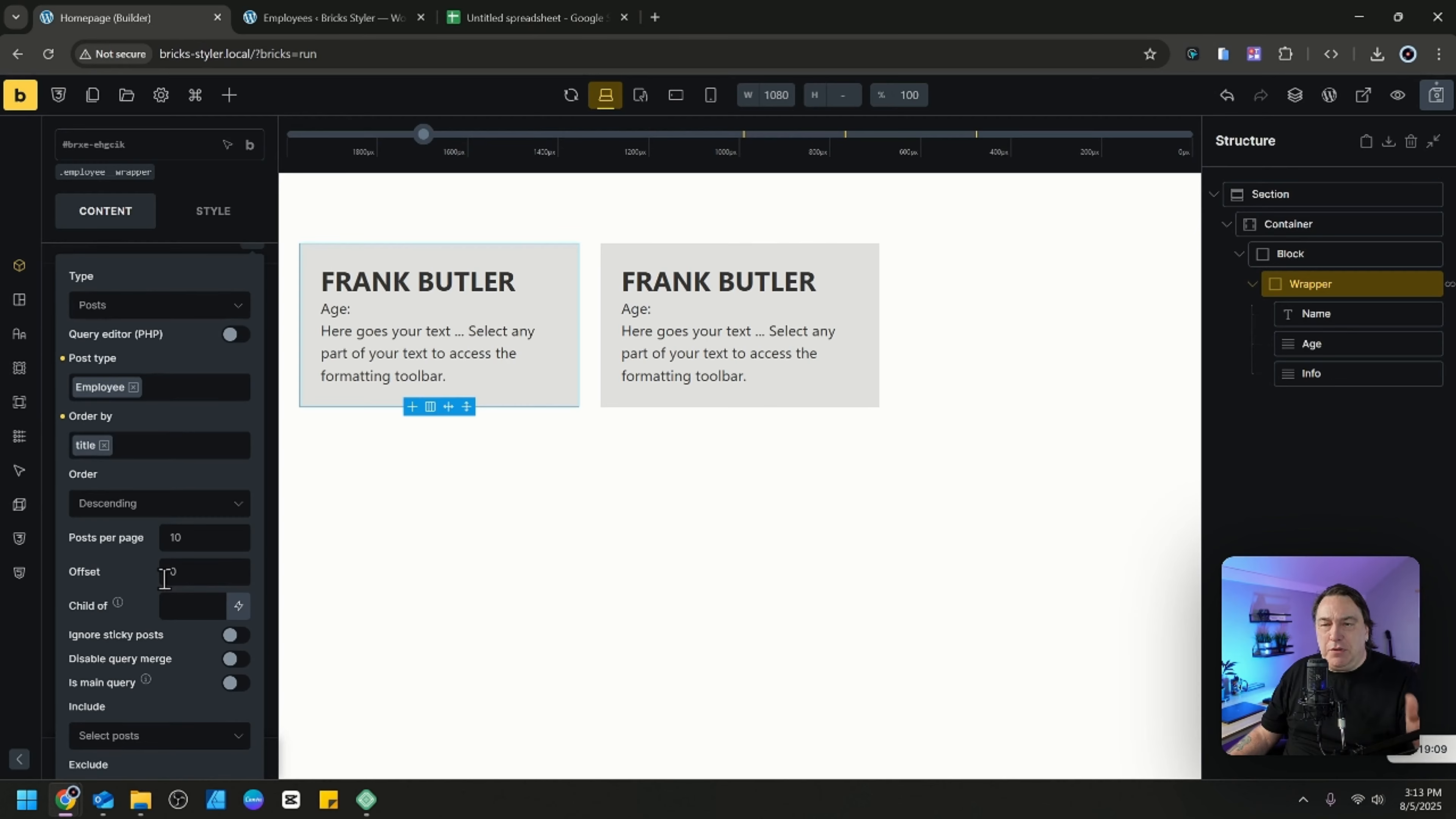
scroll(165, 588, "down", 4)
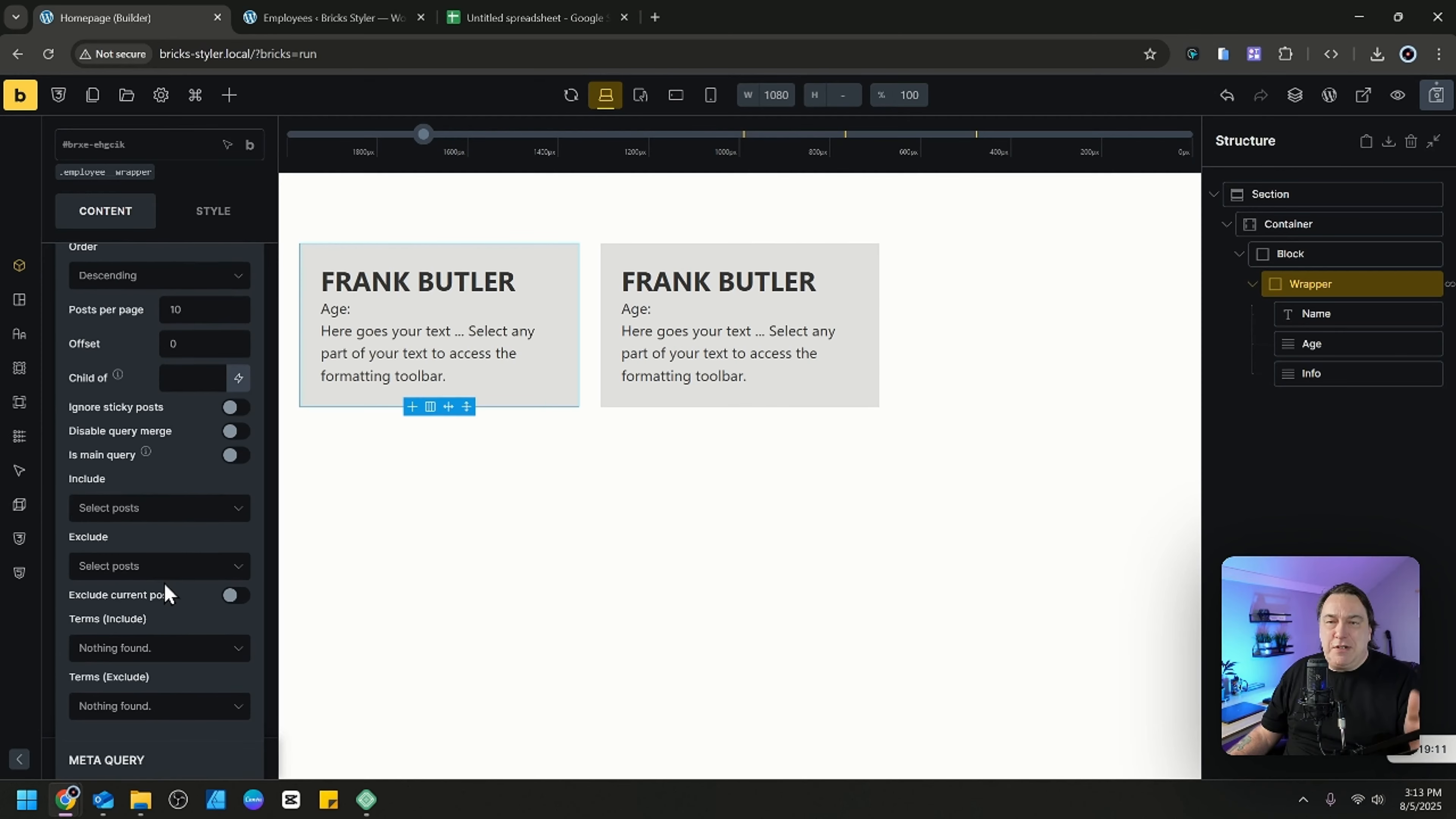
scroll(165, 586, "down", 4)
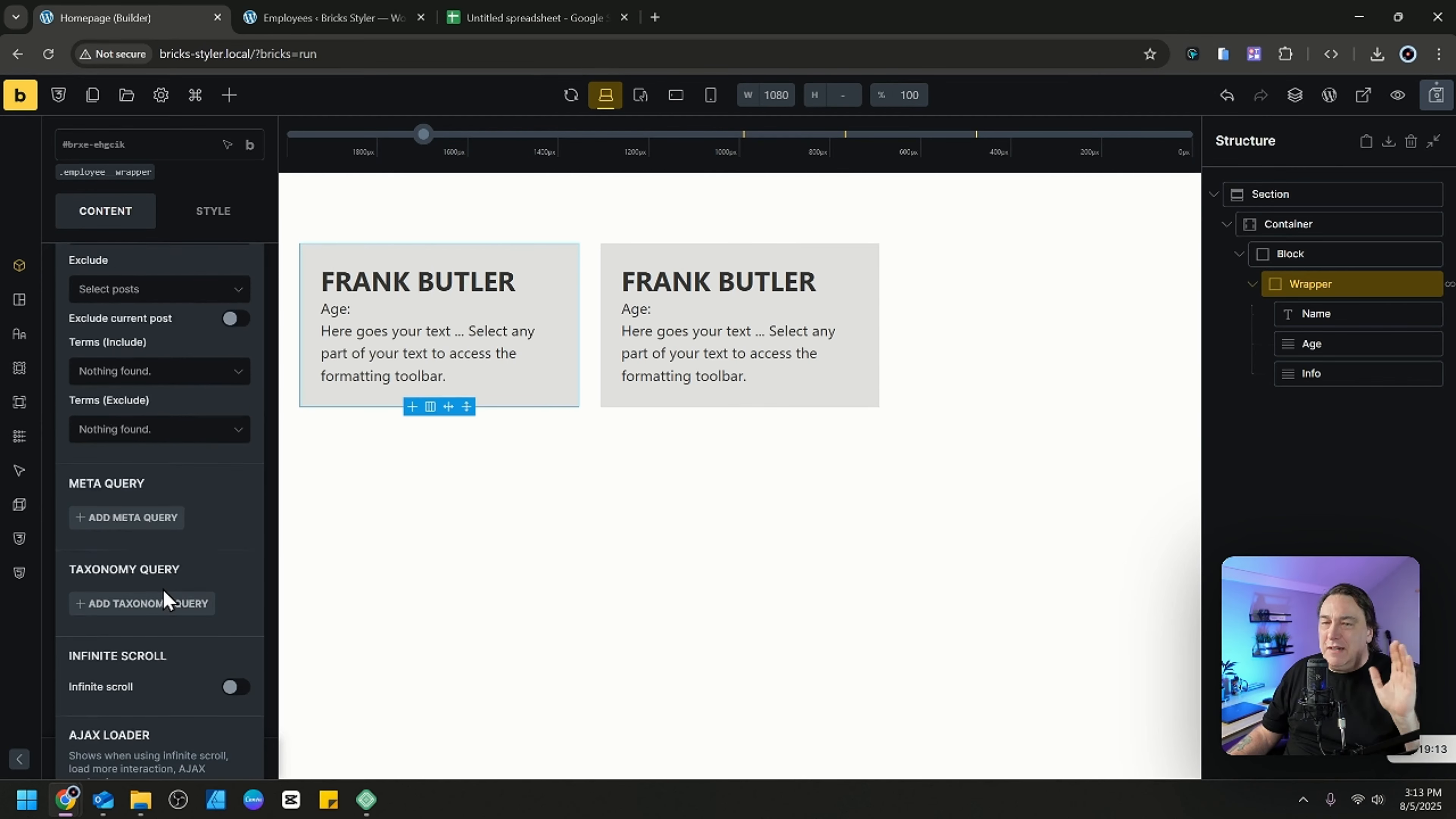
scroll(164, 590, "up", 6)
scroll(164, 590, "up", 4)
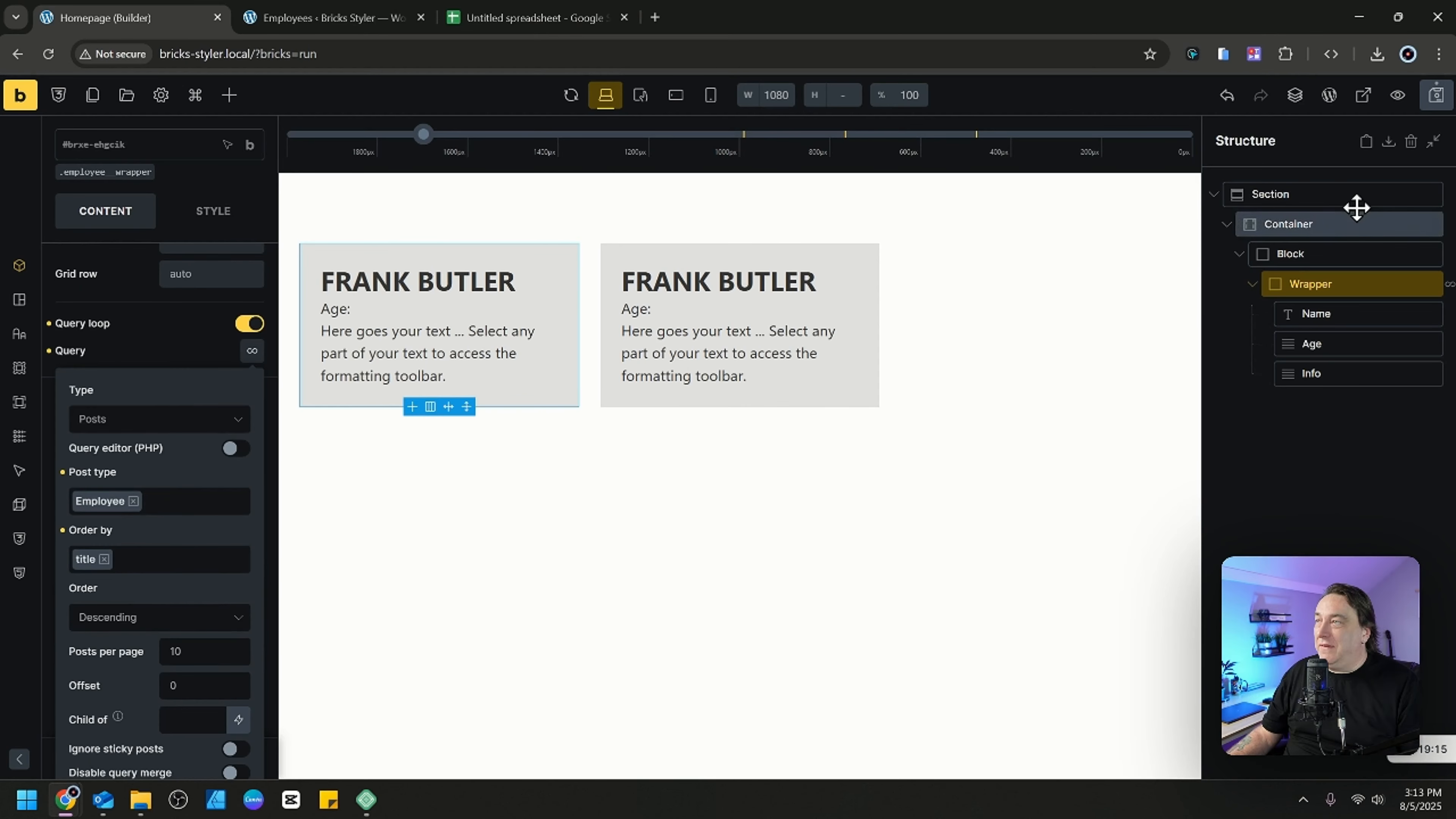
left_click(1437, 98)
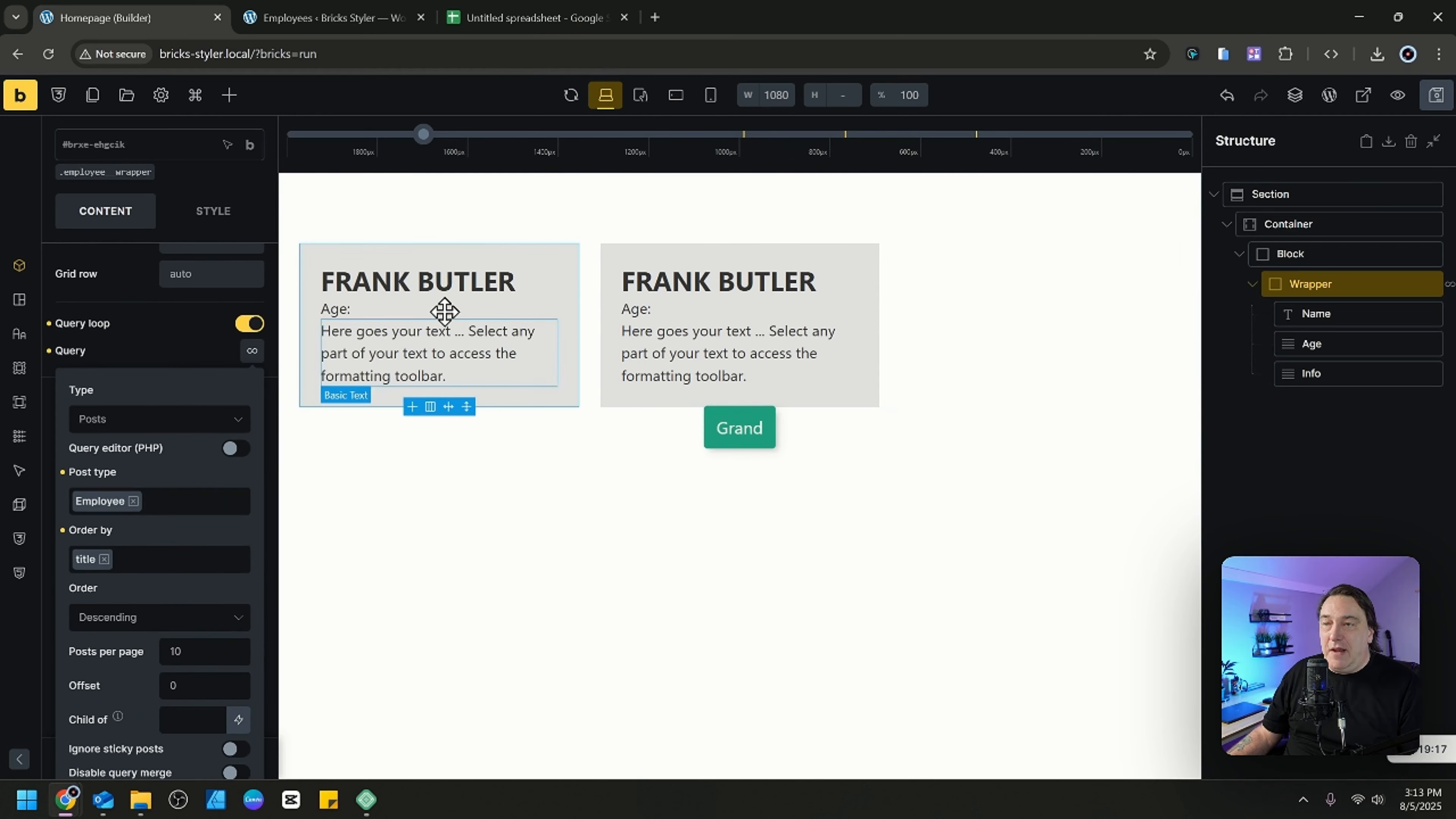
Check the looped employee cards in preview mode and reload the builder page.
left_click(439, 285)
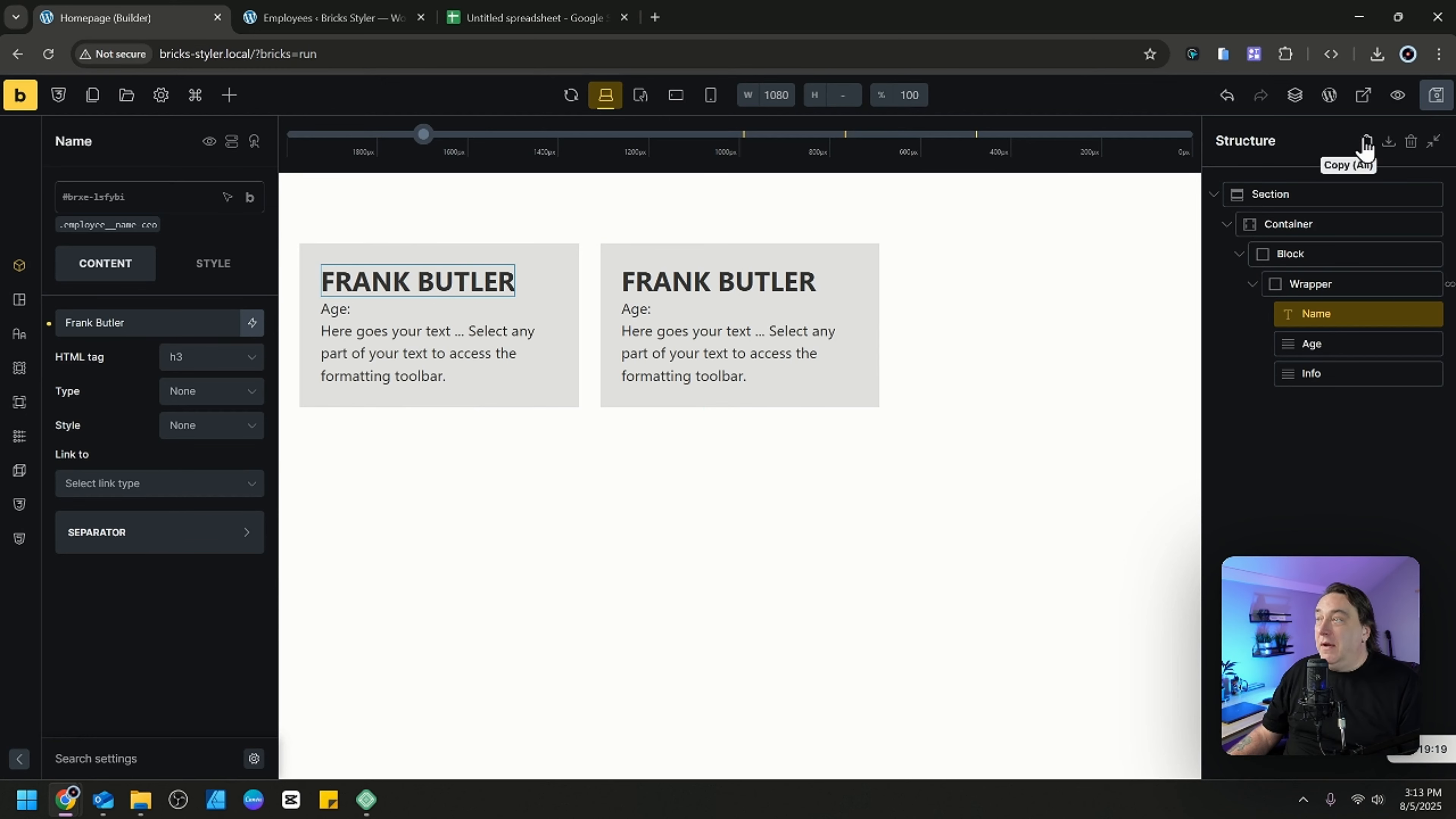
left_click(1398, 97)
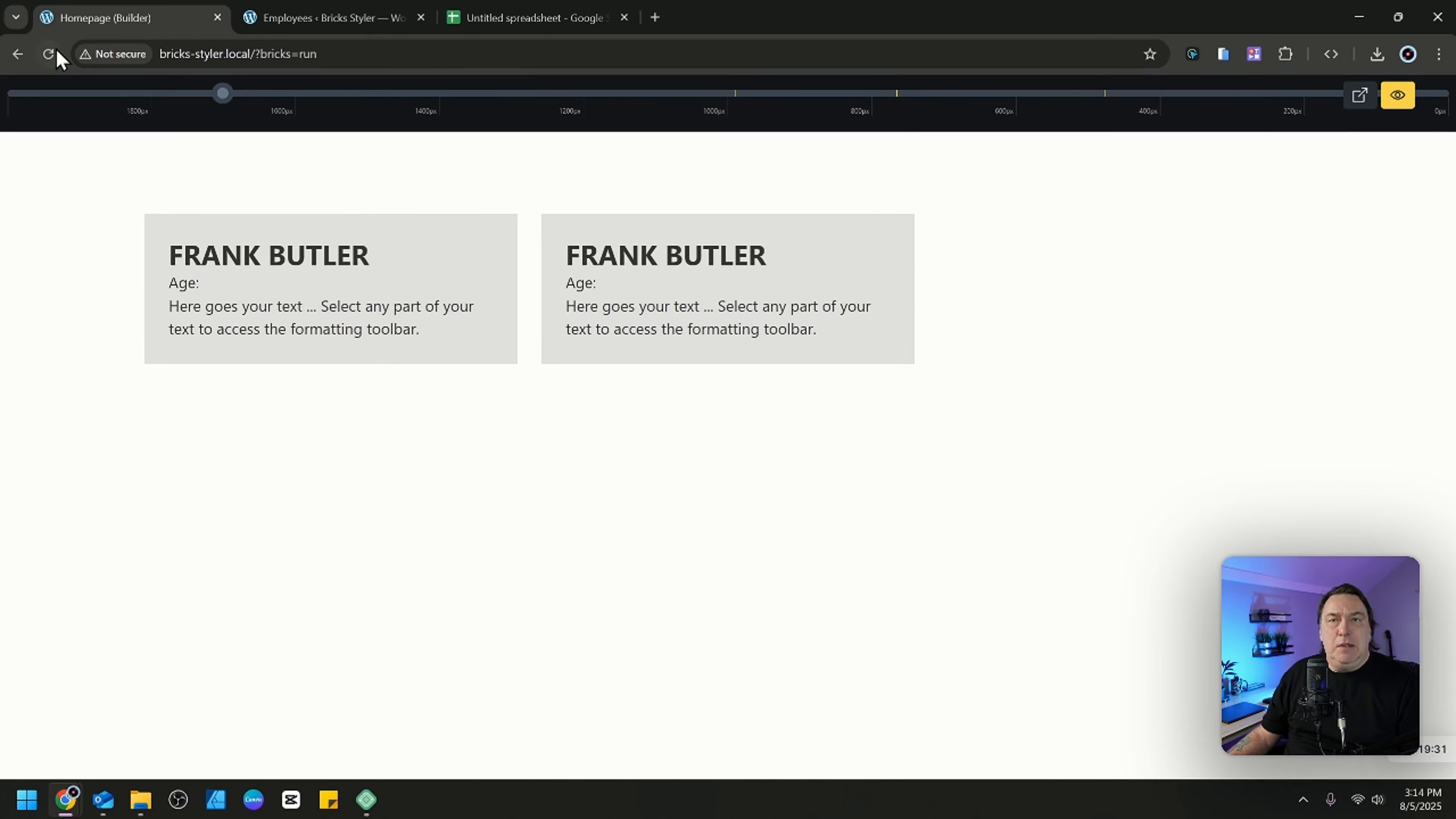
left_click(18, 53)
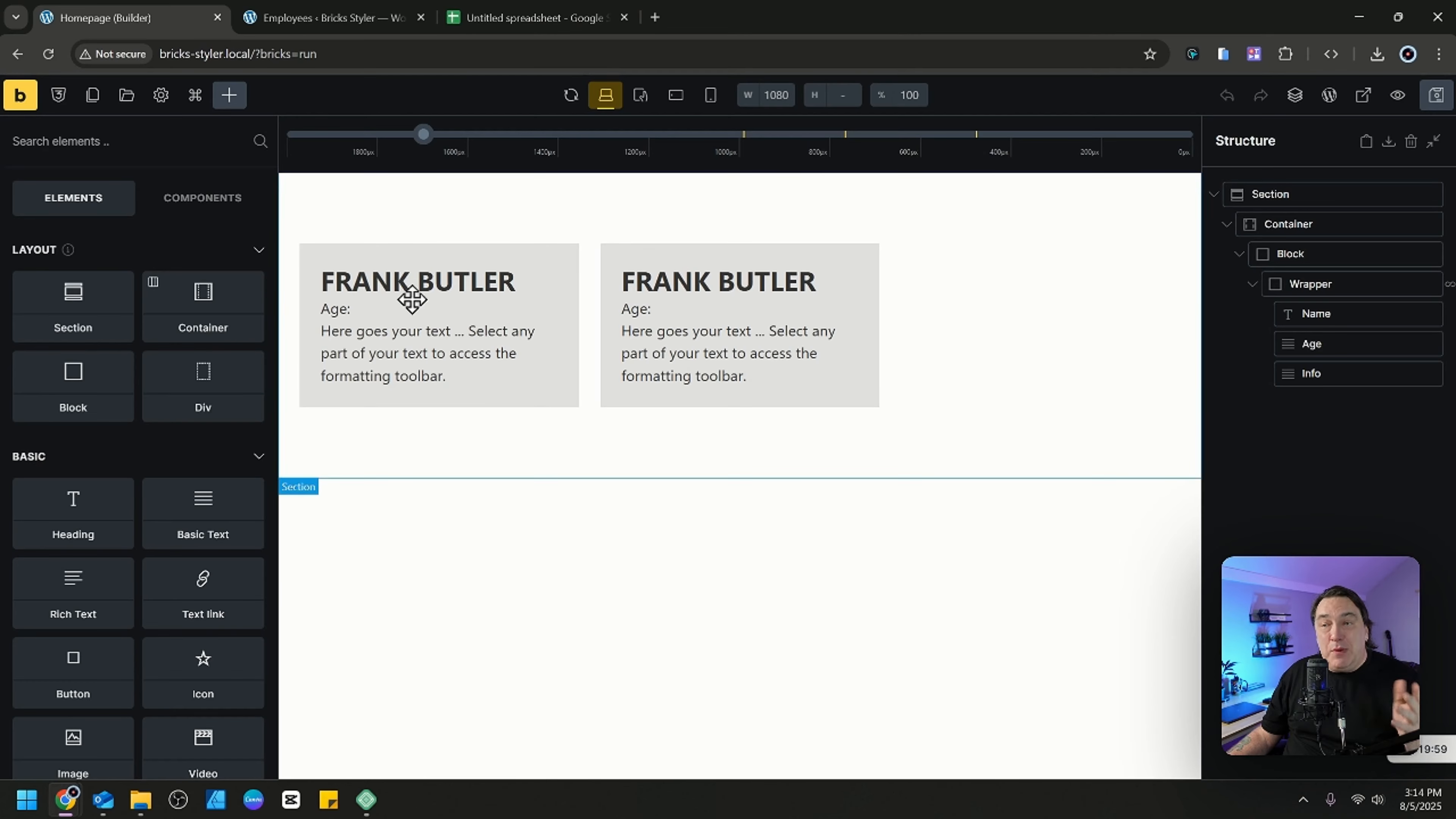
Replace the Name heading's static text with the Post title dynamic data tag.
left_click(418, 280)
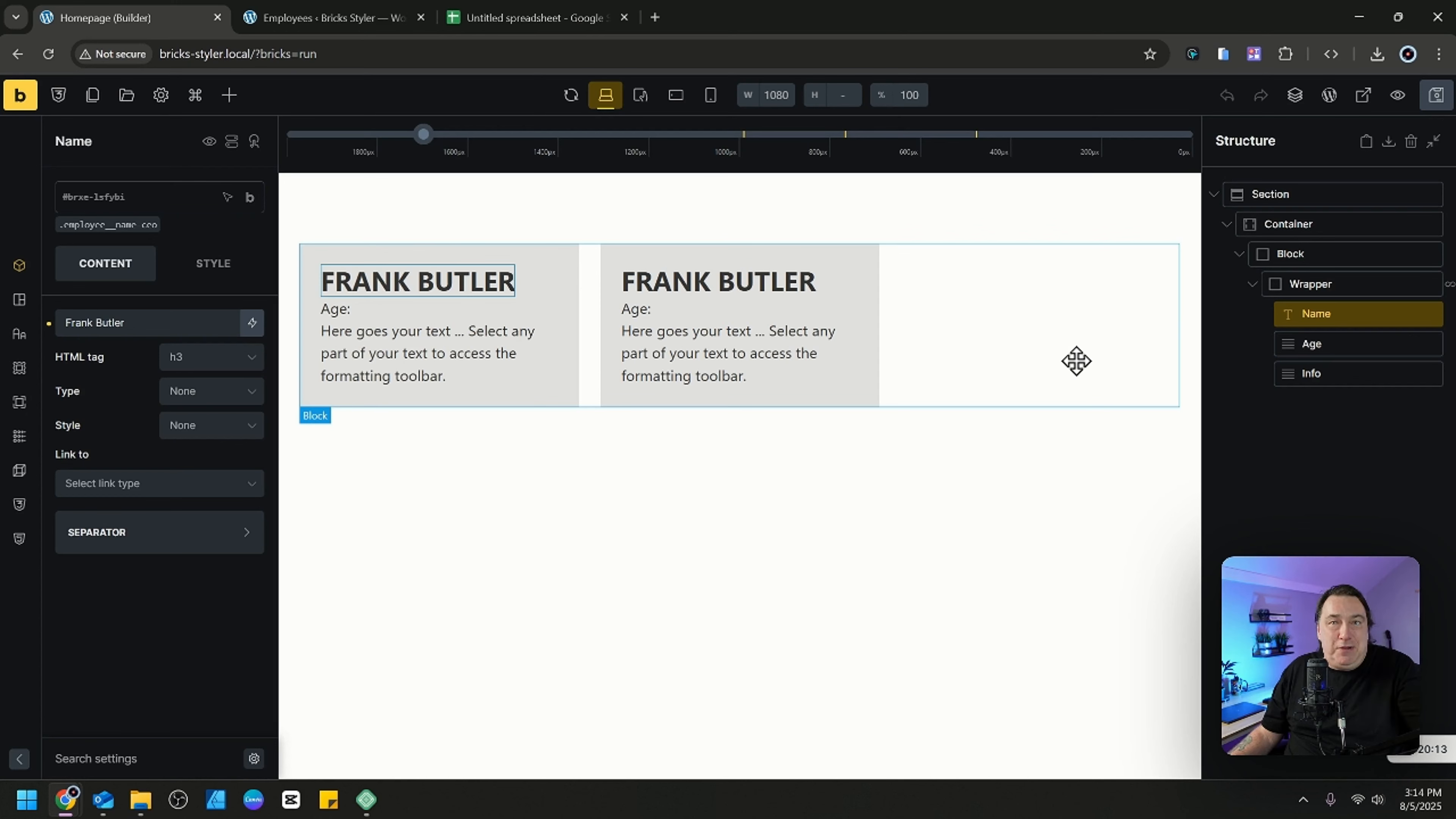
left_click_drag(154, 325, 59, 323)
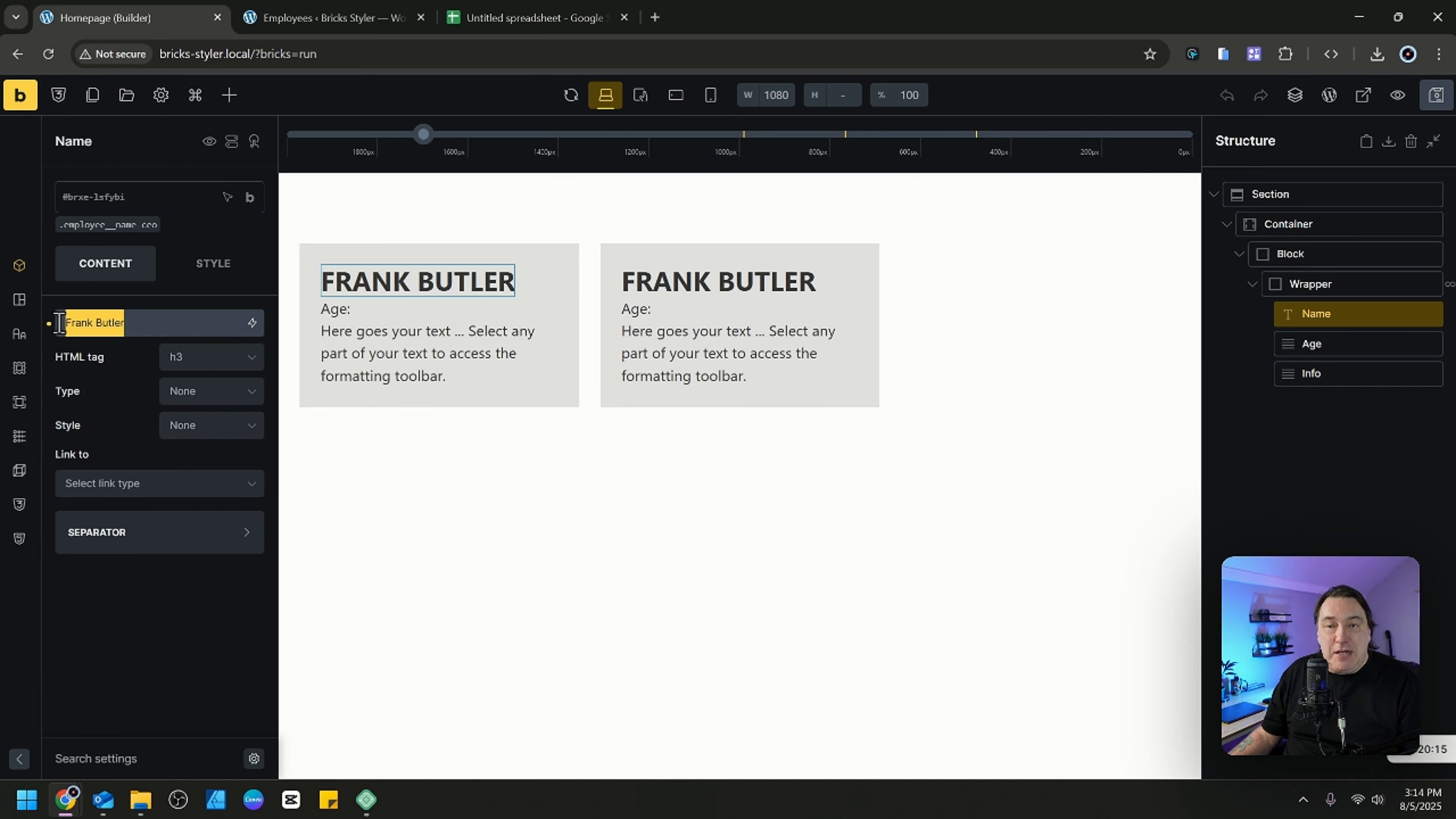
key("BackSpace")
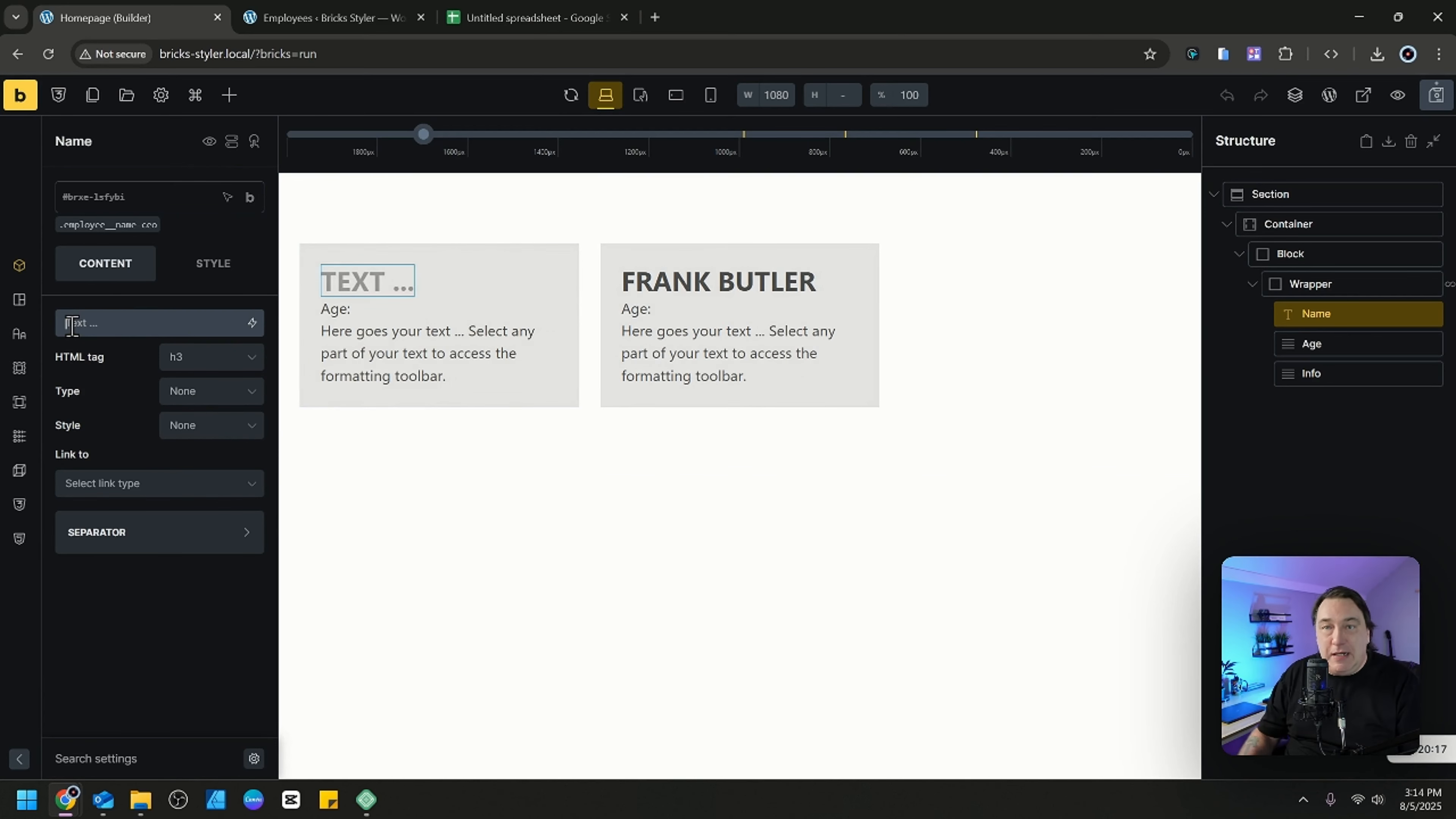
left_click(259, 328)
left_click(219, 390)
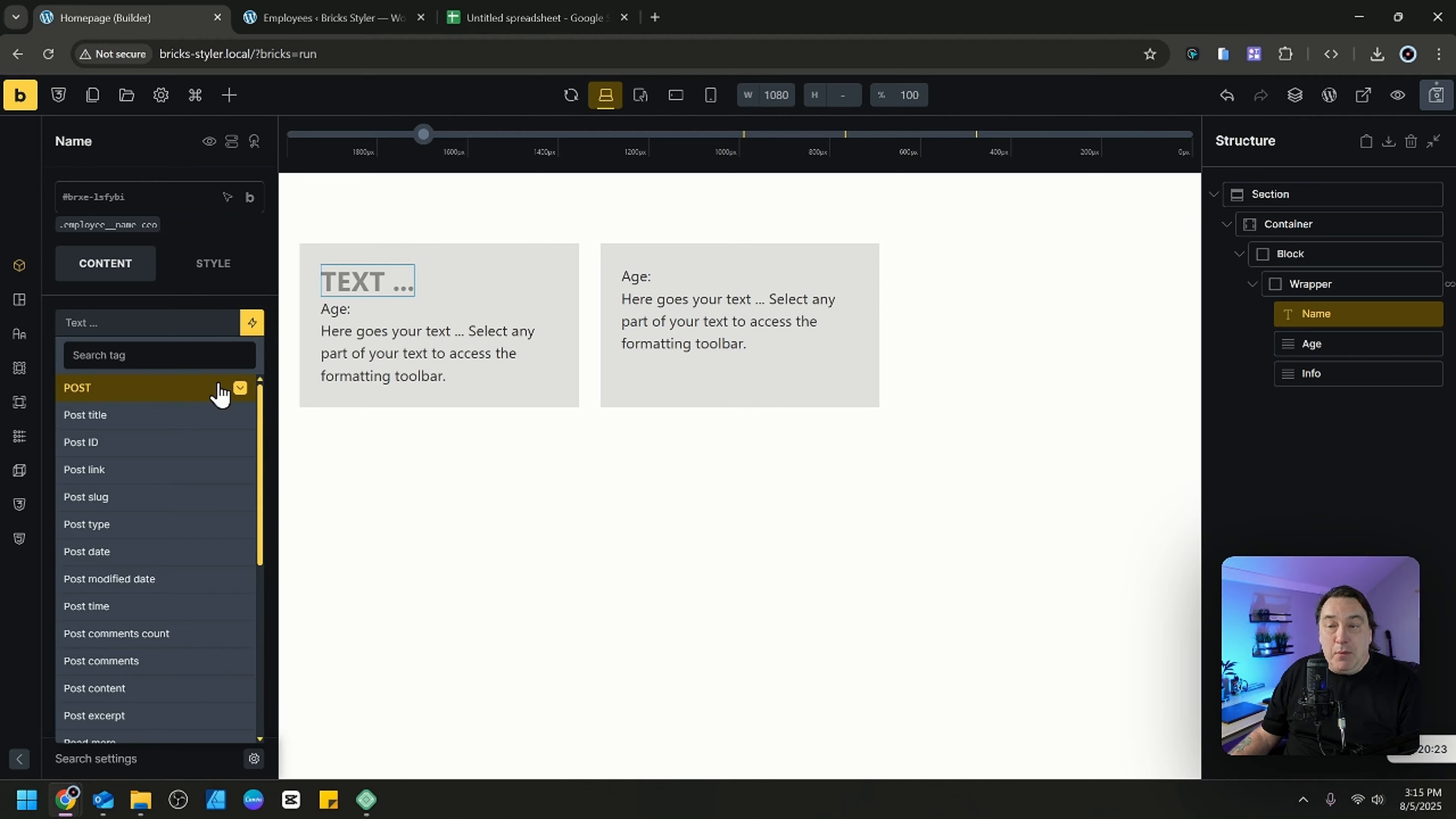
left_click(171, 418)
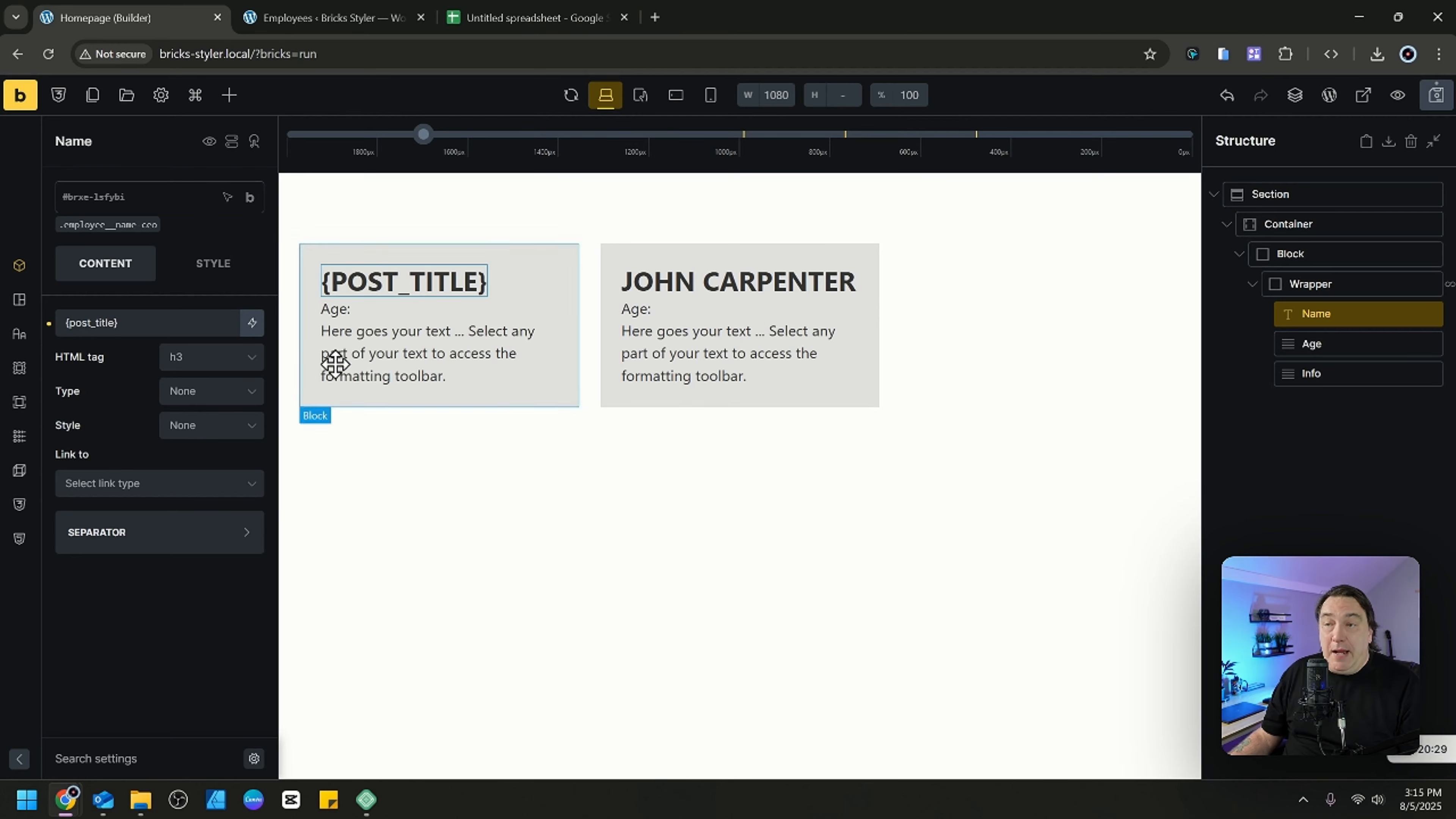
Append the ACF dynamic data field "How old is this dude?" ({acf_employee_age}) after "Age:" in the Age element.
left_click(372, 314)
left_click(338, 309)
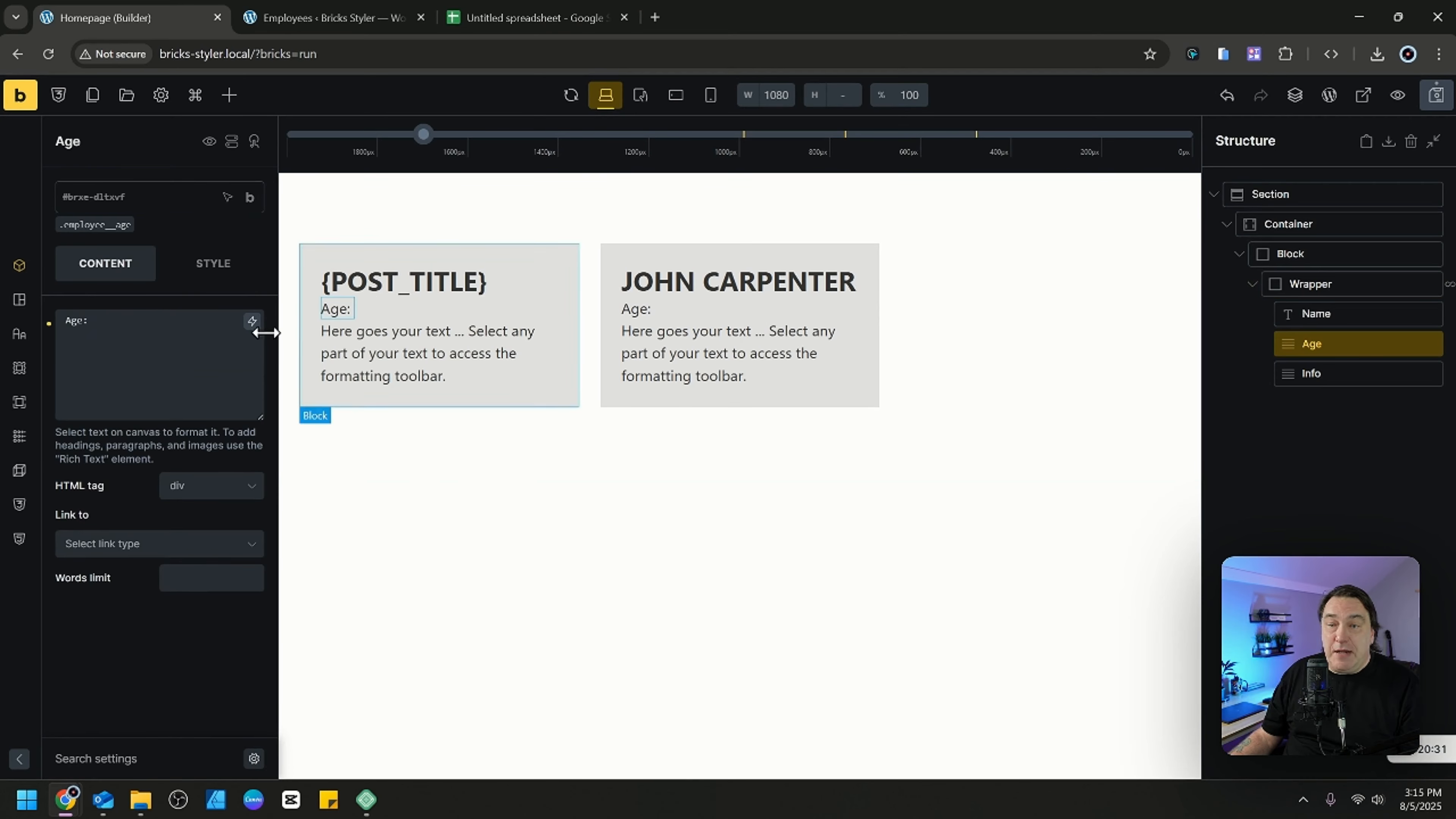
left_click(114, 323)
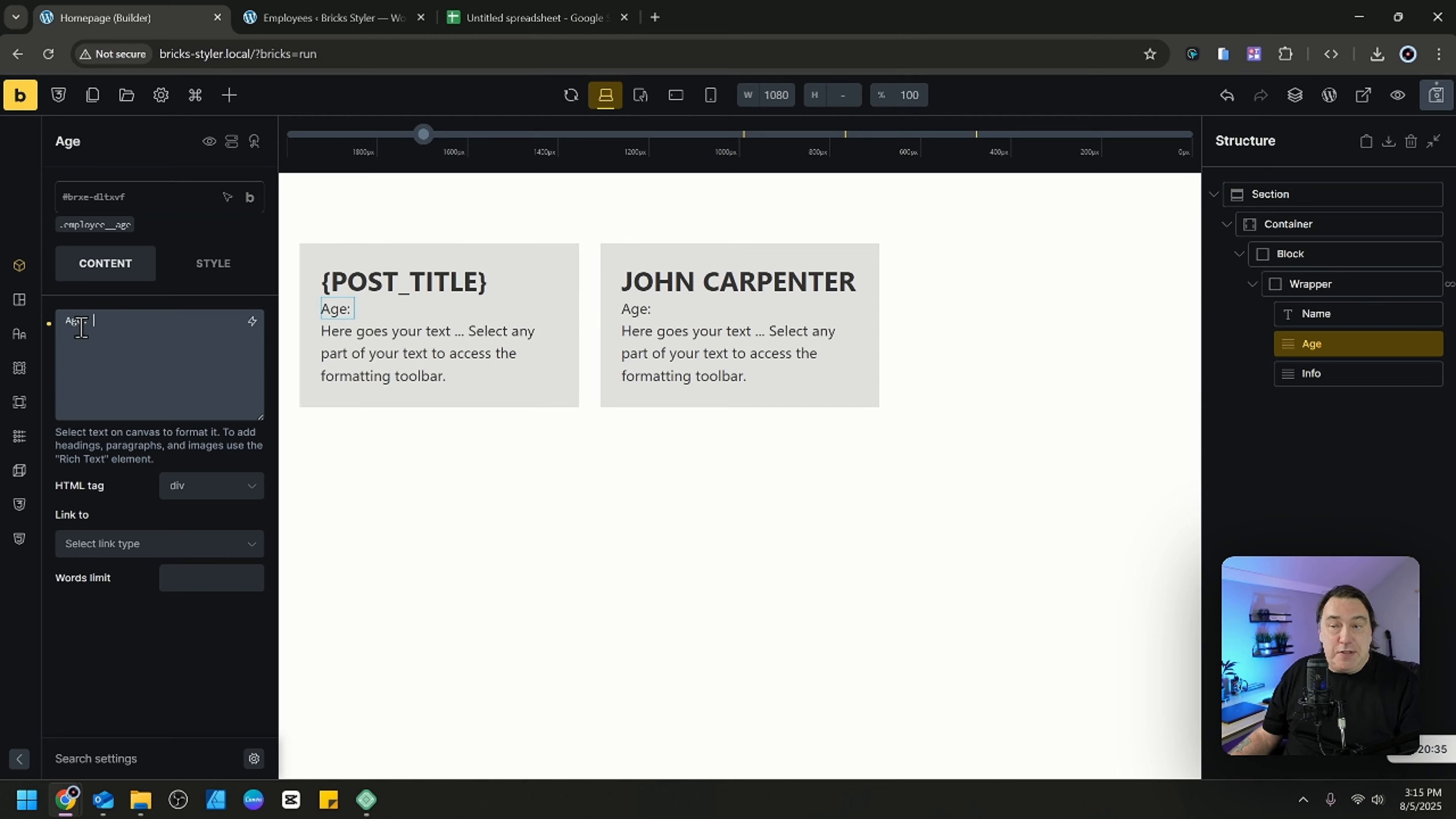
left_click(252, 322)
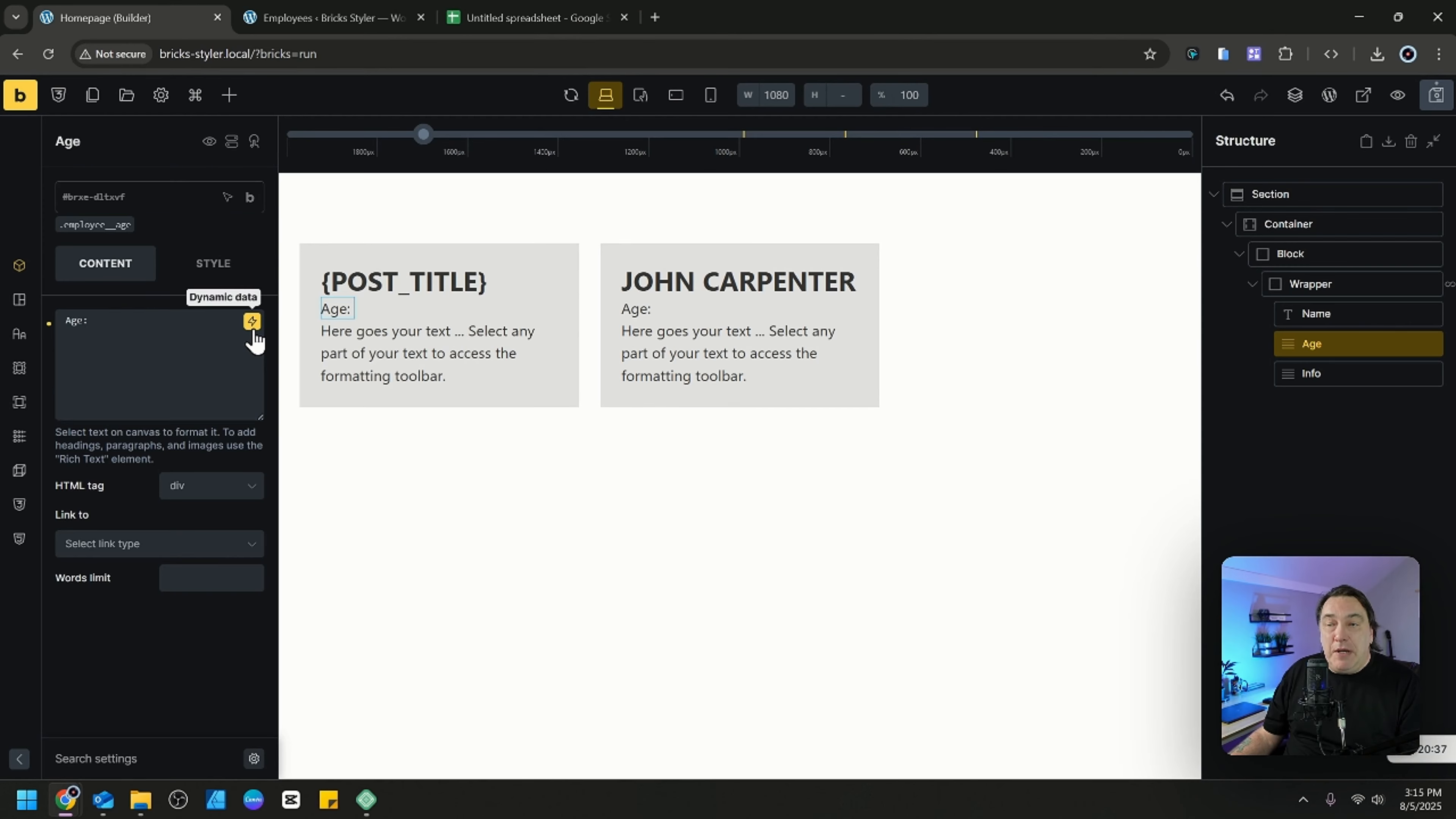
scroll(232, 521, "down", 10)
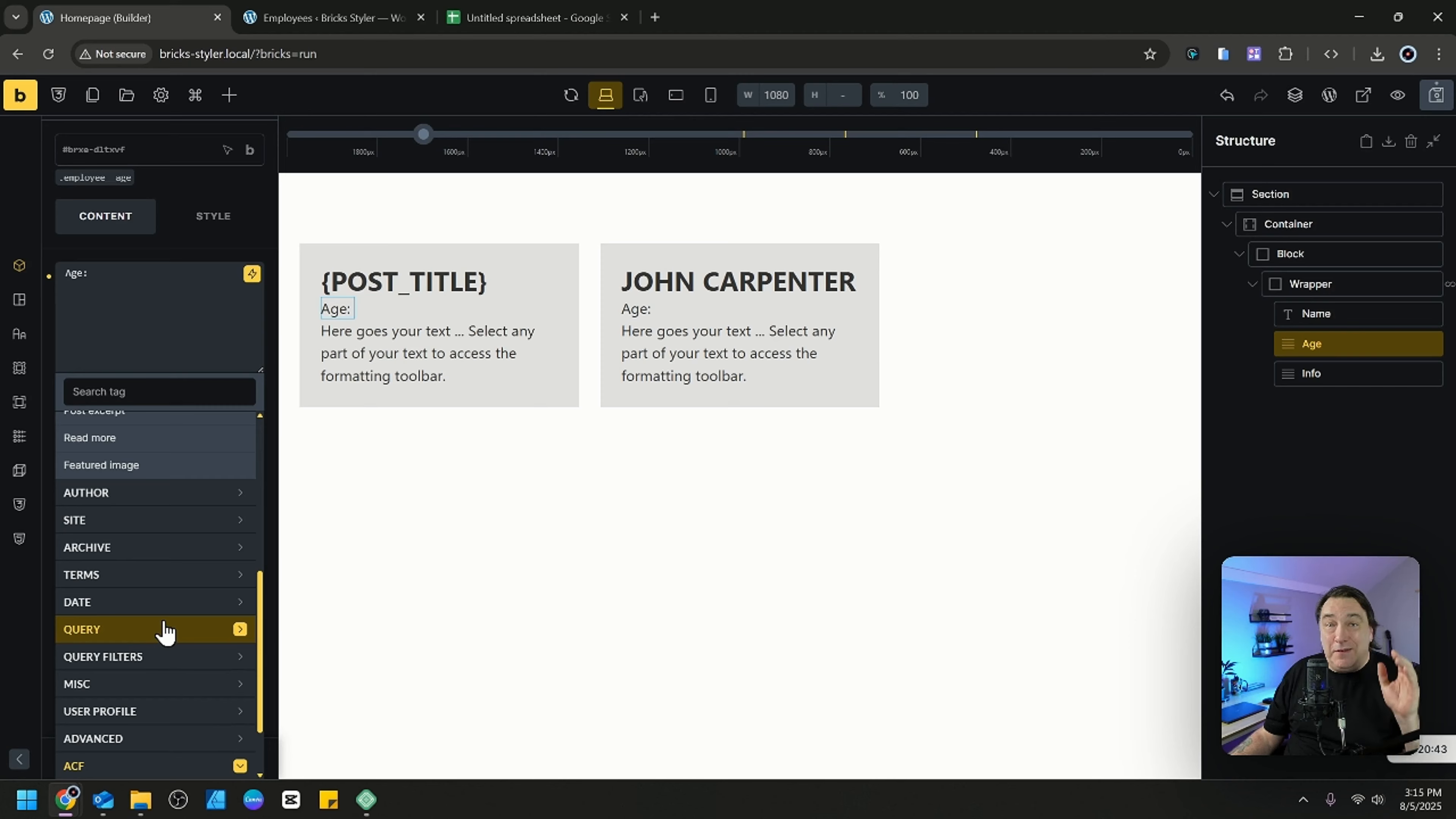
scroll(163, 619, "up", 10)
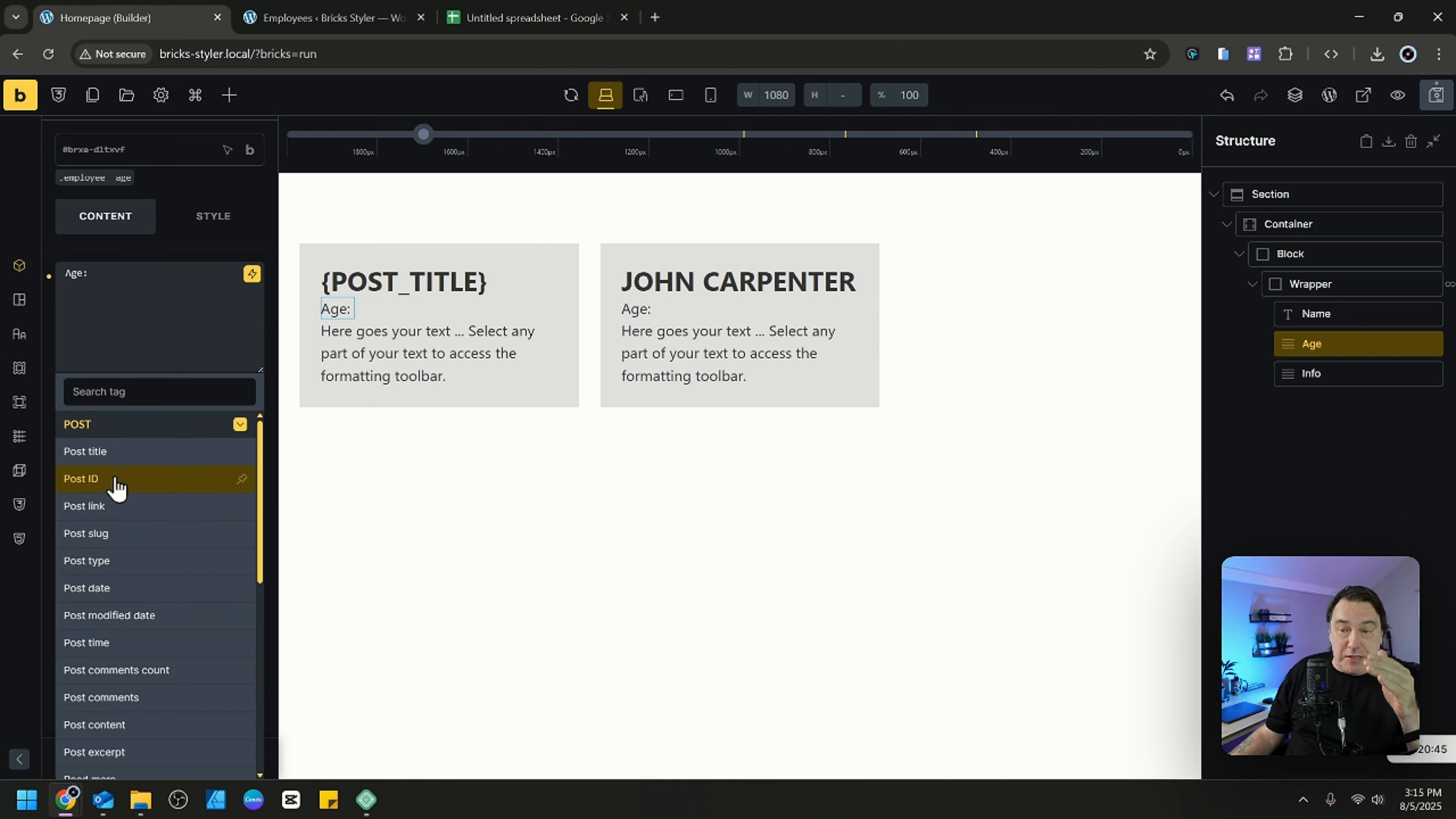
scroll(120, 475, "down", 3)
scroll(137, 484, "up", 3)
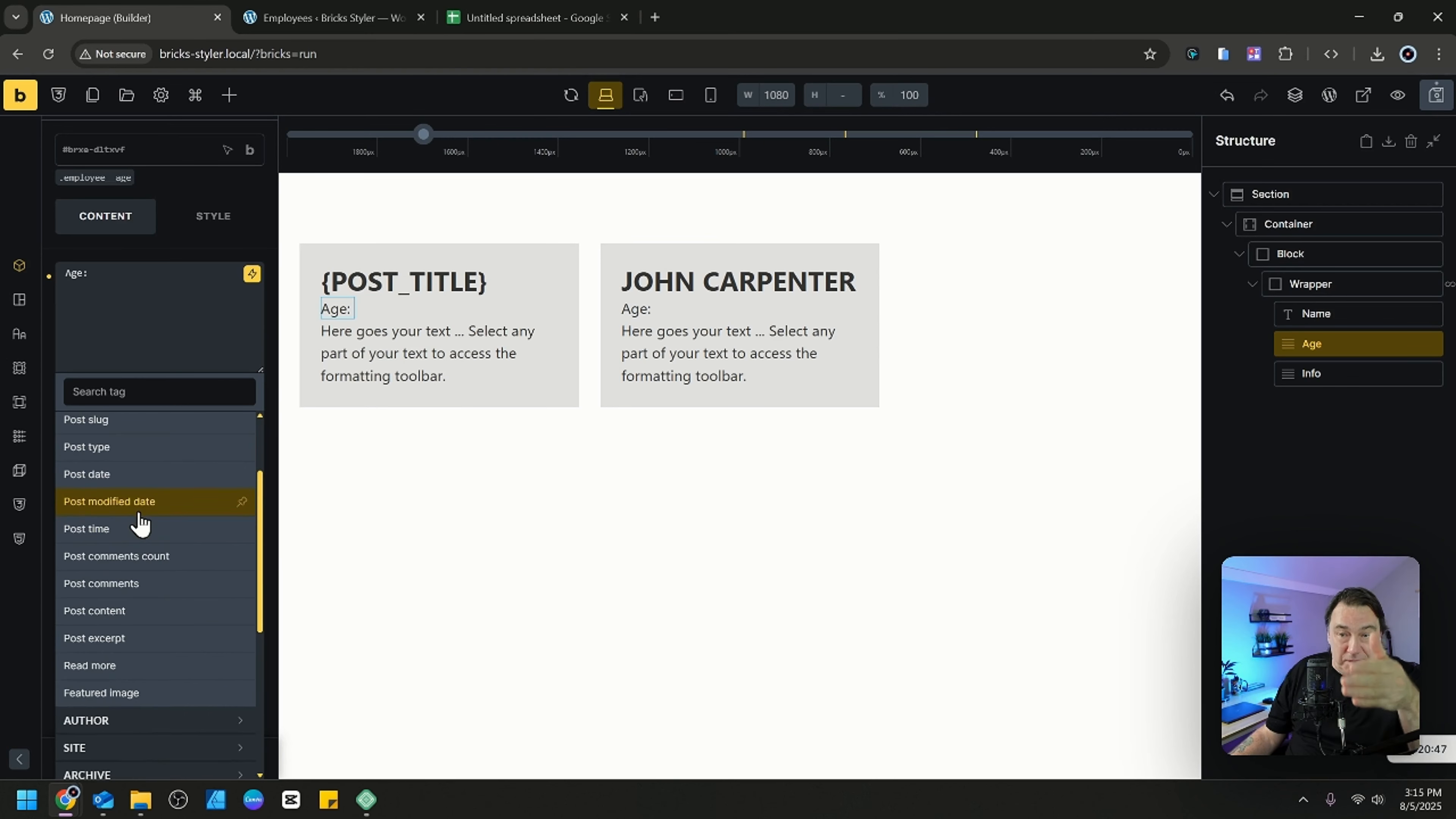
scroll(143, 509, "down", 8)
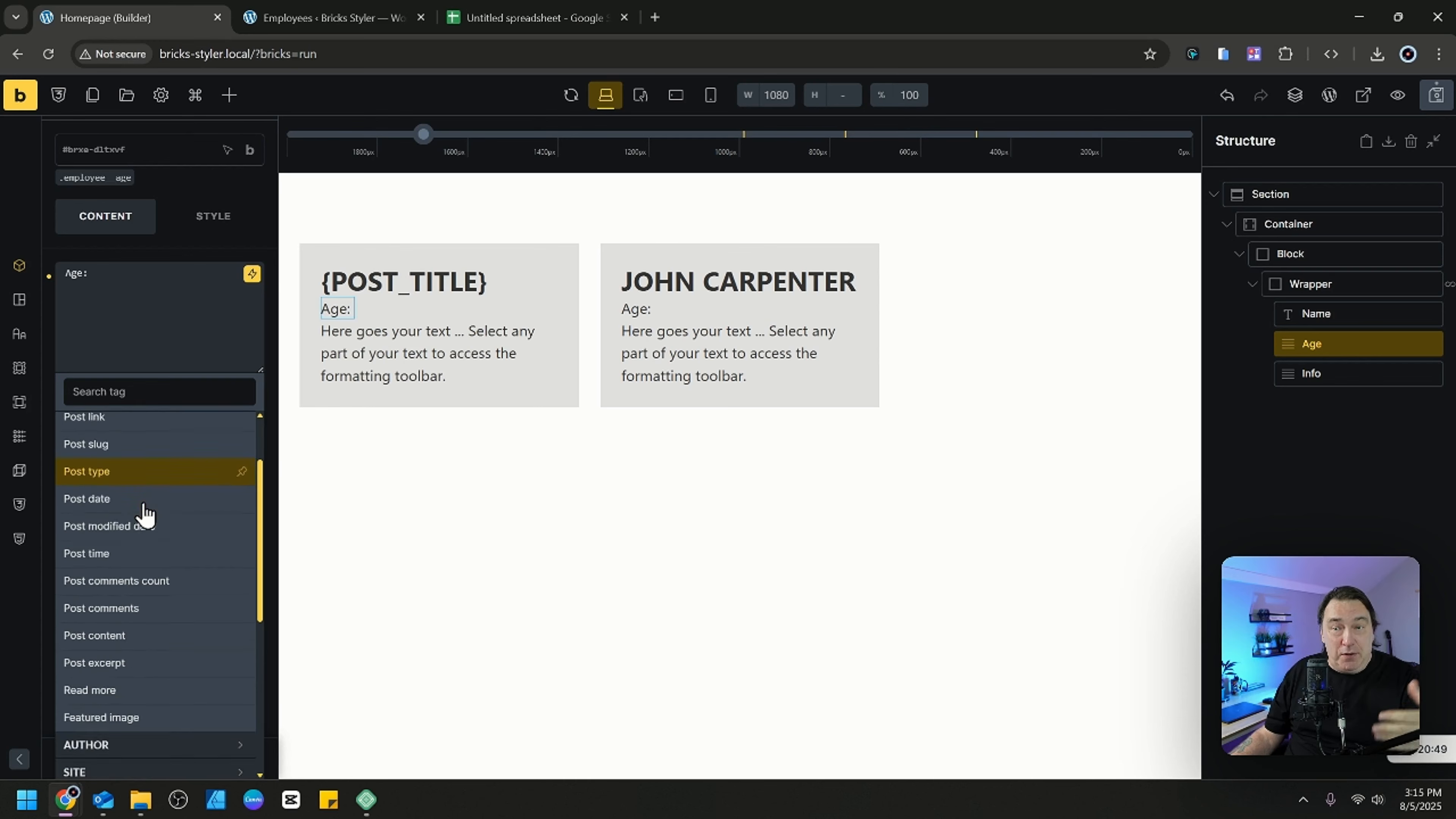
scroll(142, 512, "down", 1)
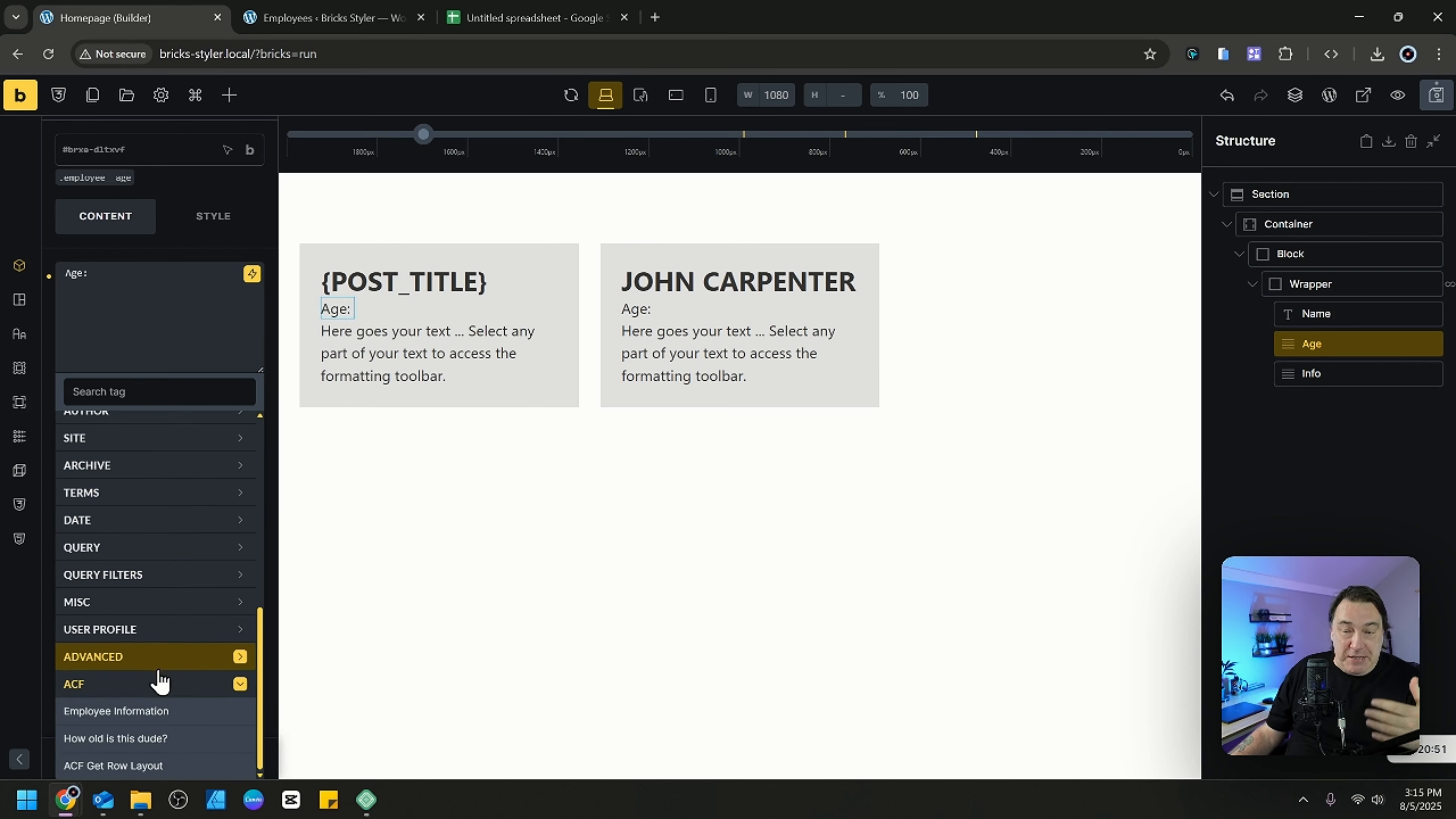
left_click(135, 742)
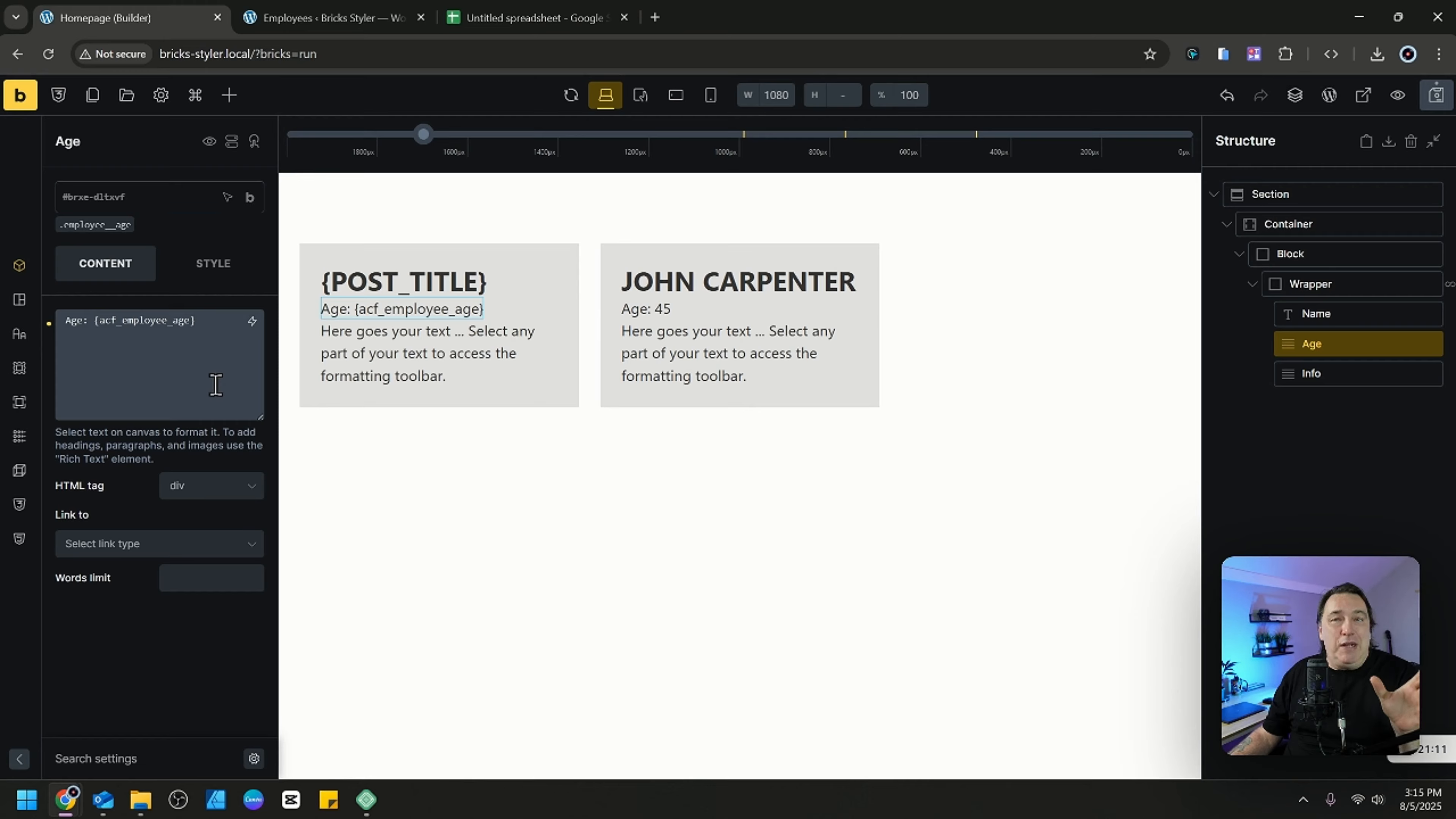
left_click(225, 402)
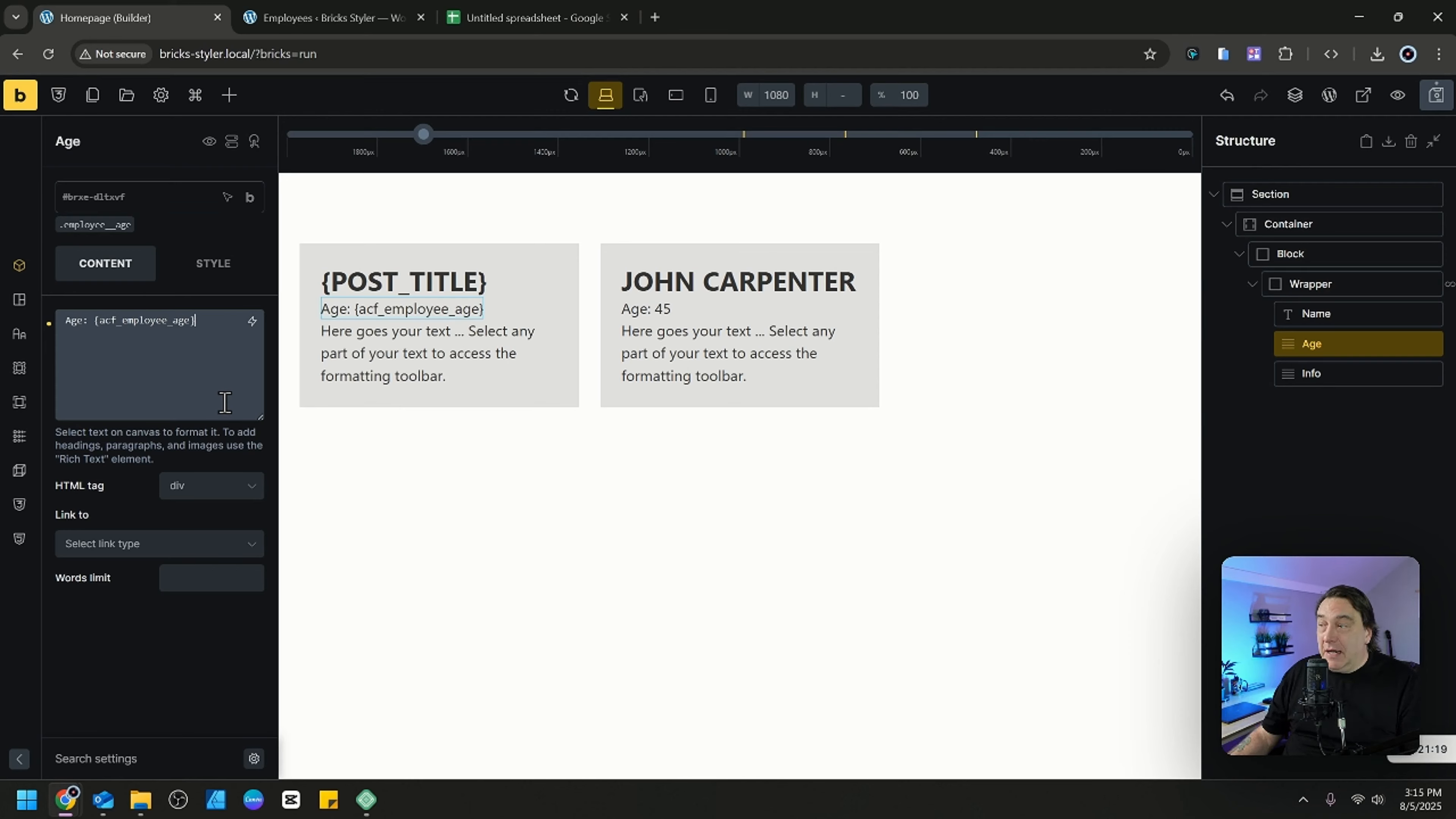
Replace the Info element's placeholder text with the ACF Employee Information dynamic data tag ({acf_employee_information}).
left_click(1348, 373)
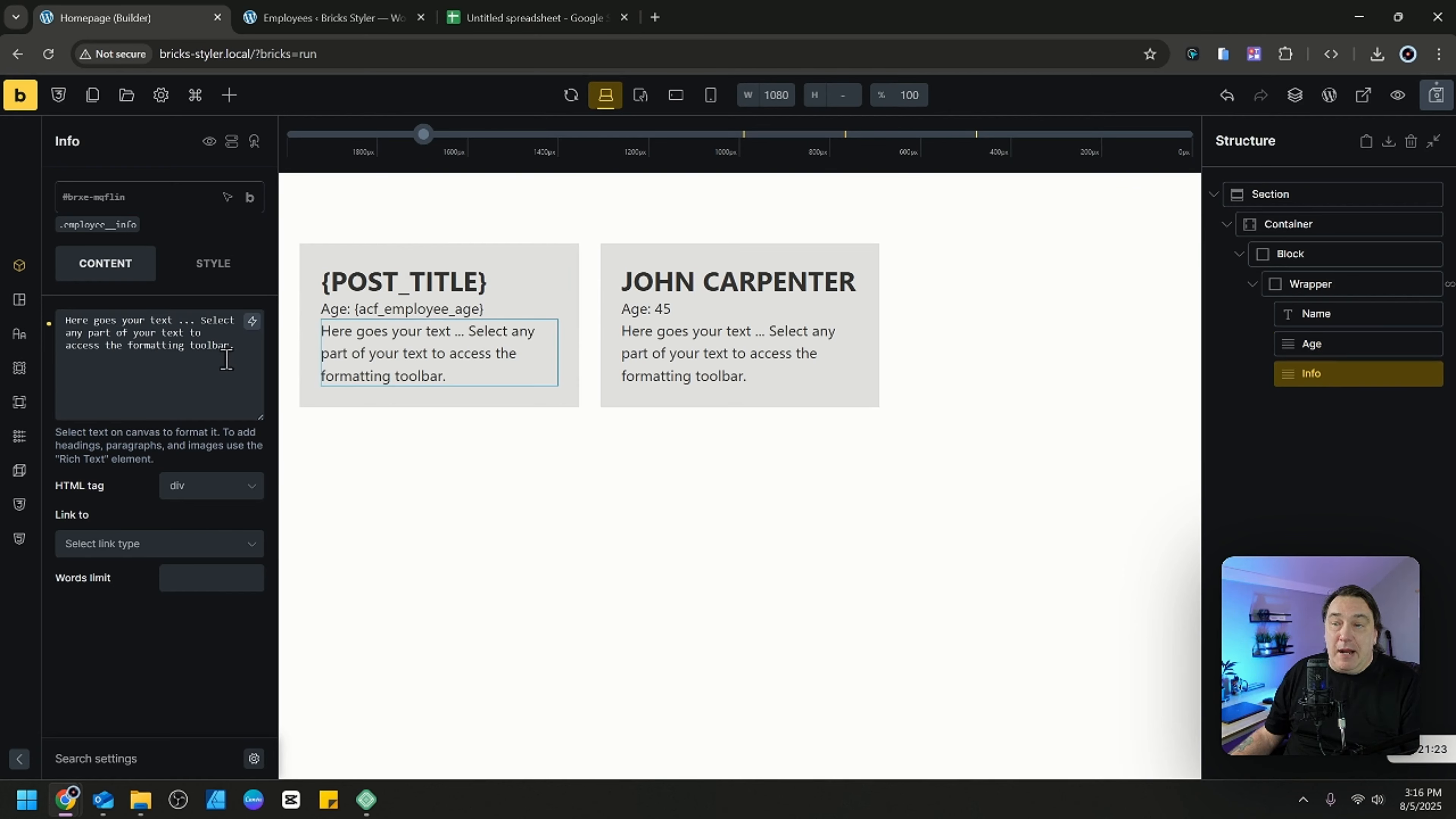
left_click_drag(226, 359, 64, 324)
key("BackSpace")
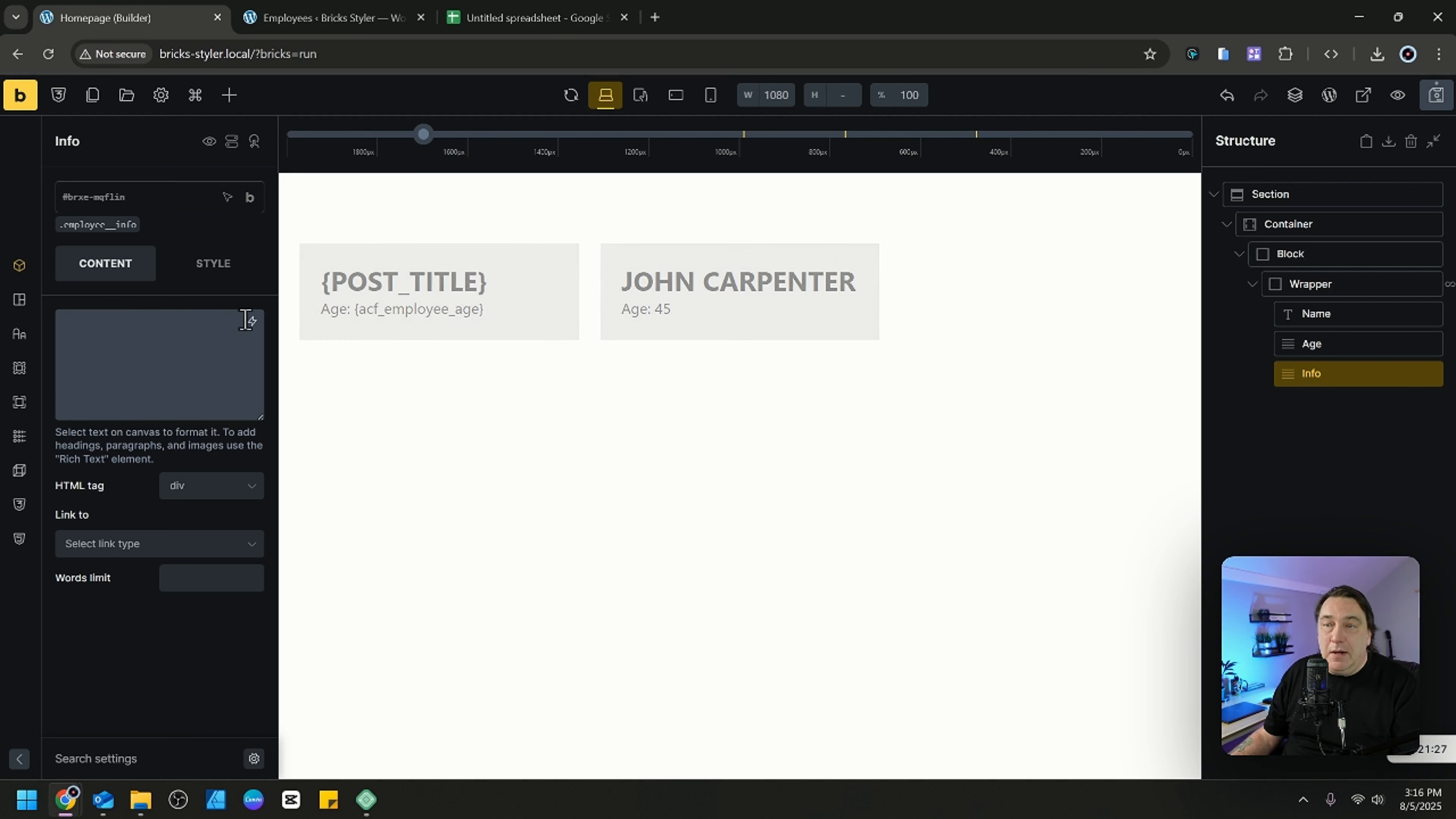
left_click(252, 321)
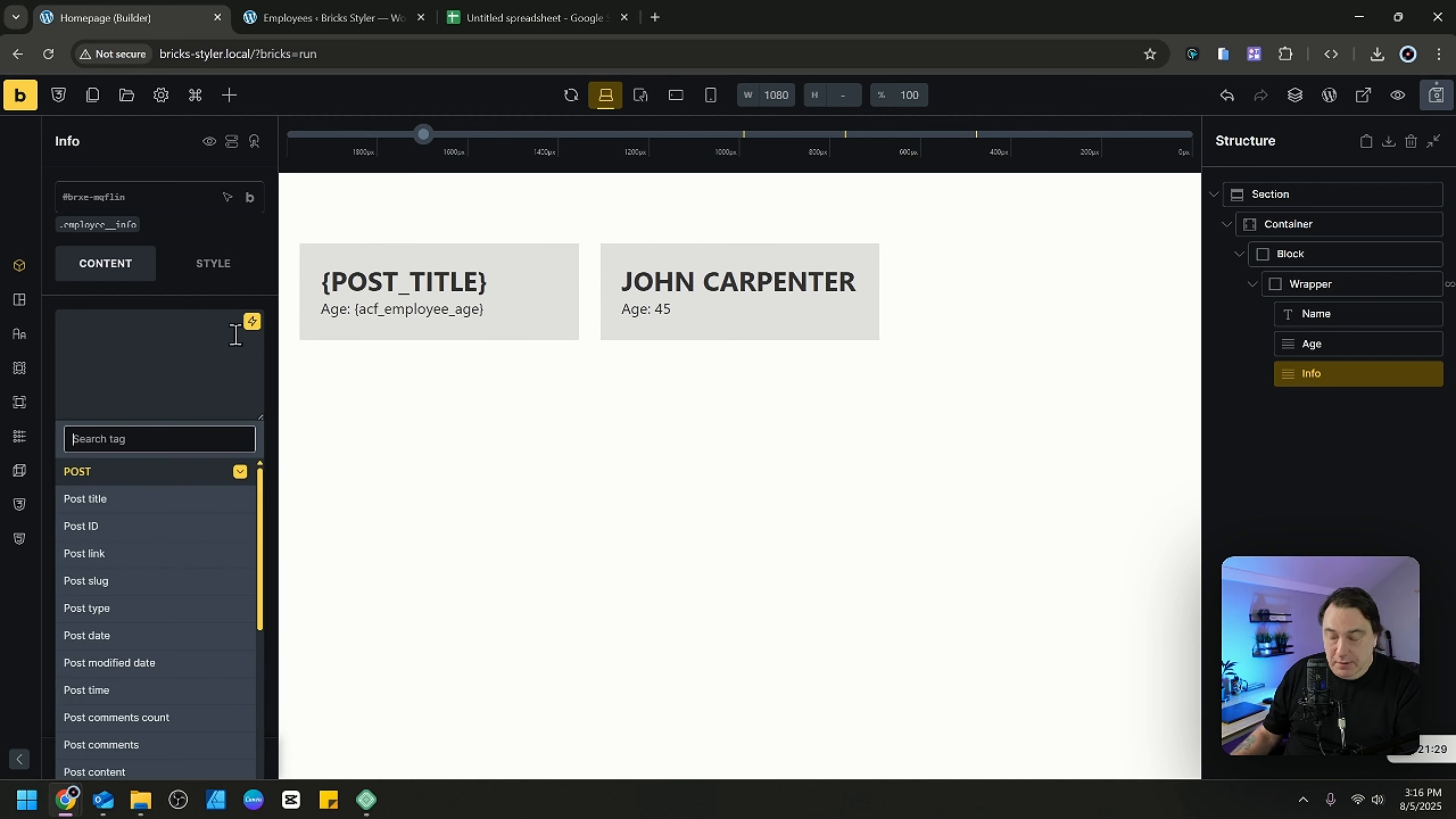
type("info")
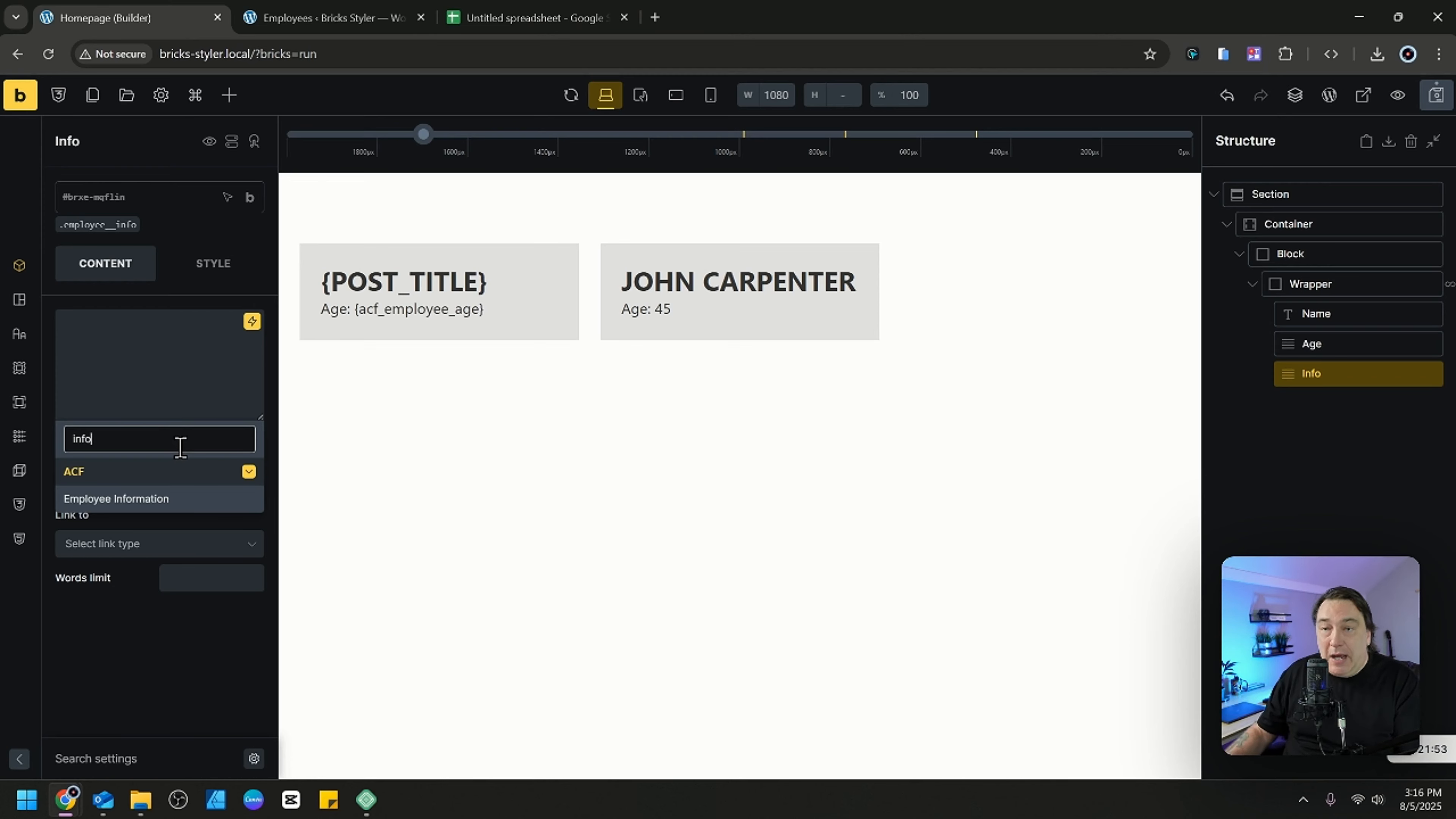
left_click(117, 502)
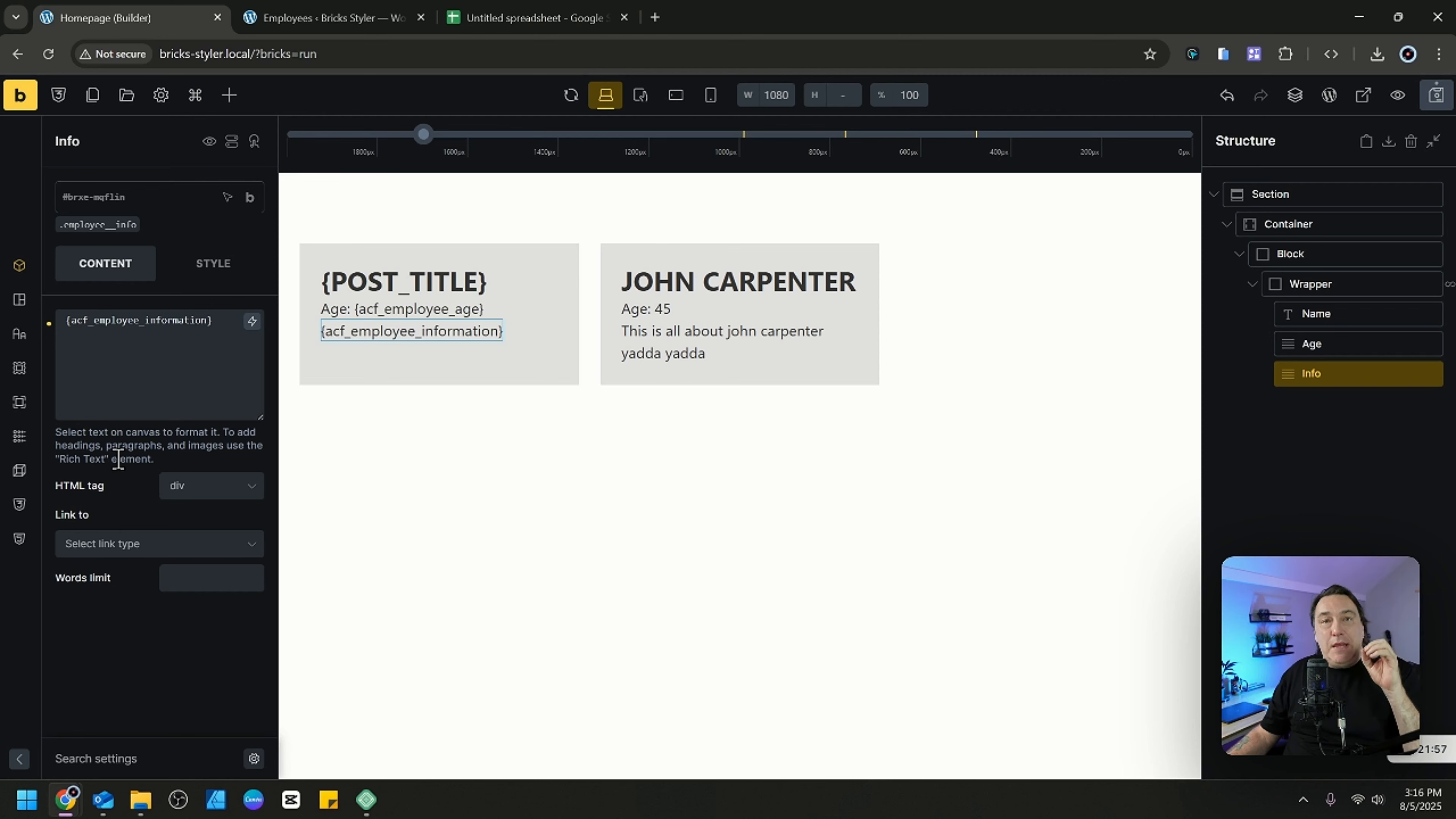
Duplicate the Age element and rename the copy "Date Posted" in the structure.
left_click(1345, 344)
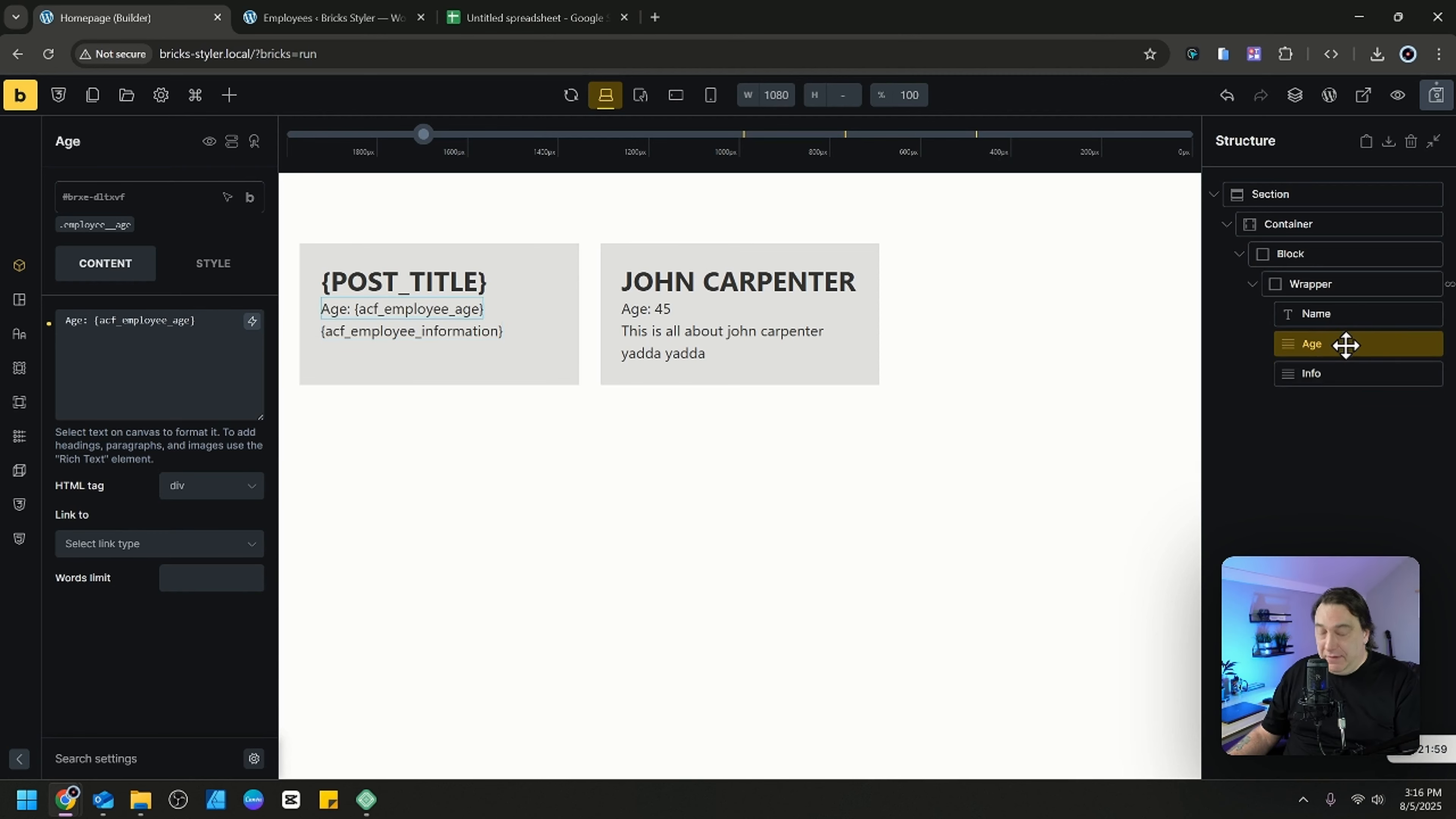
key("ctrl+d")
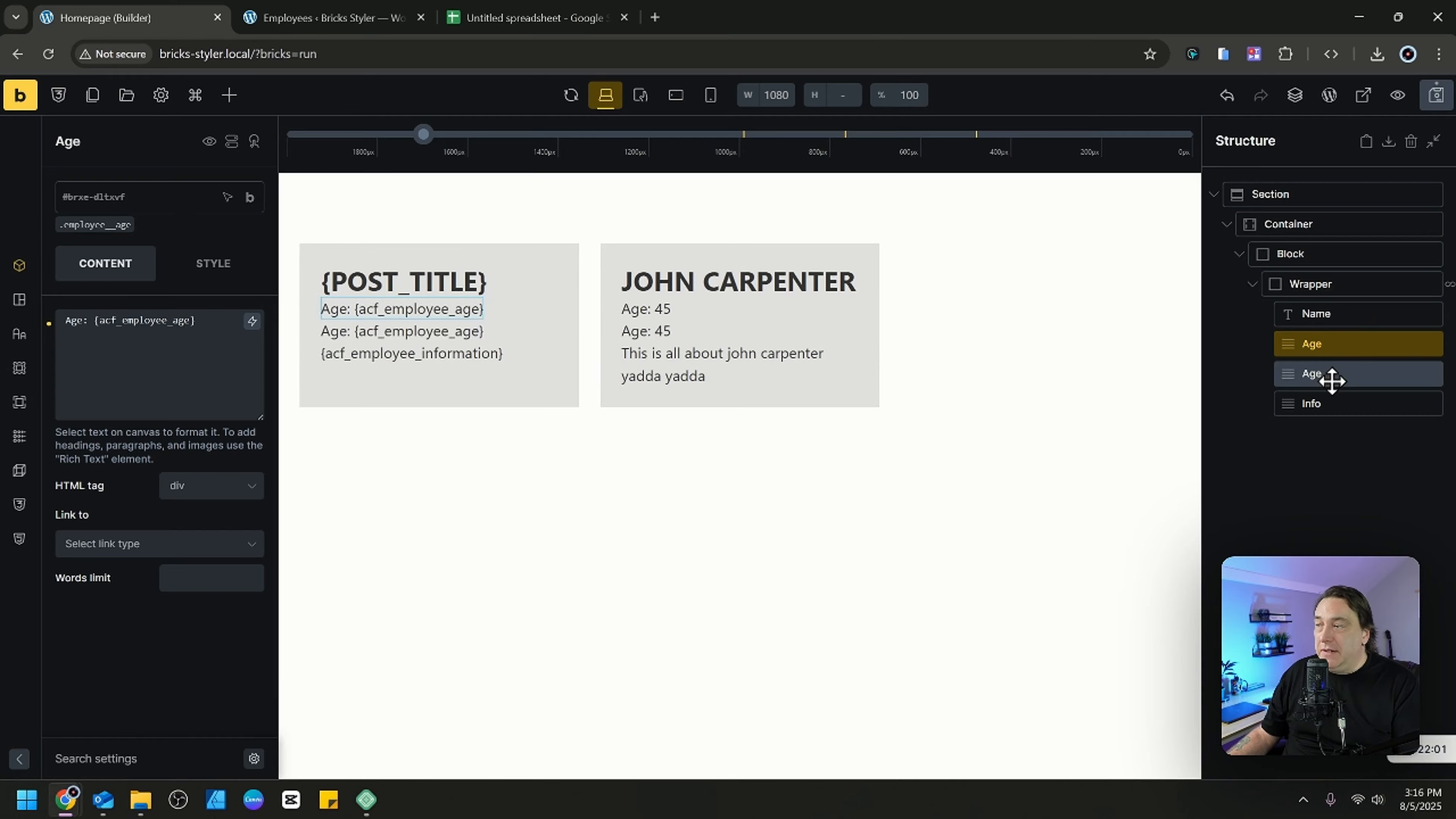
left_click(1329, 378)
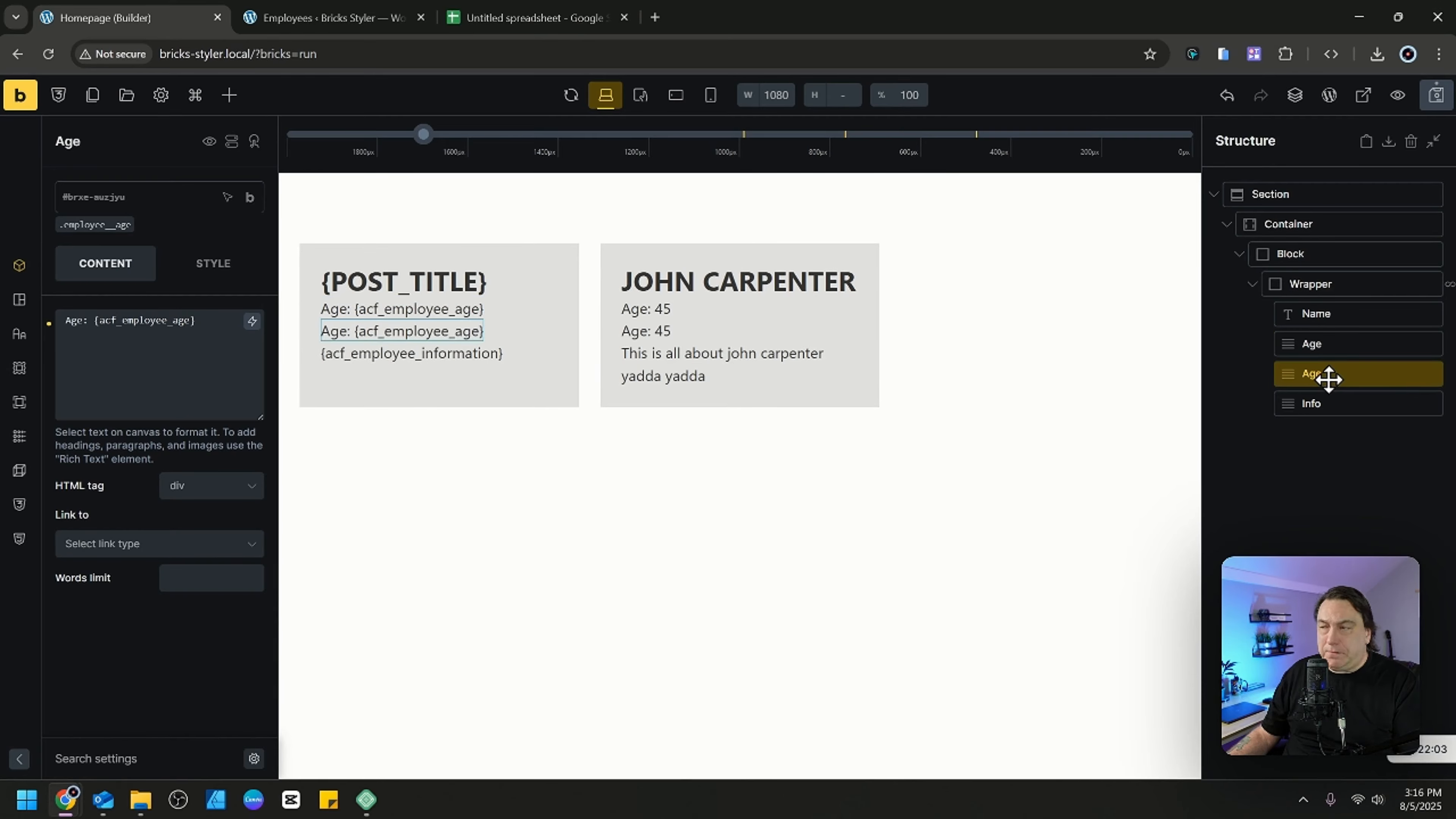
double_click(1329, 379)
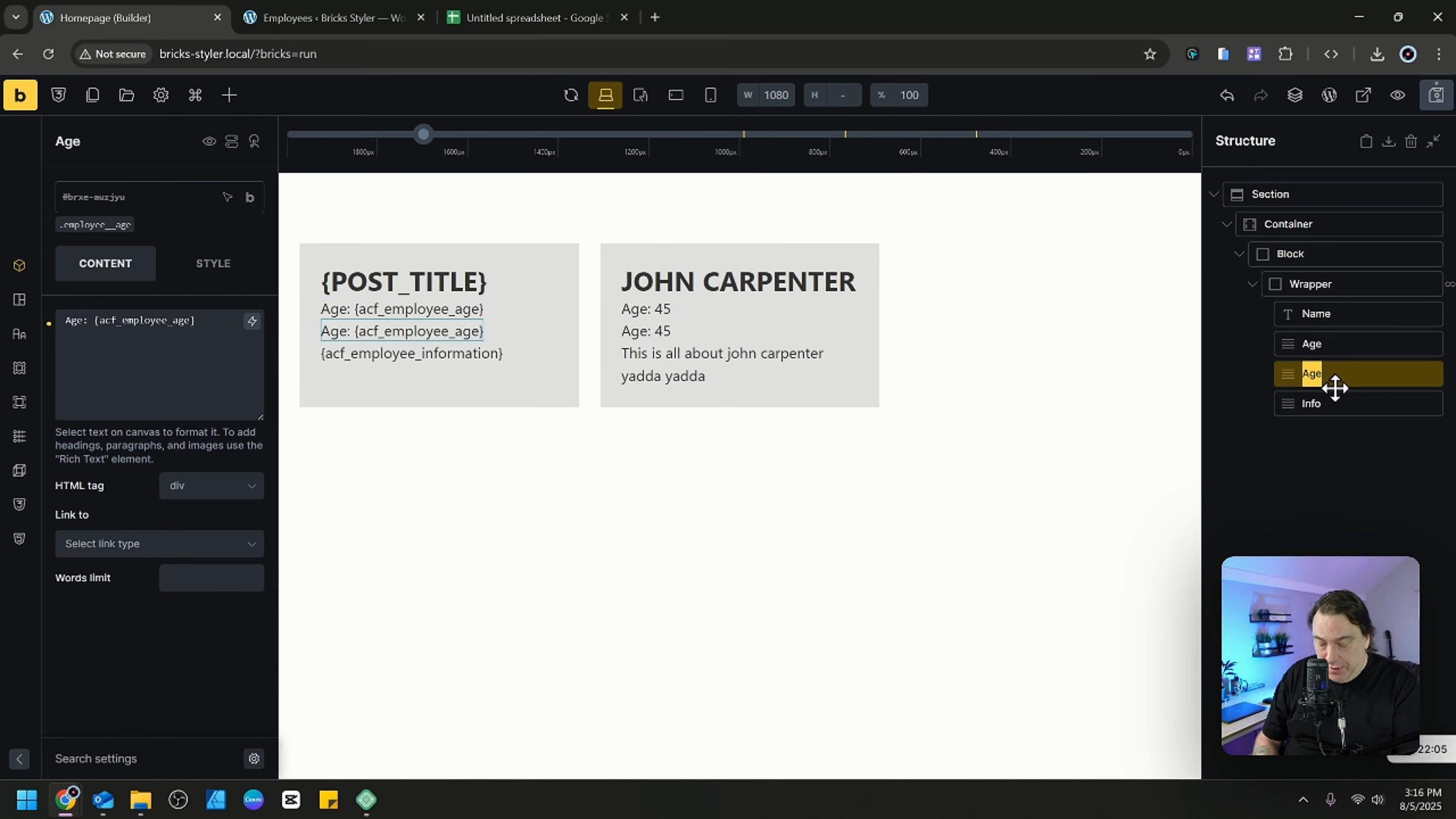
type("Date")
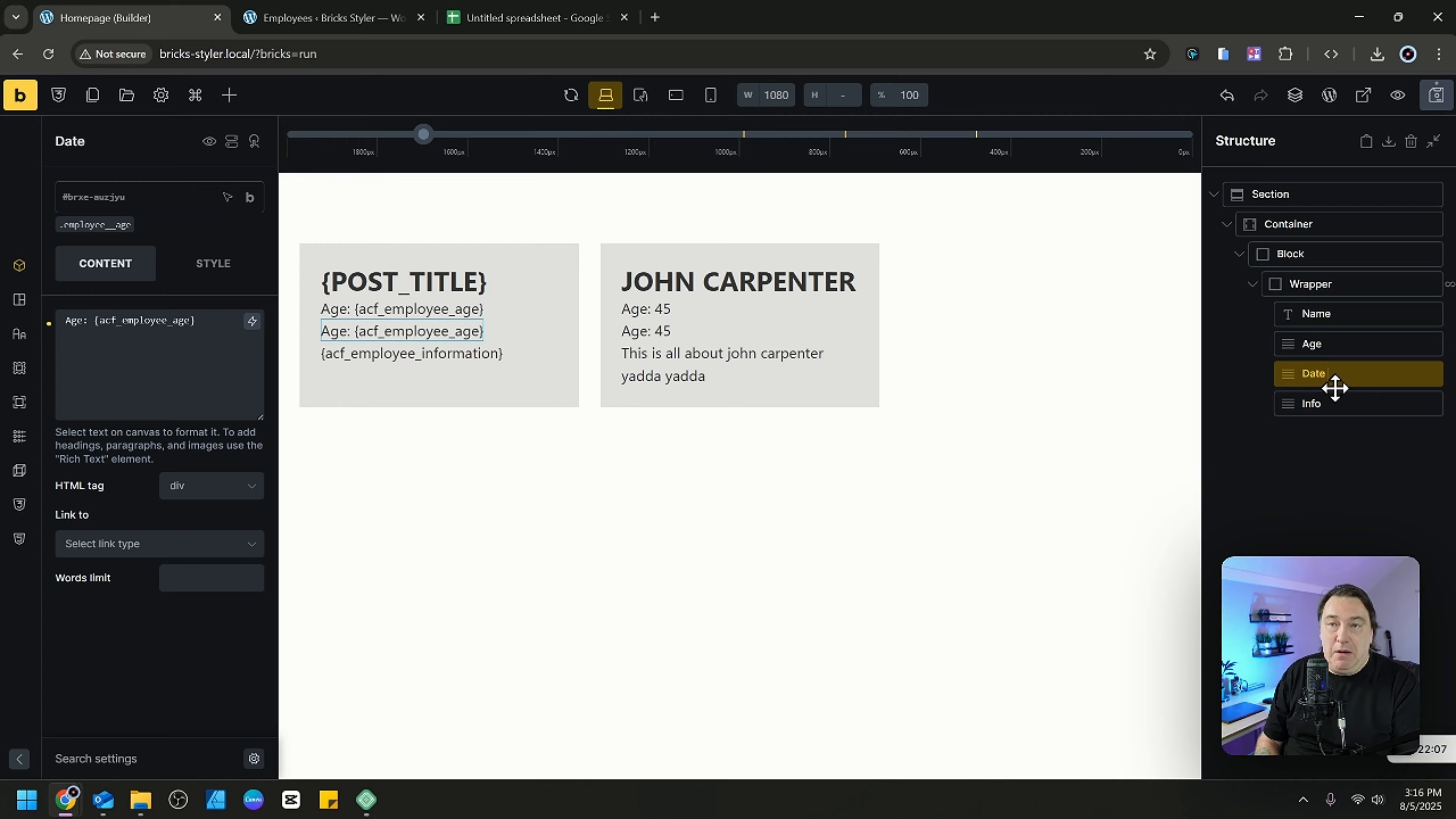
type(" Poster")
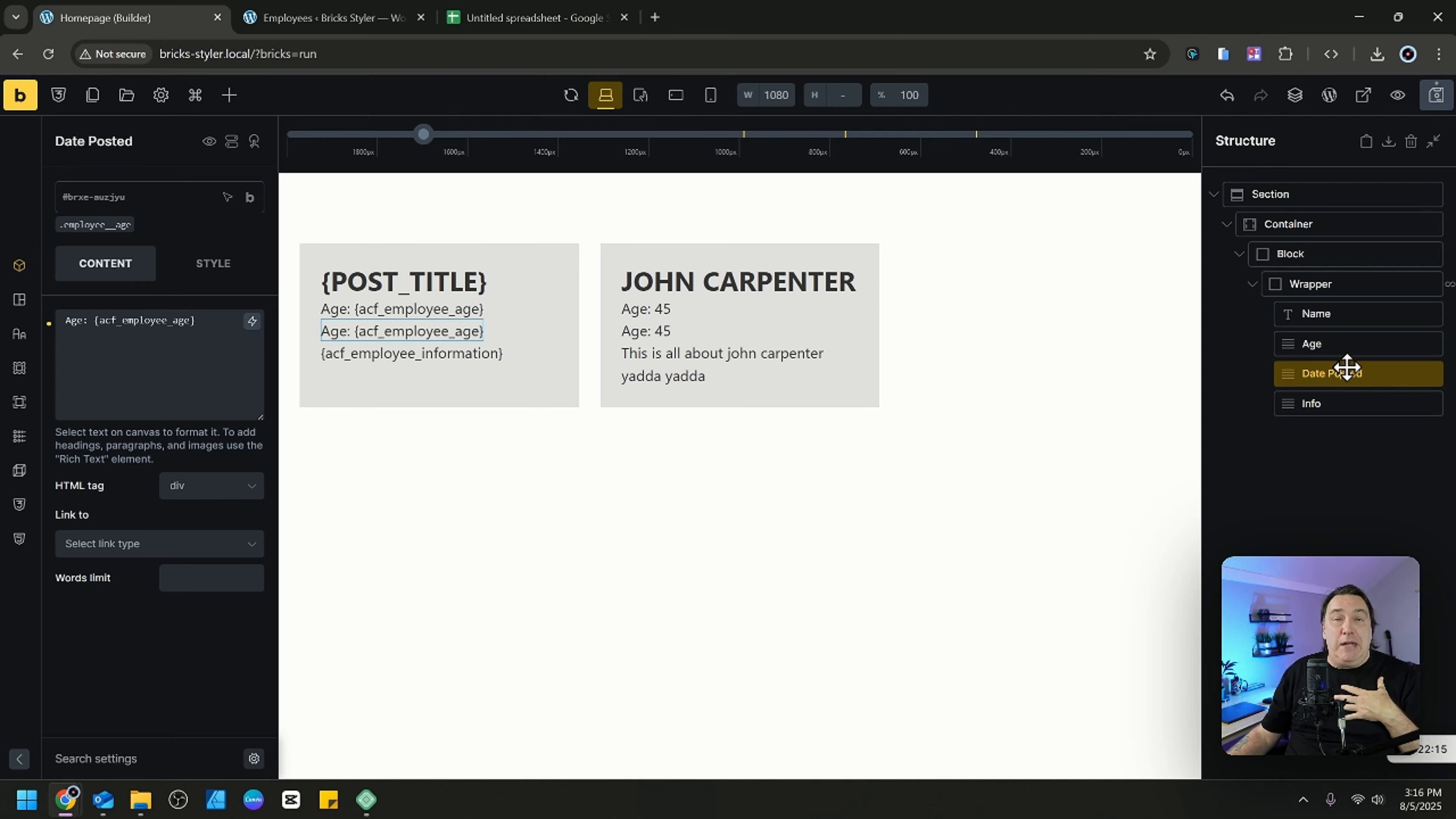
Change the "Age" label in the Date Posted element's text to "Date Created".
left_click(1371, 344)
left_click(1389, 374)
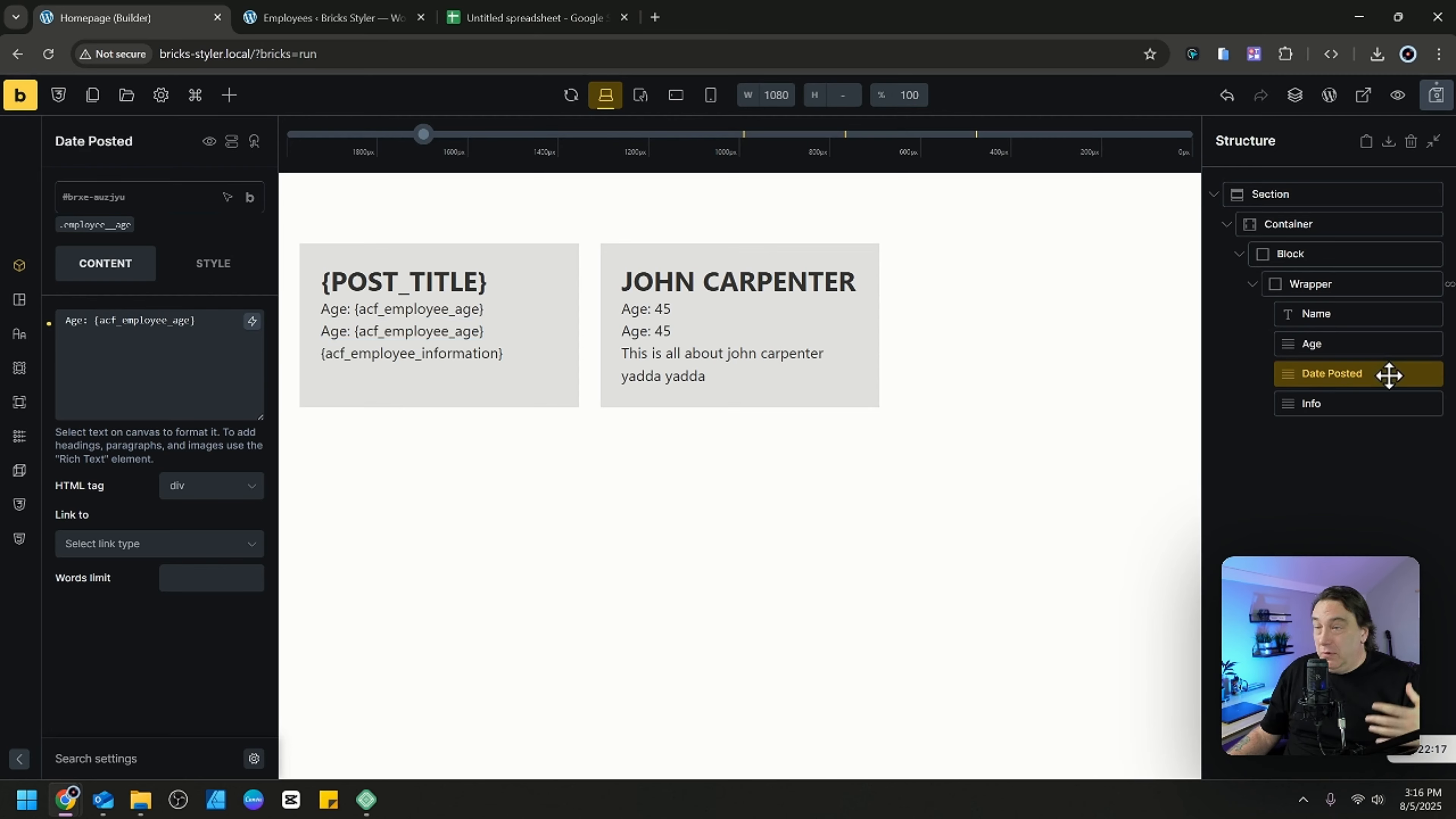
left_click(84, 321)
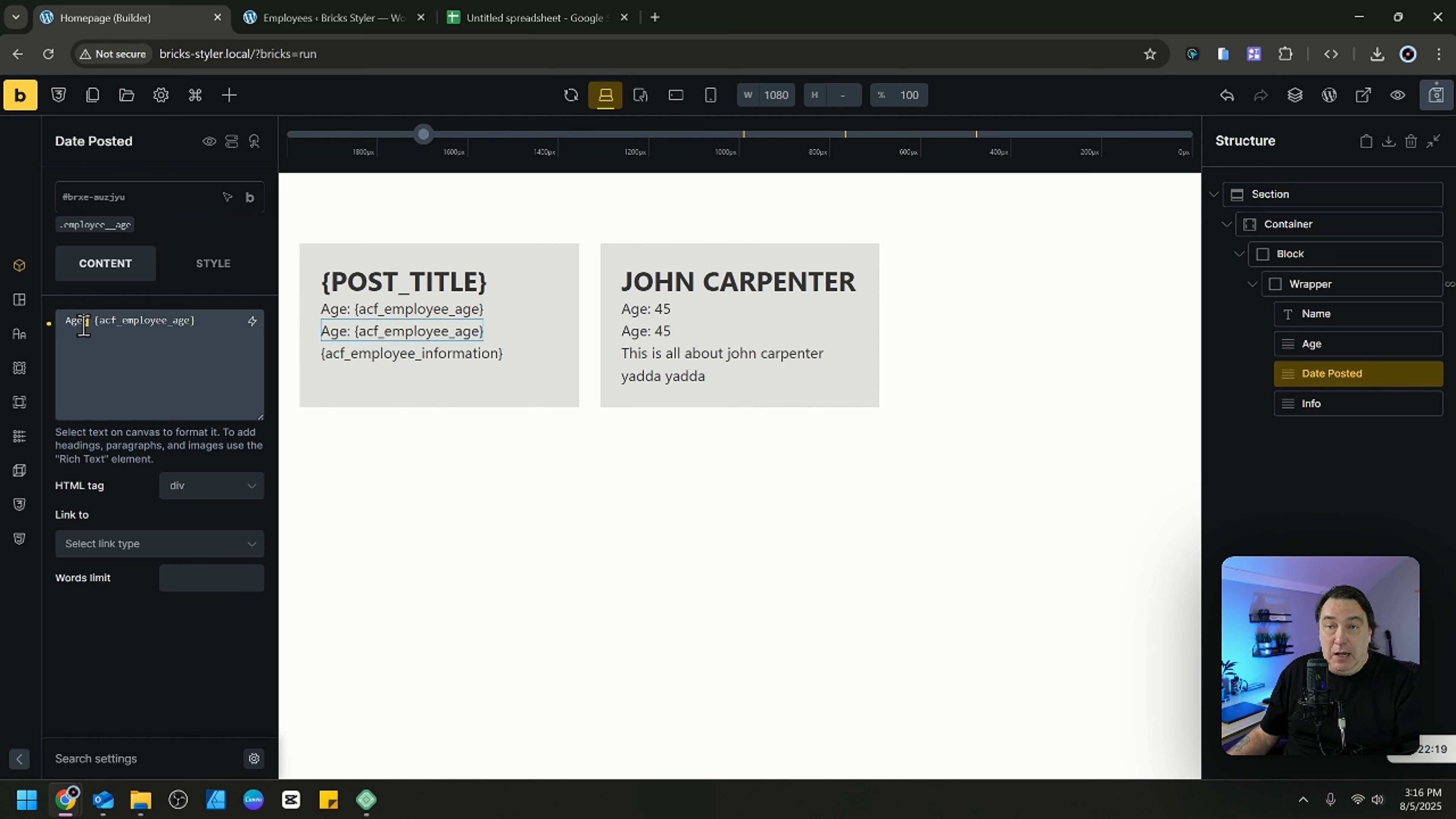
left_click_drag(84, 321, 62, 320)
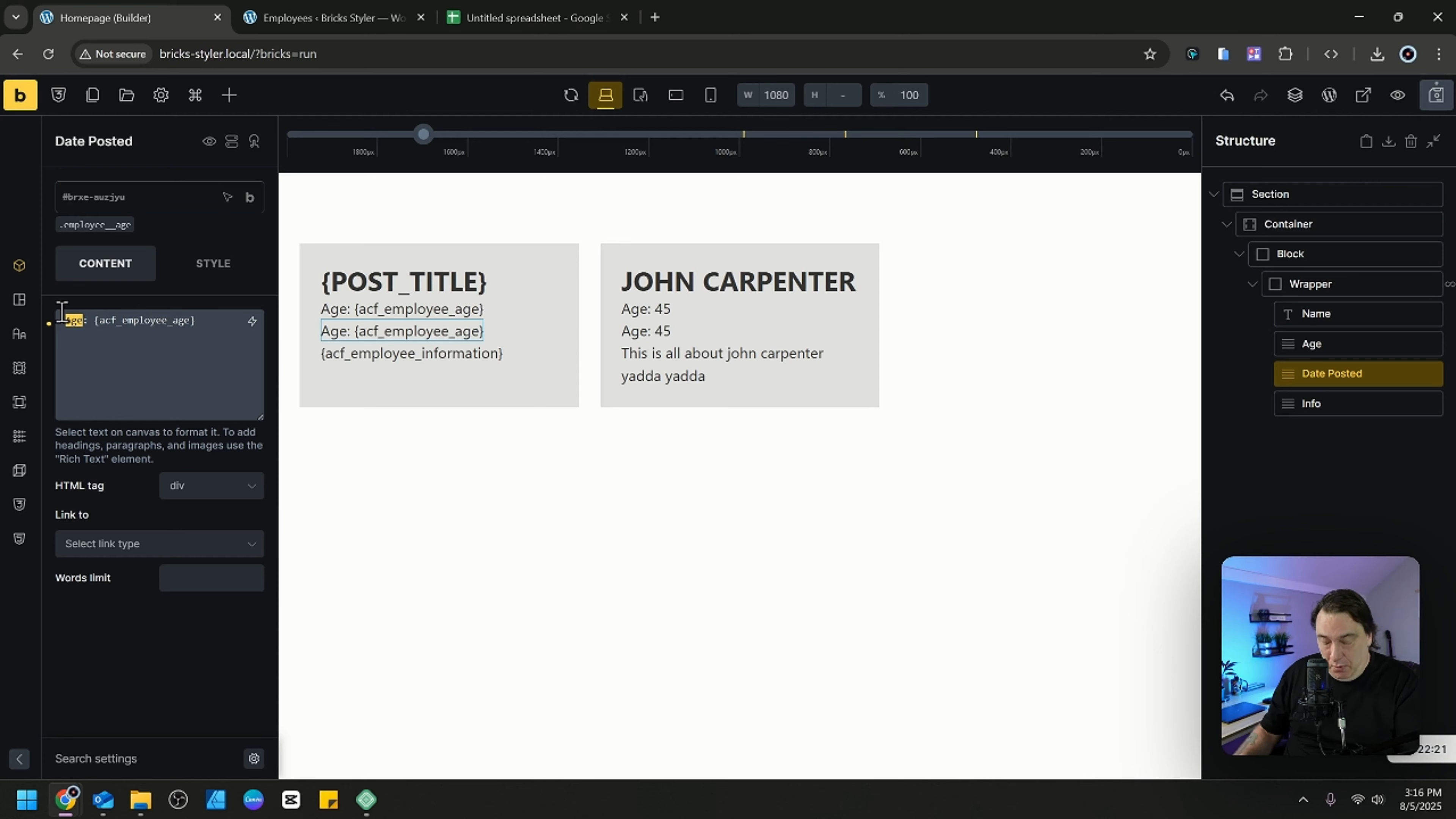
type("Date C")
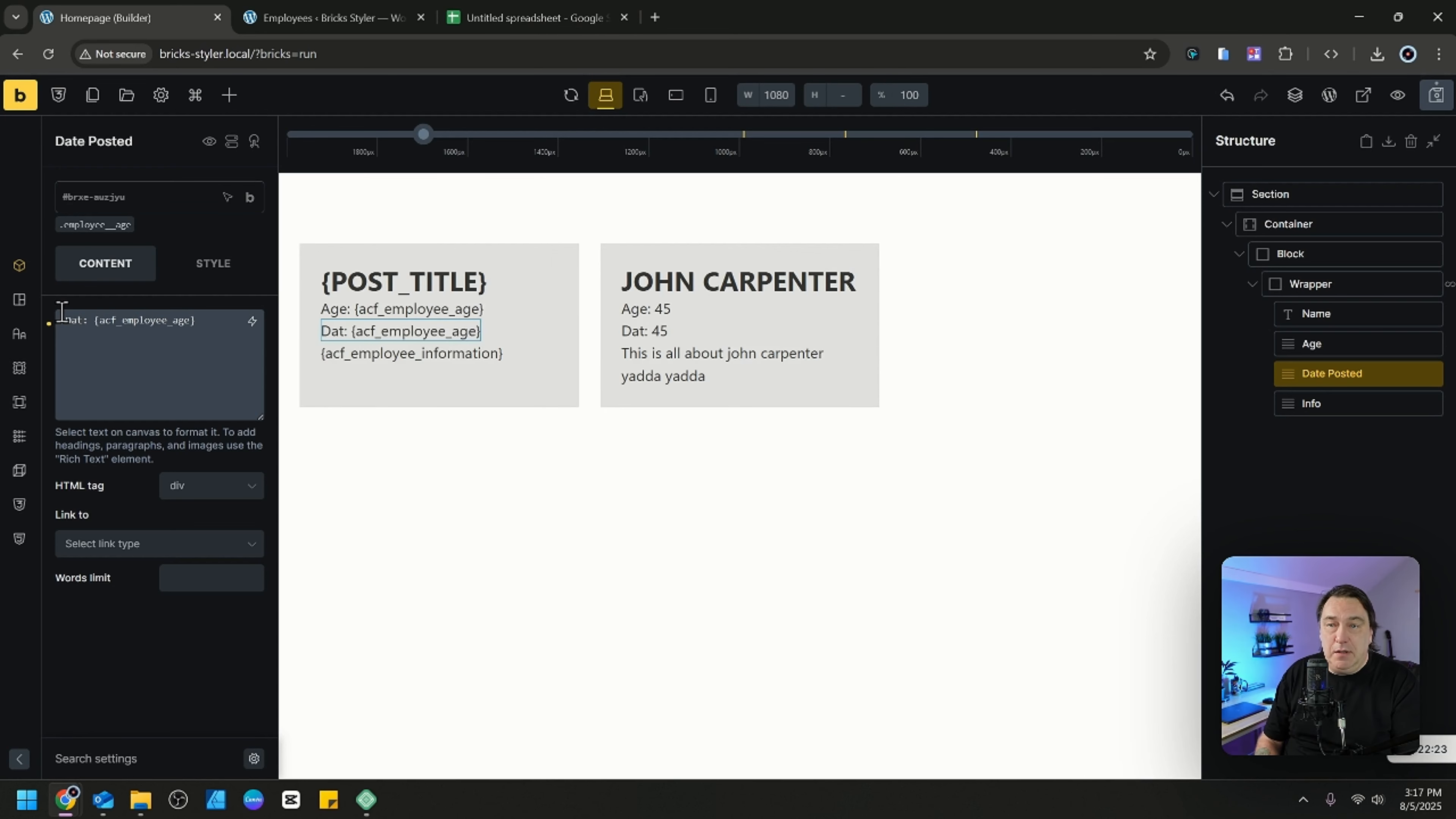
type("reated")
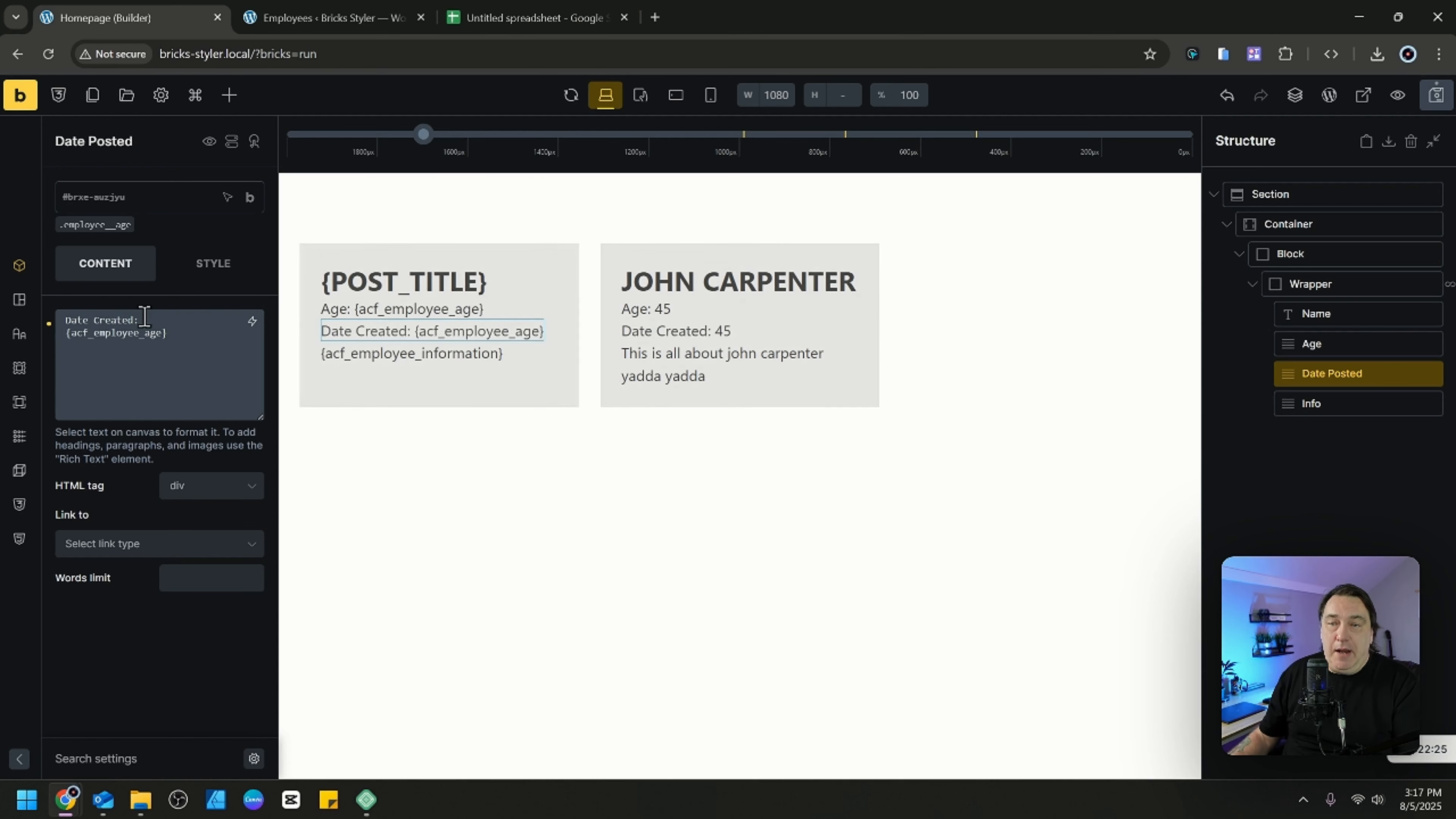
Replace the {acf_employee_age} tag after "Date Created:" with the Post date dynamic data tag.
left_click_drag(177, 329, 173, 325)
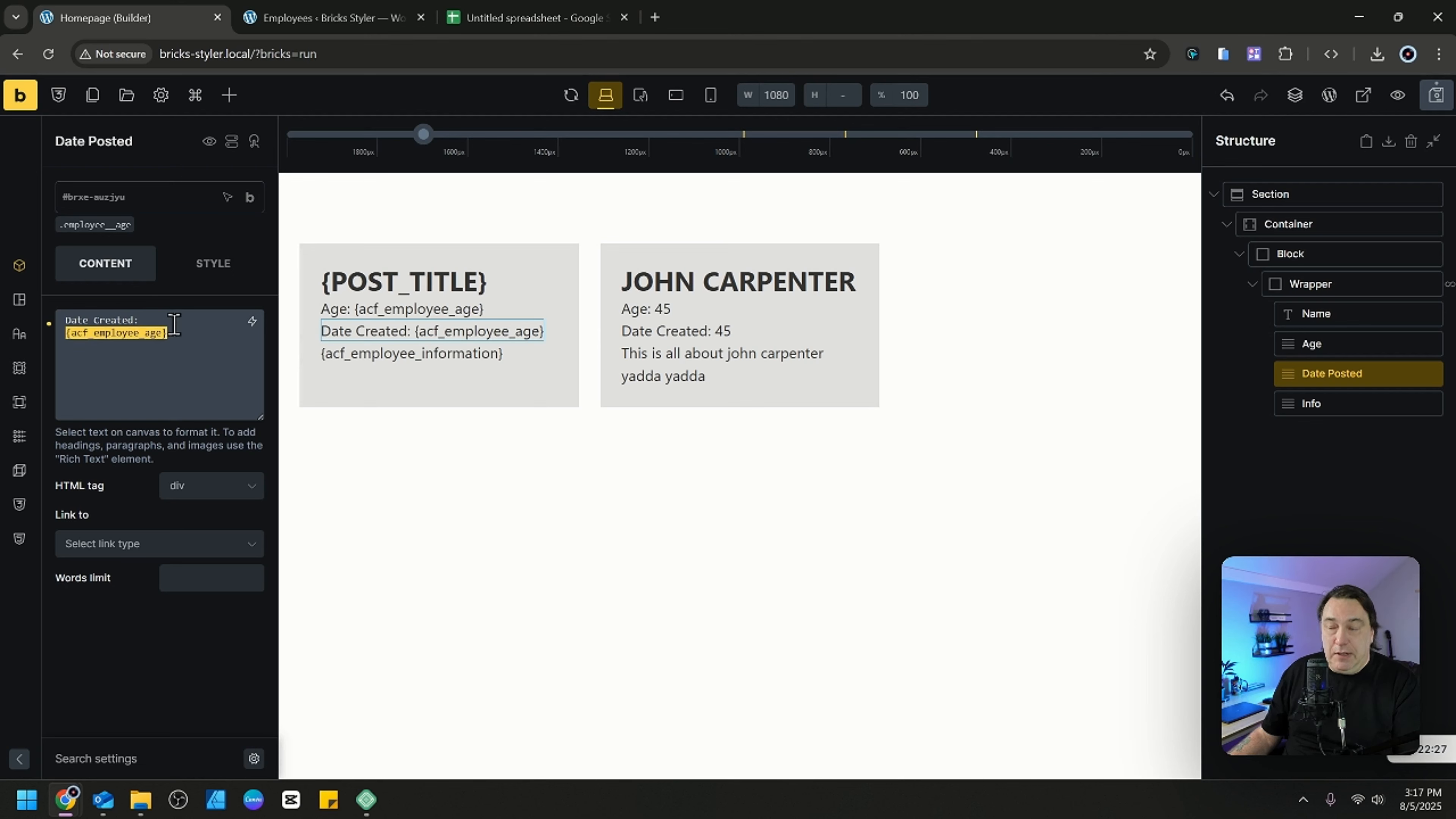
key("BackSpace")
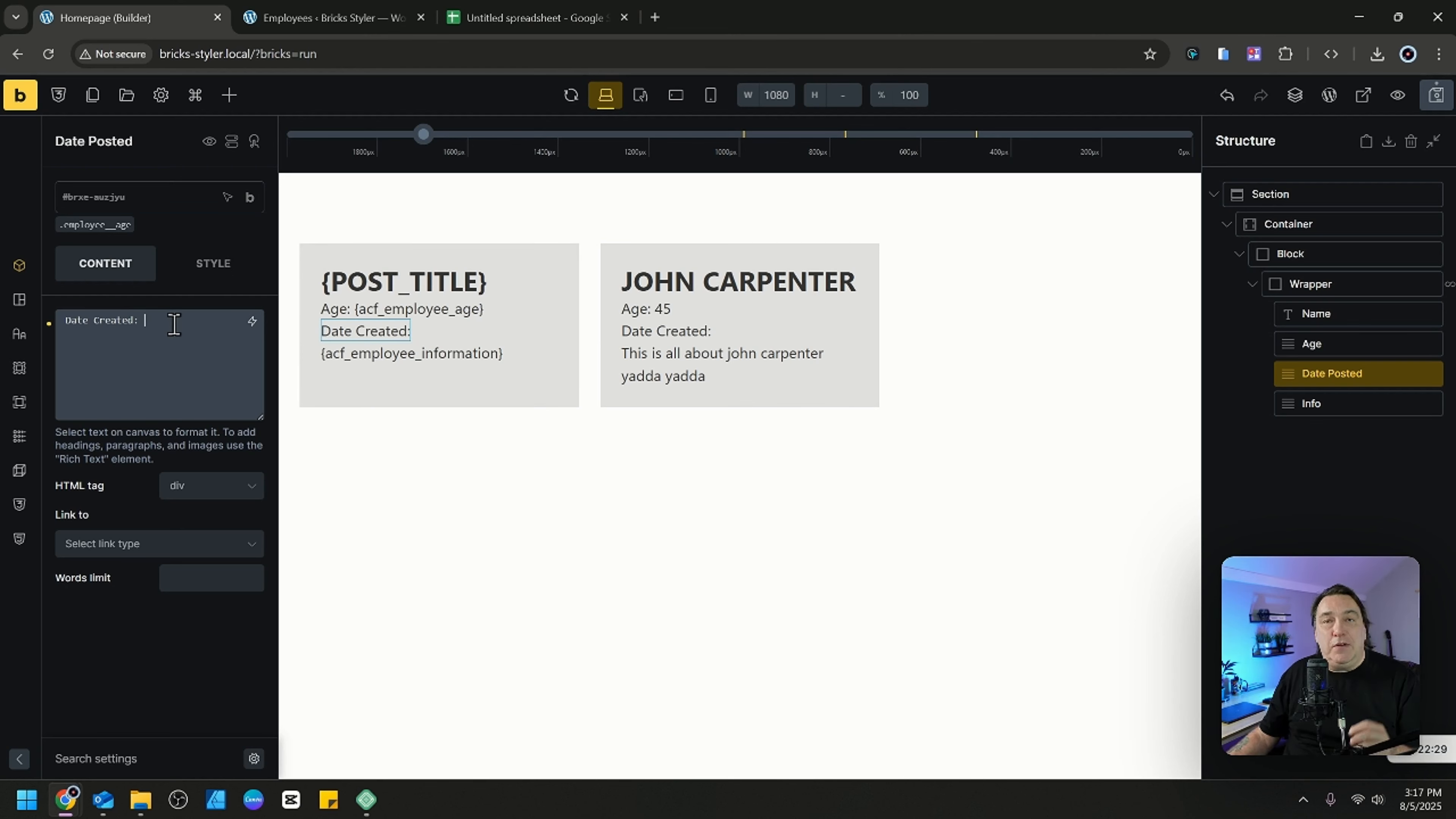
left_click(251, 322)
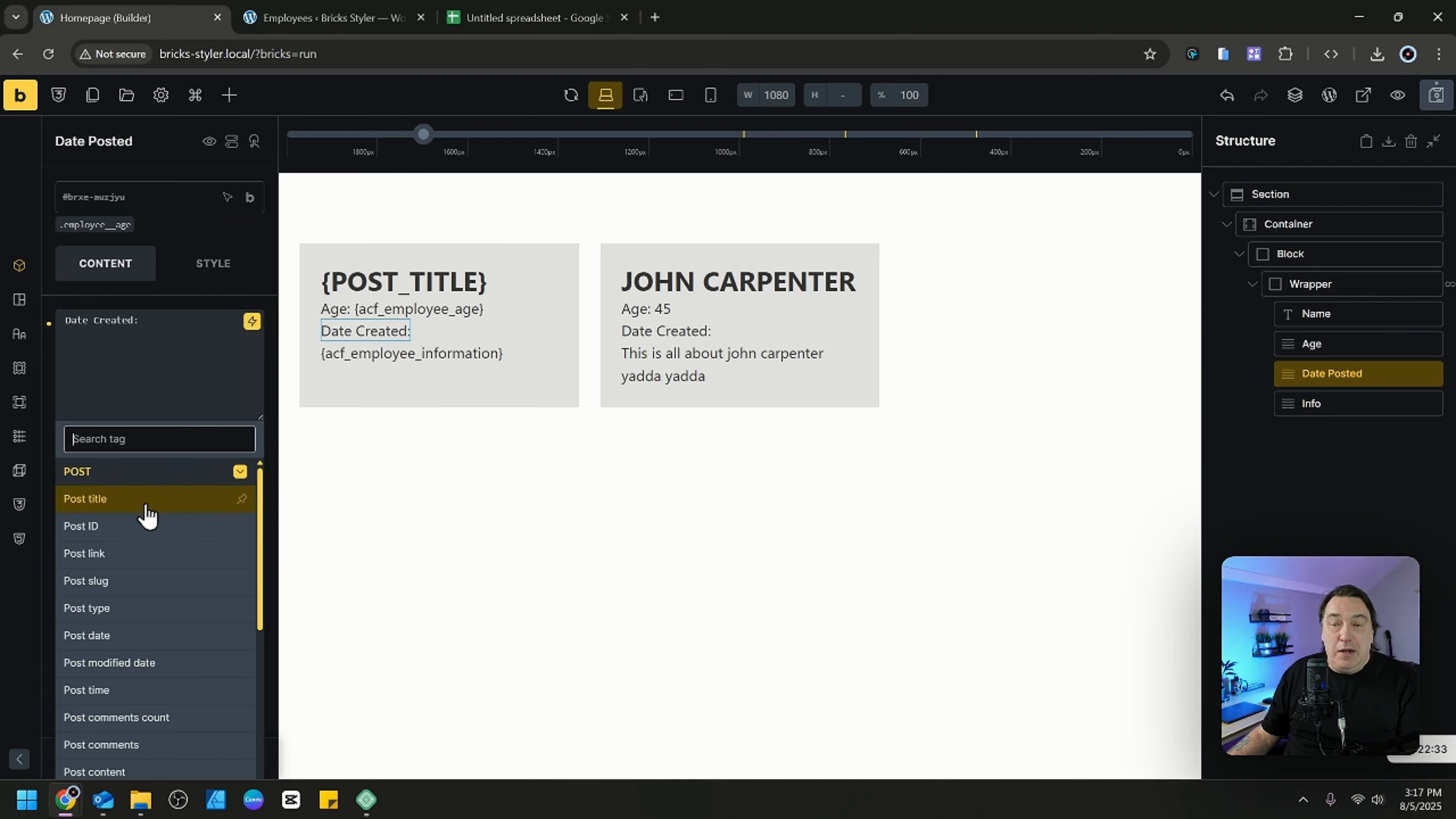
scroll(136, 579, "down", 2)
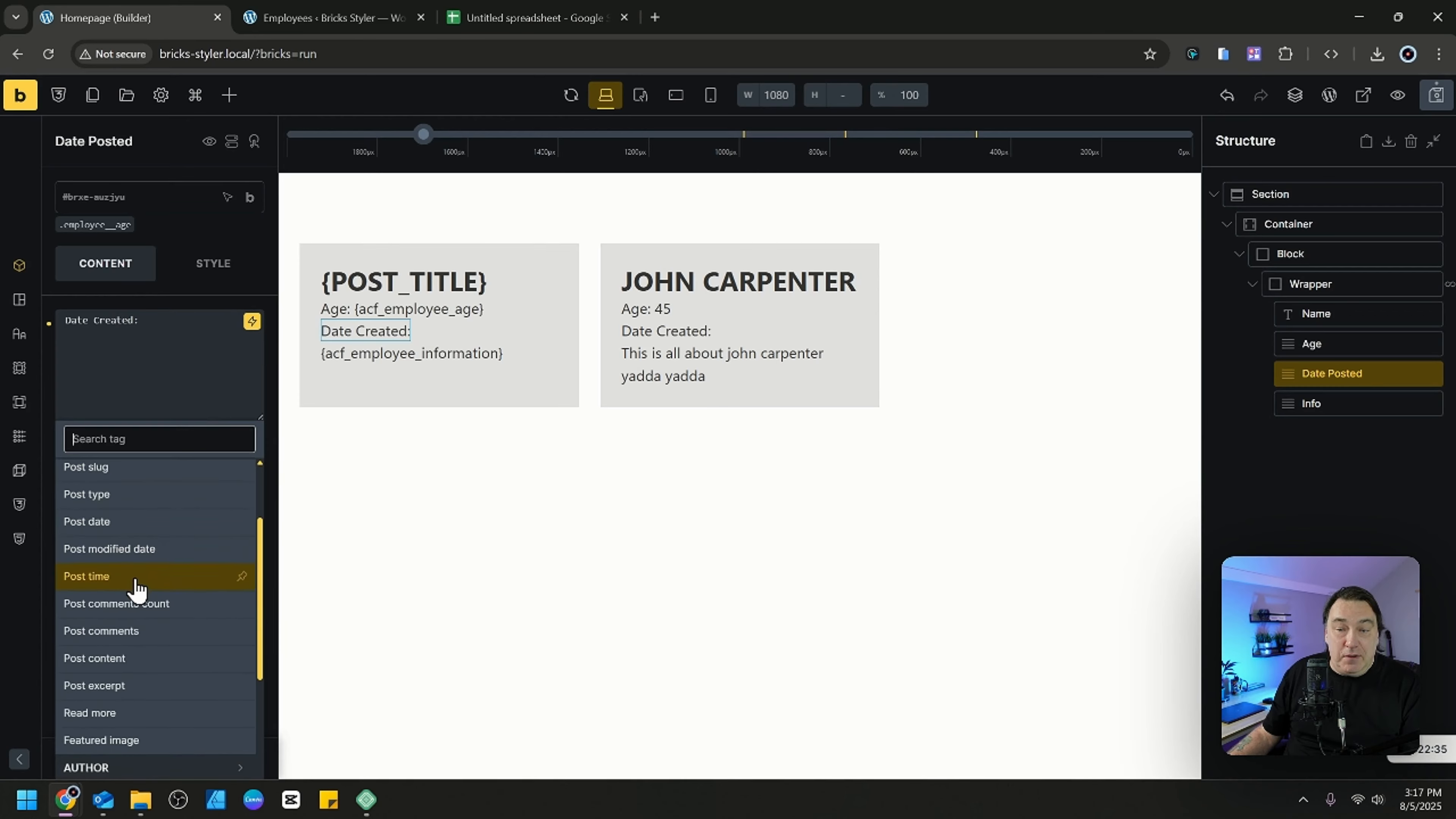
left_click(140, 525)
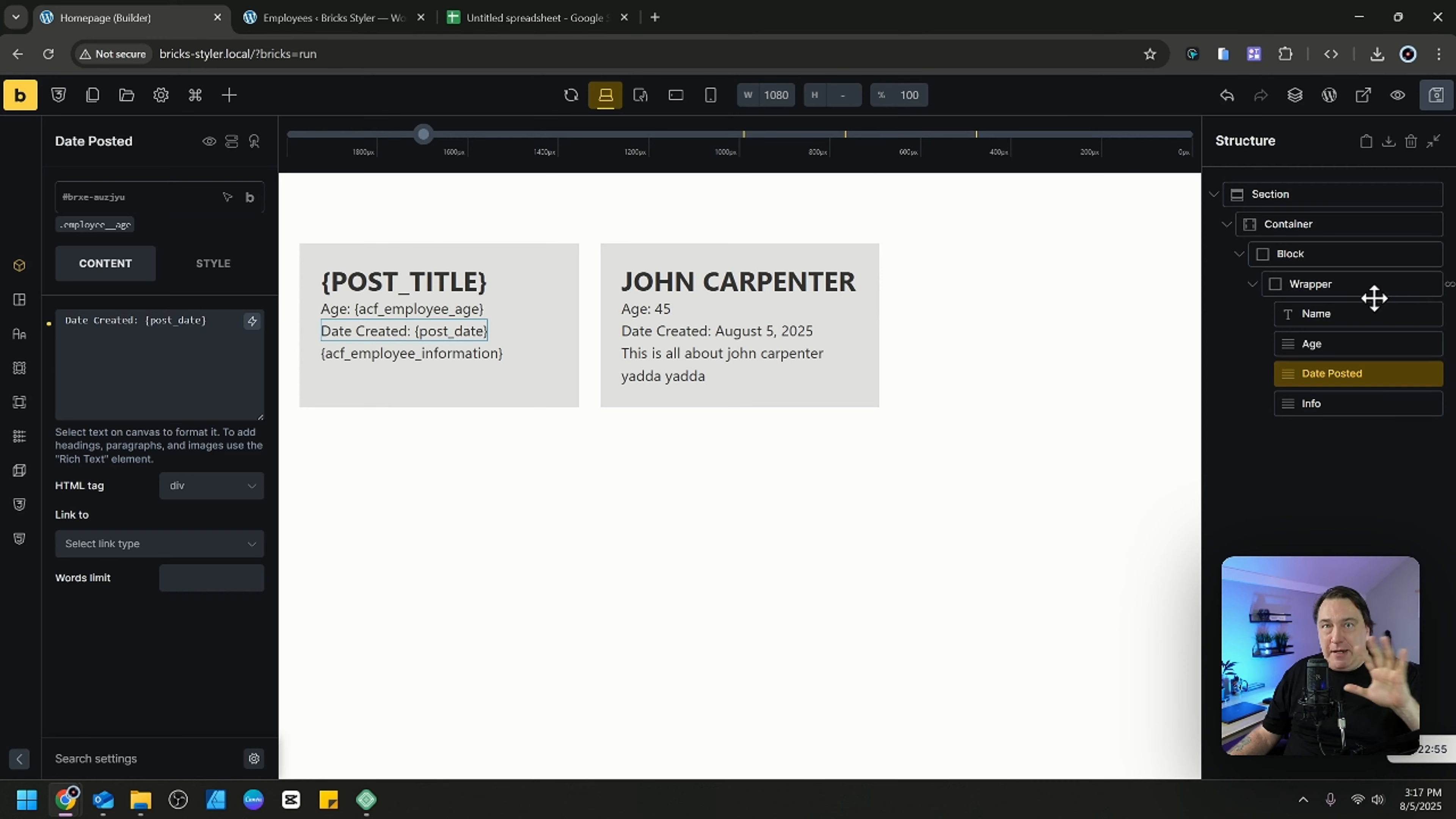
Add a Heading element to the Container and move it above the Block holding the employee loop.
left_click(1366, 232)
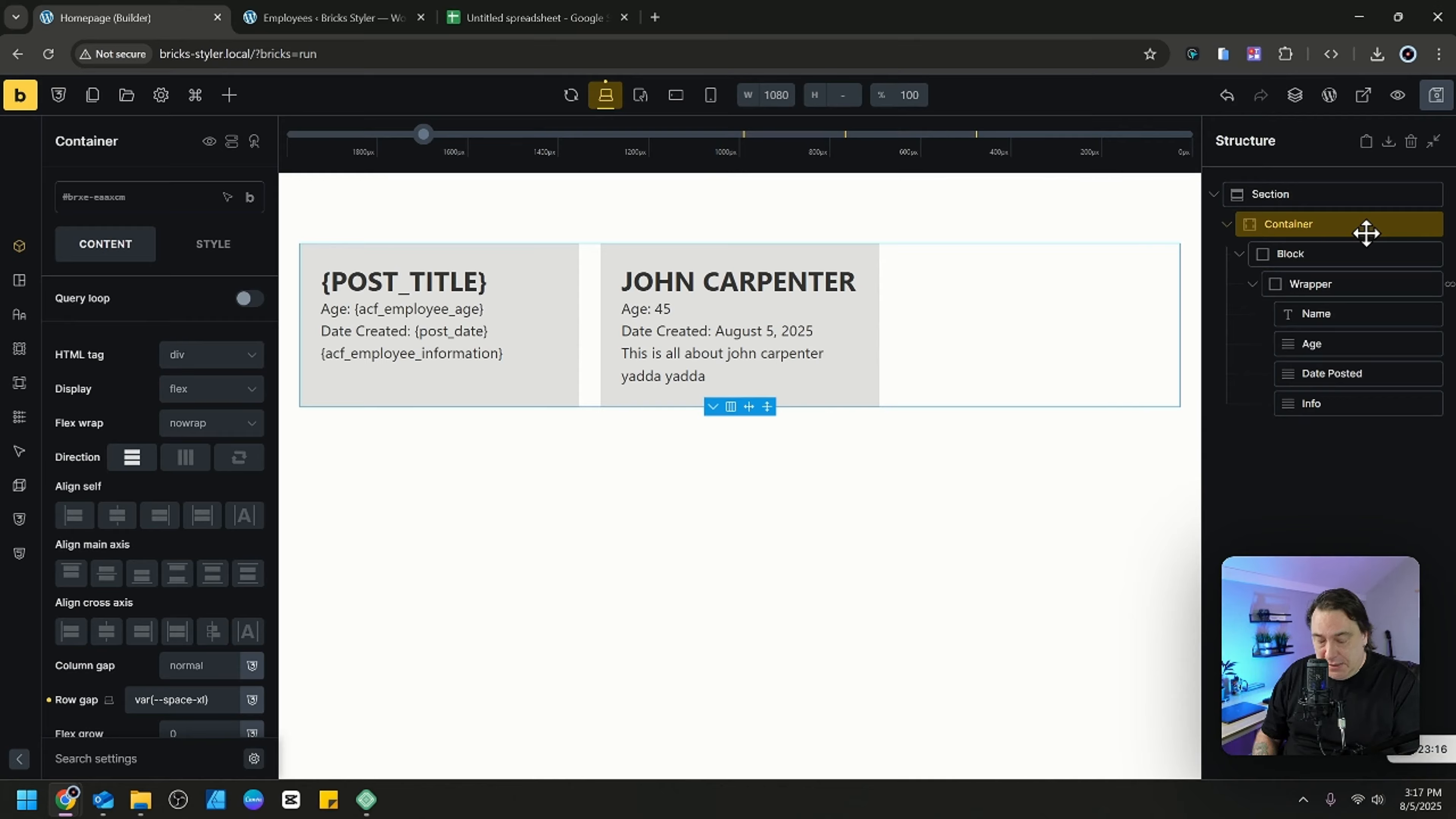
key("ctrl+shift+a")
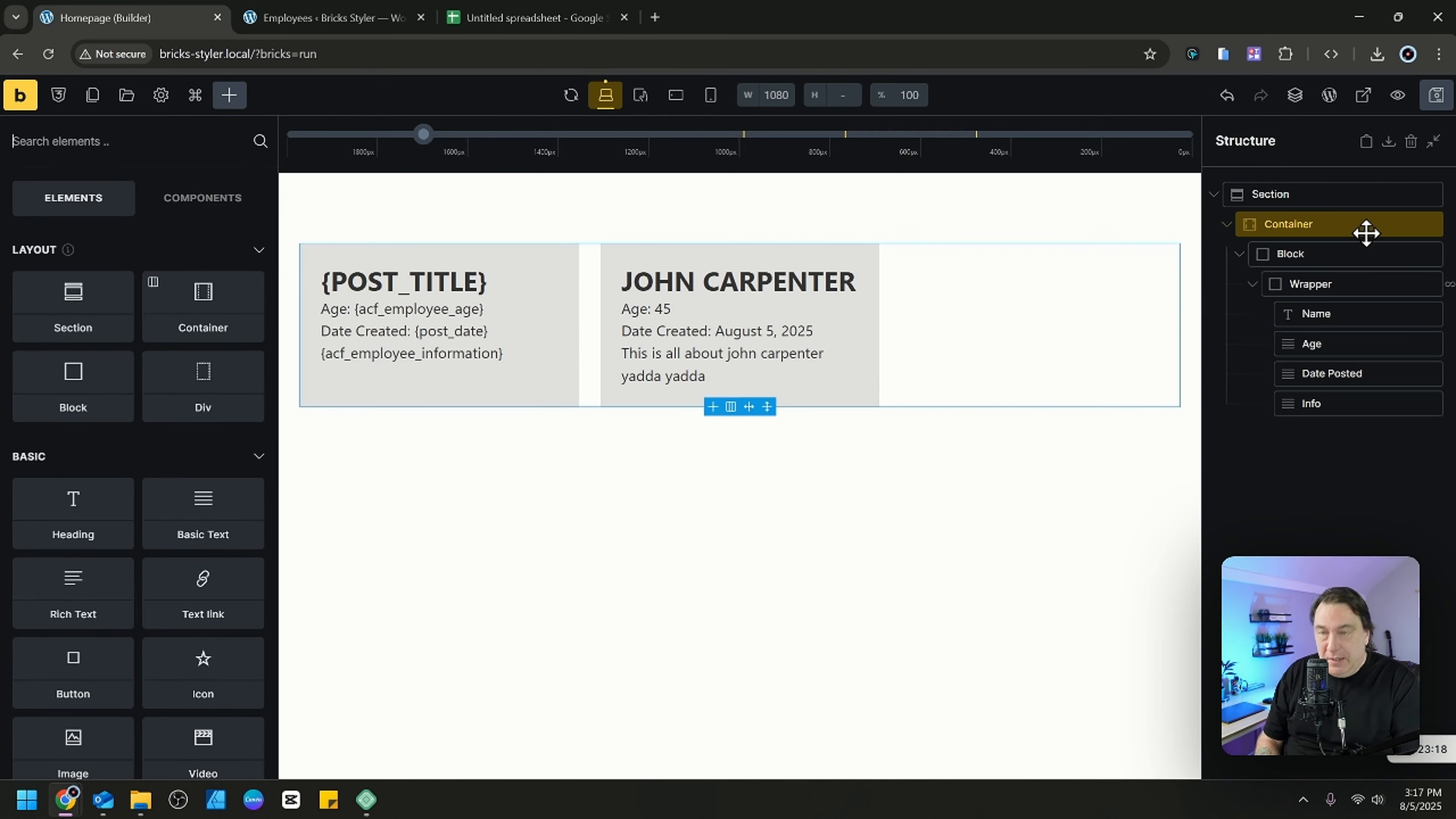
type("head")
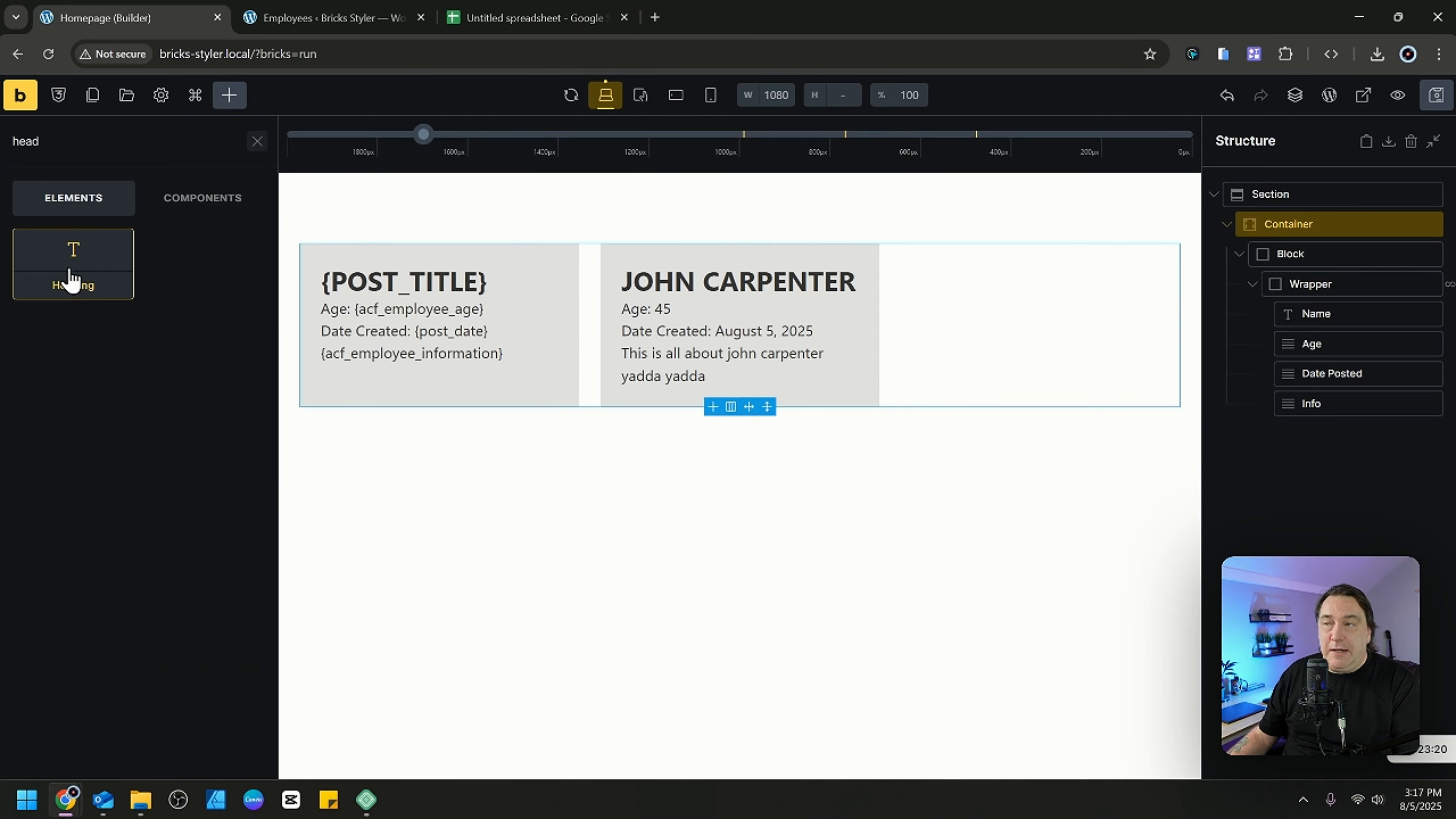
left_click(71, 279)
left_click_drag(1358, 432, 1332, 250)
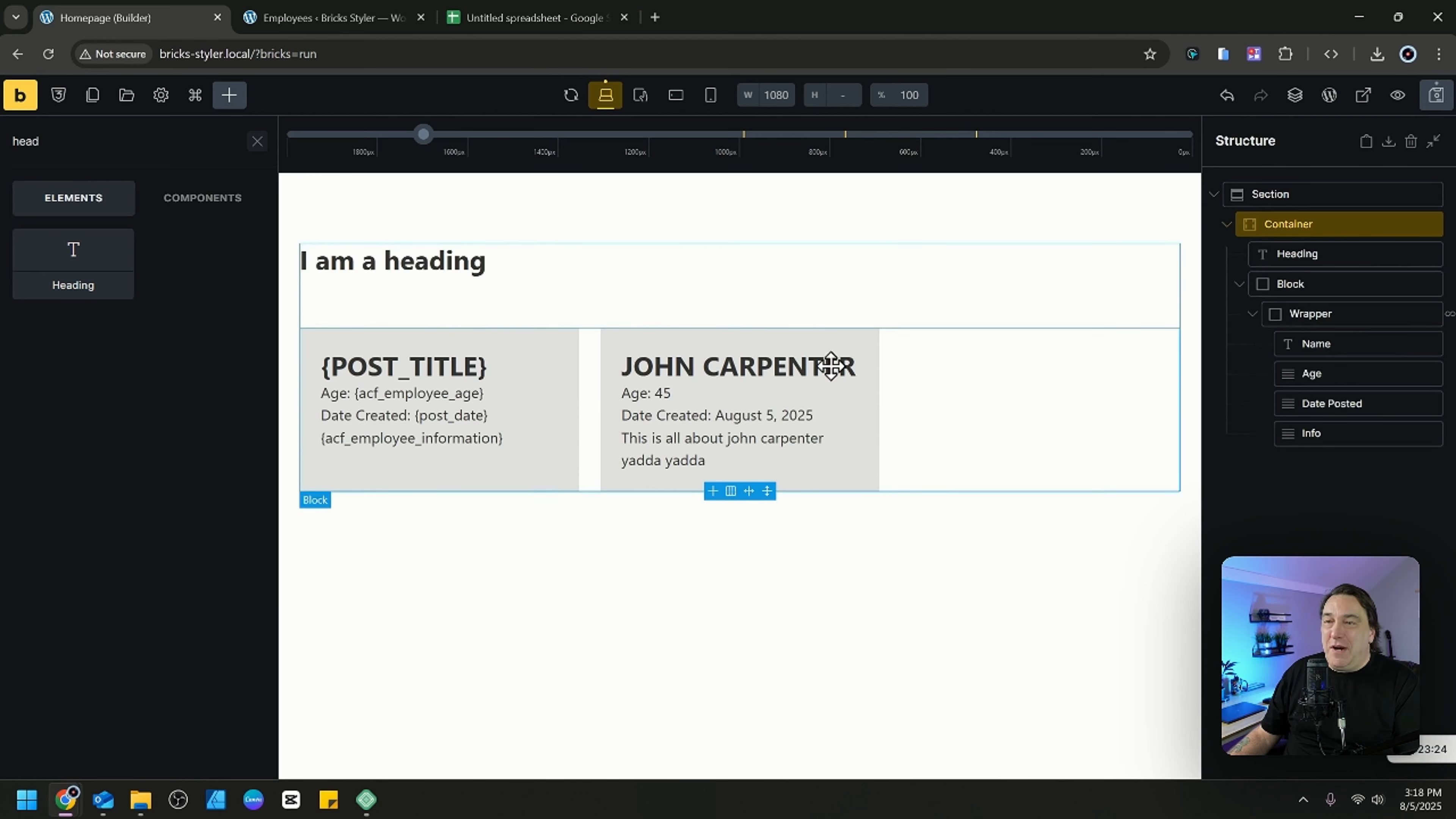
Replace the "I am a heading" text of the new Heading element with the URL parameter dynamic data tag.
triple_click(416, 261)
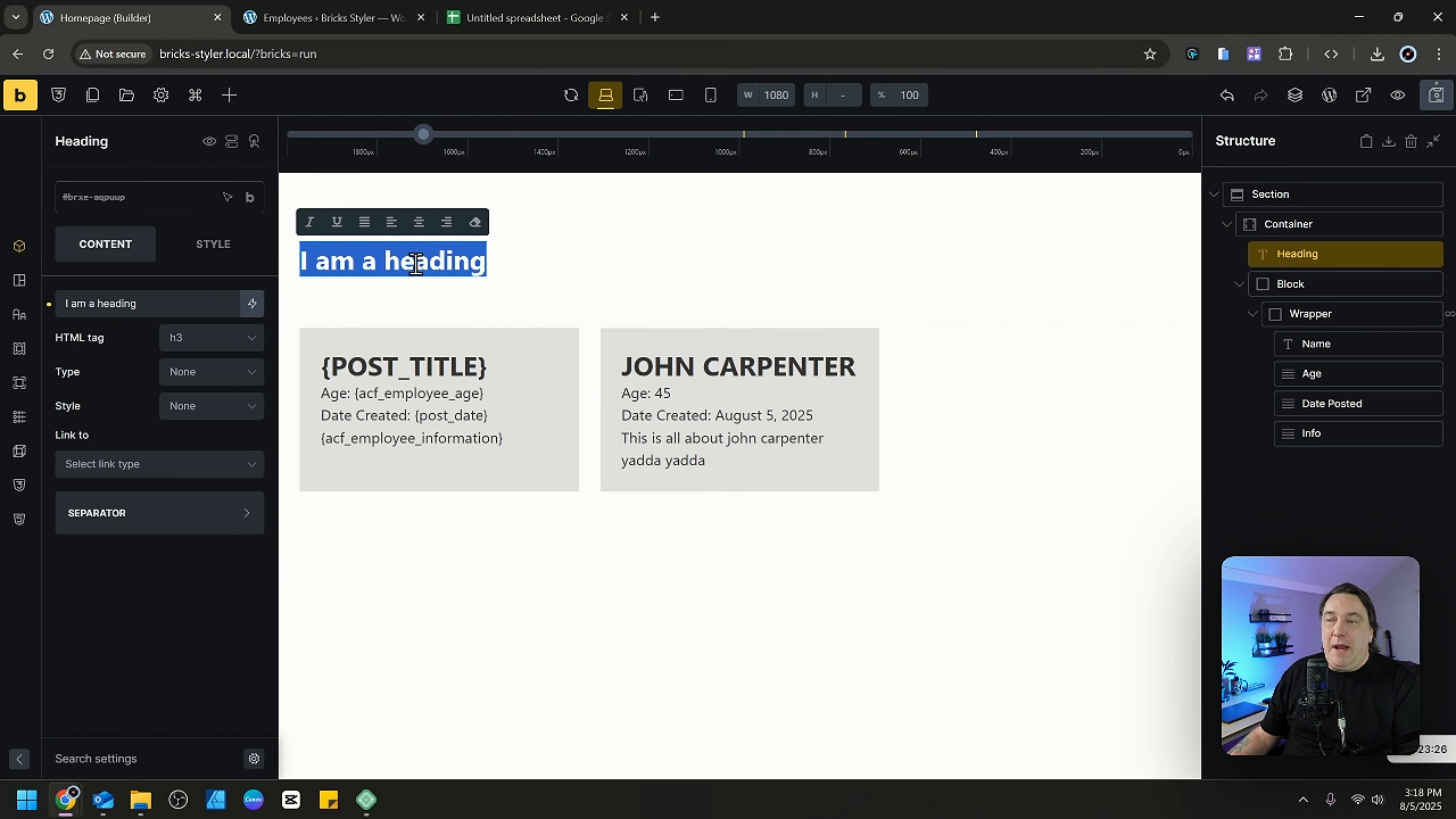
left_click(169, 302)
key("ctrl+a")
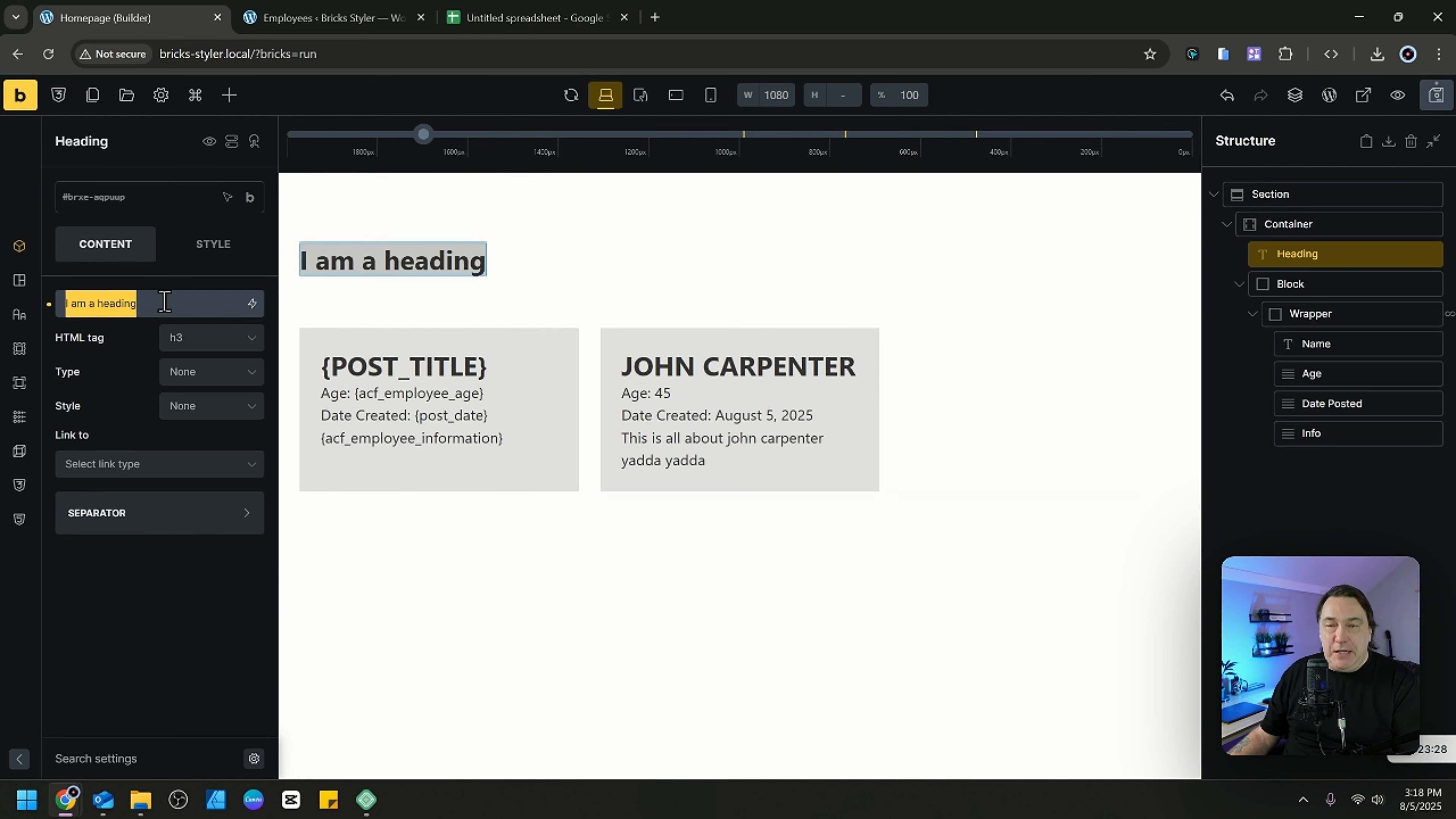
key("BackSpace")
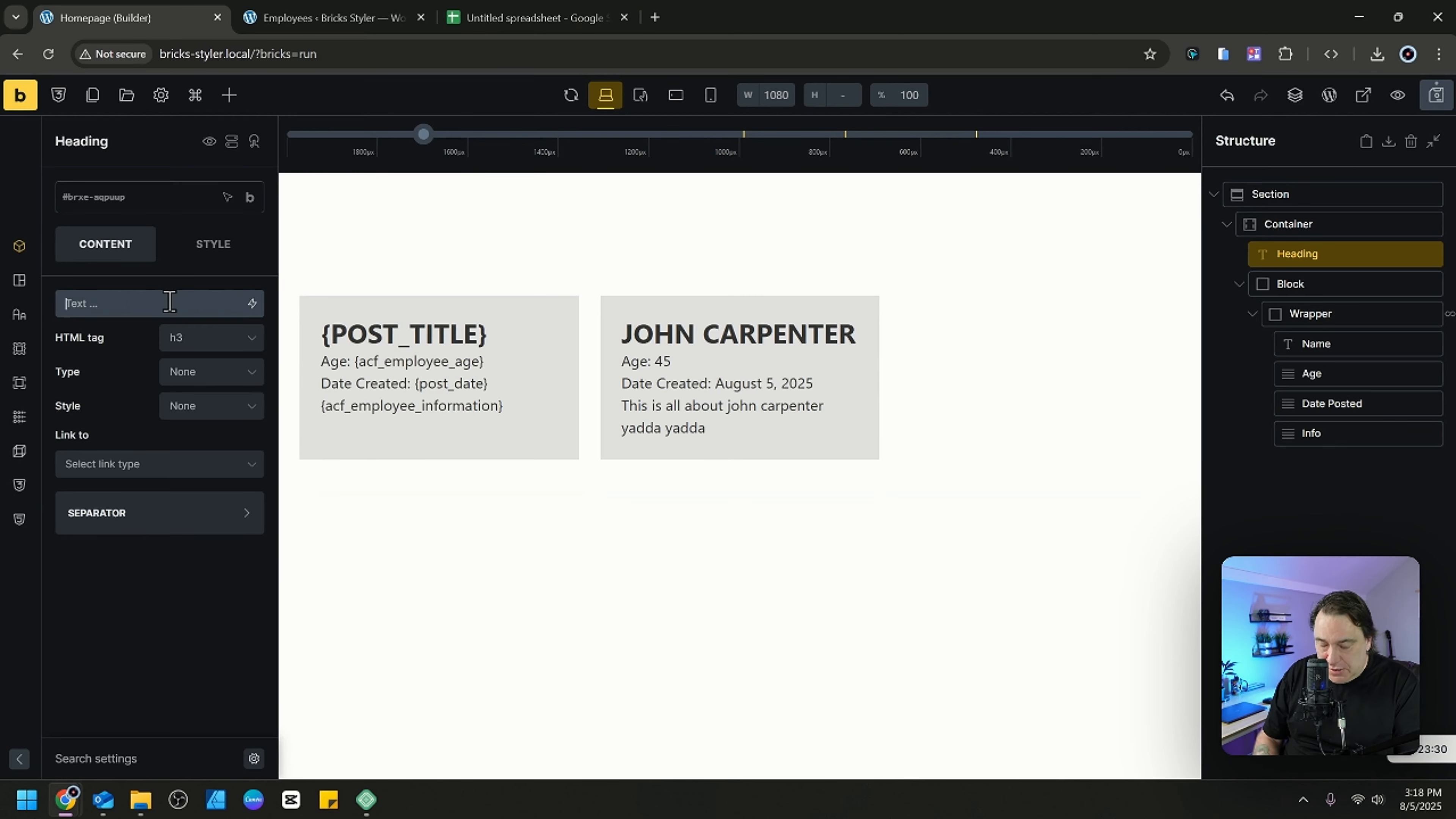
left_click(252, 304)
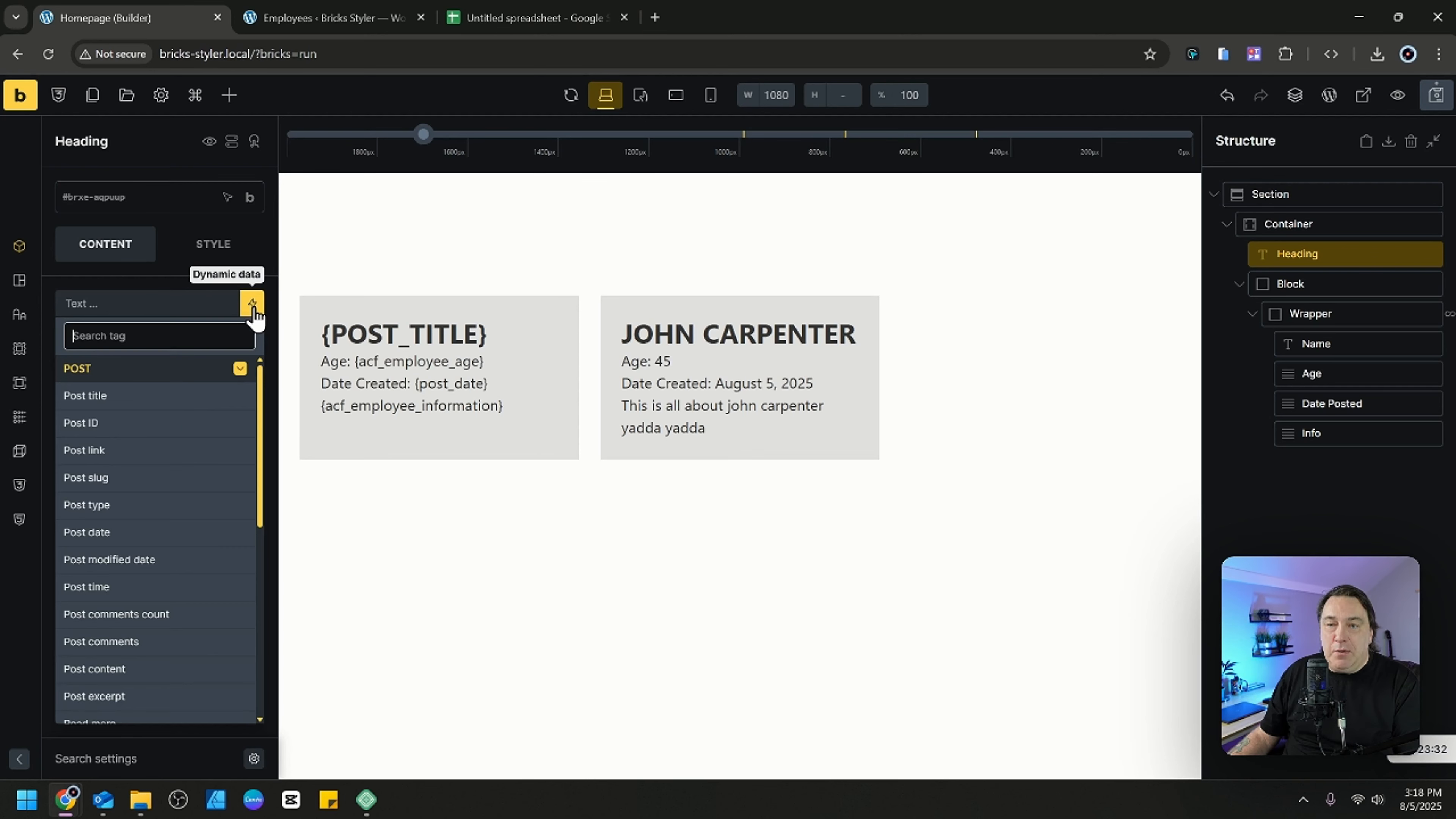
type("ur")
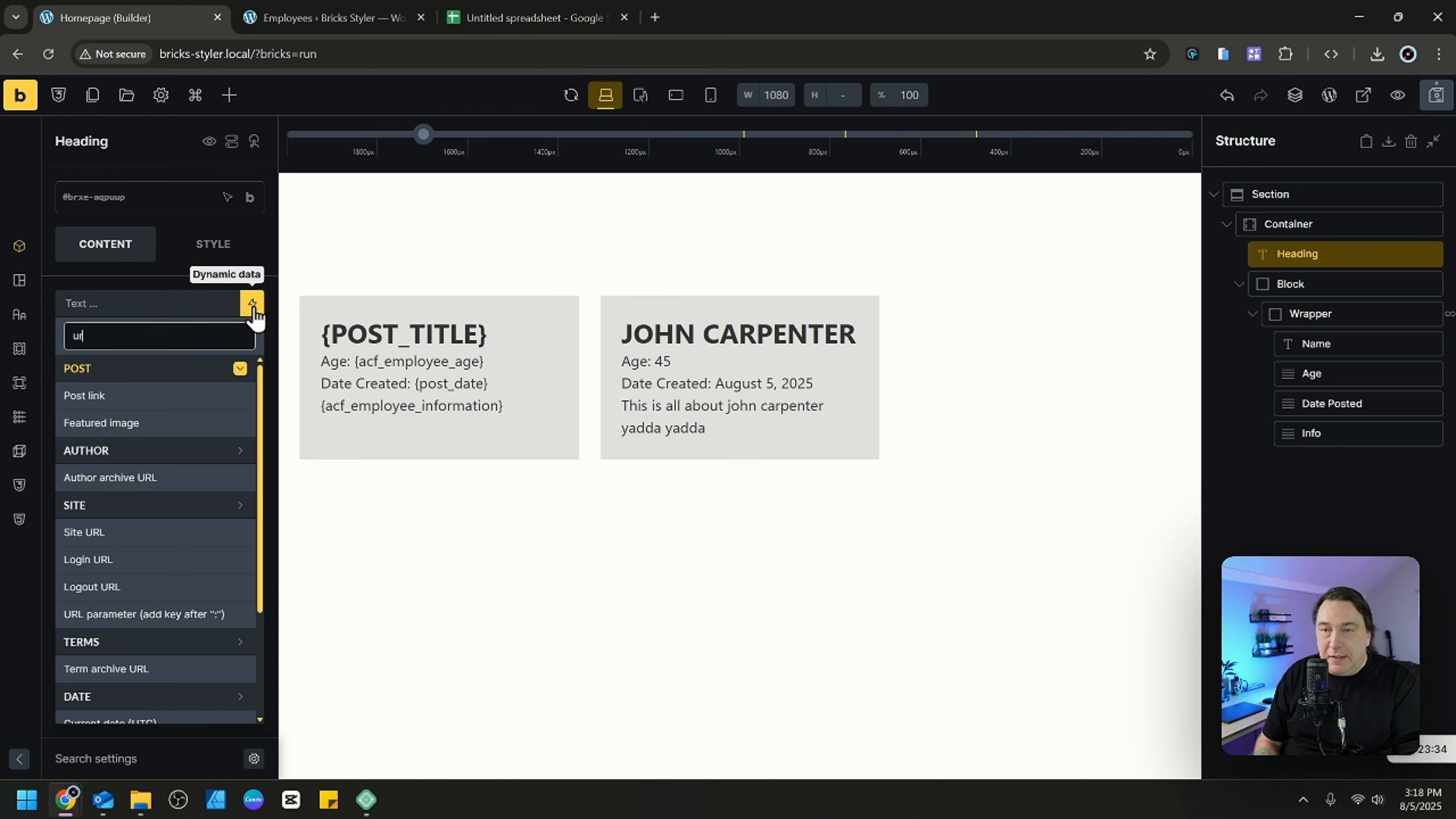
type("l")
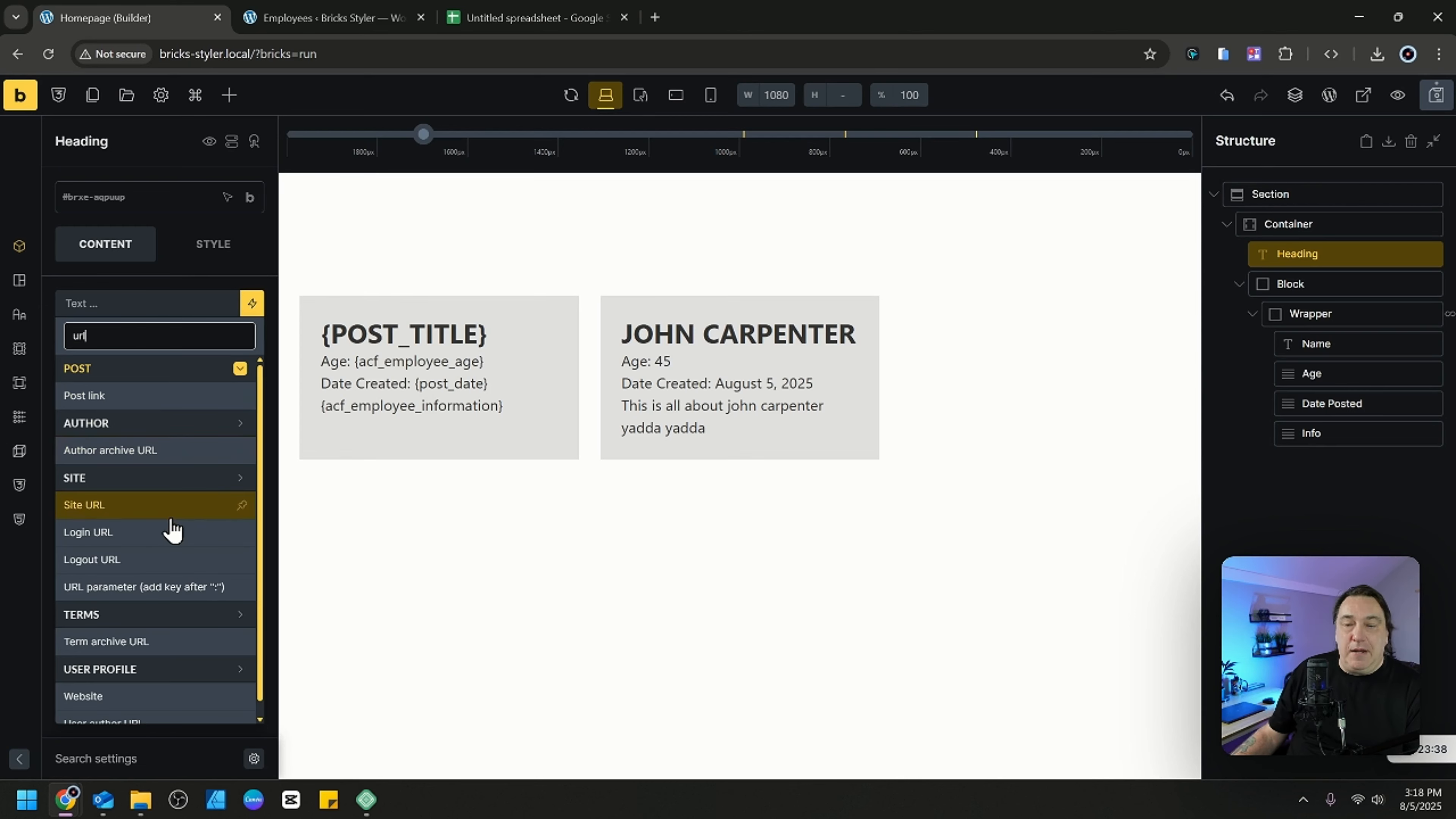
scroll(171, 524, "down", 1)
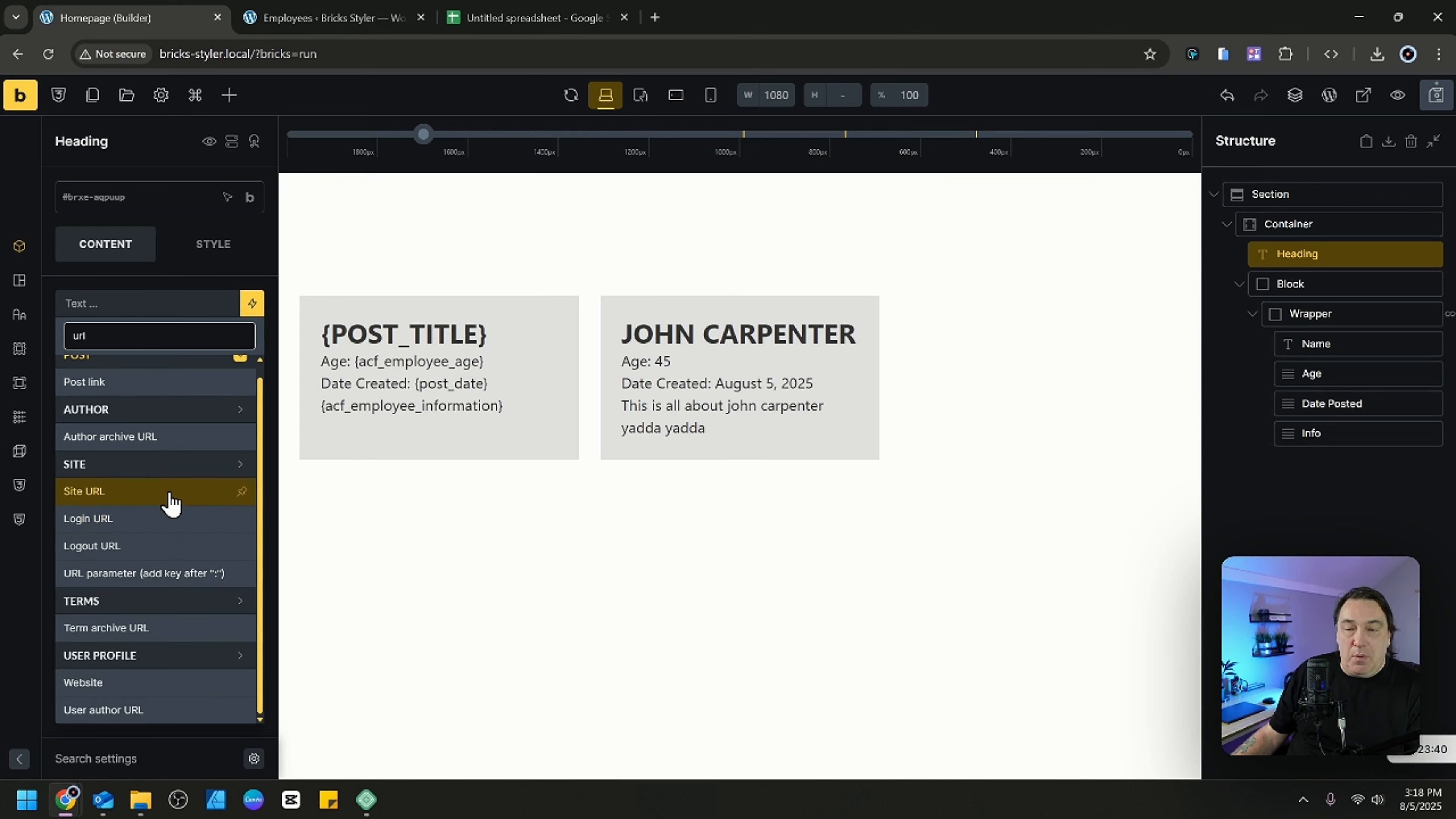
left_click(121, 585)
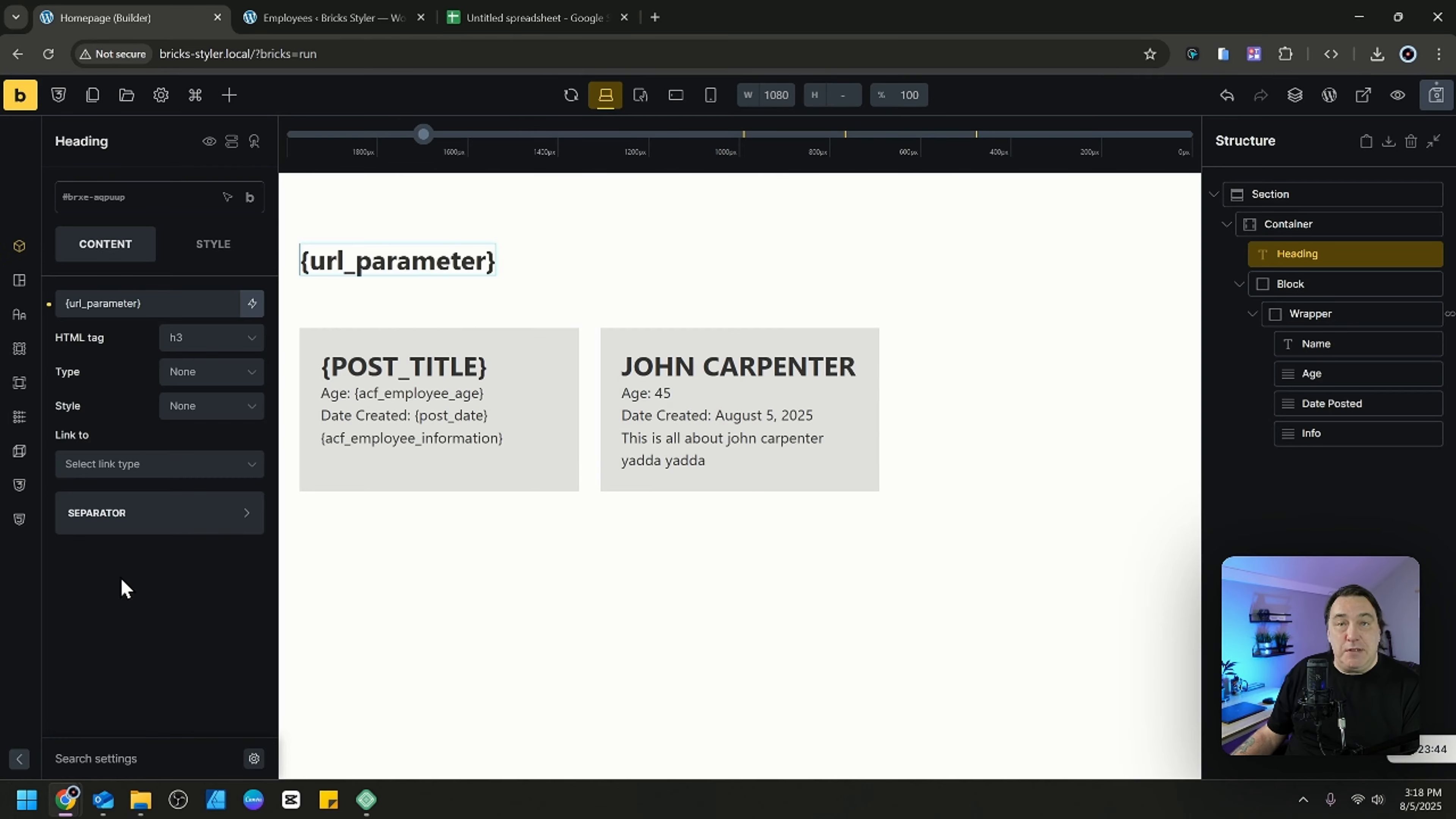
Extend the heading's tag with the key "company" so the text reads "{url_parameter:company} Co.", and save the page.
left_click(136, 306)
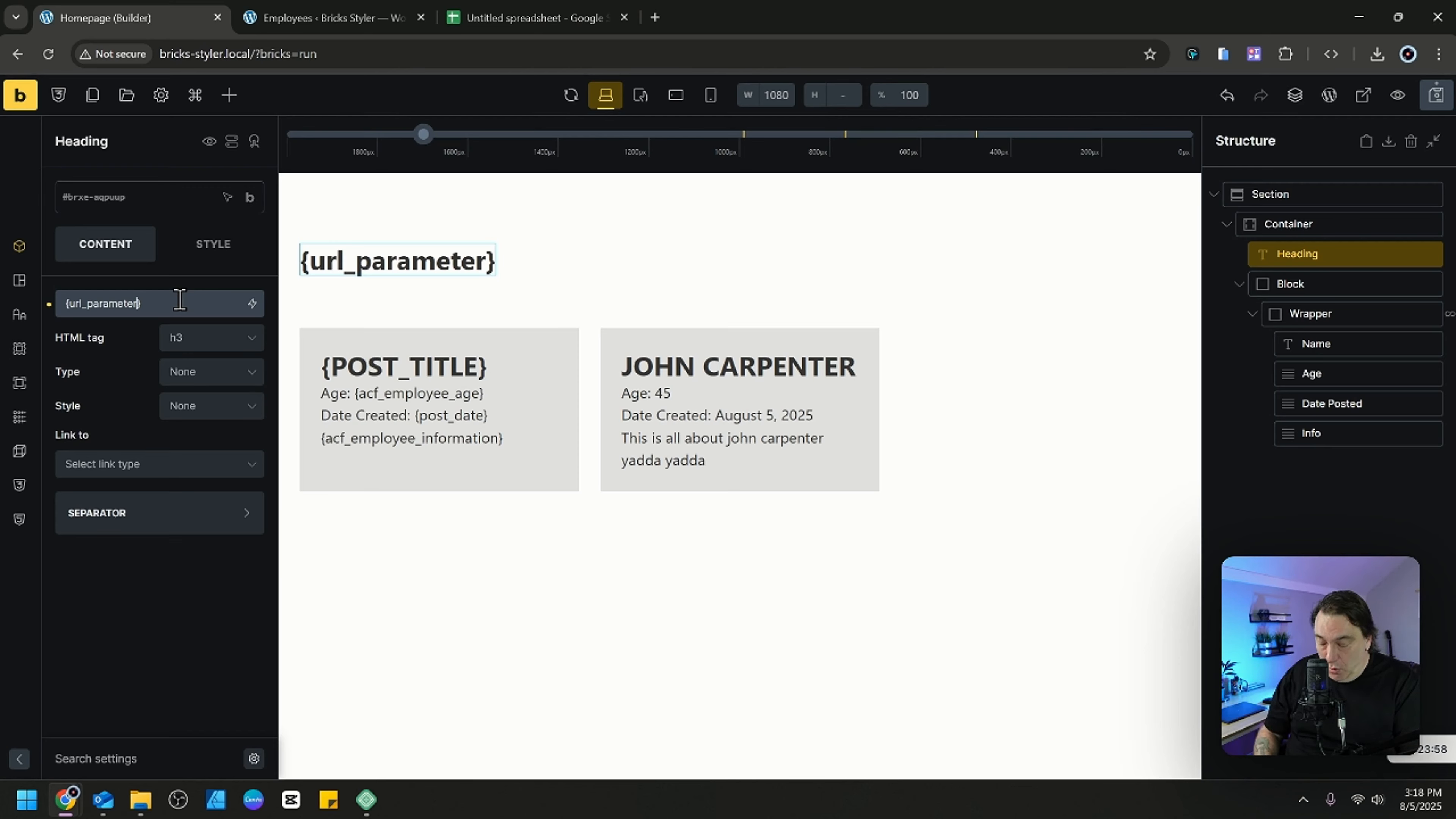
type(":")
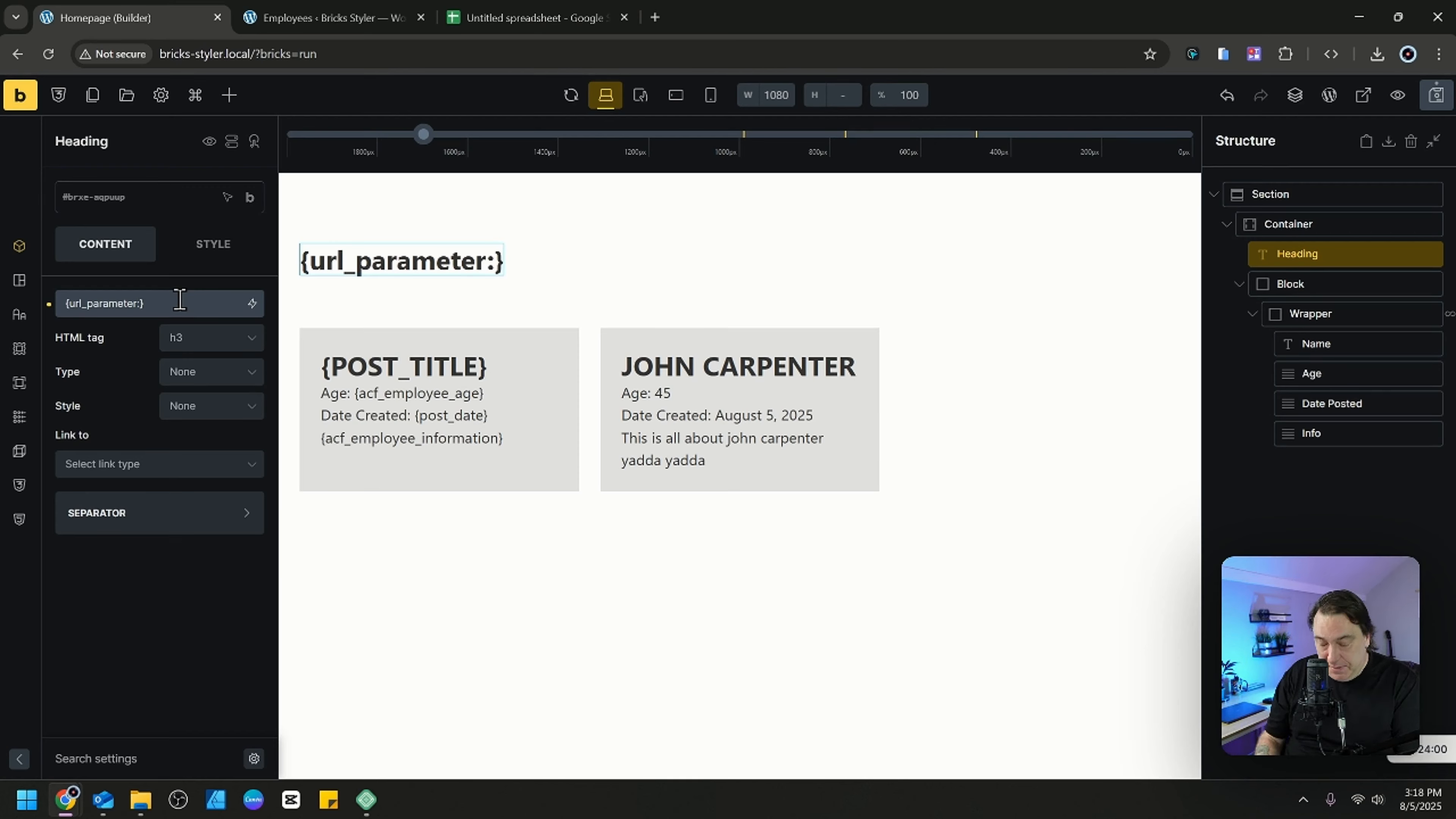
type("company")
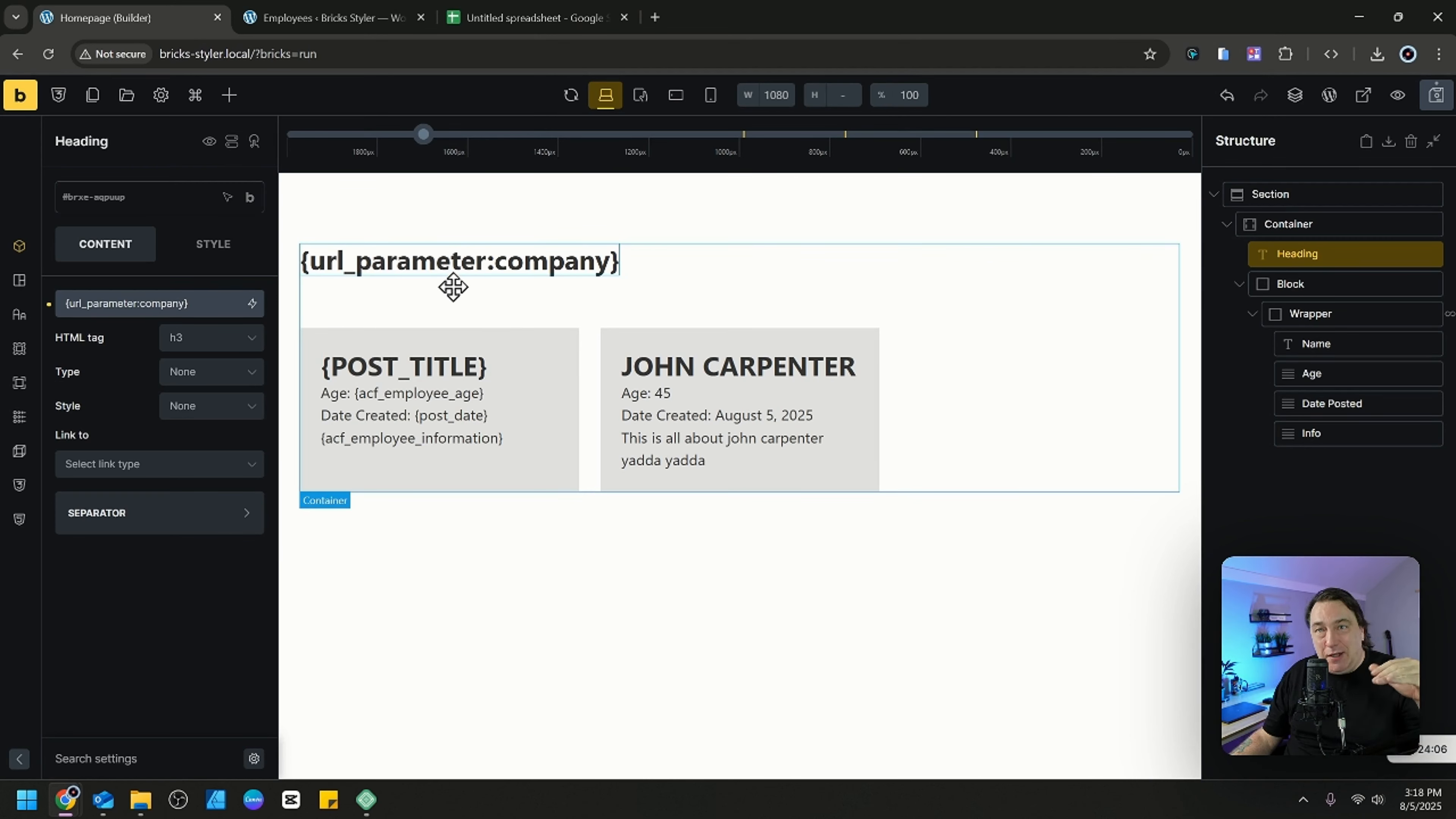
left_click(1435, 95)
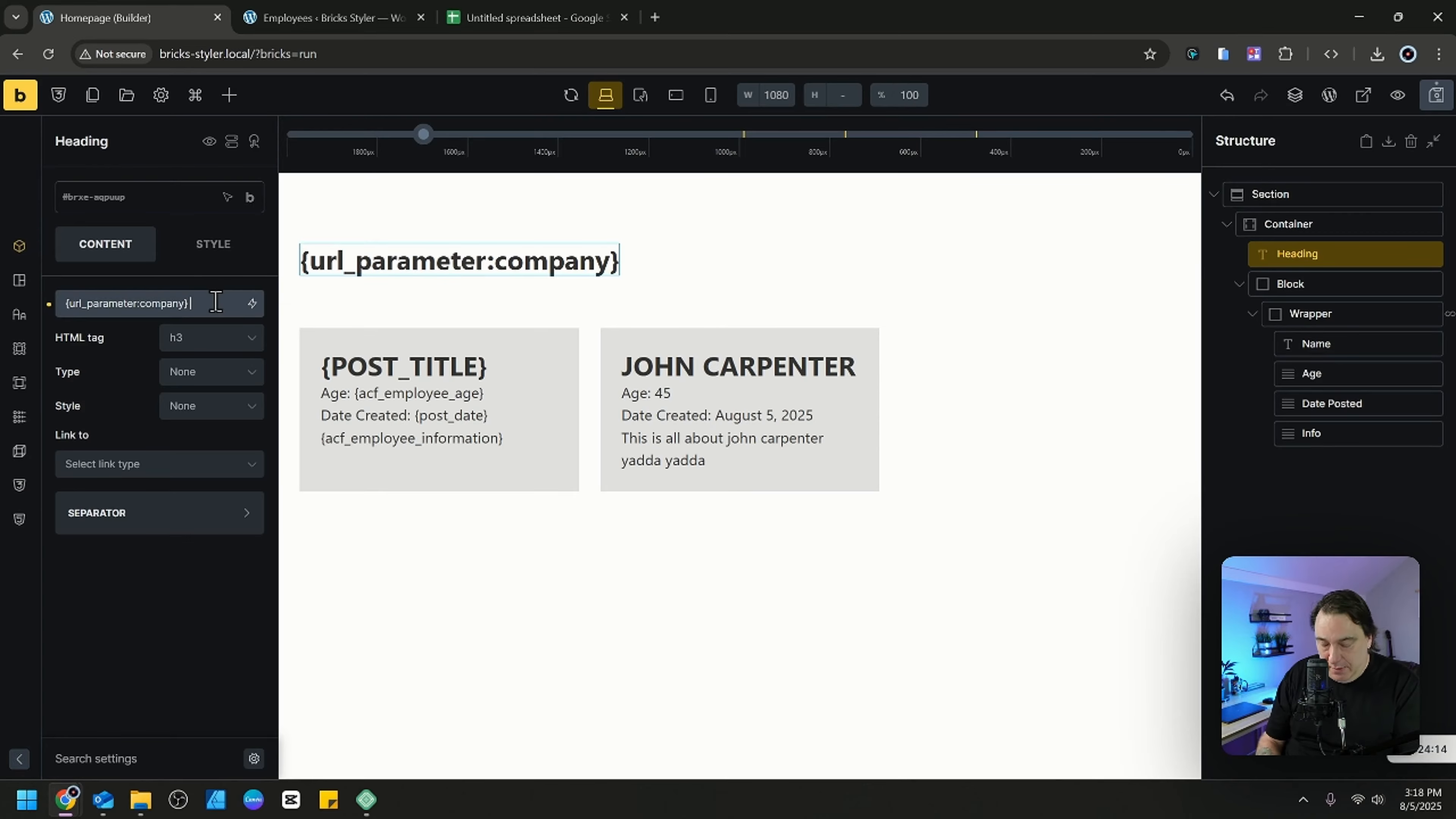
type("Co.")
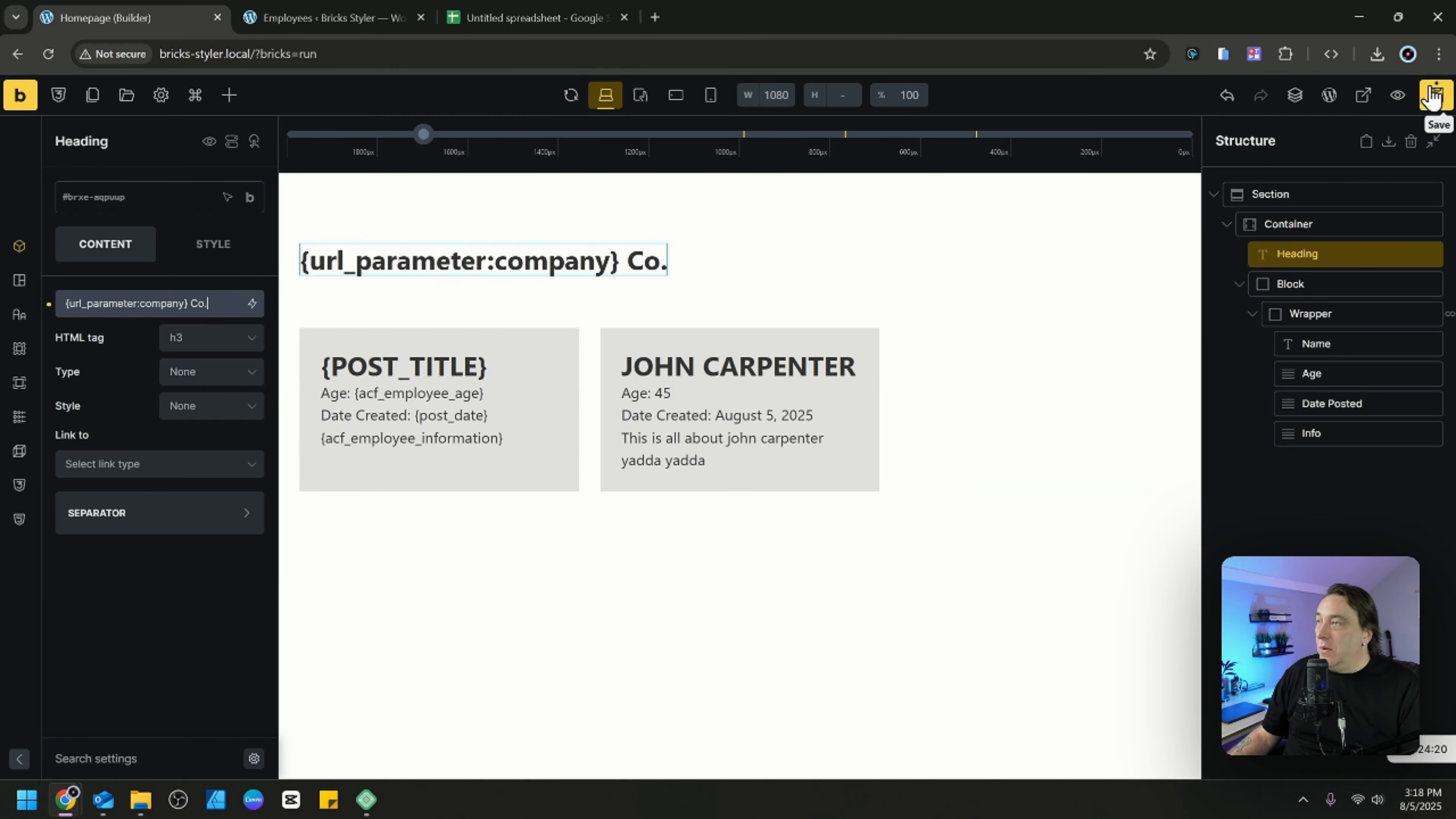
key("ctrl+s")
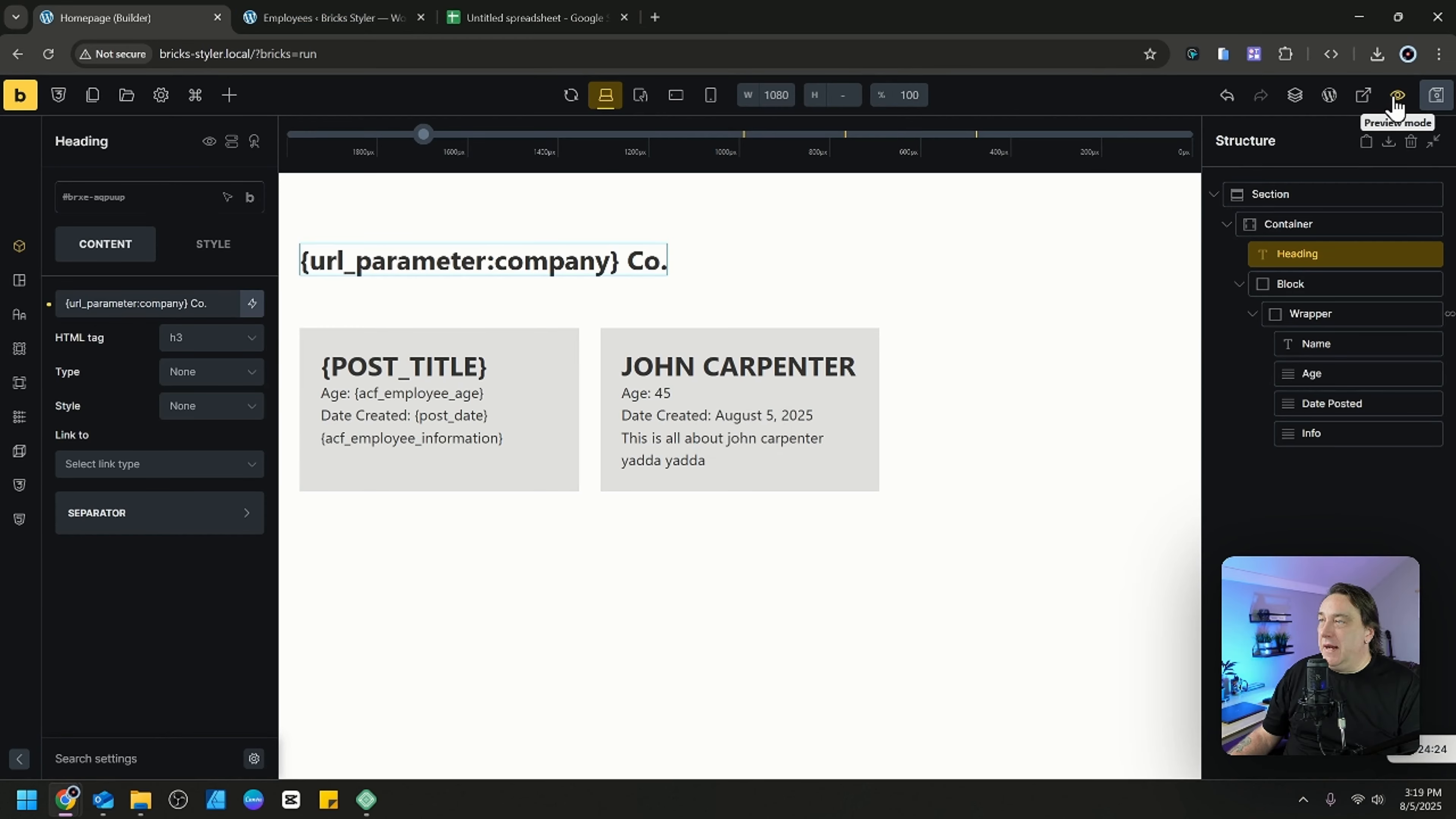
View the homepage on the frontend at bricks-styler.local without the preview parameter.
left_click(1367, 103)
left_click(300, 21)
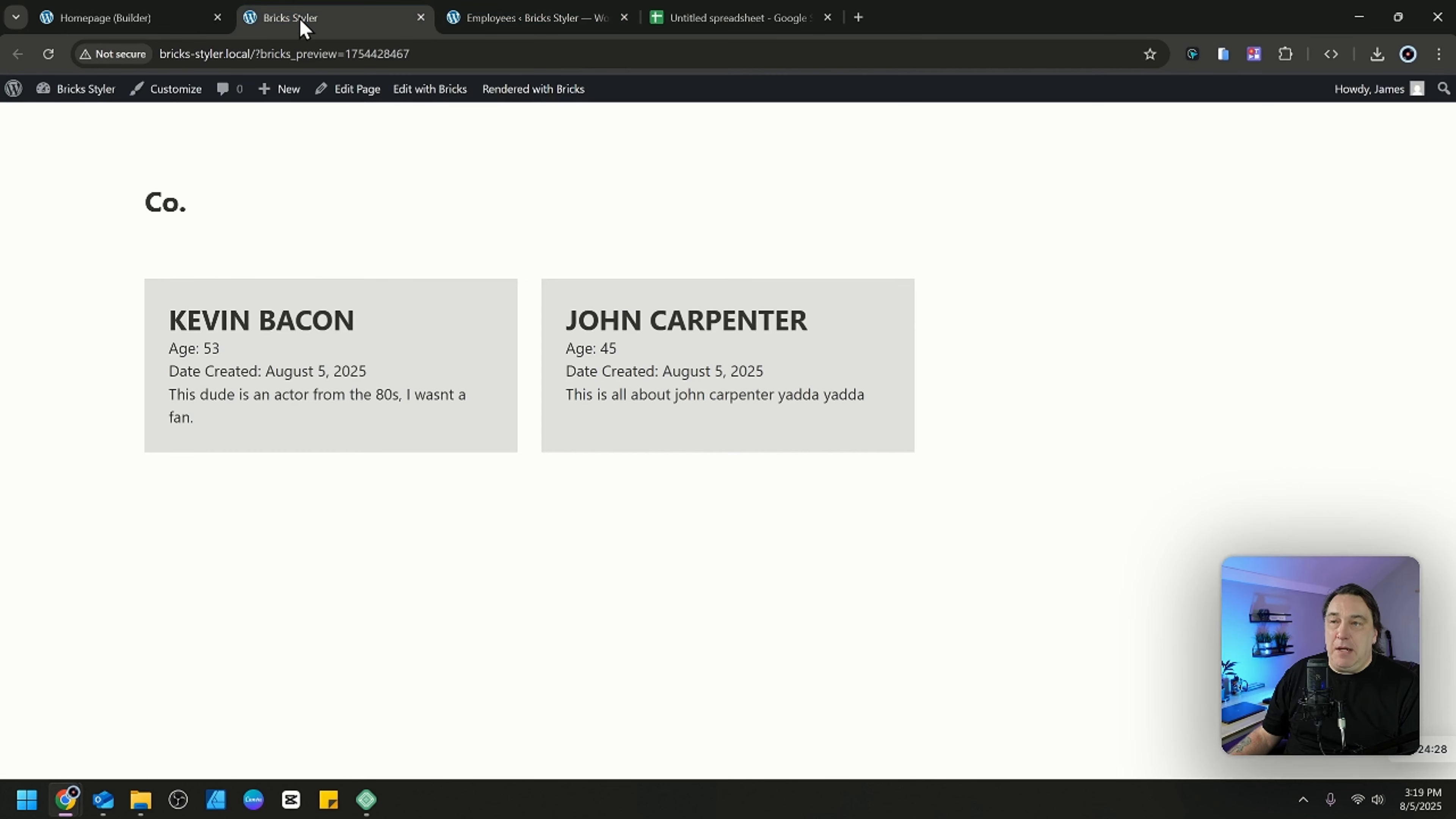
left_click(321, 53)
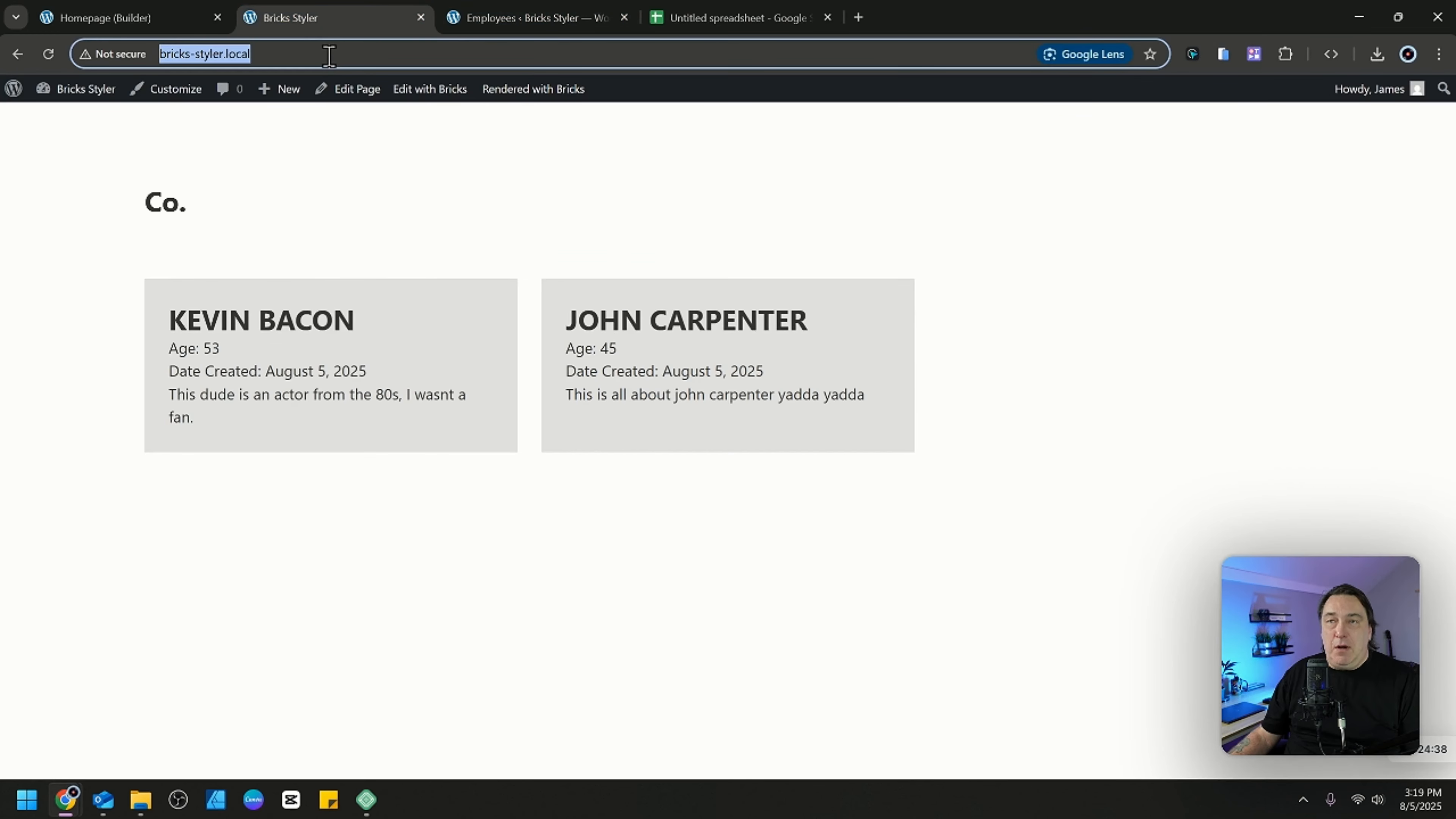
Load the frontend homepage with the query string ?company=Dynamic added to its address.
left_click(310, 48)
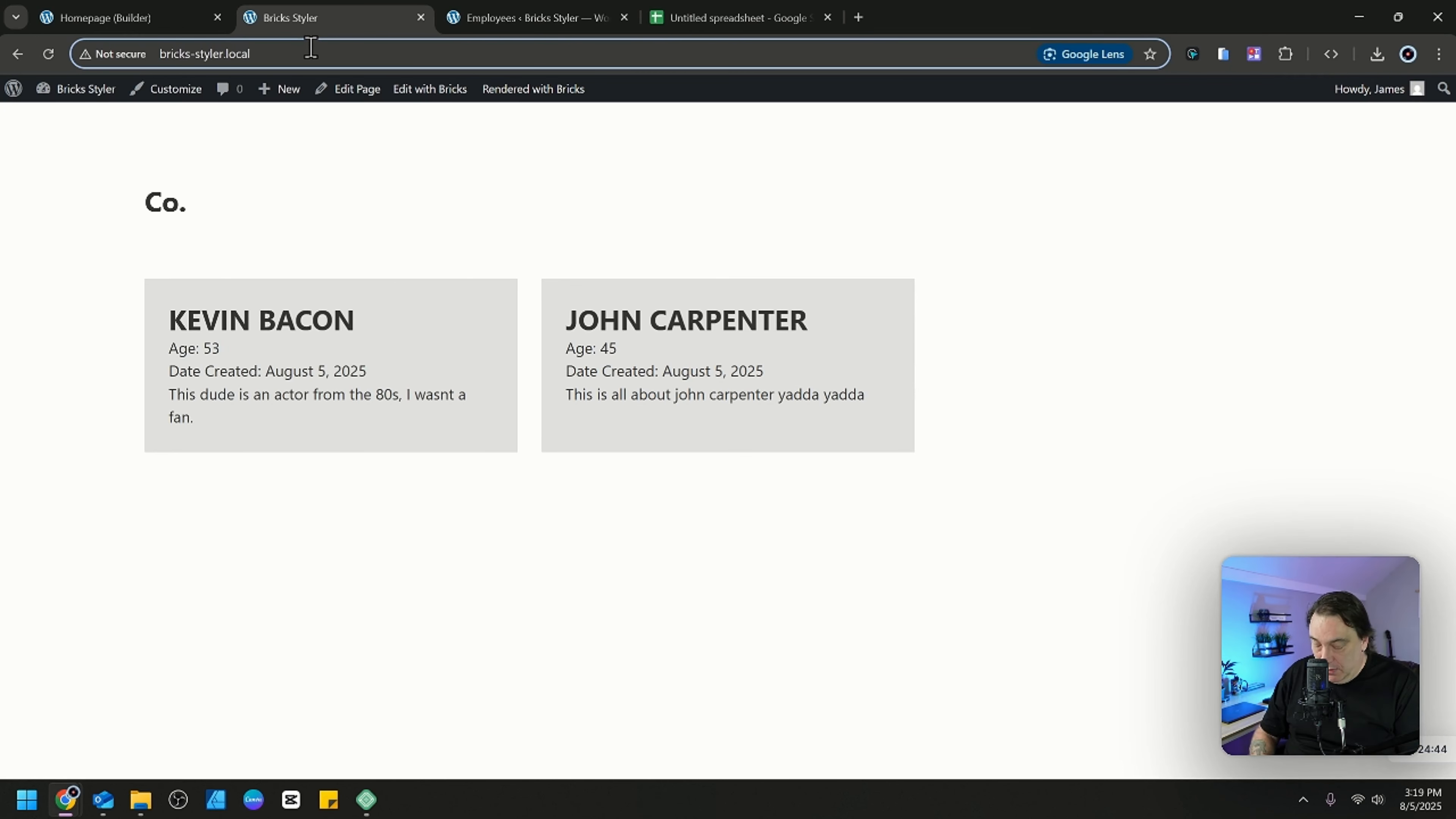
type("?")
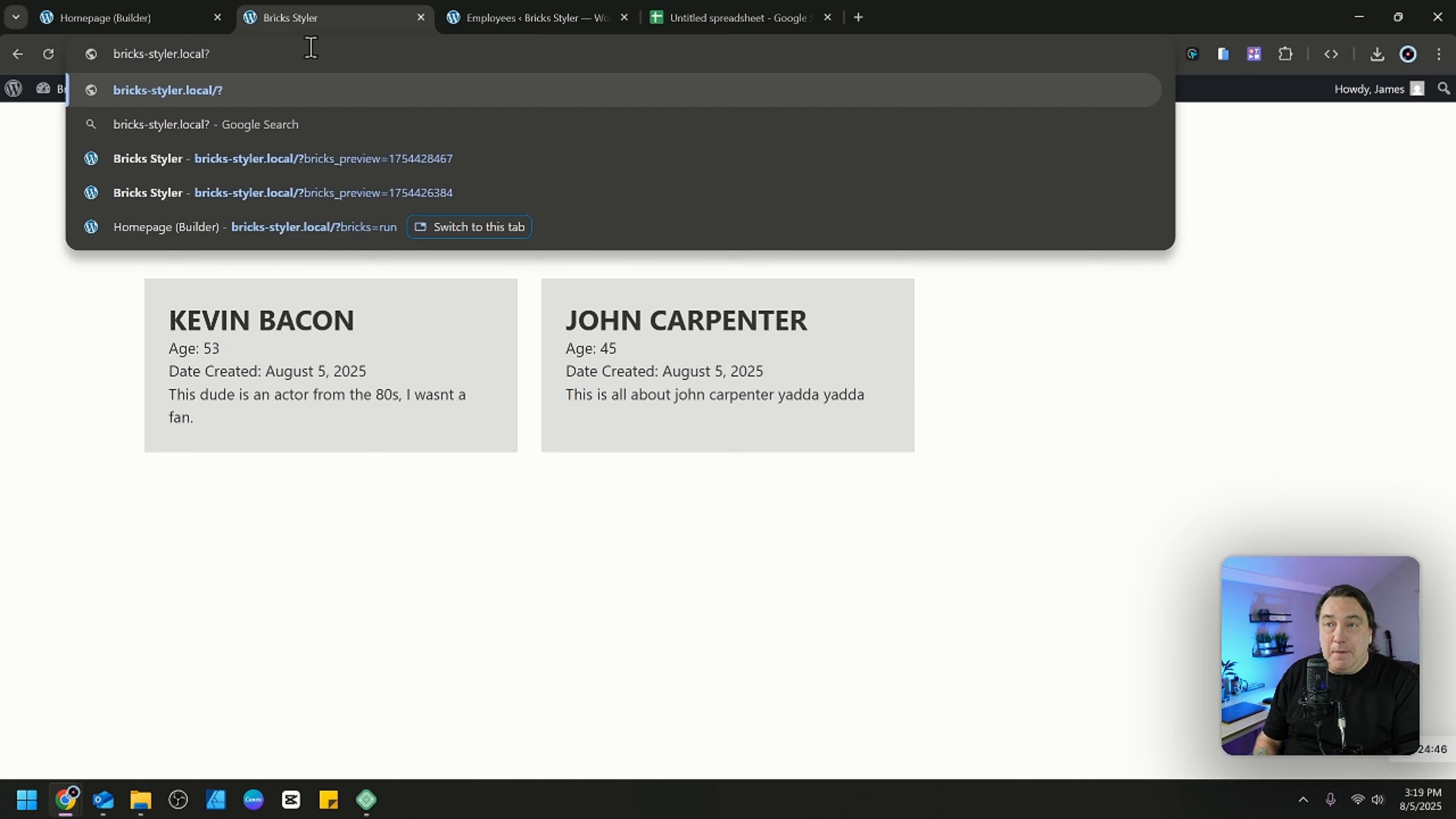
type("age")
key("BackSpace")
key("BackSpace")
key("BackSpace")
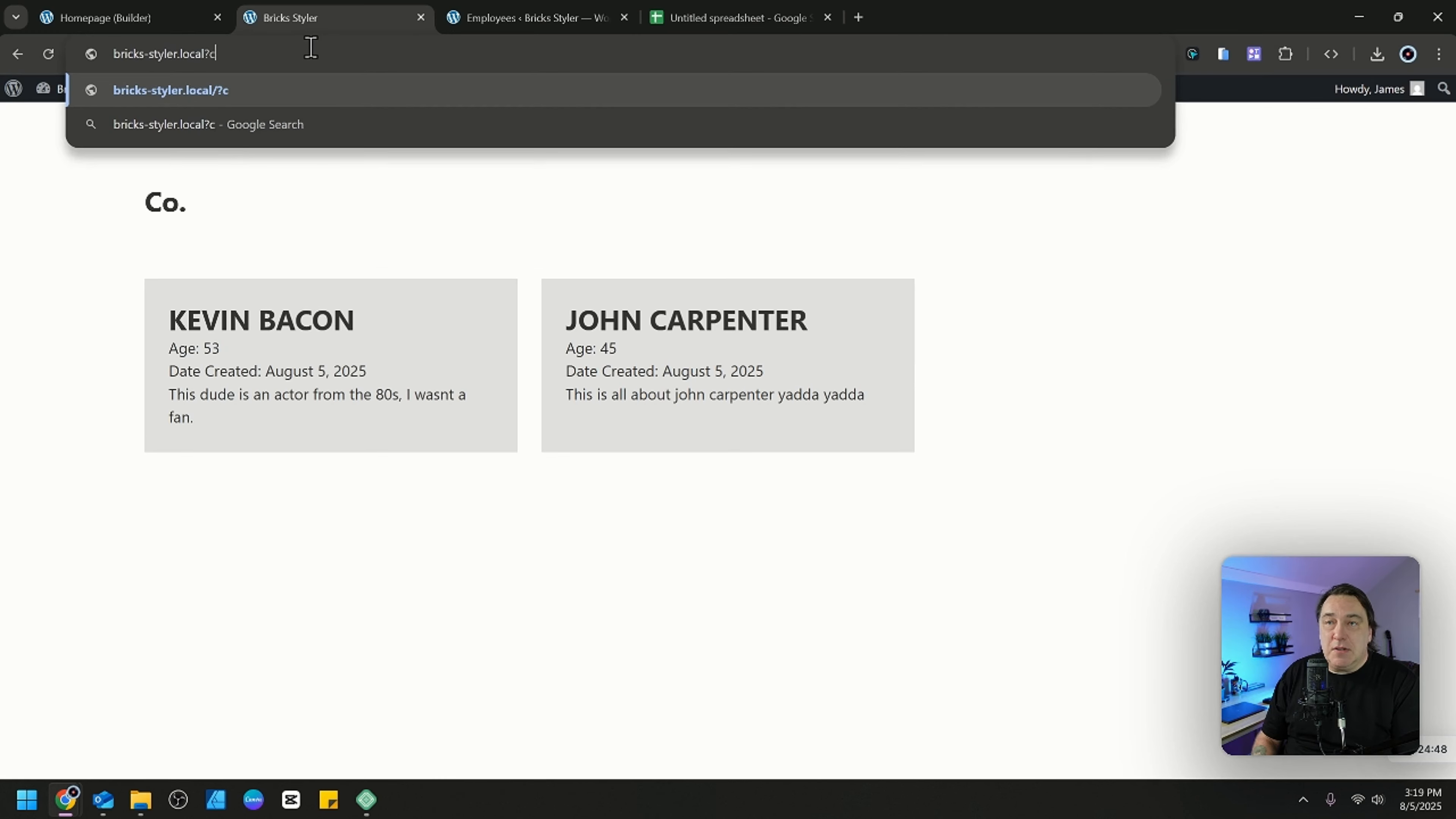
type("cop")
type("any")
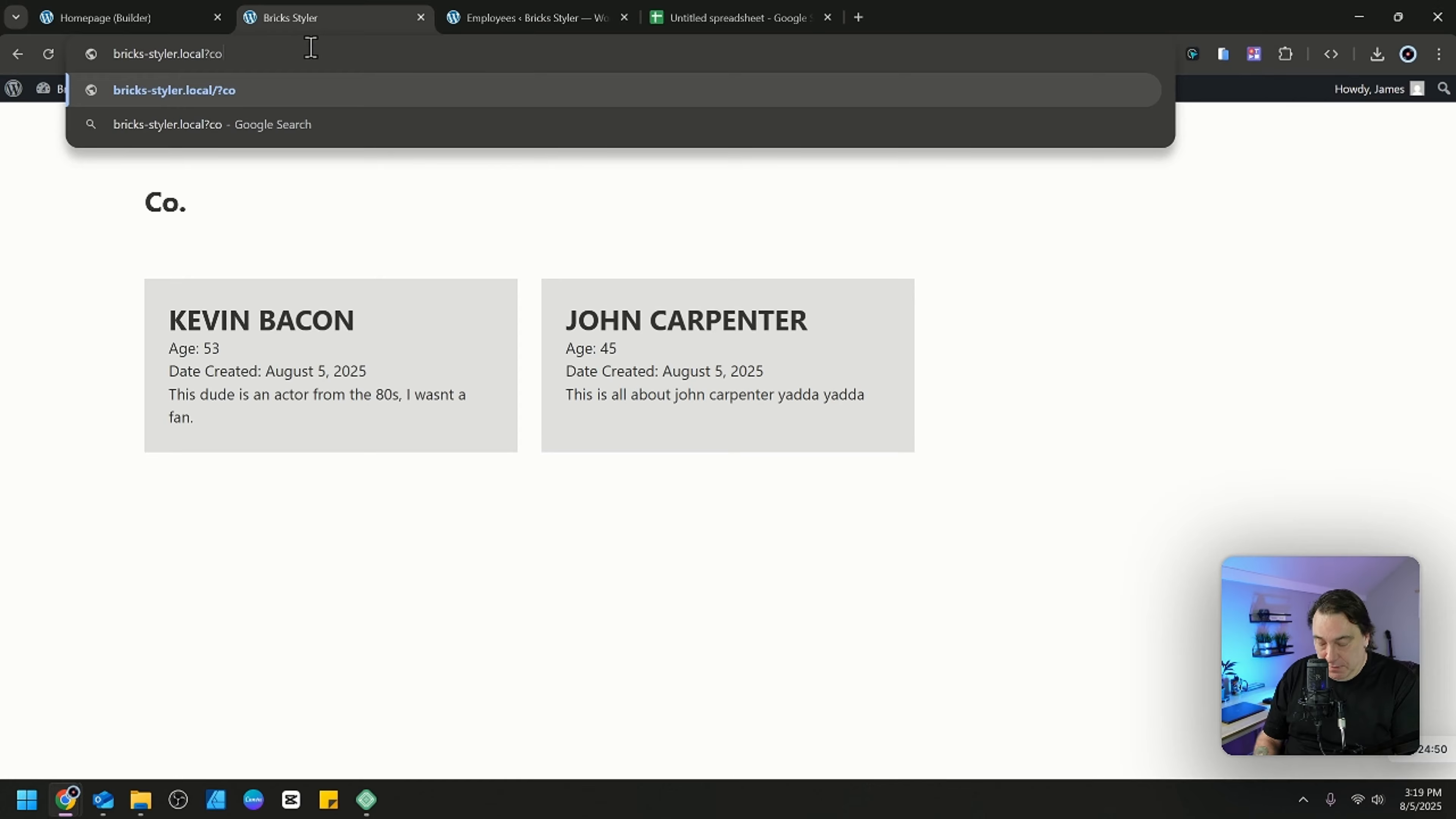
type("=")
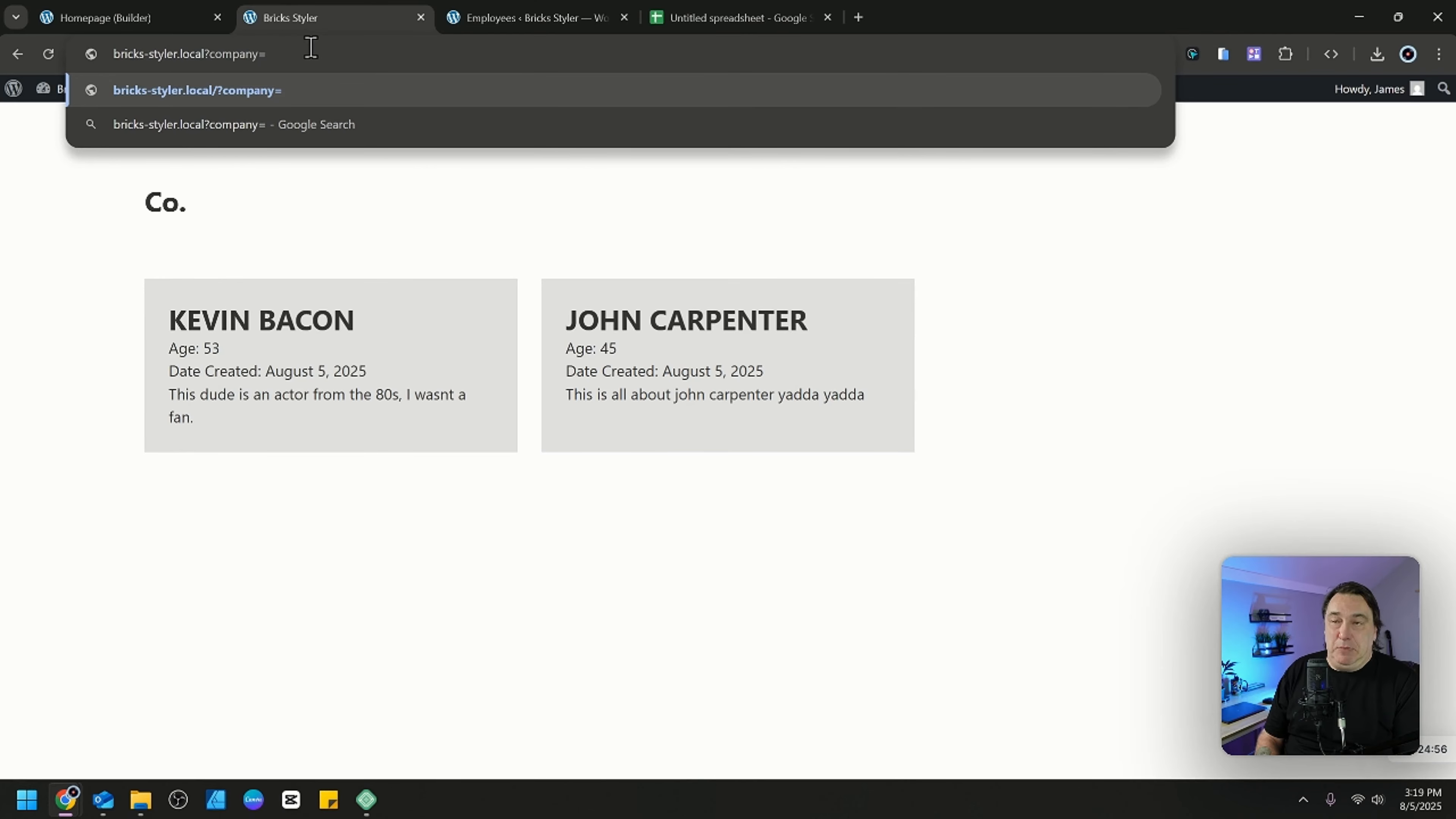
type("Dybne")
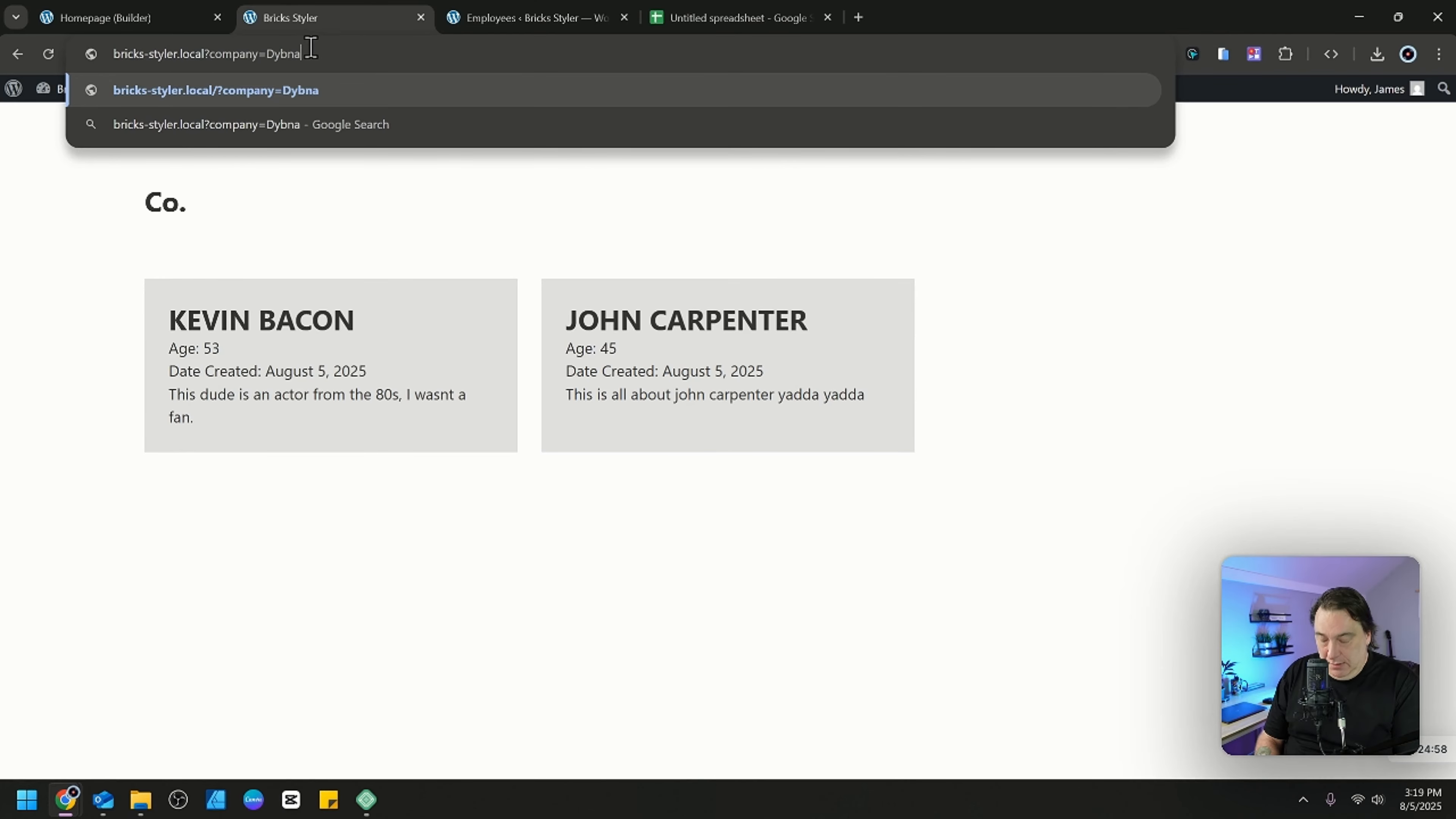
key("BackSpace")
key("BackSpace")
key("BackSpace")
type("namic")
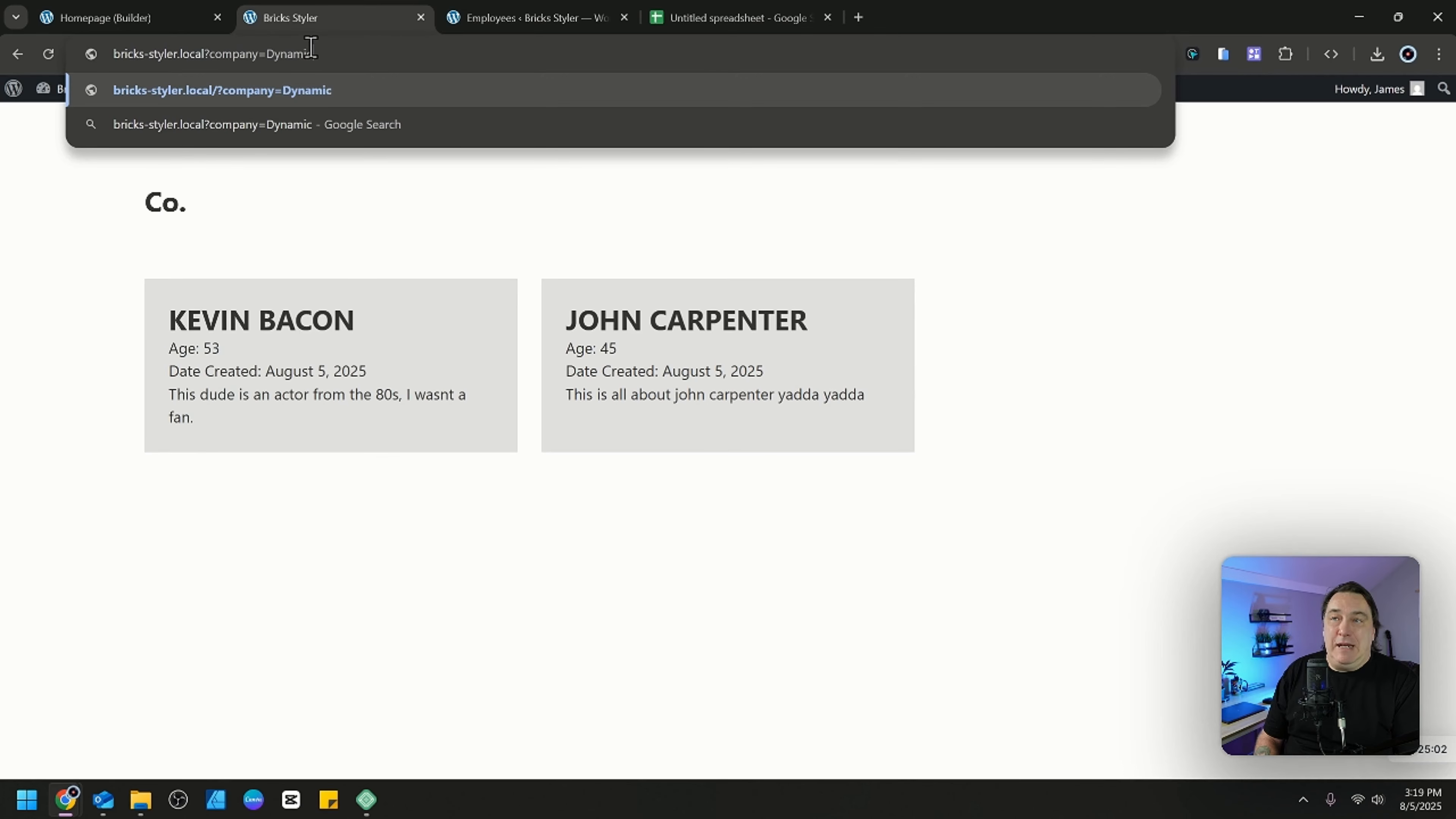
key("Return")
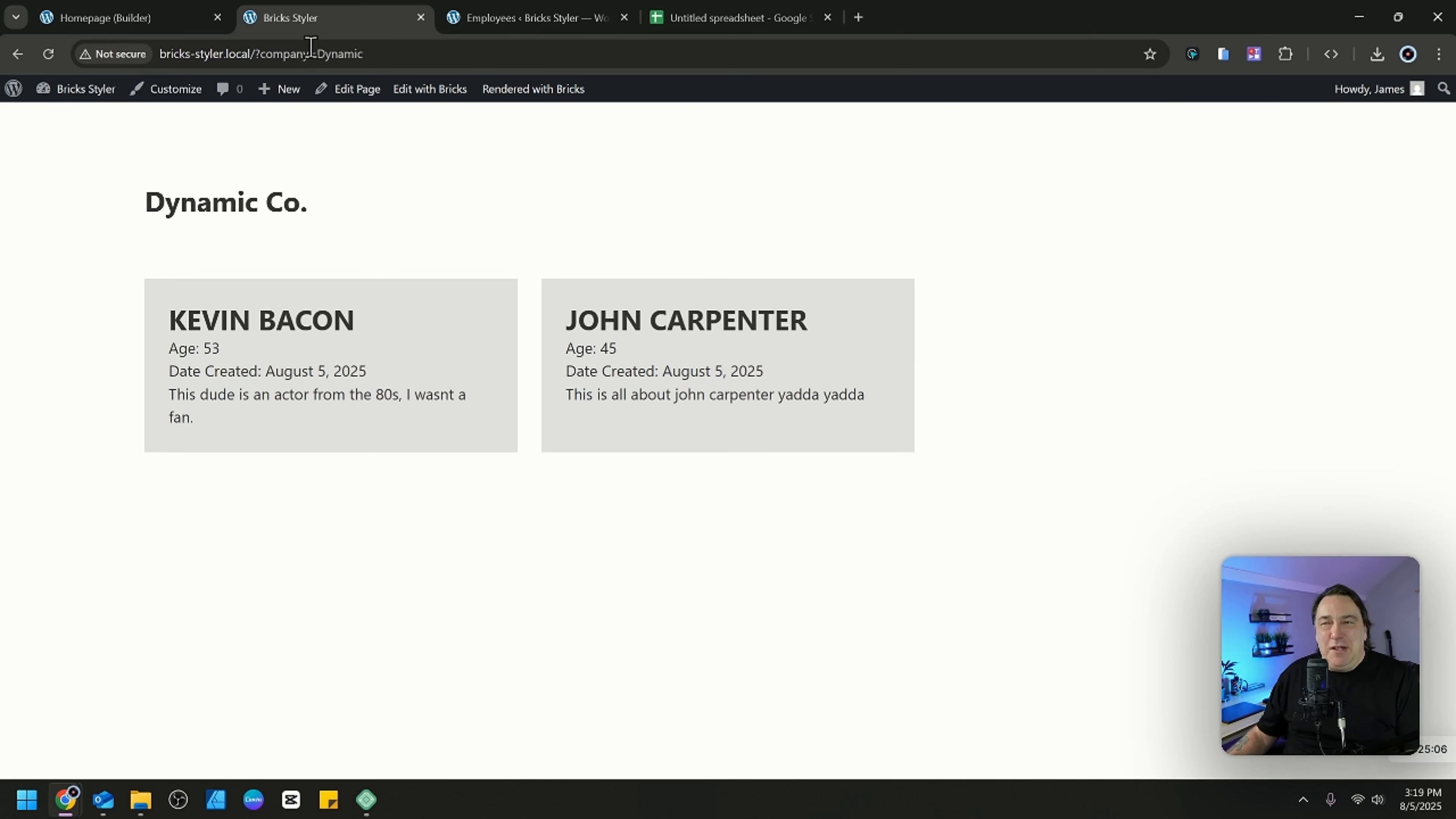
Change the company parameter in the page address to Dynamixxx and reload the homepage.
left_click(375, 55)
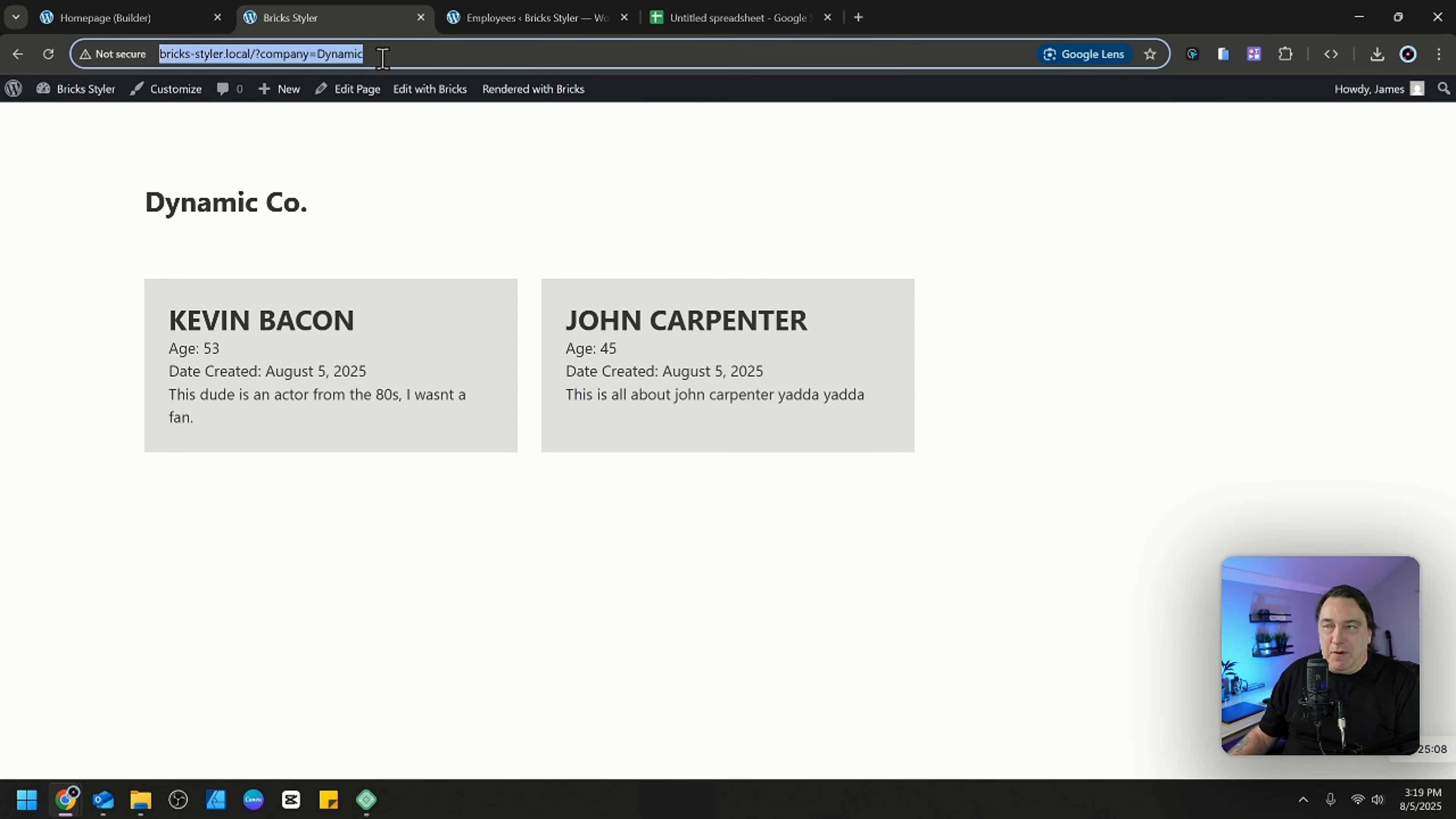
left_click(382, 57)
key("BackSpace")
type("xxx")
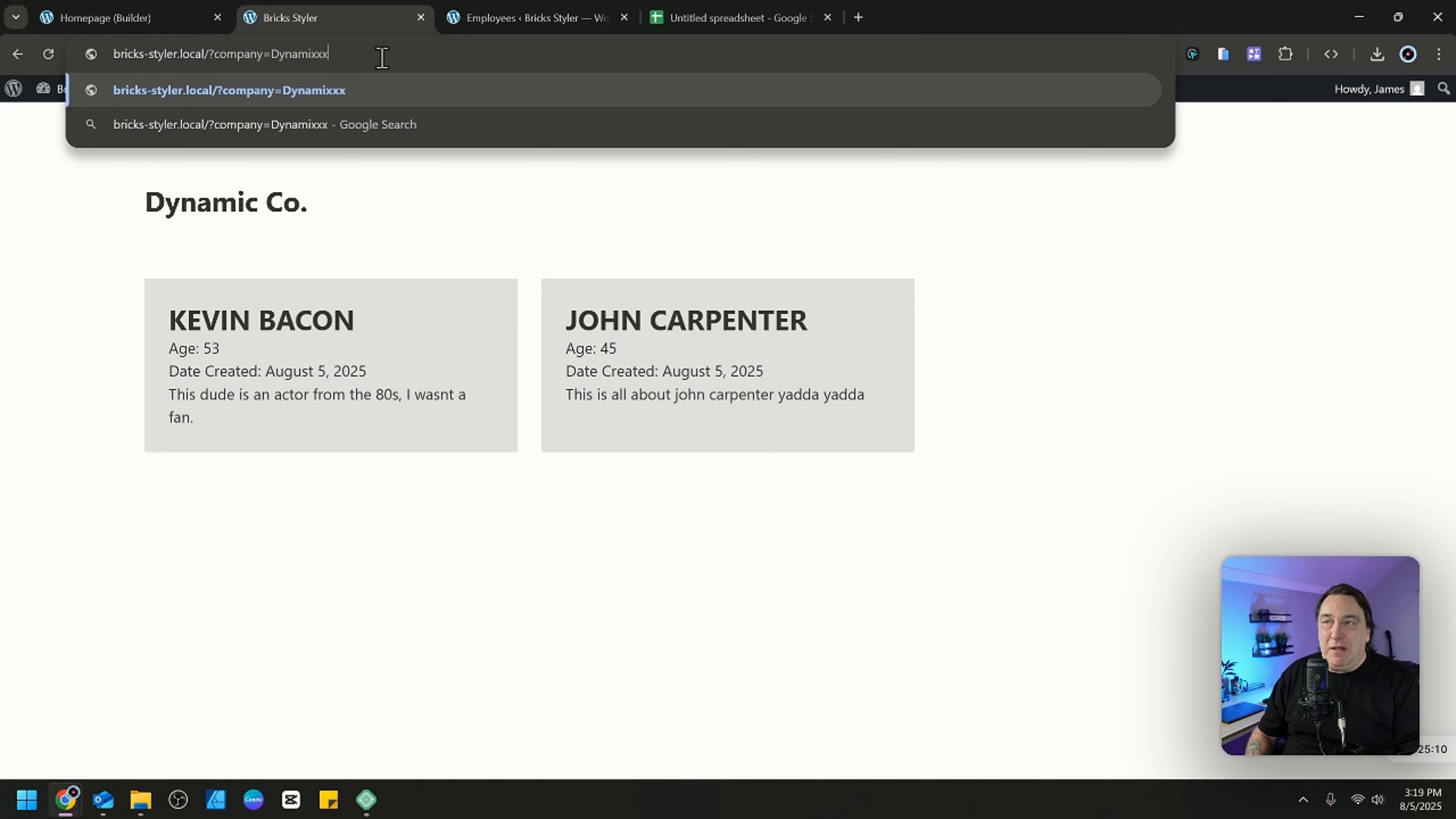
key("Return")
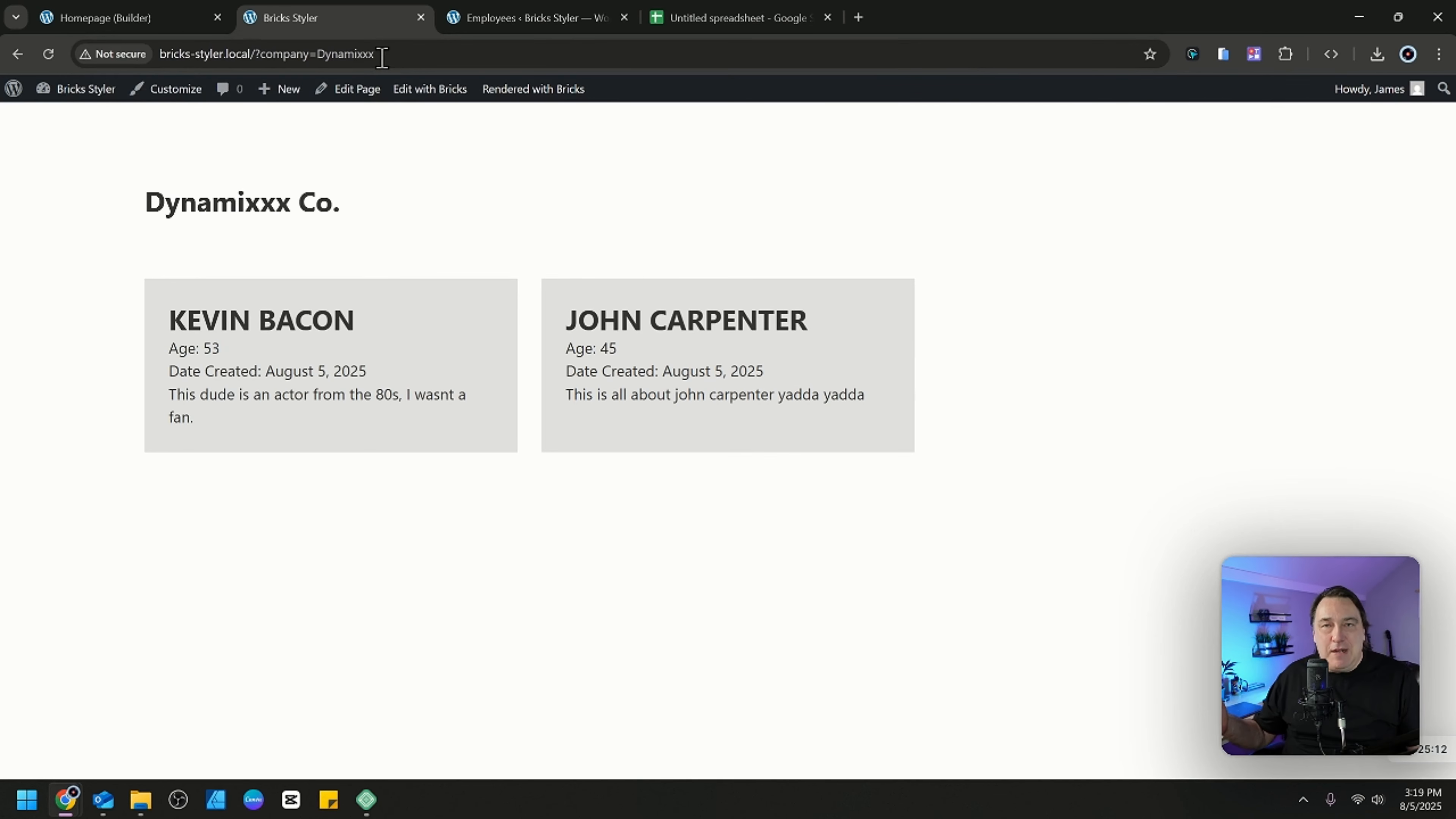